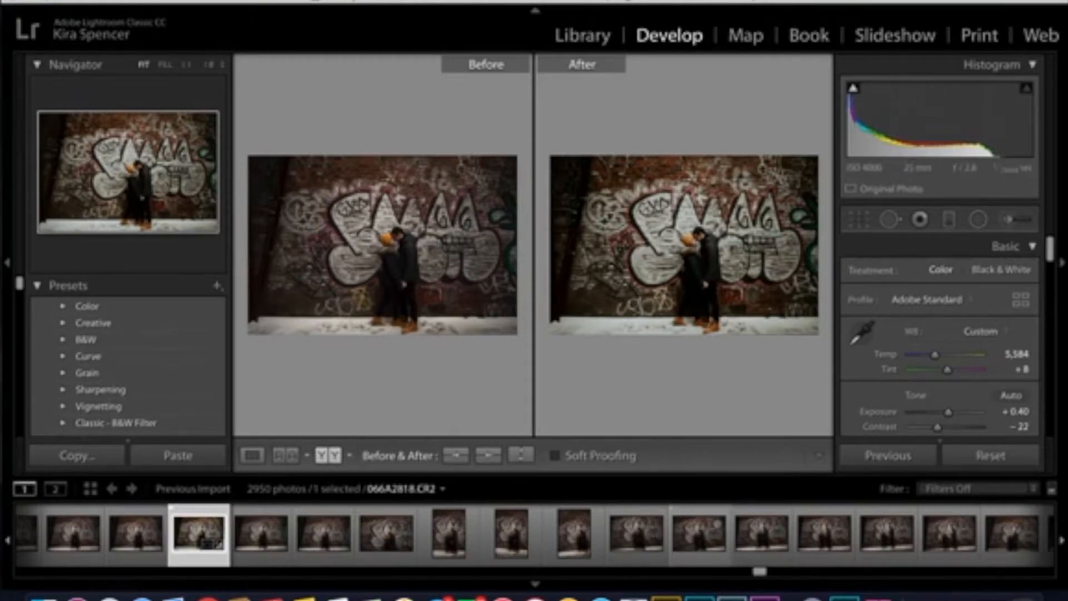
- Compare the edited graffiti-wall photo with the unedited shot next to it in single-photo view, and dismiss the update notification
{"action": "left_click", "coordinate": [262, 533]}
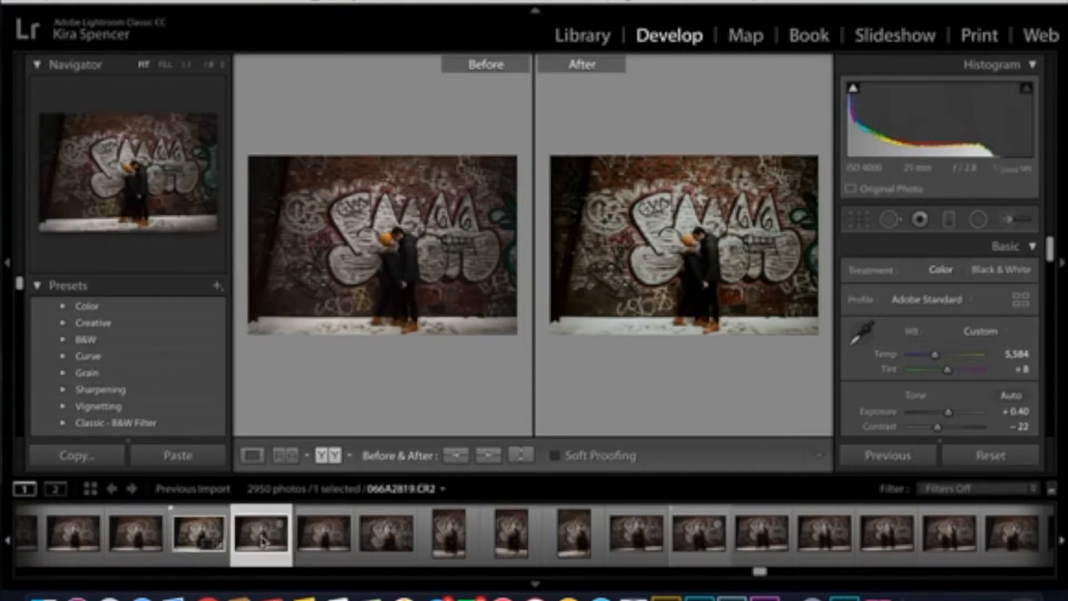
{"action": "left_click", "coordinate": [252, 456]}
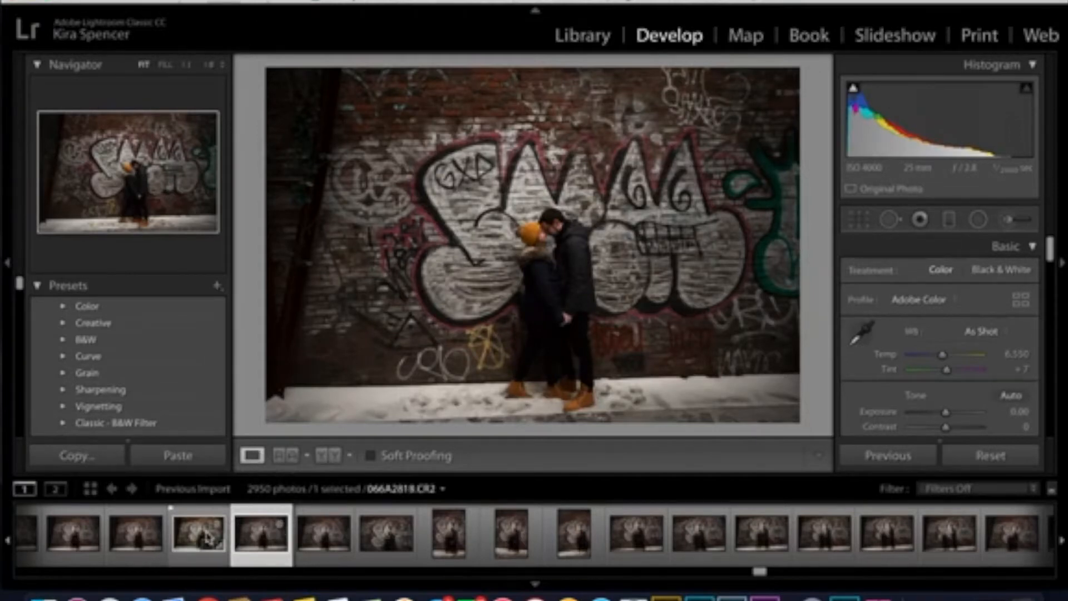
{"action": "left_click", "coordinate": [207, 538]}
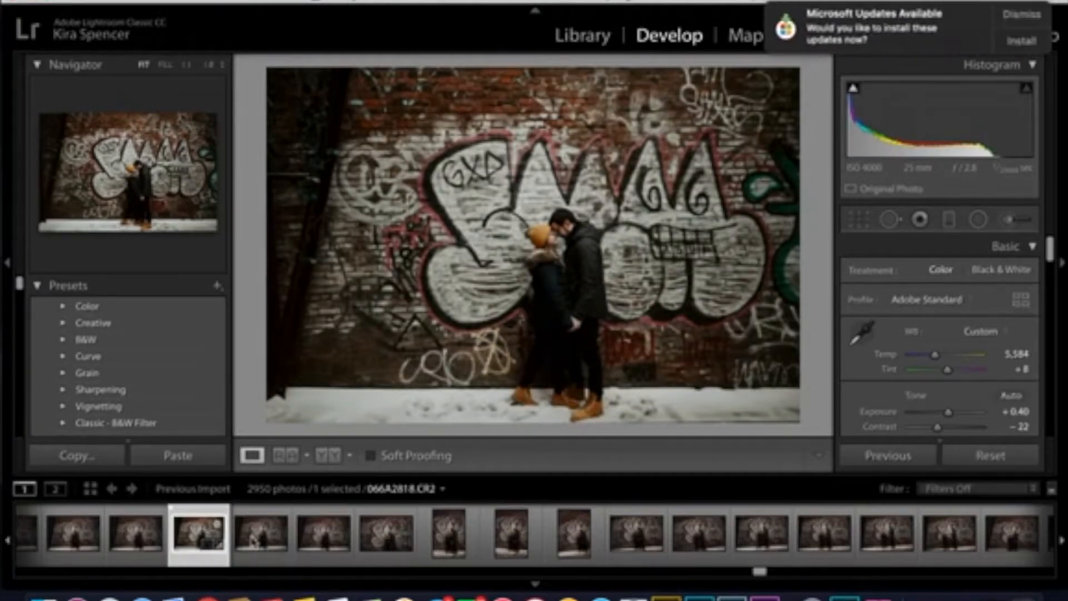
{"action": "left_click", "coordinate": [266, 537]}
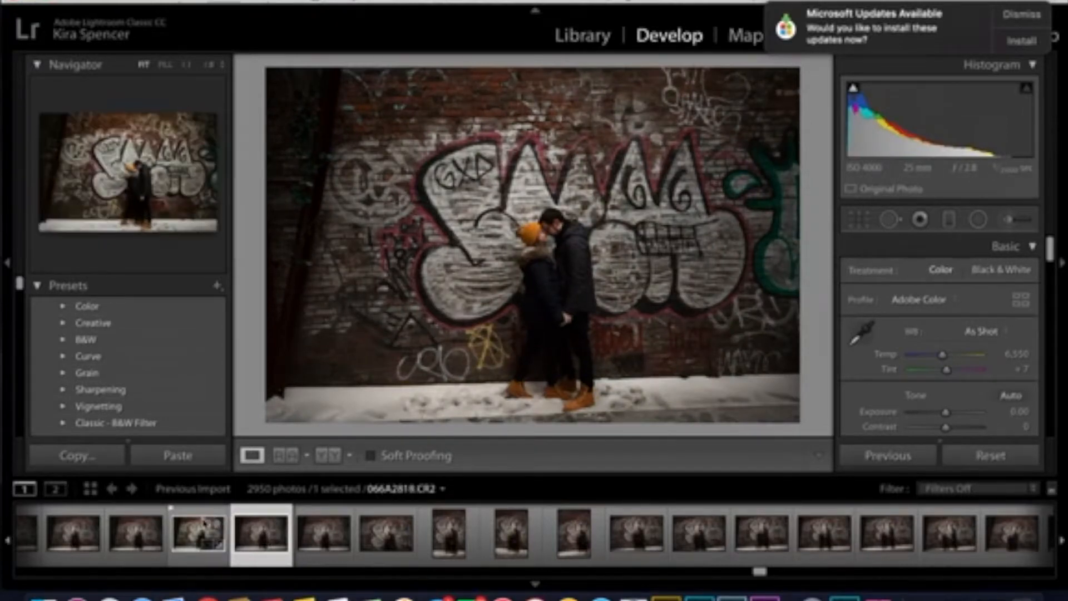
{"action": "left_click", "coordinate": [202, 529]}
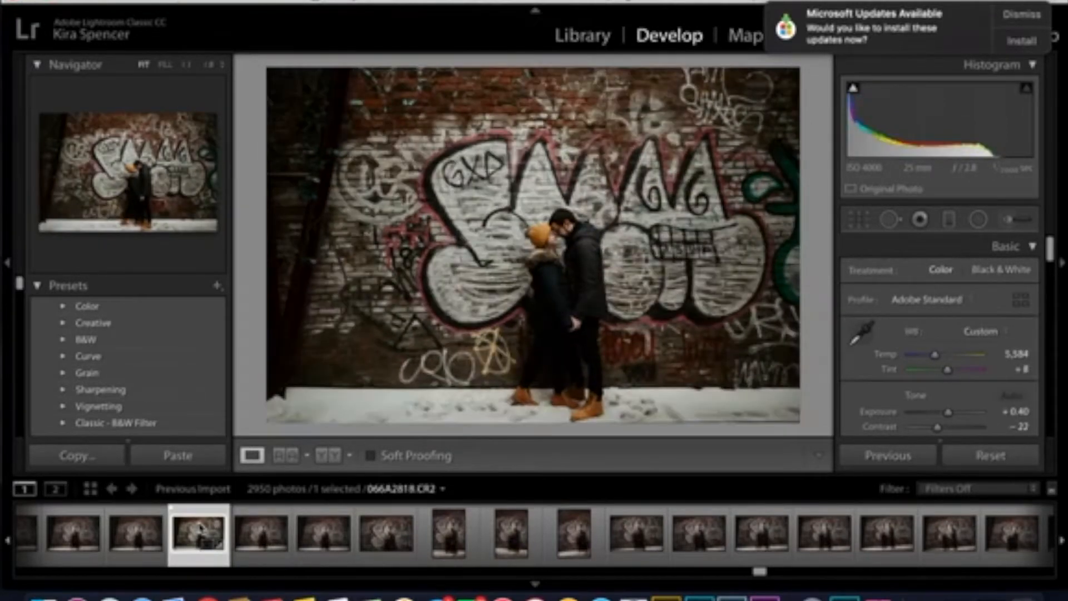
{"action": "left_click", "coordinate": [254, 531]}
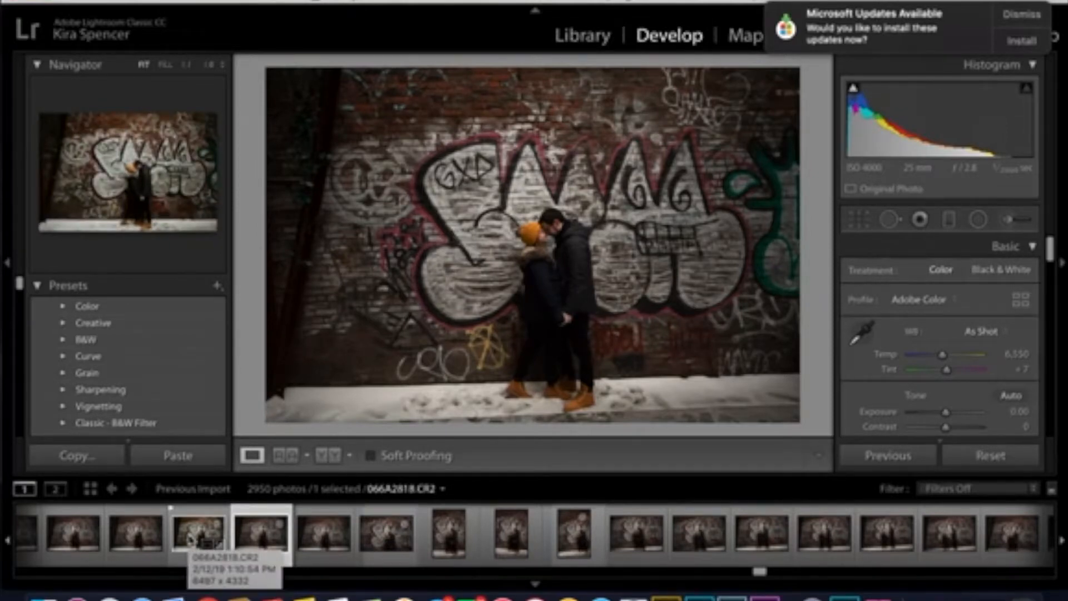
{"action": "left_click", "coordinate": [189, 537]}
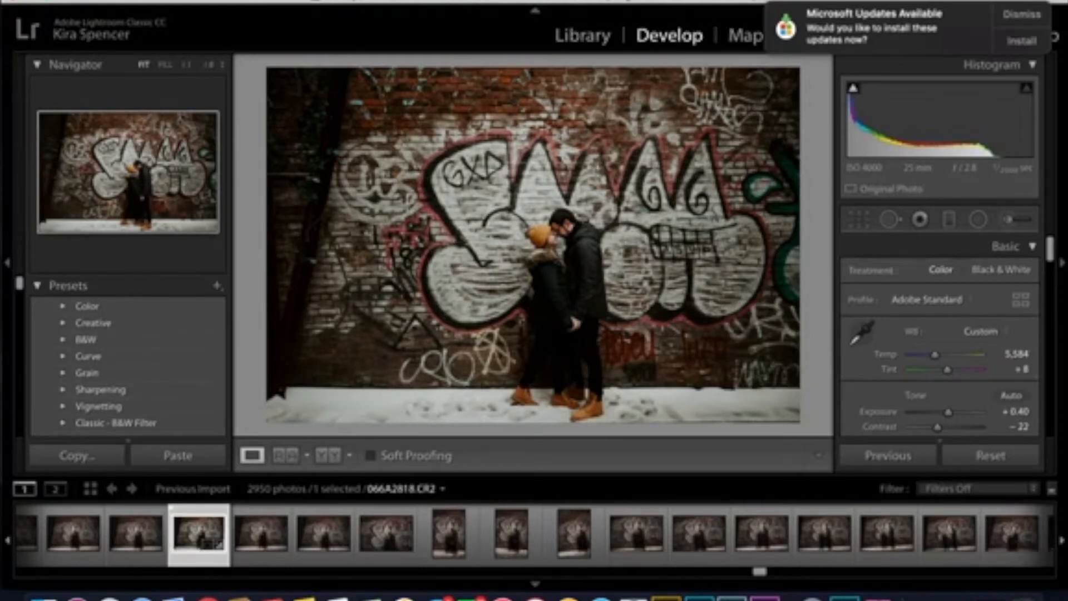
{"action": "left_click", "coordinate": [1003, 17]}
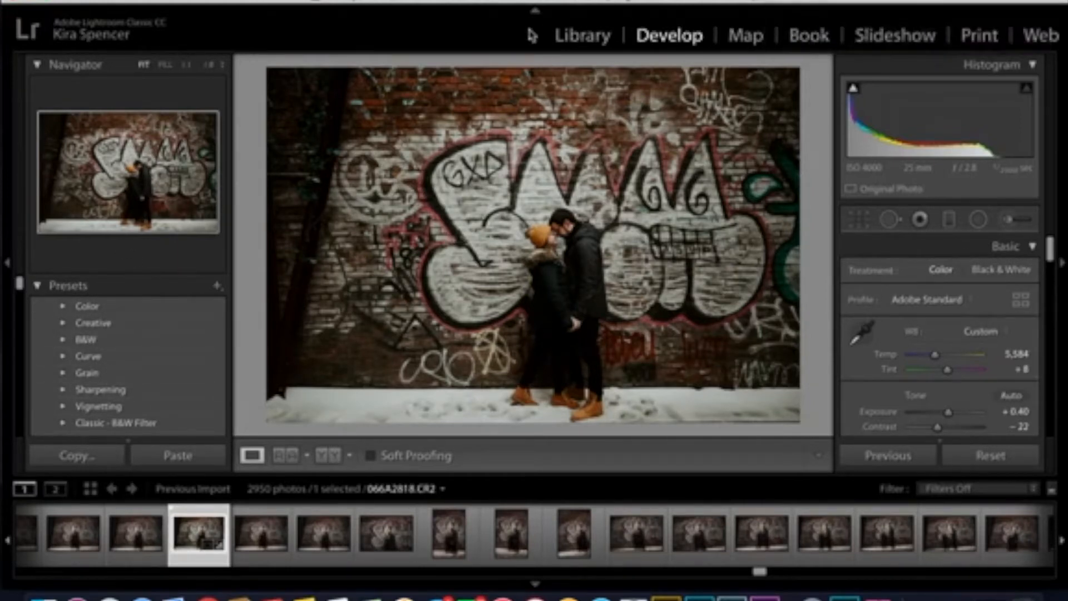
- Switch to the Library module to show the imported photos as a grid
{"action": "left_click", "coordinate": [567, 44]}
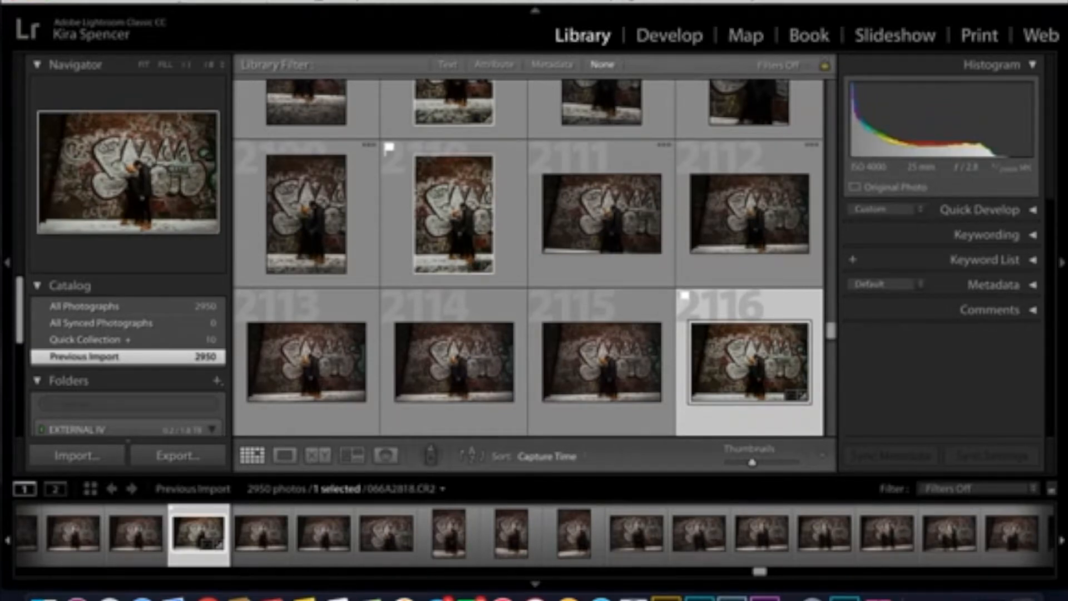
{"action": "left_click", "coordinate": [146, 1]}
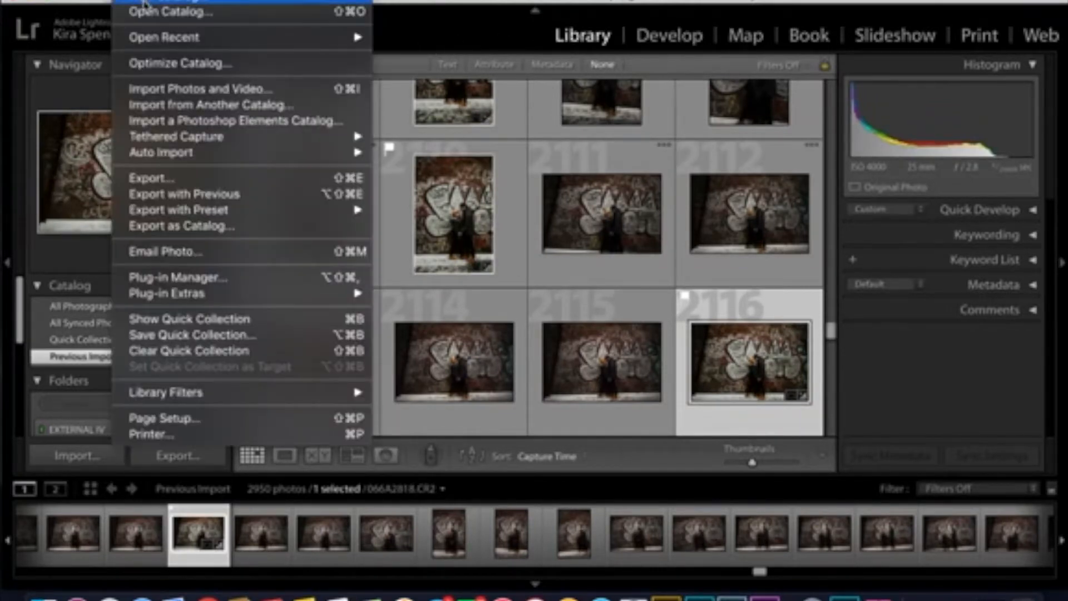
{"action": "left_click", "coordinate": [451, 18]}
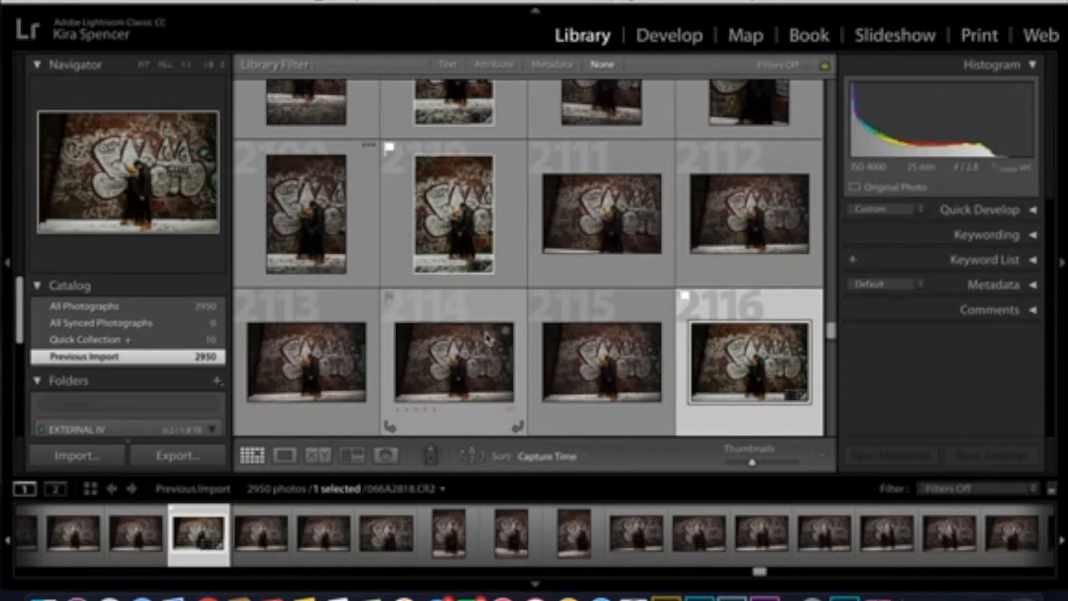
{"action": "mouse_move", "coordinate": [488, 338]}
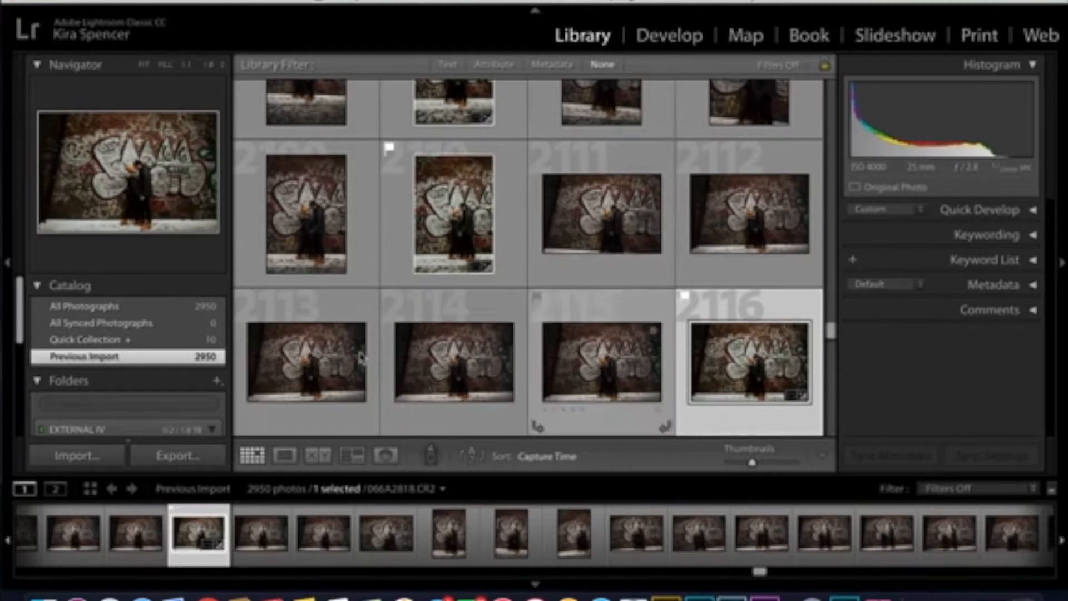
- Browse the Photography folder on the EXTERNAL IV drive as a possible import source, and leave without importing
{"action": "left_click", "coordinate": [92, 460]}
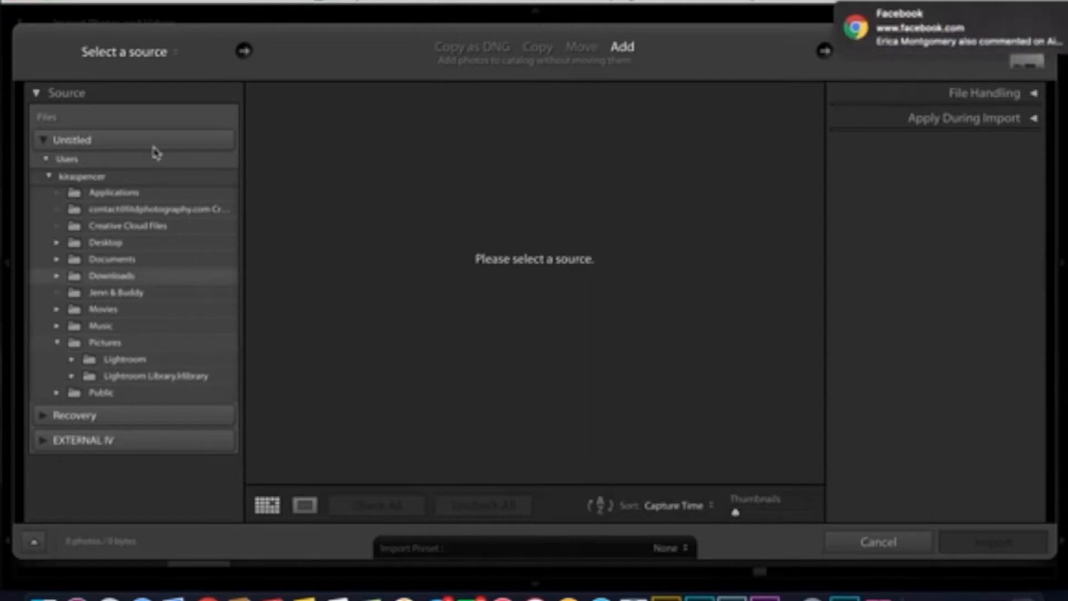
{"action": "left_click", "coordinate": [46, 161]}
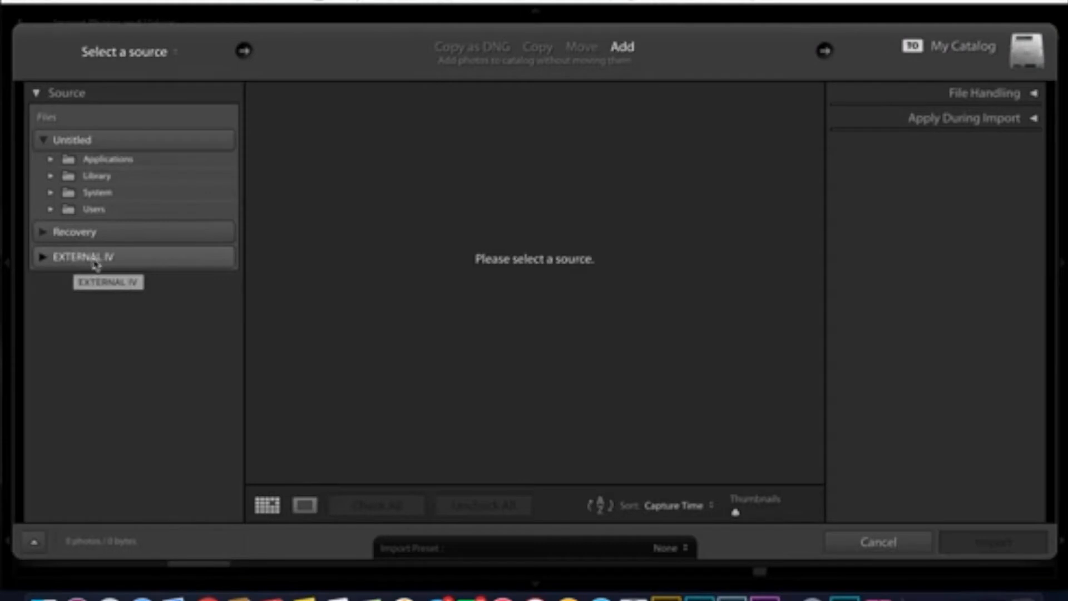
{"action": "left_click", "coordinate": [43, 259]}
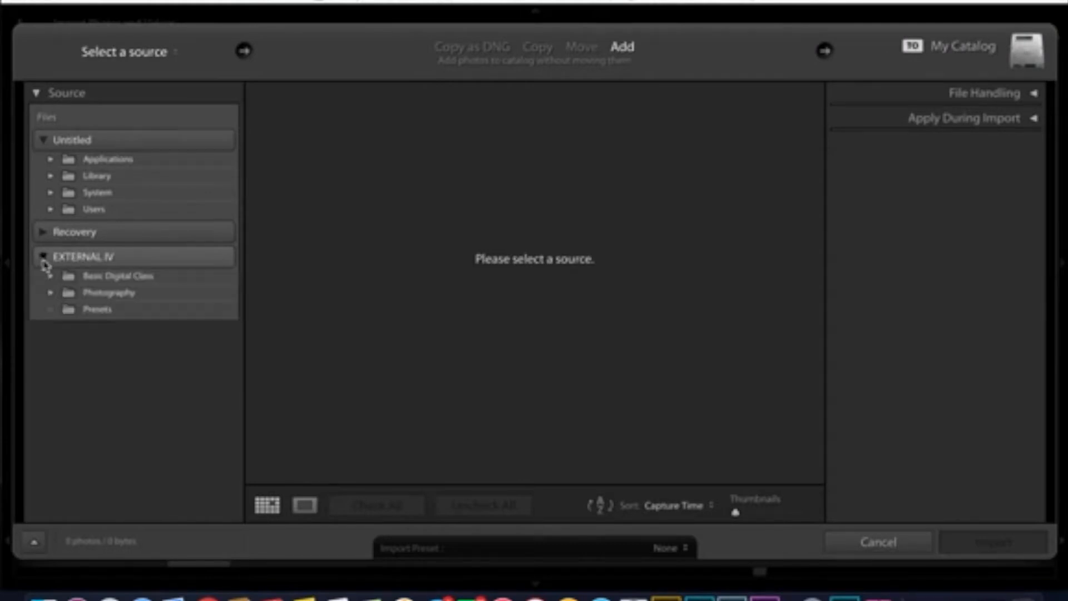
{"action": "left_click", "coordinate": [51, 293]}
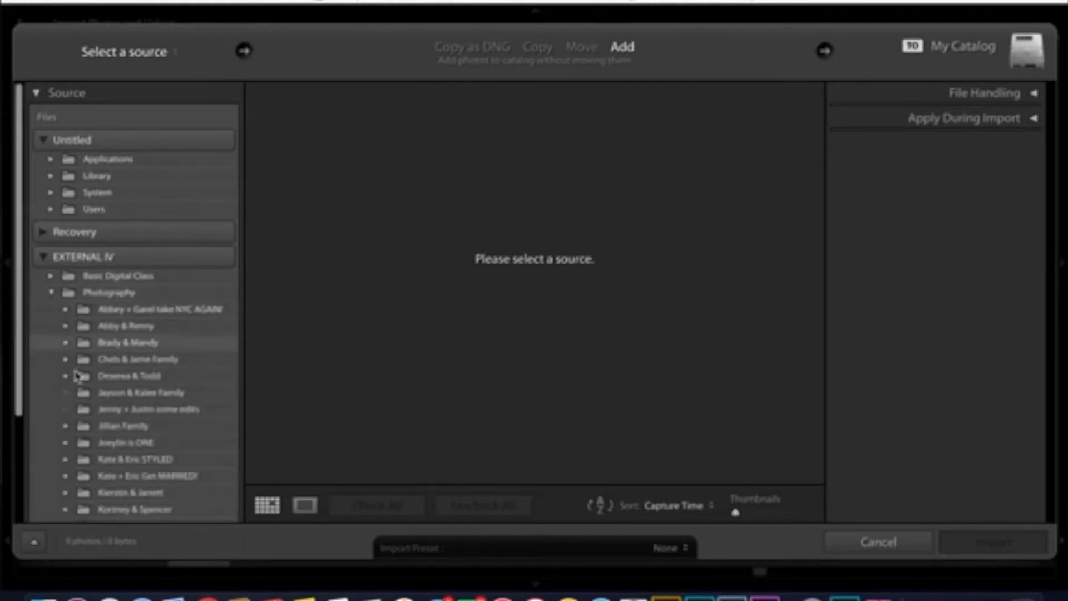
{"action": "scroll", "coordinate": [170, 429], "scroll_direction": "down", "scroll_amount": 2}
{"action": "scroll", "coordinate": [170, 428], "scroll_direction": "down", "scroll_amount": 1}
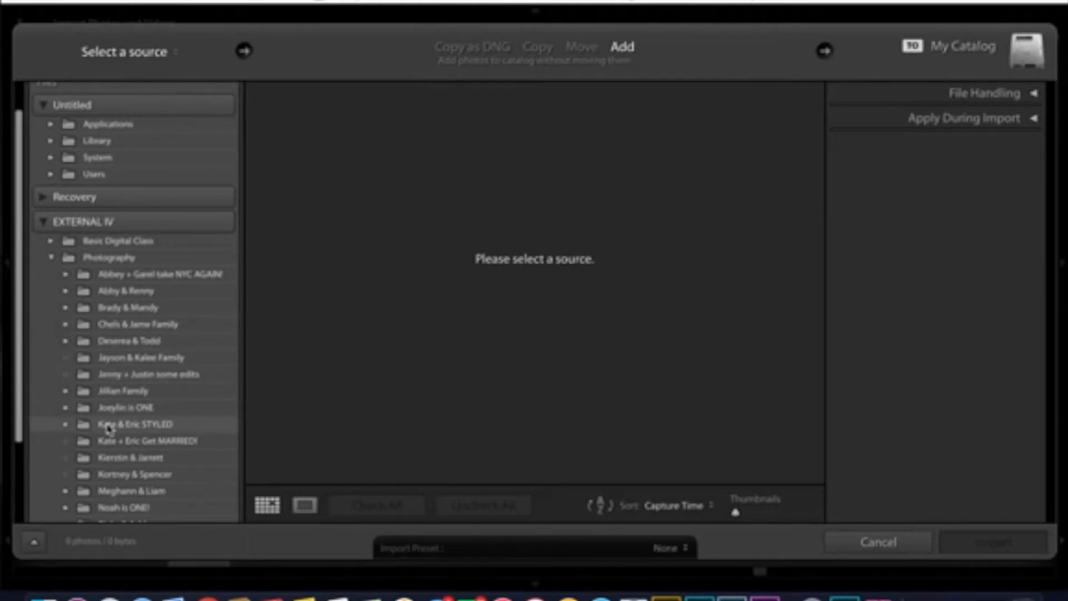
{"action": "left_click", "coordinate": [872, 540]}
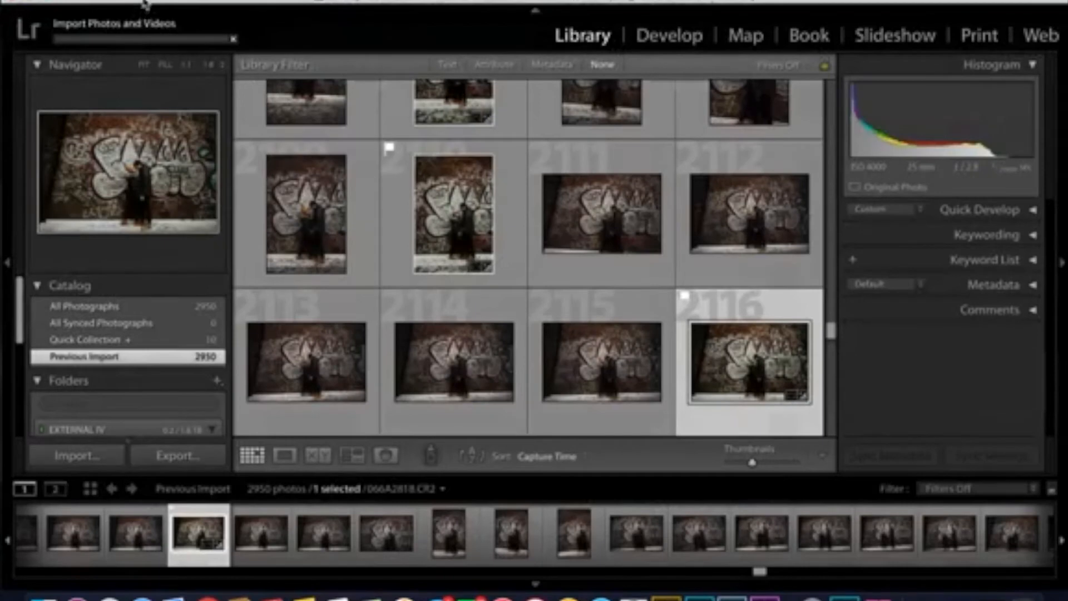
- Look at the list of recently opened catalogs without opening one
{"action": "left_click", "coordinate": [144, 4]}
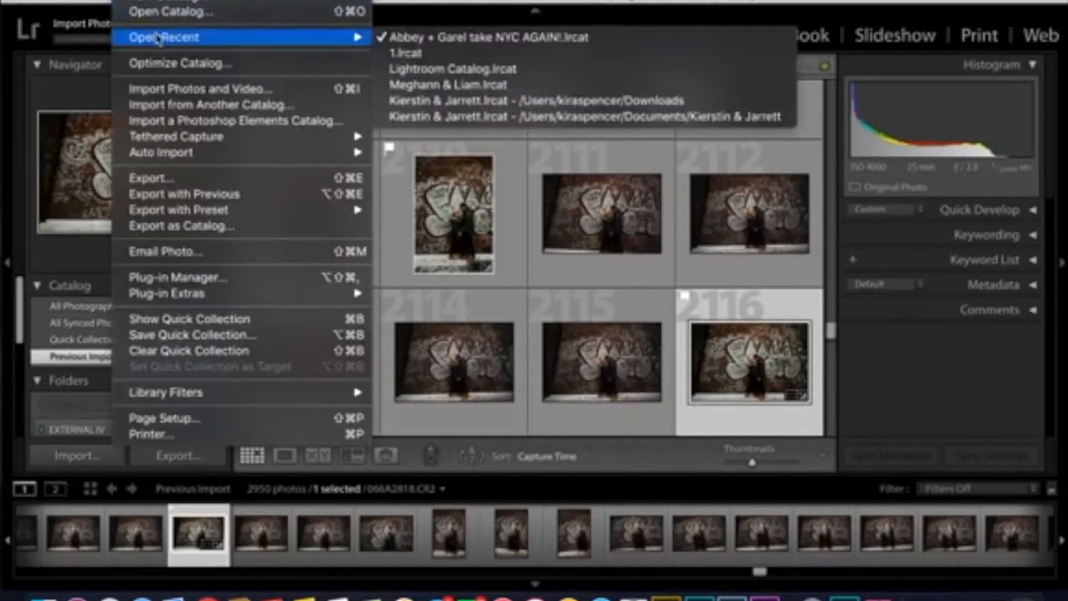
{"action": "mouse_move", "coordinate": [324, 40]}
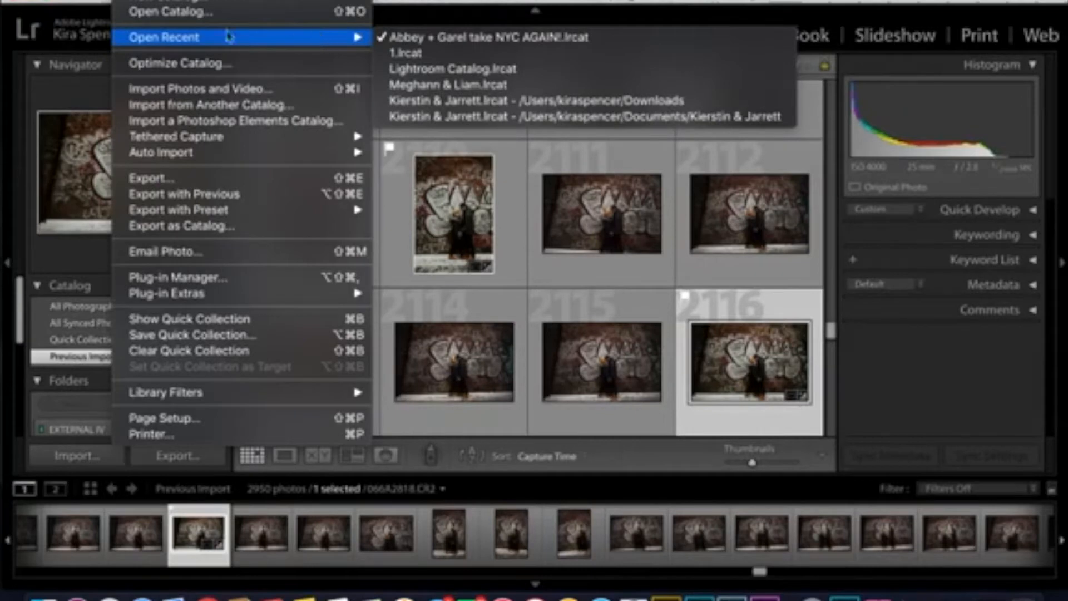
{"action": "left_click", "coordinate": [100, 6]}
- Switch to Finder and open the client folder marked STYLED inside the Photography folder on the EXTERNAL IV drive
{"action": "left_click", "coordinate": [45, 597]}
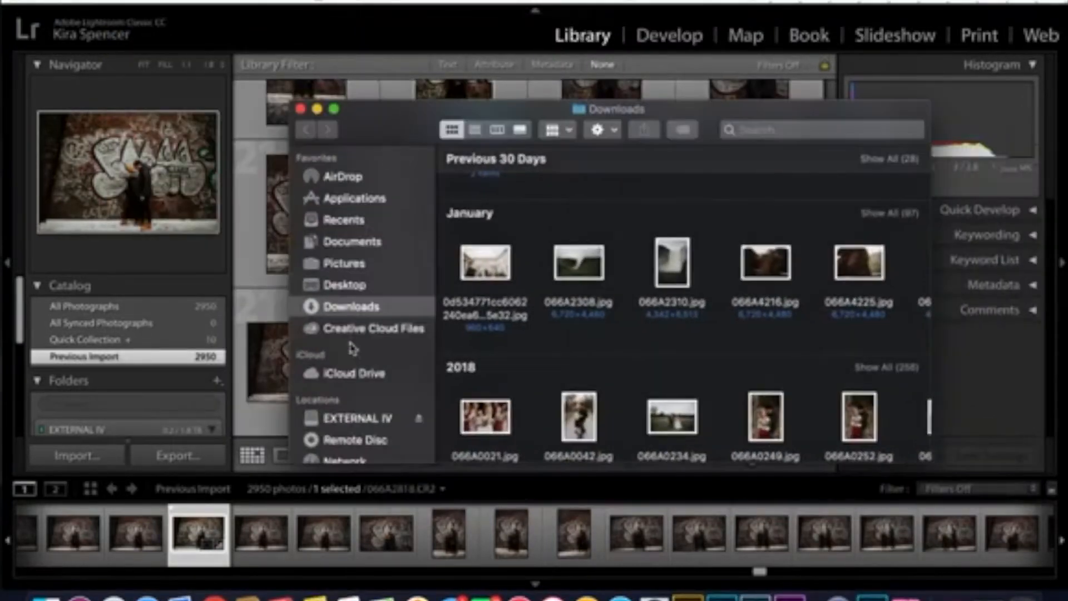
{"action": "left_click", "coordinate": [366, 419]}
{"action": "double_click", "coordinate": [568, 188]}
{"action": "scroll", "coordinate": [593, 392], "scroll_direction": "up", "scroll_amount": 2}
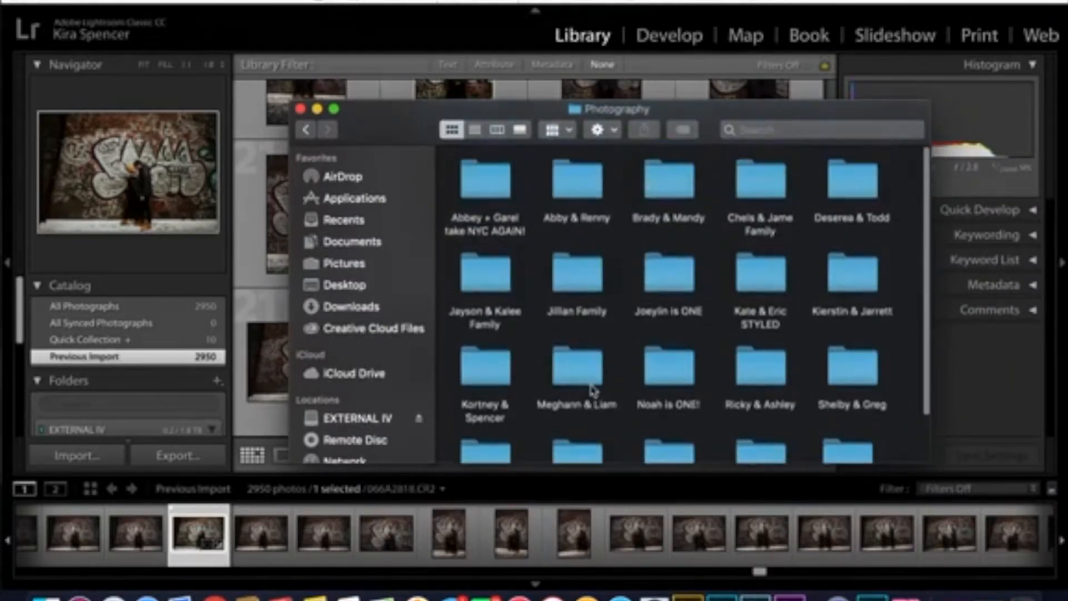
{"action": "double_click", "coordinate": [777, 269]}
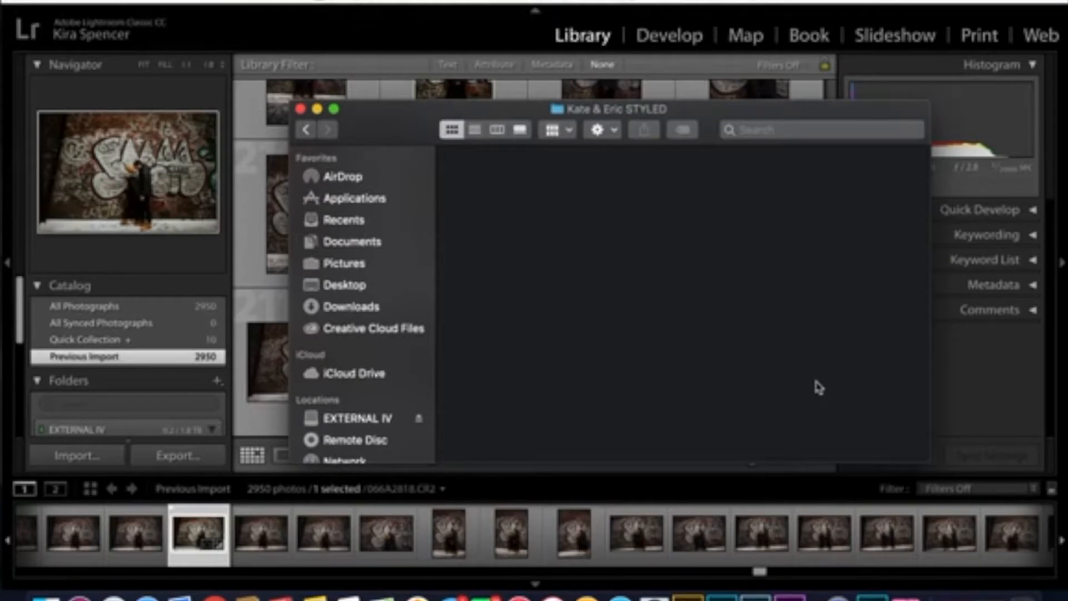
- Reposition the Finder window and shrink the Lightroom window so both stay reachable, and bring Lightroom back to the front
{"action": "left_click_drag", "start_coordinate": [362, 131], "coordinate": [443, 132]}
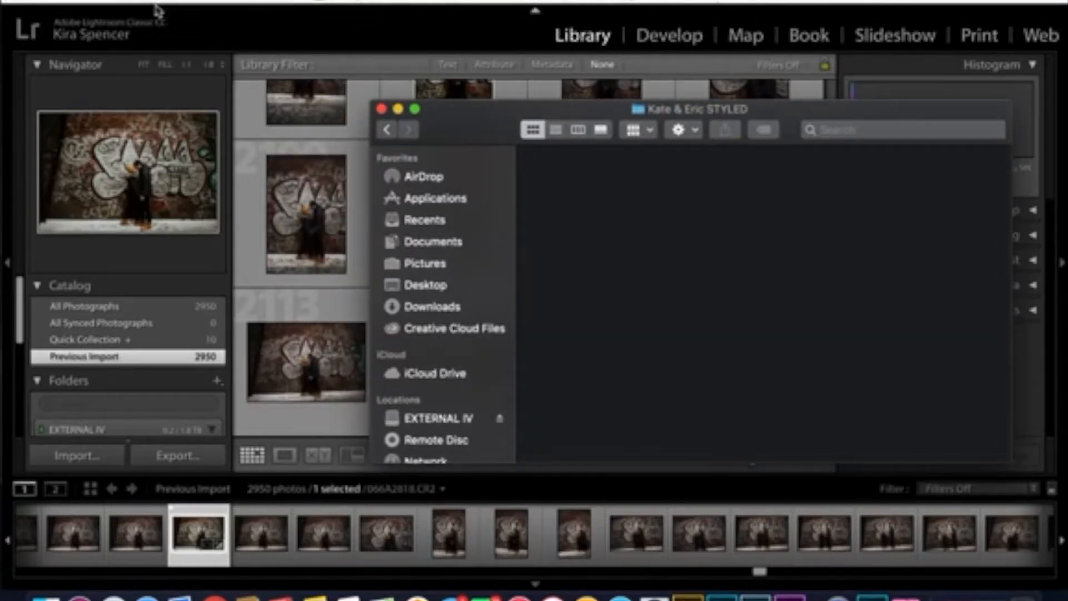
{"action": "left_click", "coordinate": [158, 7]}
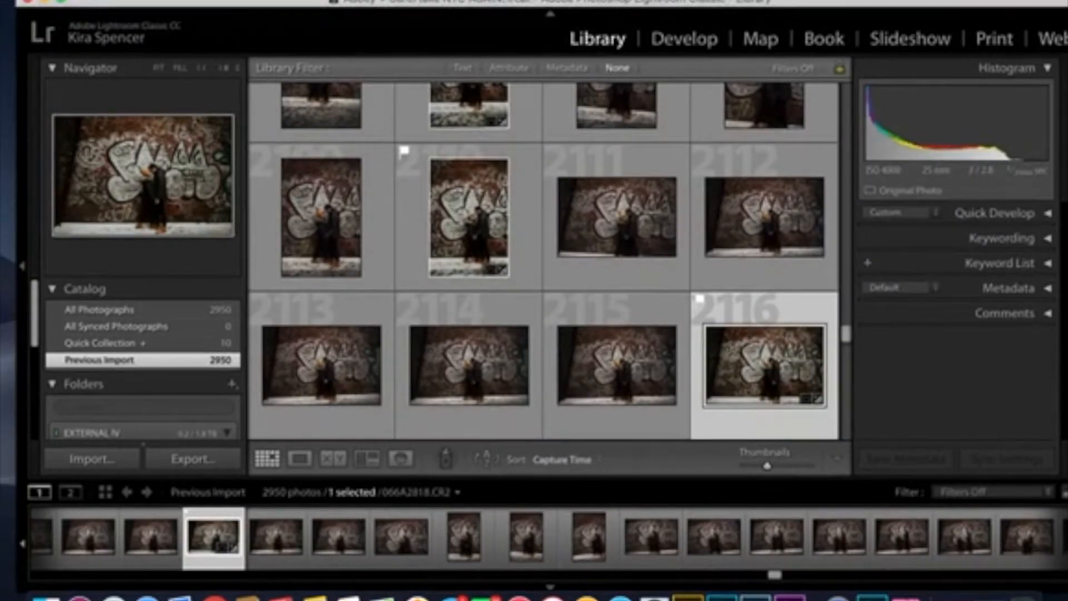
{"action": "left_click_drag", "start_coordinate": [16, 7], "coordinate": [127, 41]}
{"action": "left_click_drag", "start_coordinate": [632, 26], "coordinate": [510, 23]}
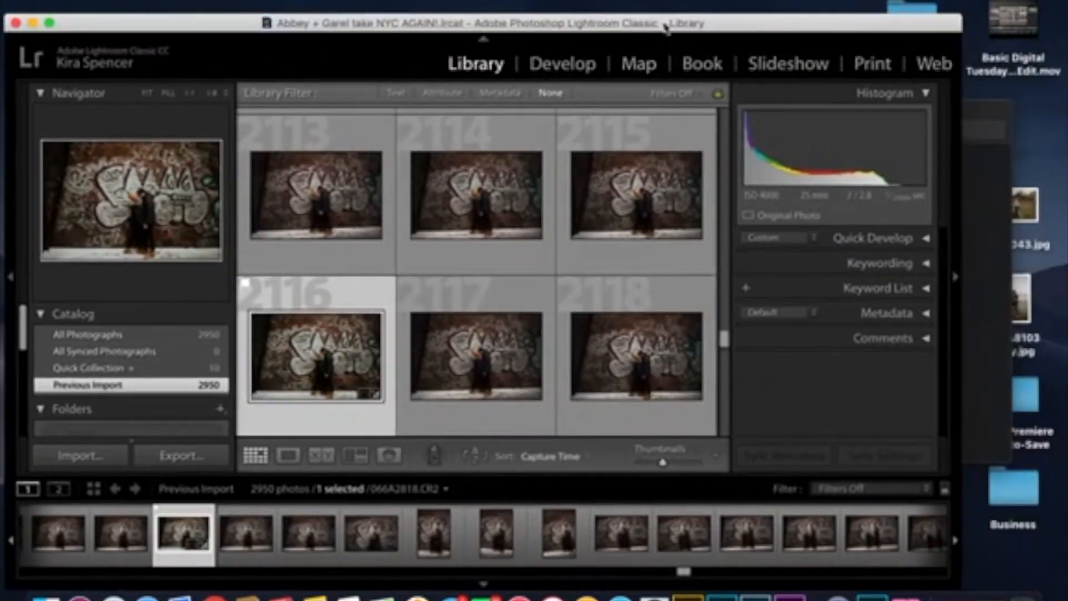
{"action": "left_click_drag", "start_coordinate": [733, 26], "coordinate": [744, 1]}
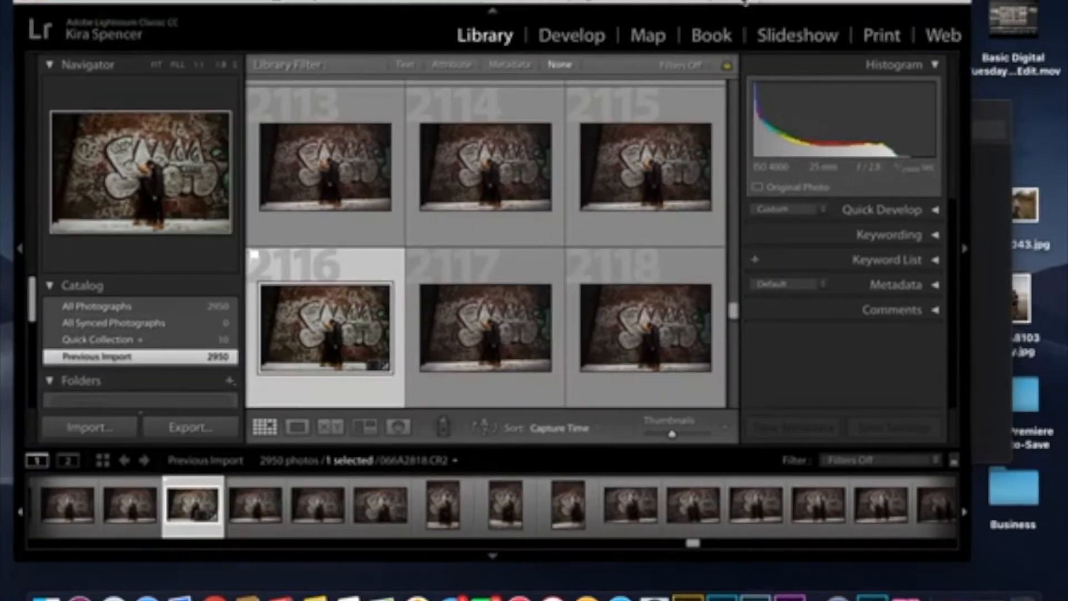
{"action": "left_click", "coordinate": [1002, 120]}
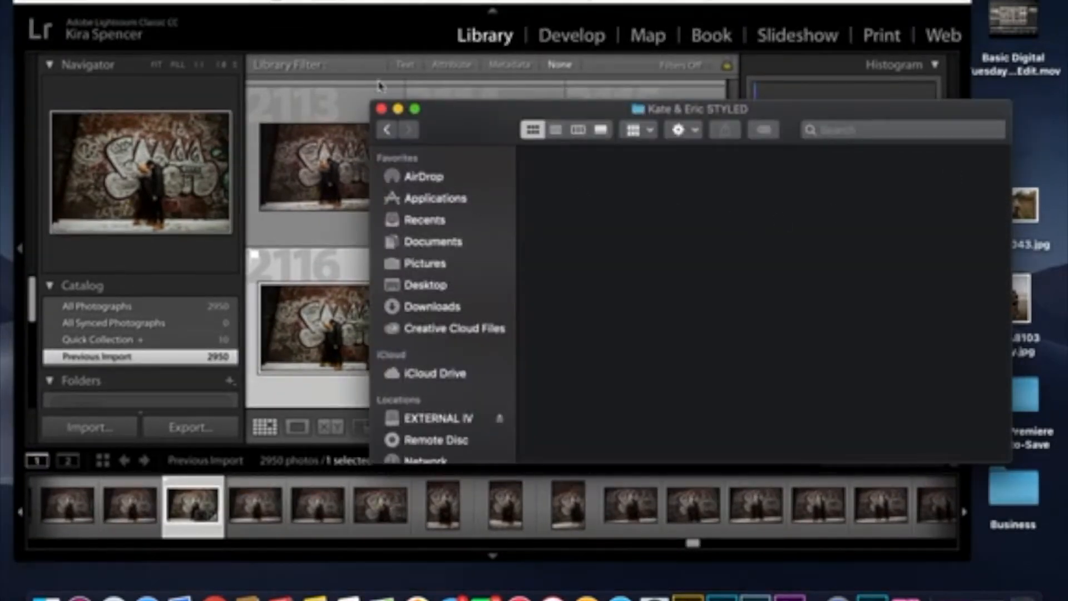
{"action": "left_click", "coordinate": [490, 11]}
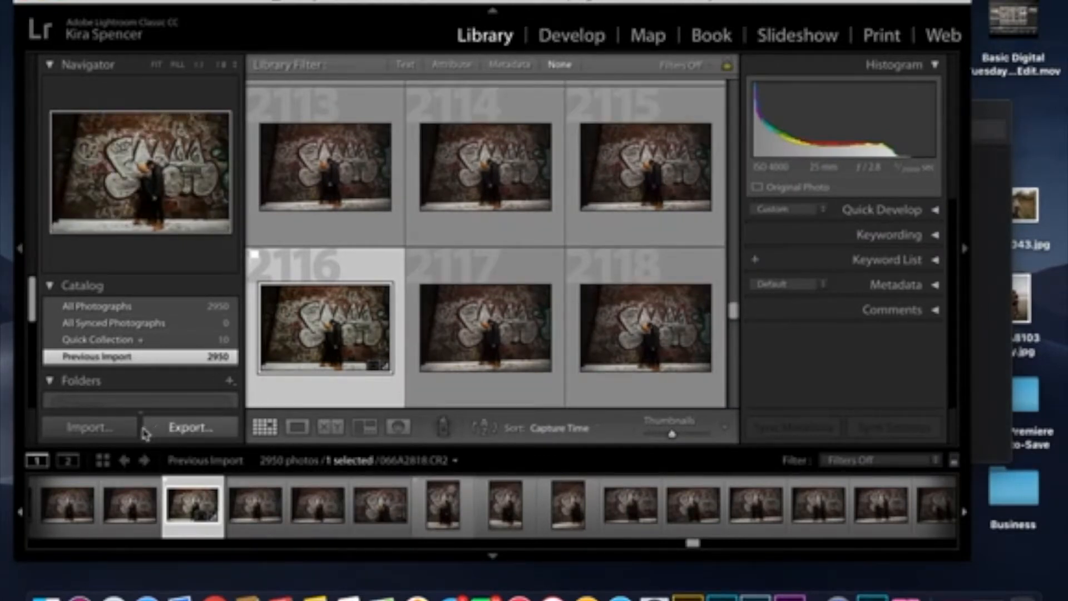
- Look over the photo import dialog with its source list and cancel it
{"action": "left_click", "coordinate": [120, 431]}
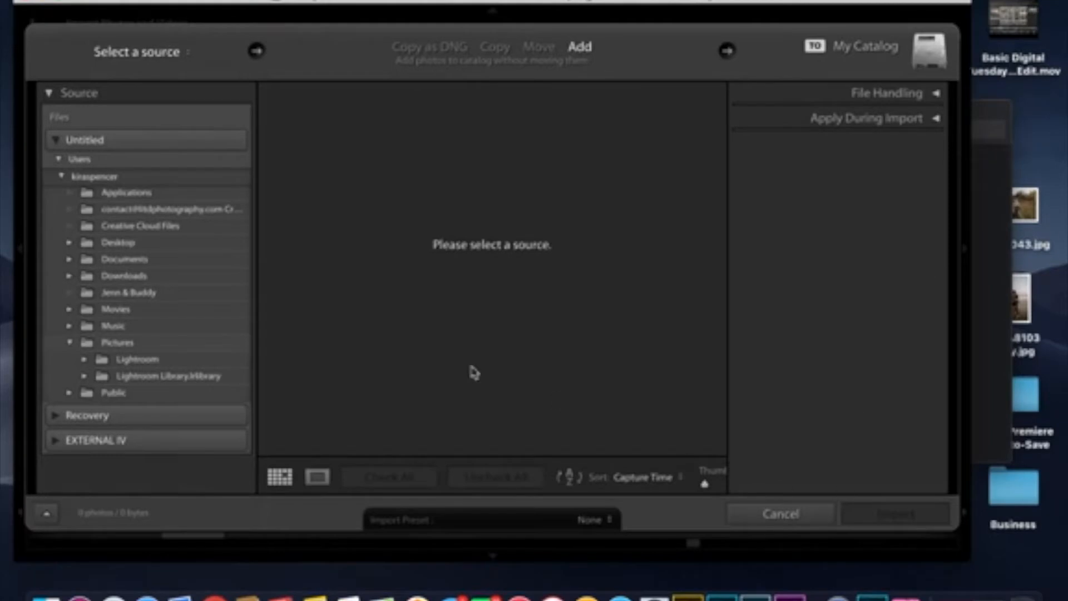
{"action": "left_click", "coordinate": [780, 514]}
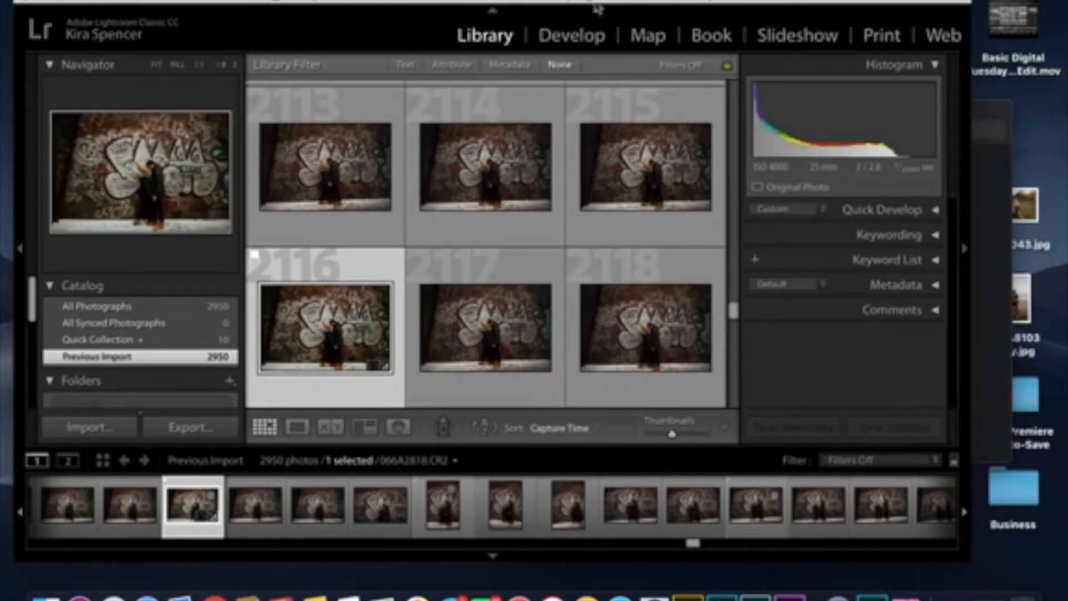
- Open the edited graffiti-wall photo in the Develop module and look through the available preset groups
{"action": "left_click", "coordinate": [588, 44]}
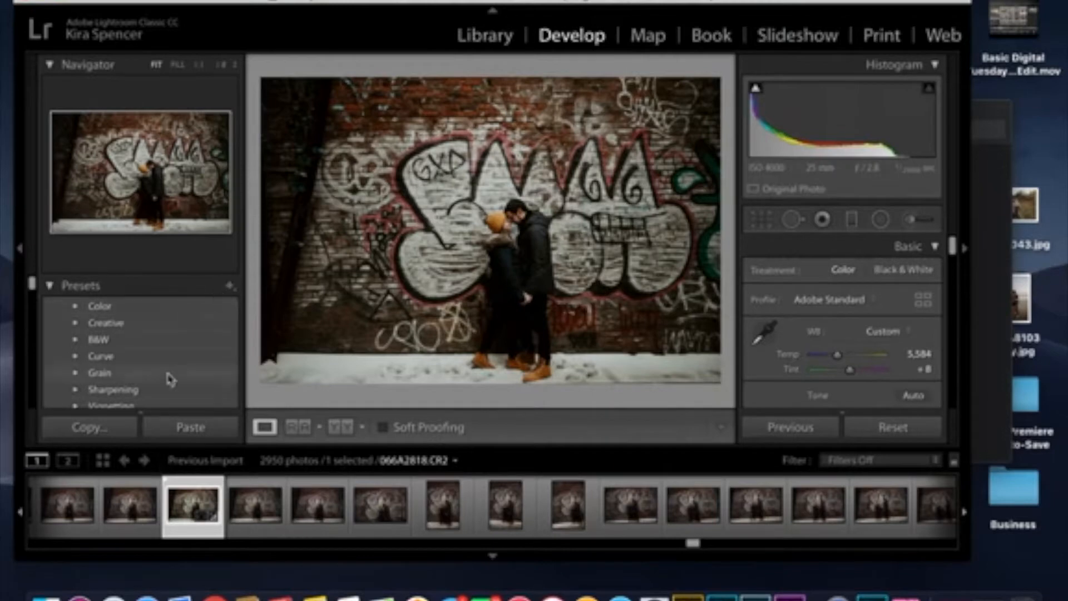
{"action": "scroll", "coordinate": [167, 377], "scroll_direction": "down", "scroll_amount": 10}
{"action": "scroll", "coordinate": [170, 378], "scroll_direction": "down", "scroll_amount": 3}
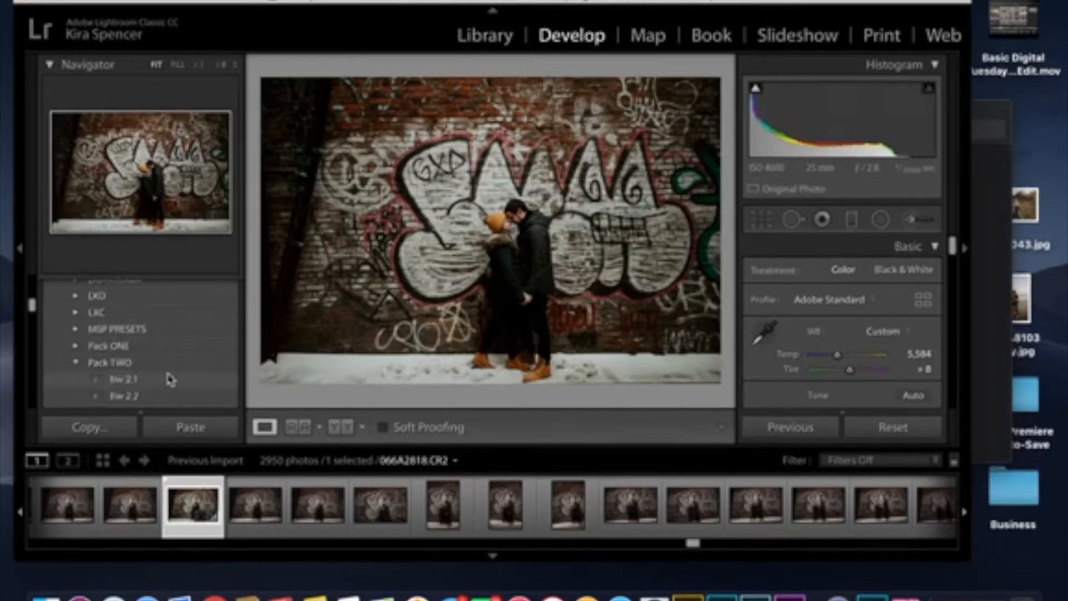
{"action": "scroll", "coordinate": [169, 379], "scroll_direction": "up", "scroll_amount": 15}
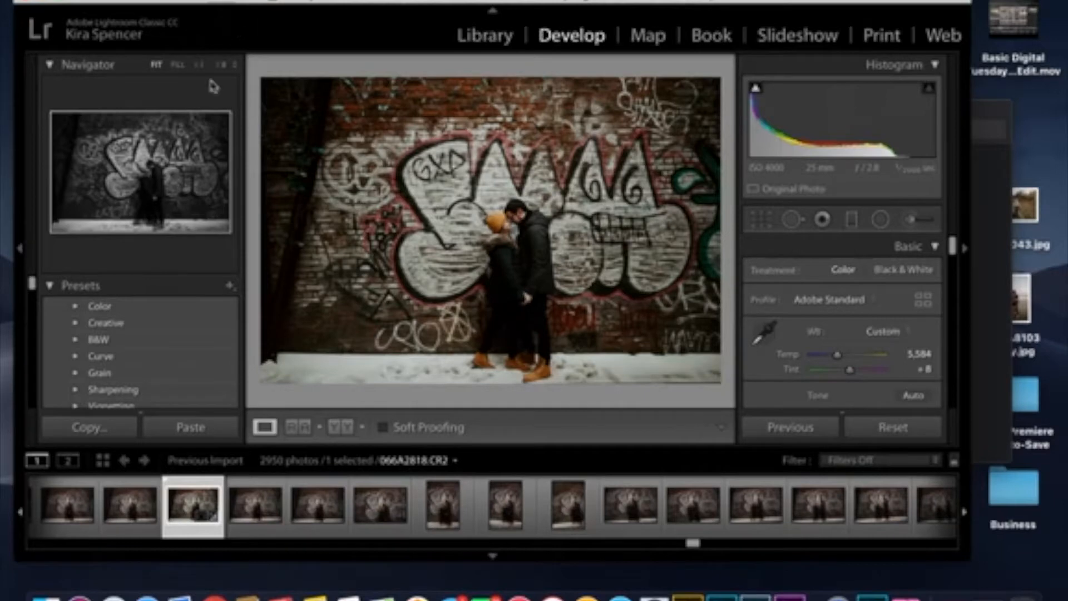
- Examine the preview's Fill and Fit zoom options and the list of photo sources for the filmstrip
{"action": "left_click", "coordinate": [177, 64]}
{"action": "left_click", "coordinate": [158, 70]}
{"action": "left_click", "coordinate": [499, 456]}
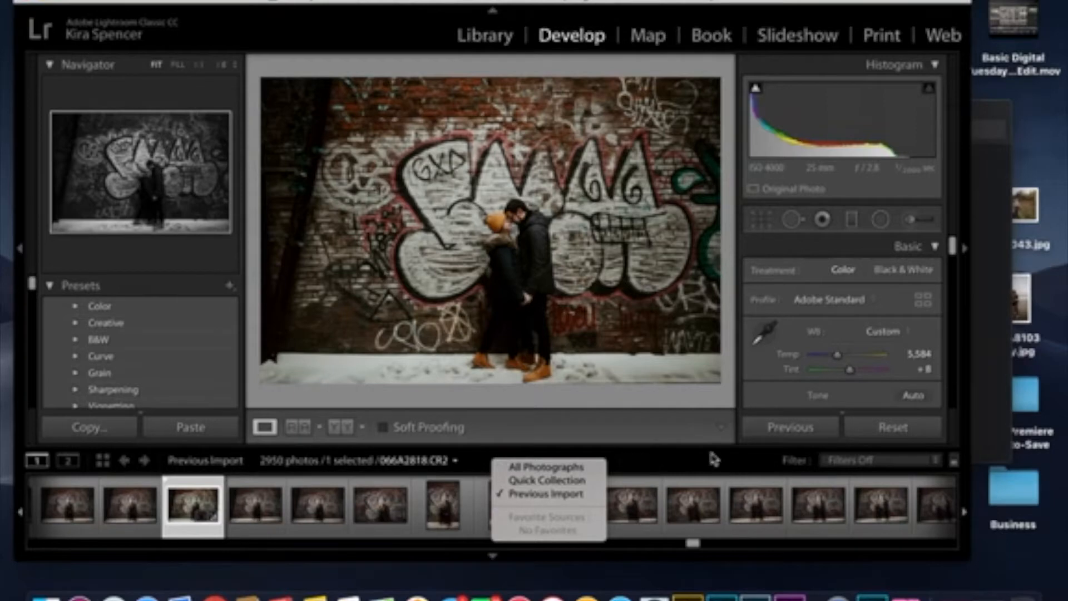
- Select the upright graffiti-wall photo 066A2823.CR2 and straighten it with Crop & Straighten to an angle of about -4.02
{"action": "left_click", "coordinate": [676, 465]}
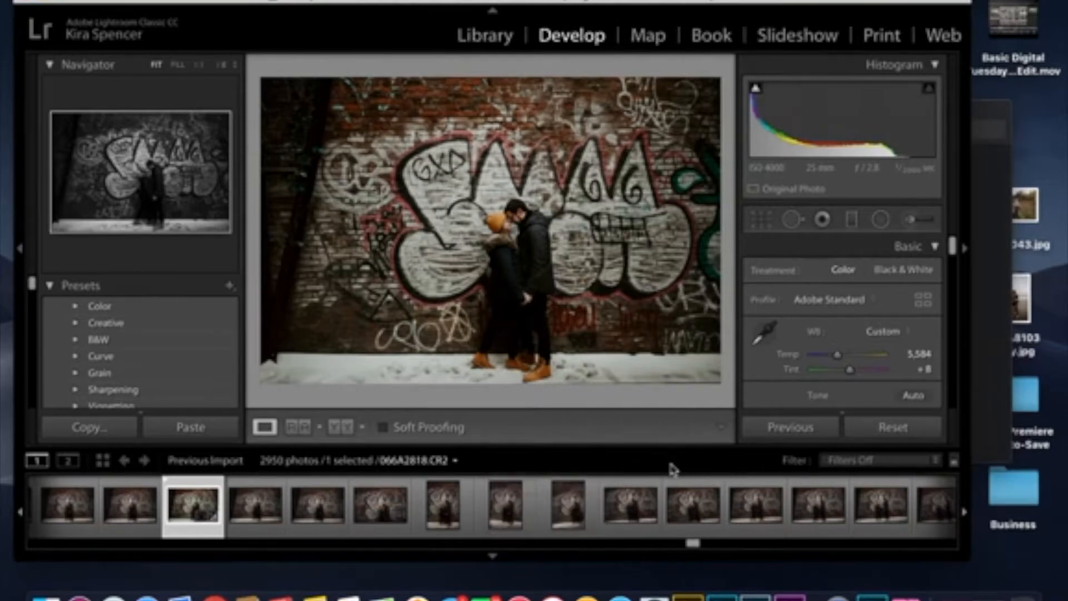
{"action": "left_click", "coordinate": [511, 518]}
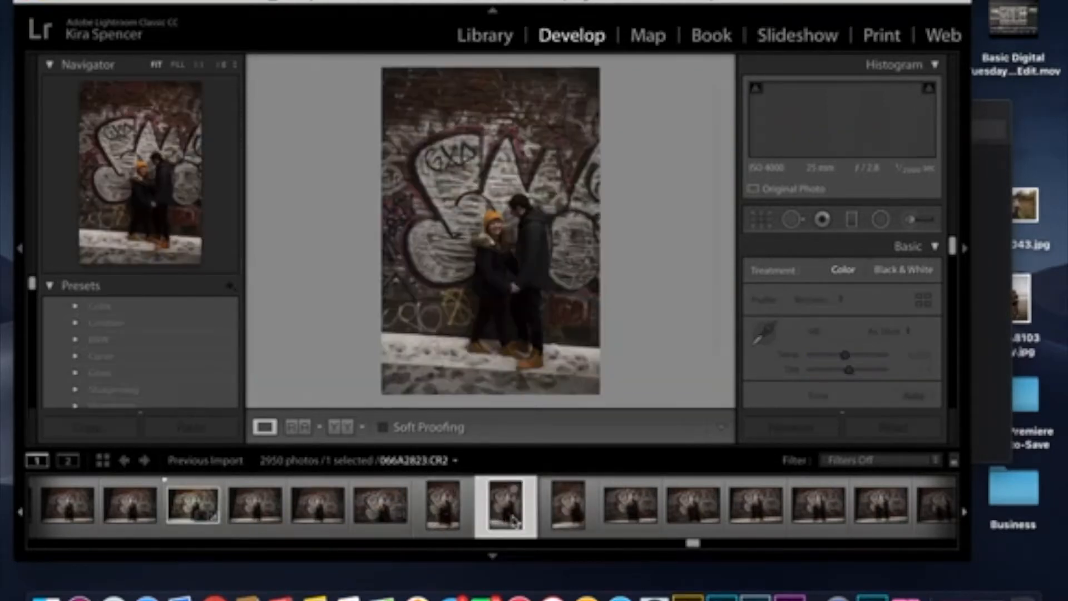
{"action": "left_click", "coordinate": [763, 221]}
{"action": "left_click_drag", "start_coordinate": [692, 219], "coordinate": [687, 211]}
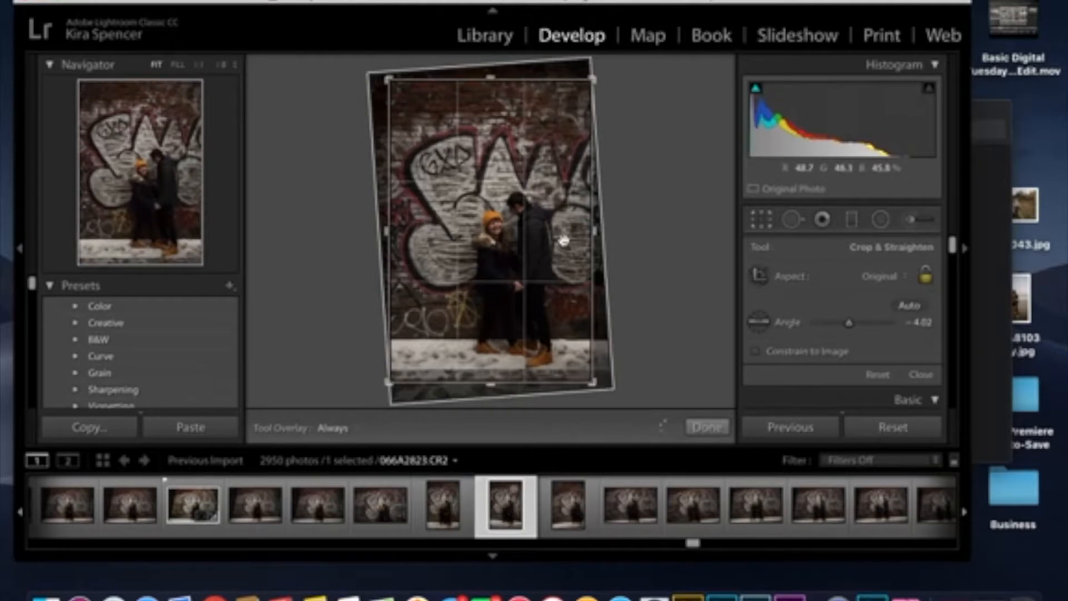
{"action": "key", "text": "Return"}
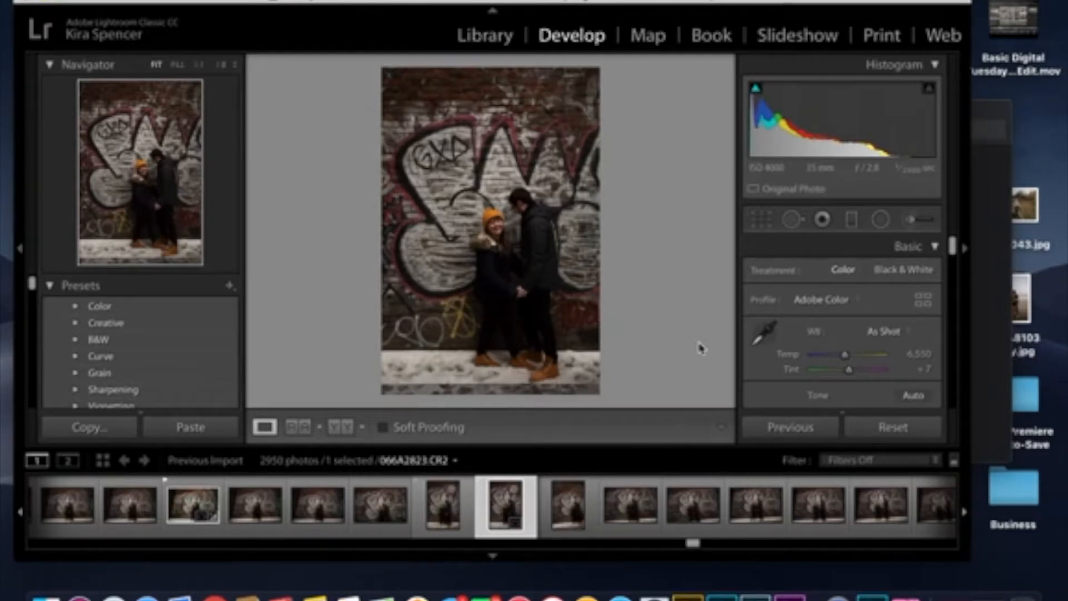
- Look over the Basic adjustments and the list of preset groups, including the Classic presets
{"action": "scroll", "coordinate": [758, 405], "scroll_direction": "down", "scroll_amount": 2}
{"action": "scroll", "coordinate": [762, 392], "scroll_direction": "up", "scroll_amount": 2}
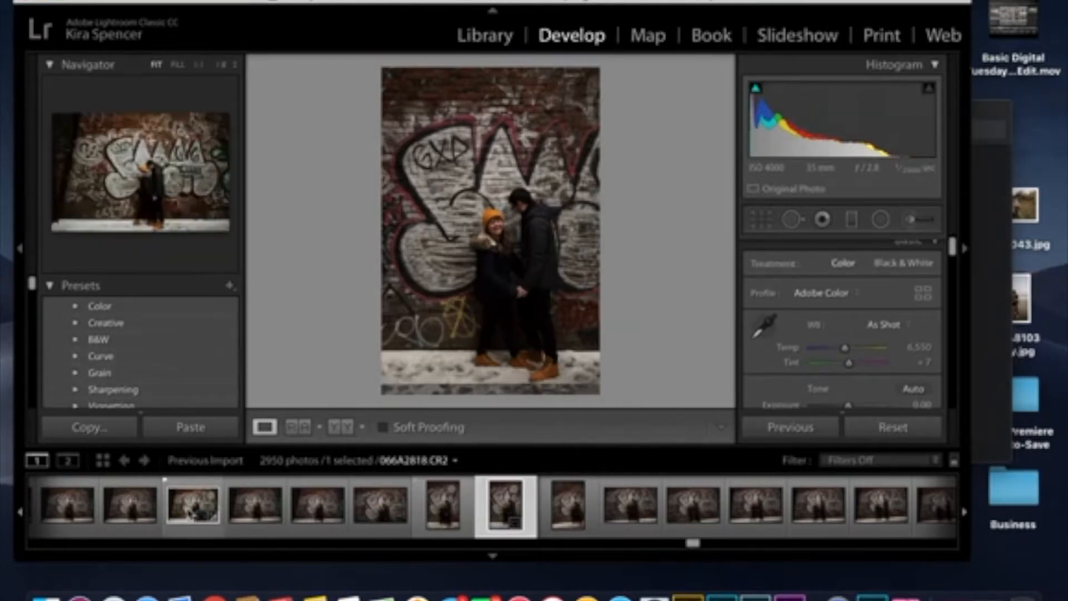
{"action": "scroll", "coordinate": [210, 384], "scroll_direction": "down", "scroll_amount": 5}
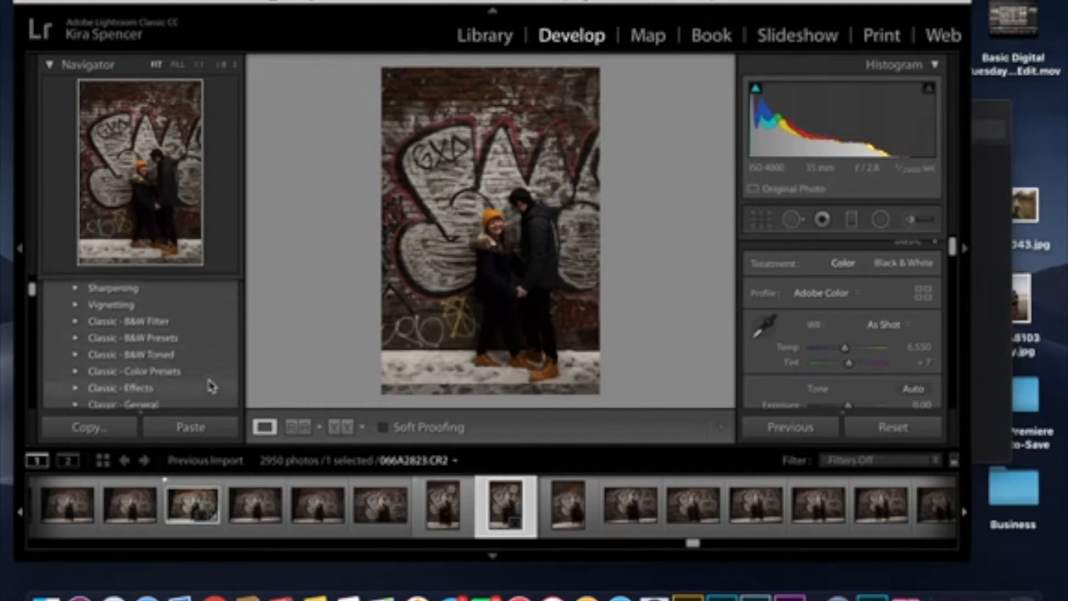
{"action": "scroll", "coordinate": [212, 386], "scroll_direction": "up", "scroll_amount": 3}
{"action": "scroll", "coordinate": [211, 386], "scroll_direction": "down", "scroll_amount": 6}
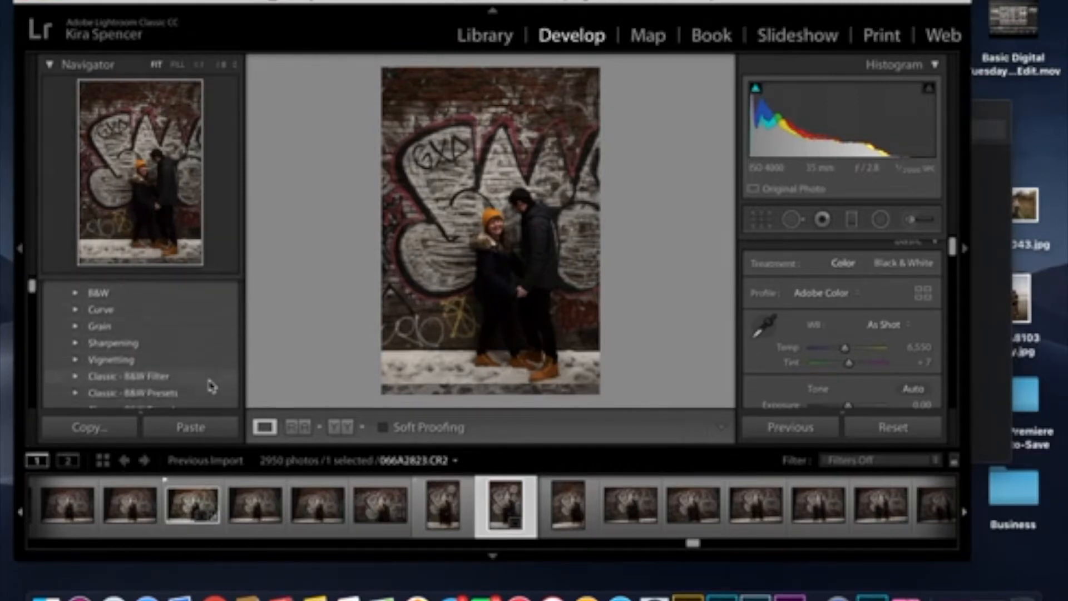
{"action": "scroll", "coordinate": [211, 386], "scroll_direction": "up", "scroll_amount": 6}
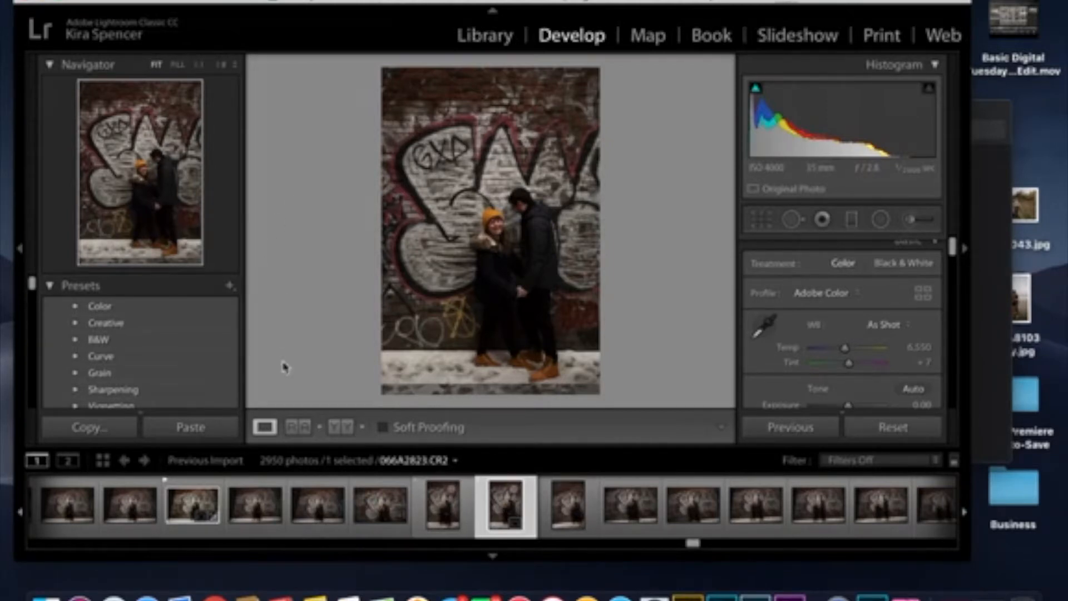
- Reposition the editing window to bring its title bar into view and enlarge it
{"action": "left_click_drag", "start_coordinate": [223, 3], "coordinate": [313, 20]}
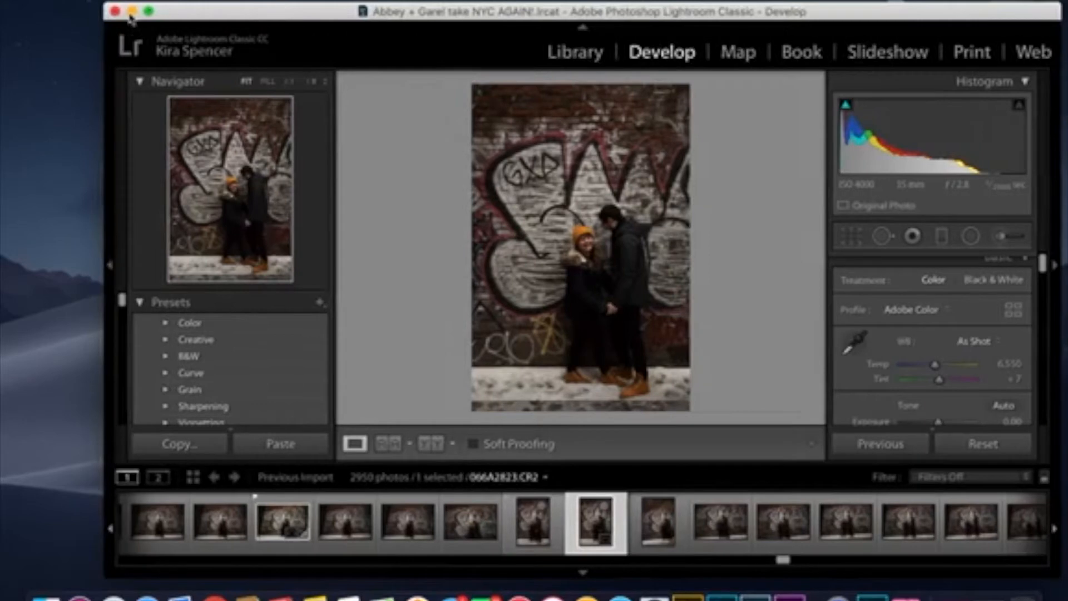
{"action": "left_click_drag", "start_coordinate": [107, 9], "coordinate": [48, 2]}
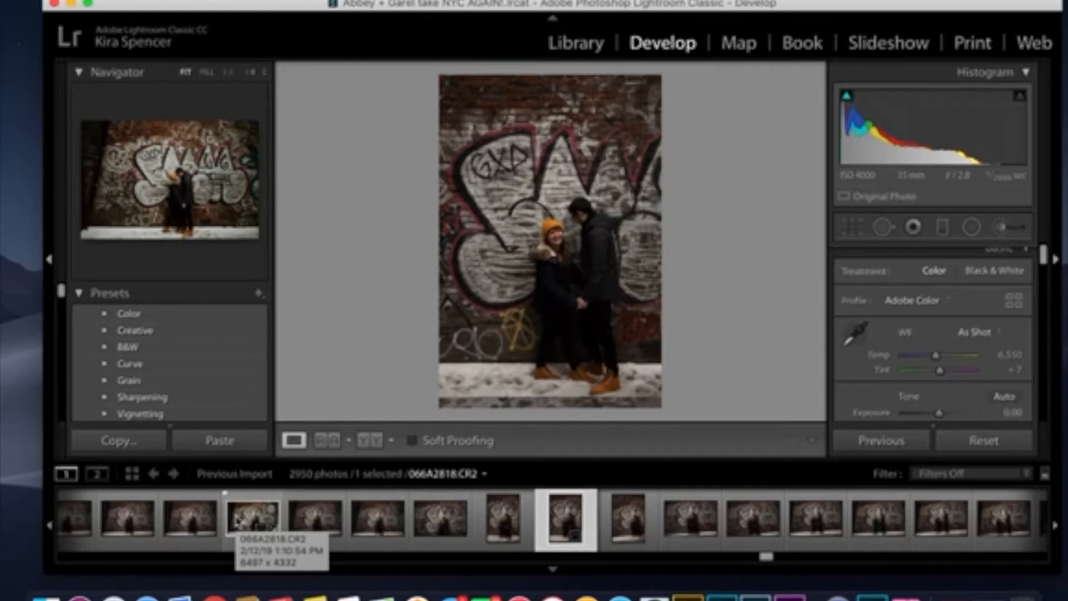
- Look through the Develop adjustments from Basic down to the color and Split Toning sections and return to Basic
{"action": "scroll", "coordinate": [926, 315], "scroll_direction": "down", "scroll_amount": 3}
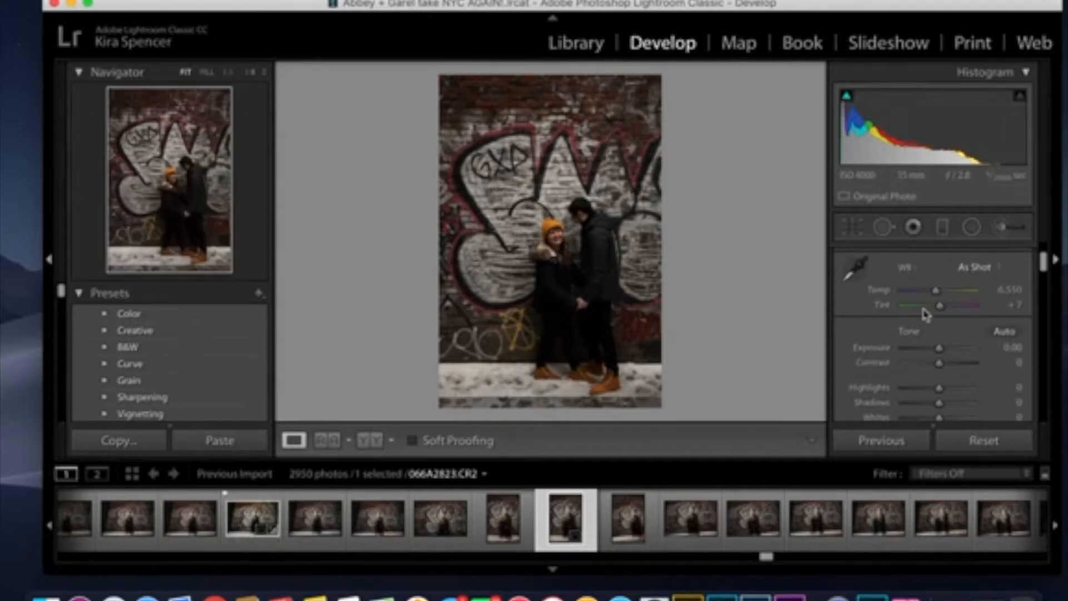
{"action": "scroll", "coordinate": [862, 356], "scroll_direction": "down", "scroll_amount": 2}
{"action": "scroll", "coordinate": [861, 396], "scroll_direction": "down", "scroll_amount": 14}
{"action": "scroll", "coordinate": [862, 399], "scroll_direction": "down", "scroll_amount": 10}
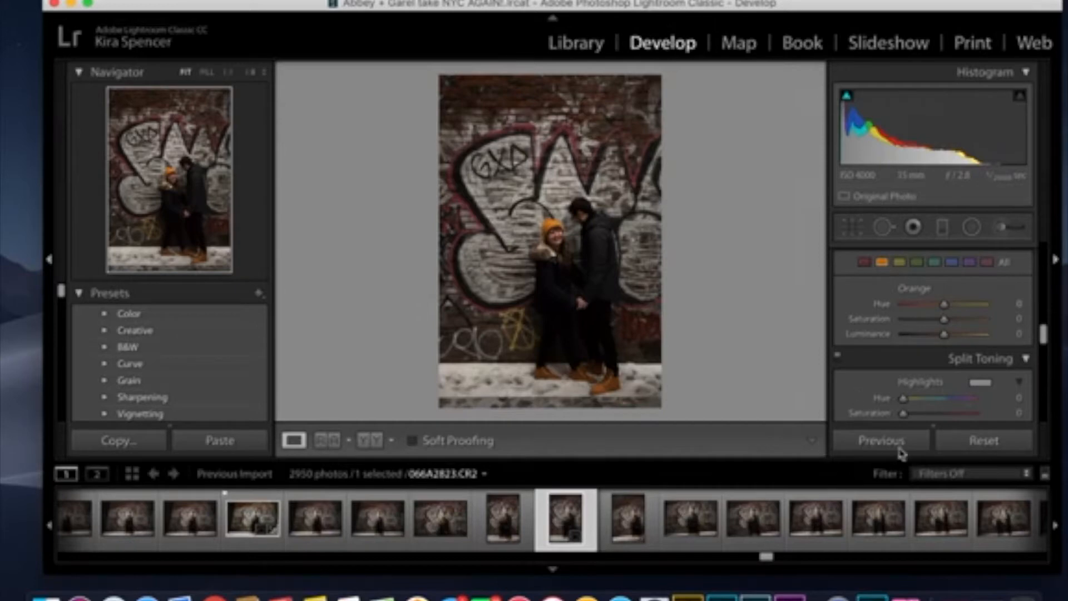
{"action": "scroll", "coordinate": [843, 365], "scroll_direction": "up", "scroll_amount": 10}
{"action": "scroll", "coordinate": [846, 365], "scroll_direction": "up", "scroll_amount": 2}
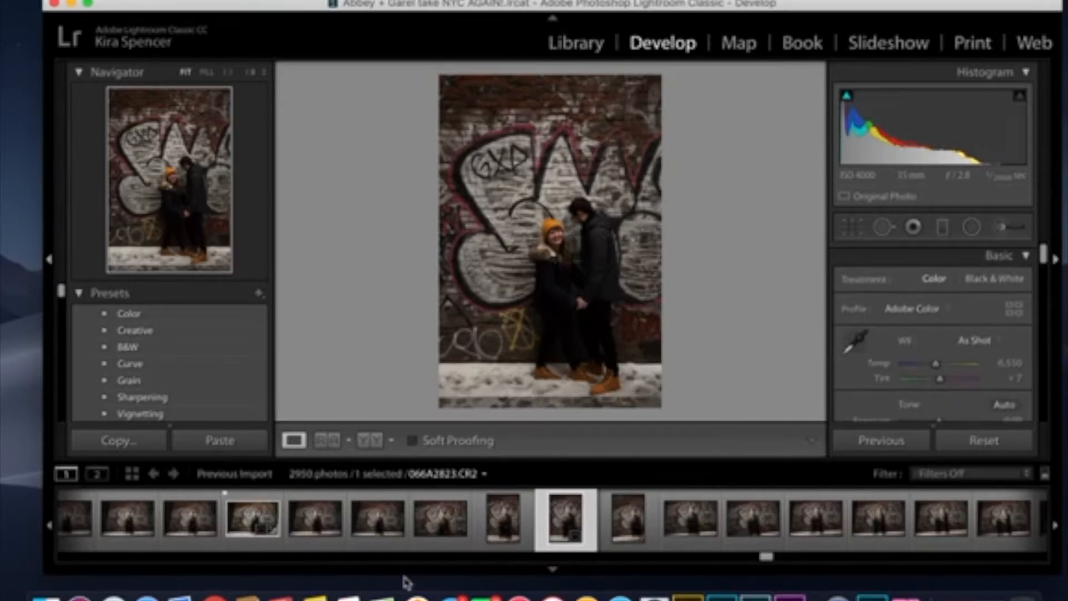
- Select the edited landscape graffiti-wall photo 066A2818.CR2, check its context options, and bring up its Tone settings
{"action": "left_click", "coordinate": [240, 523]}
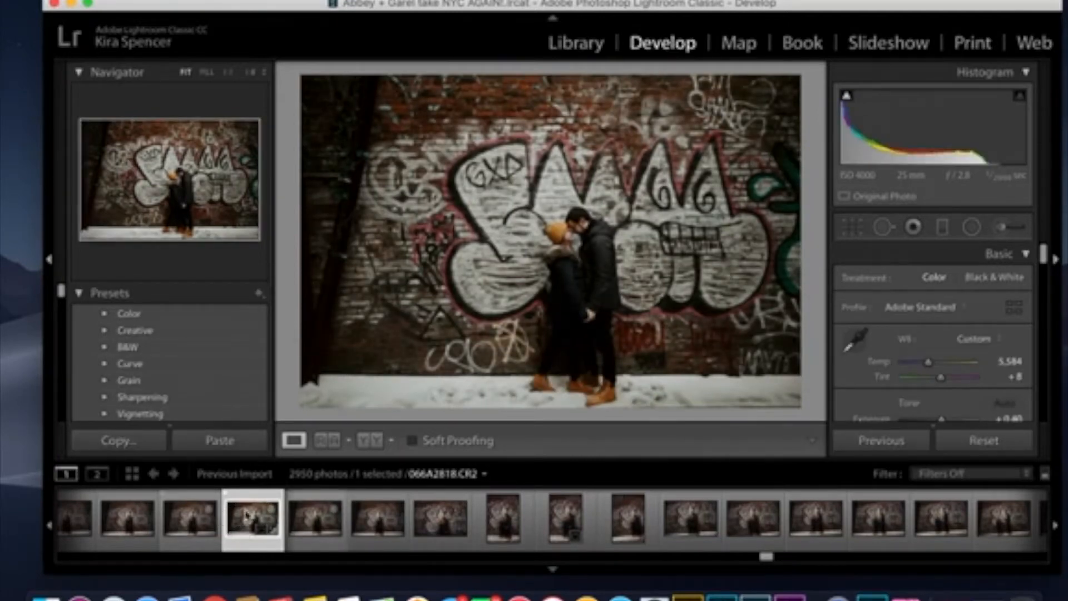
{"action": "right_click", "coordinate": [246, 514]}
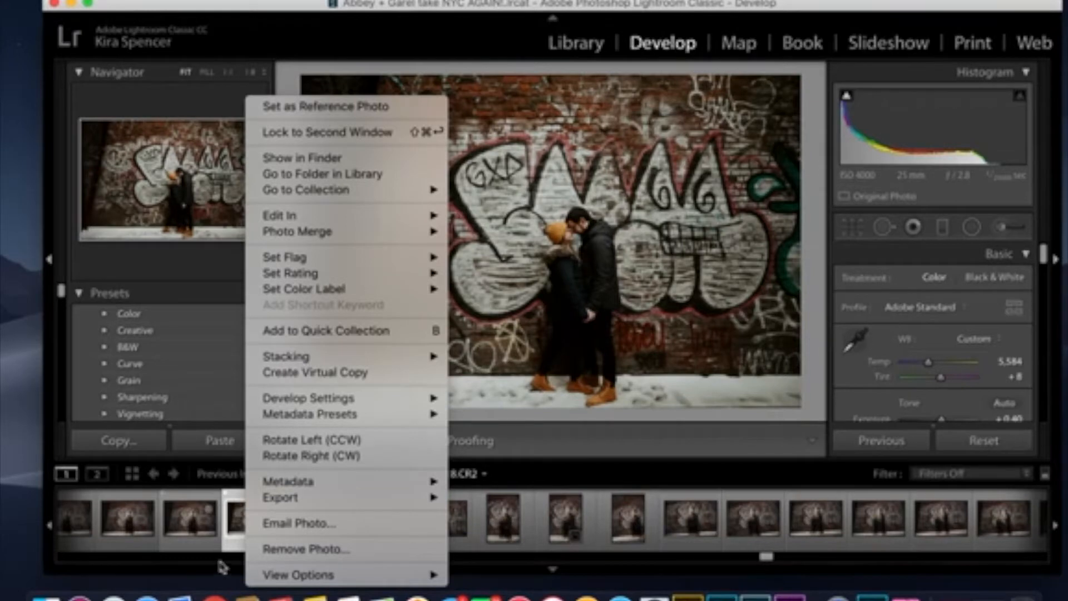
{"action": "left_click", "coordinate": [221, 517]}
{"action": "scroll", "coordinate": [862, 392], "scroll_direction": "down", "scroll_amount": 3}
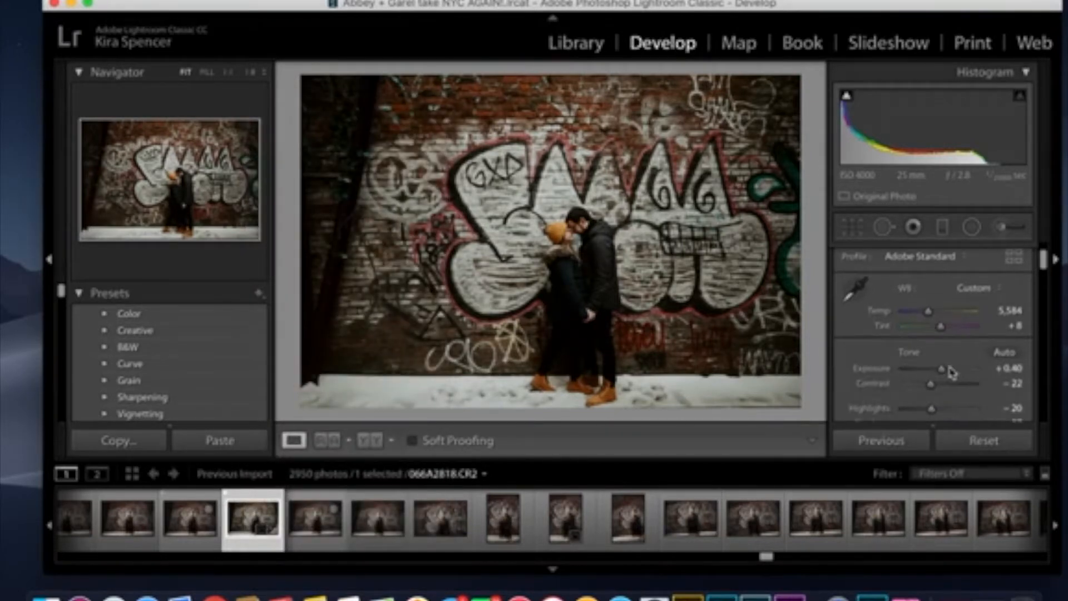
- Try the photo's Exposure at the extremes of +5.00 and -5.00, and set it to +0.30
{"action": "left_click_drag", "start_coordinate": [942, 373], "coordinate": [983, 379]}
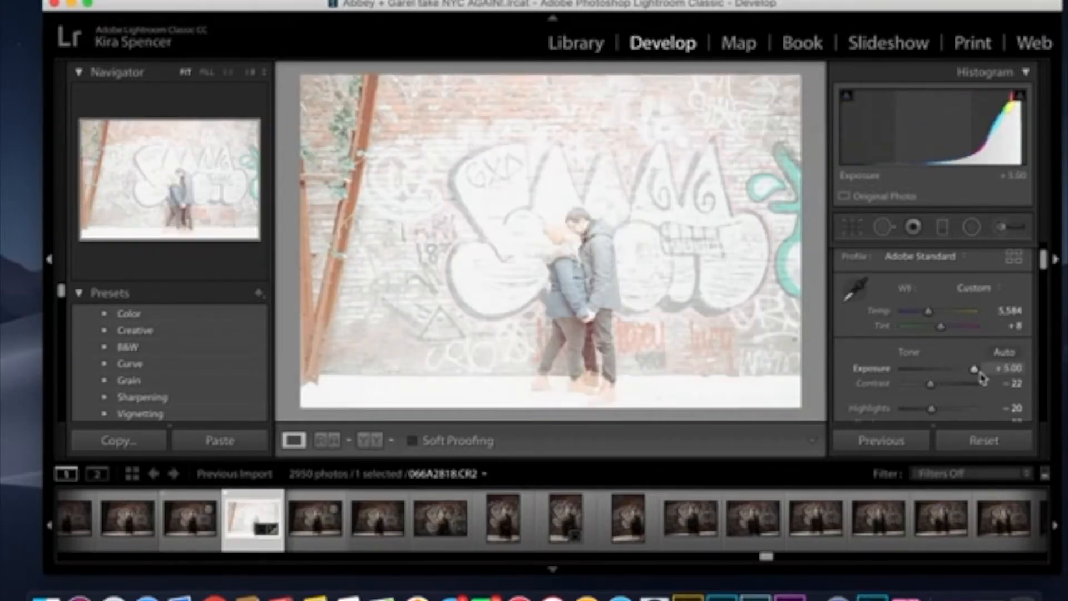
{"action": "left_click_drag", "start_coordinate": [983, 379], "coordinate": [900, 386]}
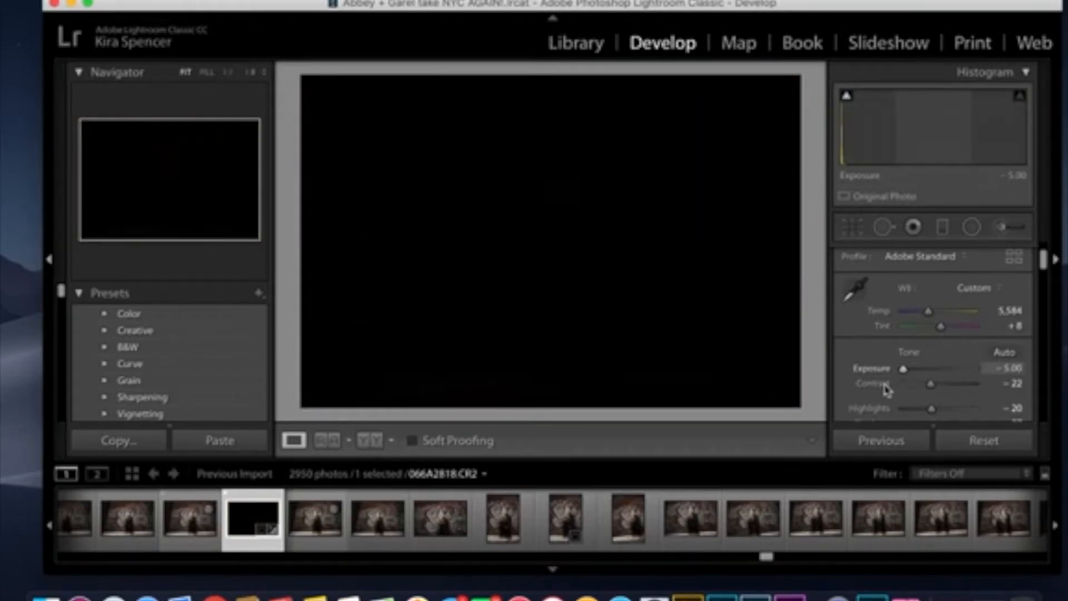
{"action": "left_click_drag", "start_coordinate": [887, 390], "coordinate": [933, 388]}
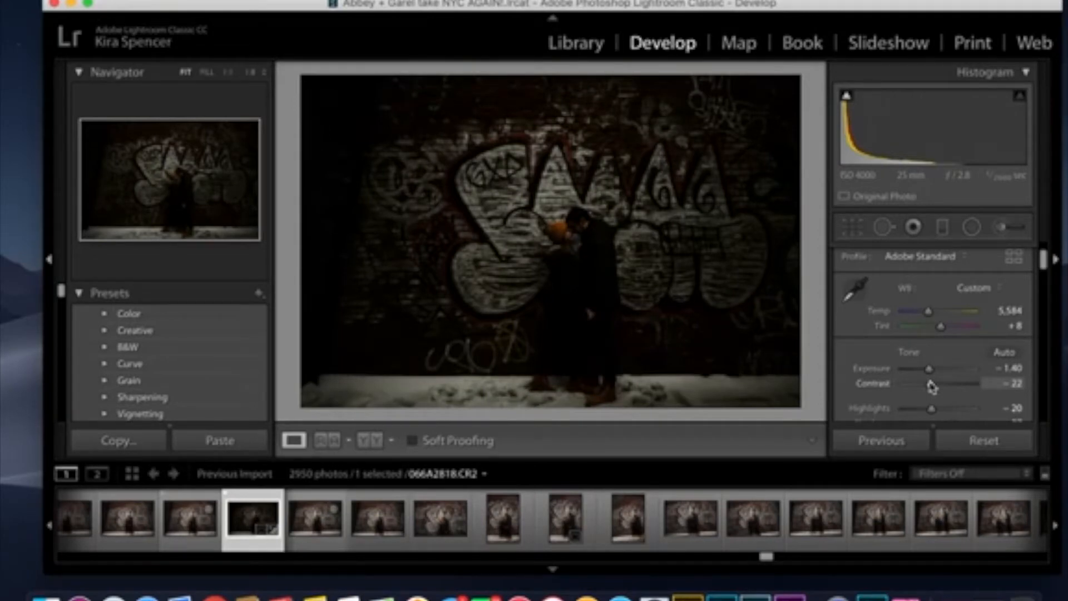
{"action": "left_click_drag", "start_coordinate": [932, 372], "coordinate": [945, 377]}
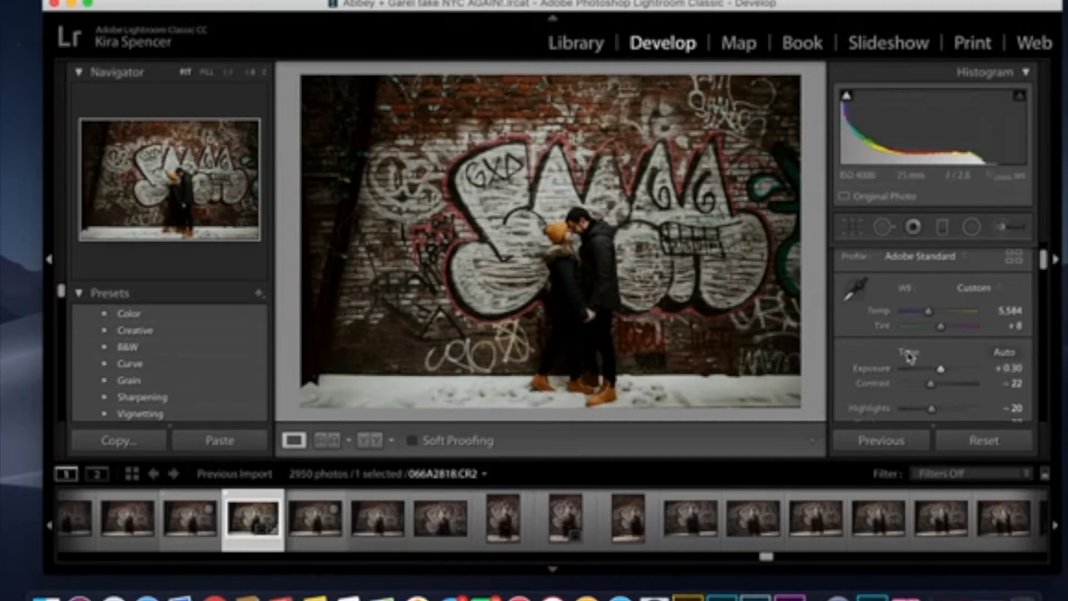
- Try the photo's Highlights at -10 and -25 and its Whites at -7
{"action": "scroll", "coordinate": [872, 362], "scroll_direction": "down", "scroll_amount": 5}
{"action": "scroll", "coordinate": [854, 367], "scroll_direction": "up", "scroll_amount": 2}
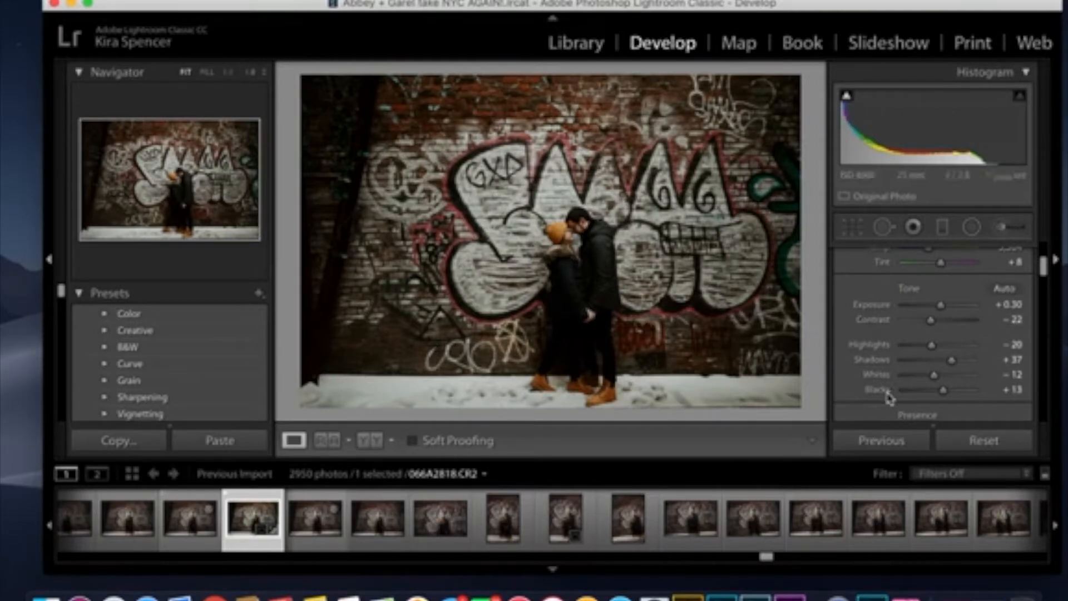
{"action": "mouse_move", "coordinate": [932, 346]}
{"action": "left_mouse_down"}
{"action": "mouse_move", "coordinate": [980, 359]}
{"action": "mouse_move", "coordinate": [941, 365]}
{"action": "left_mouse_up"}
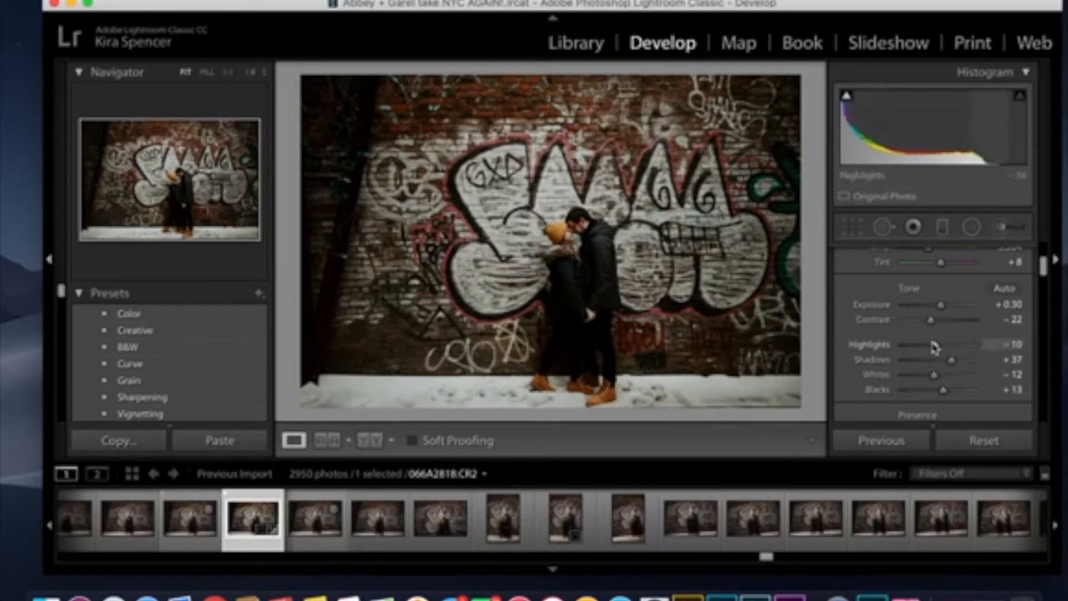
{"action": "mouse_move", "coordinate": [936, 346]}
{"action": "left_mouse_down"}
{"action": "mouse_move", "coordinate": [897, 351]}
{"action": "mouse_move", "coordinate": [988, 356]}
{"action": "mouse_move", "coordinate": [933, 352]}
{"action": "left_mouse_up"}
{"action": "mouse_move", "coordinate": [935, 375]}
{"action": "left_mouse_down"}
{"action": "mouse_move", "coordinate": [977, 382]}
{"action": "mouse_move", "coordinate": [902, 390]}
{"action": "mouse_move", "coordinate": [938, 391]}
{"action": "mouse_move", "coordinate": [938, 376]}
{"action": "left_mouse_up"}
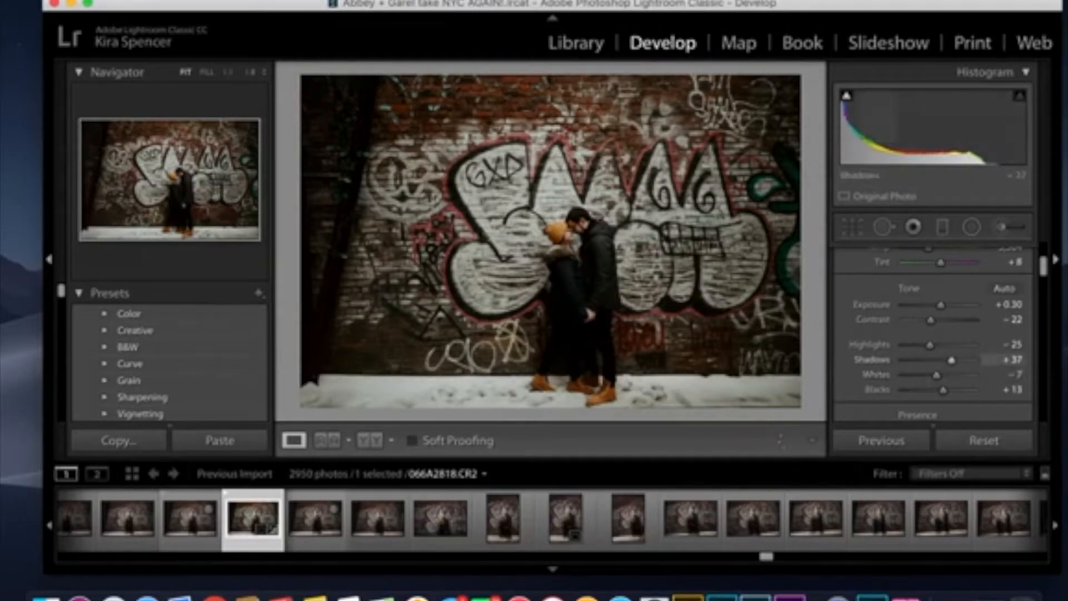
- Undo the recent Whites and Highlights changes one by one
{"action": "left_click", "coordinate": [161, 0]}
{"action": "left_click", "coordinate": [174, 1]}
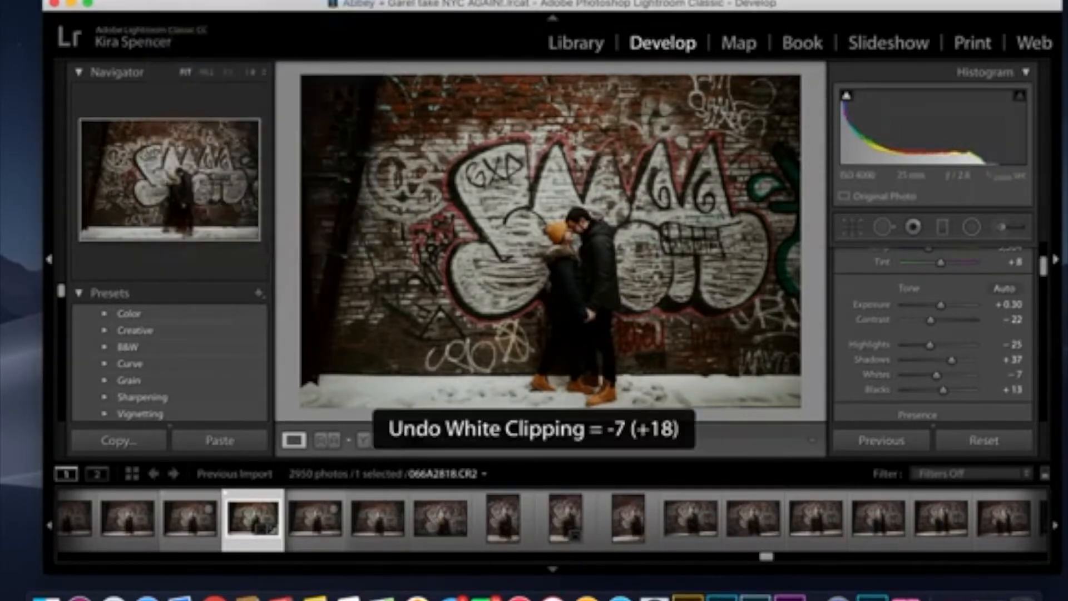
{"action": "left_click", "coordinate": [167, 0]}
{"action": "left_click", "coordinate": [173, 10]}
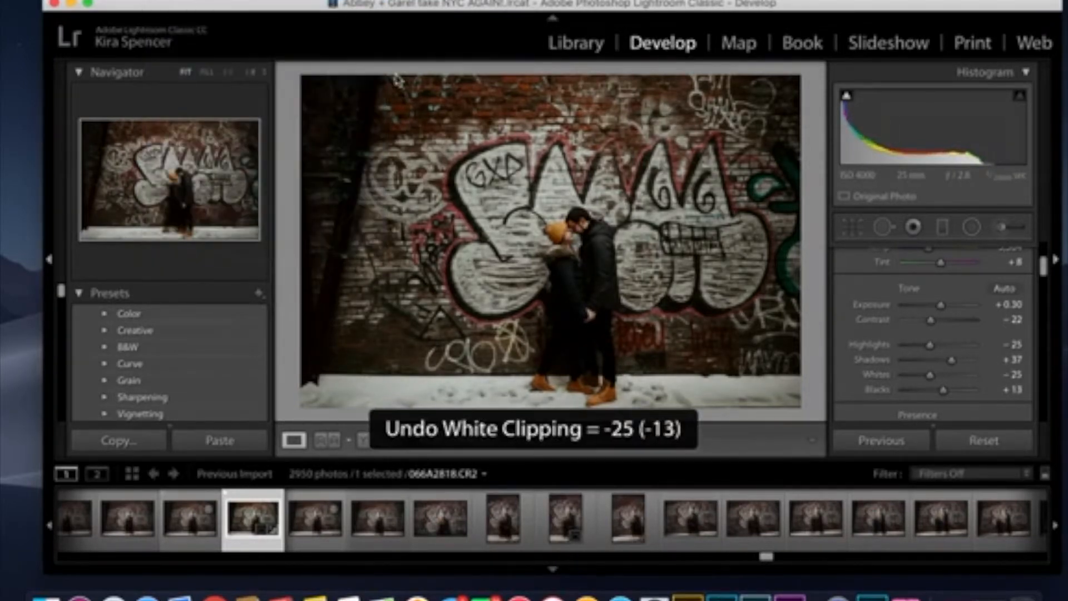
{"action": "left_click", "coordinate": [167, 1]}
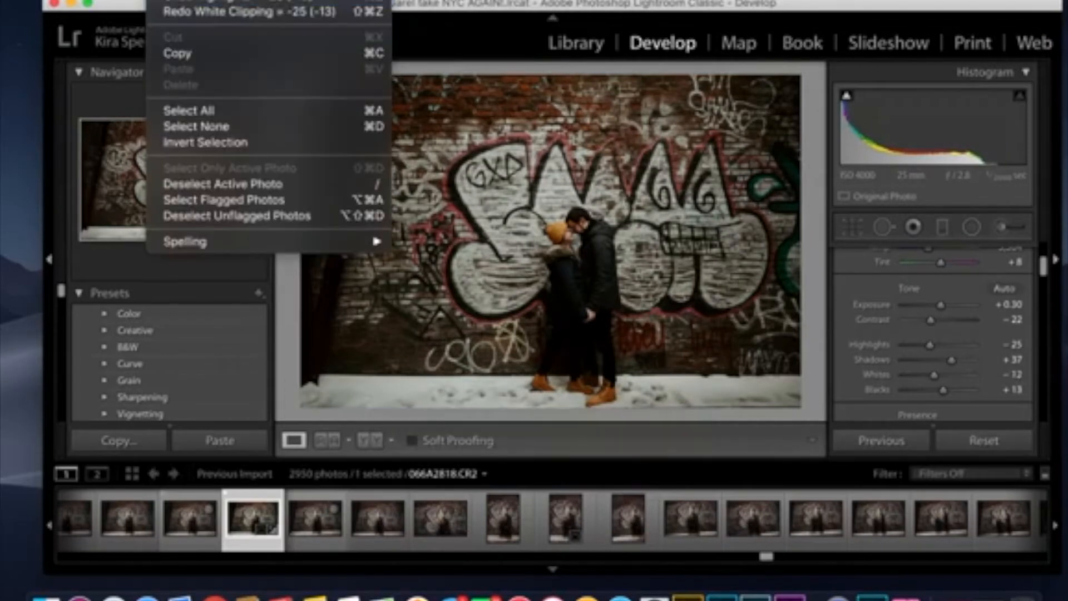
{"action": "left_click", "coordinate": [174, 2]}
{"action": "left_click", "coordinate": [167, 1]}
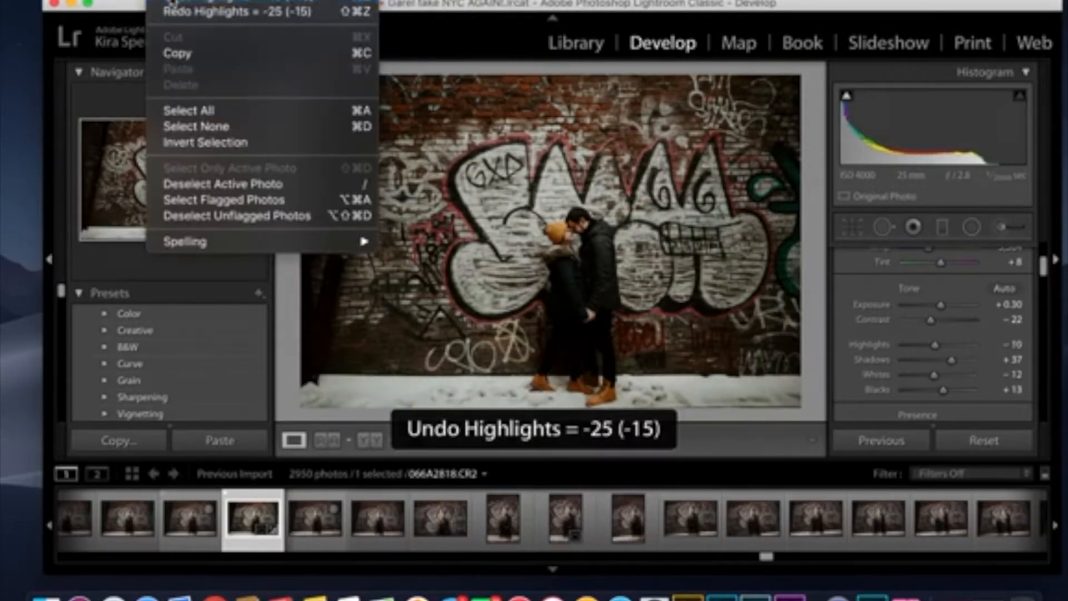
{"action": "left_click", "coordinate": [173, 2]}
- Undo the last Exposure change and redo it to restore Exposure to +0.30
{"action": "left_click", "coordinate": [167, 1]}
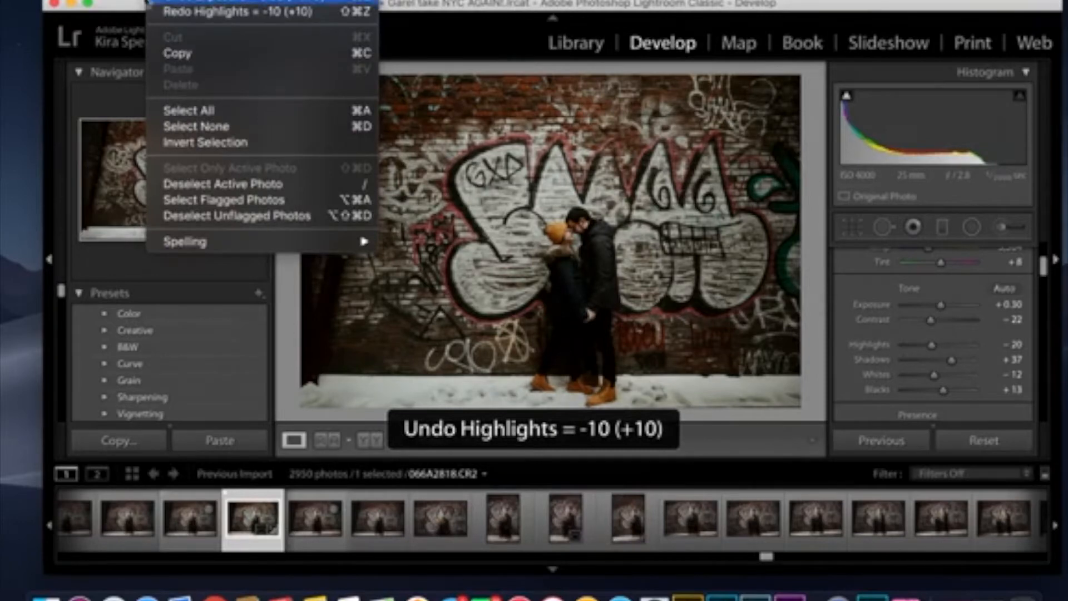
{"action": "left_click", "coordinate": [173, 2]}
{"action": "left_click", "coordinate": [167, 1]}
{"action": "left_click", "coordinate": [173, 1]}
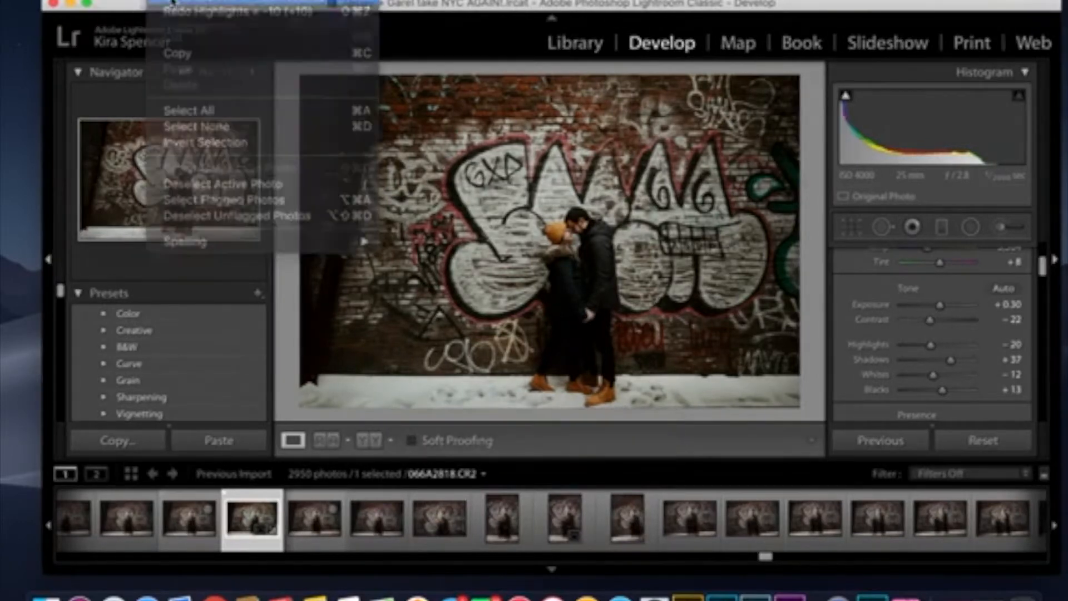
{"action": "left_click", "coordinate": [169, 1]}
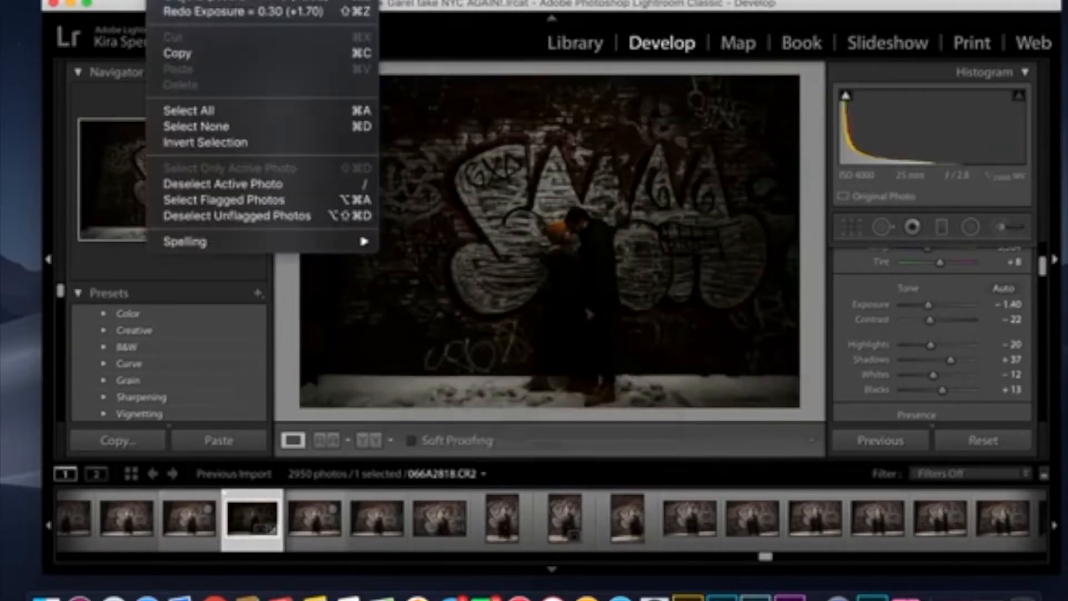
{"action": "left_click", "coordinate": [187, 11]}
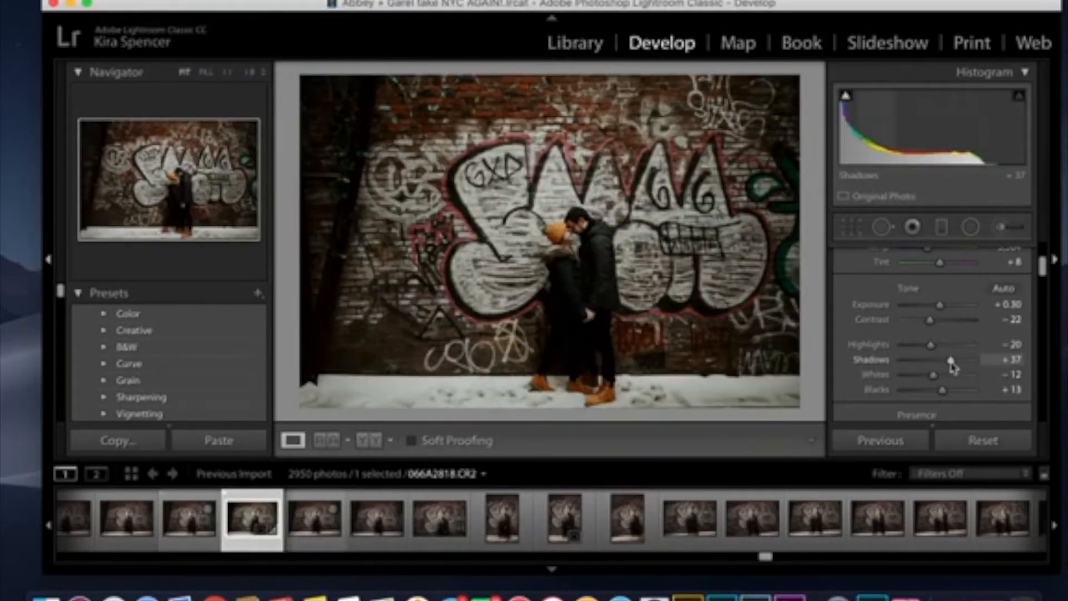
- Try the photo's Shadows at +100 and return them to +37, keeping Whites at -12
{"action": "left_click_drag", "start_coordinate": [952, 365], "coordinate": [1009, 372]}
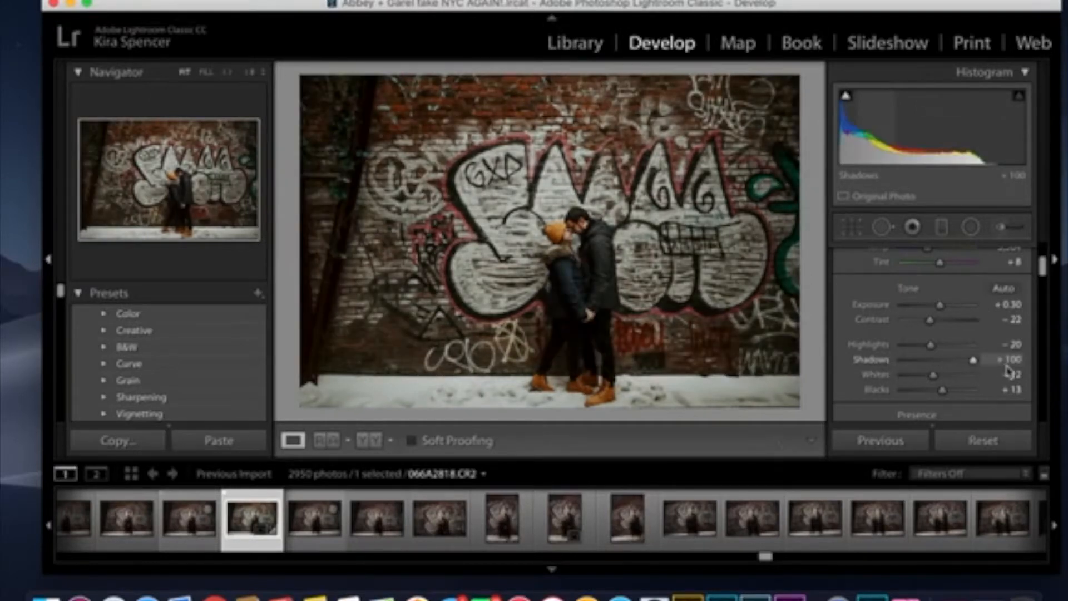
{"action": "left_click_drag", "start_coordinate": [1008, 371], "coordinate": [958, 375]}
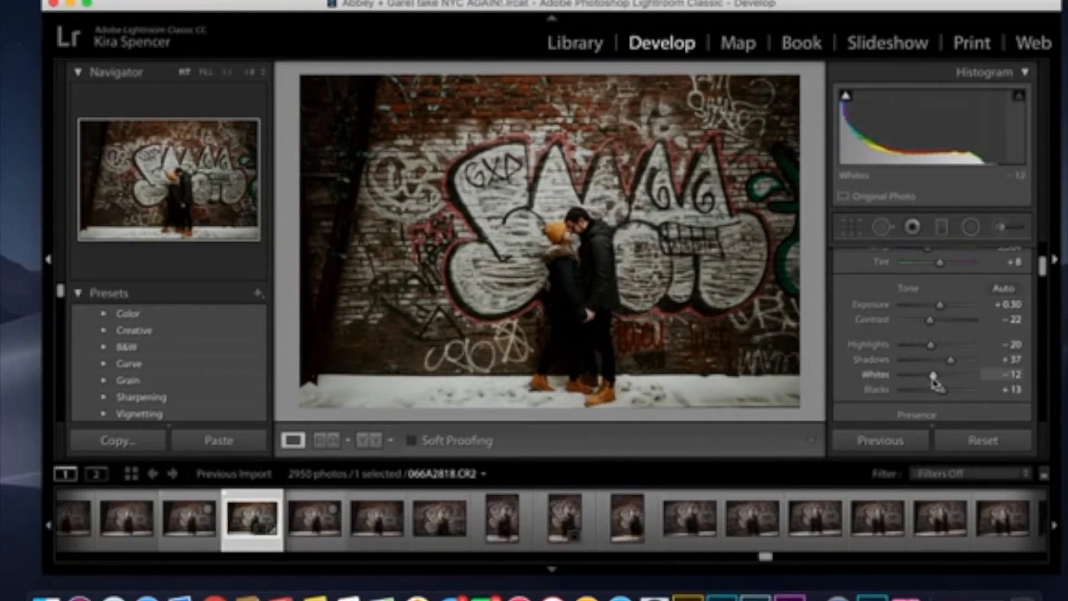
{"action": "left_click_drag", "start_coordinate": [935, 381], "coordinate": [934, 385]}
- Try the photo's Contrast at +100 and -26, and undo the last Contrast change
{"action": "left_click_drag", "start_coordinate": [930, 320], "coordinate": [1061, 328]}
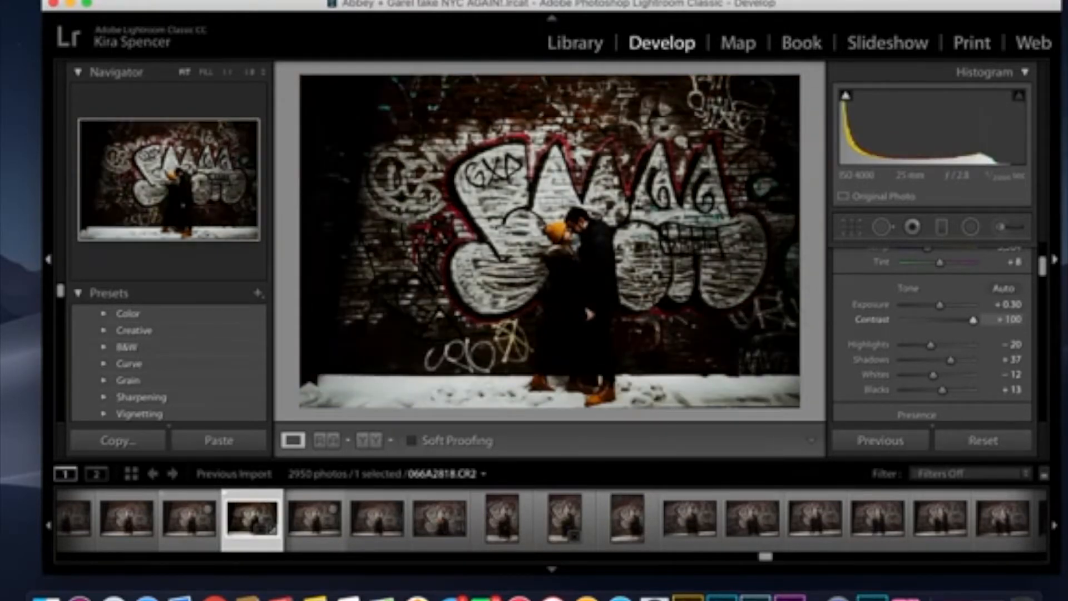
{"action": "left_click_drag", "start_coordinate": [1063, 334], "coordinate": [930, 345]}
{"action": "left_click", "coordinate": [166, 2]}
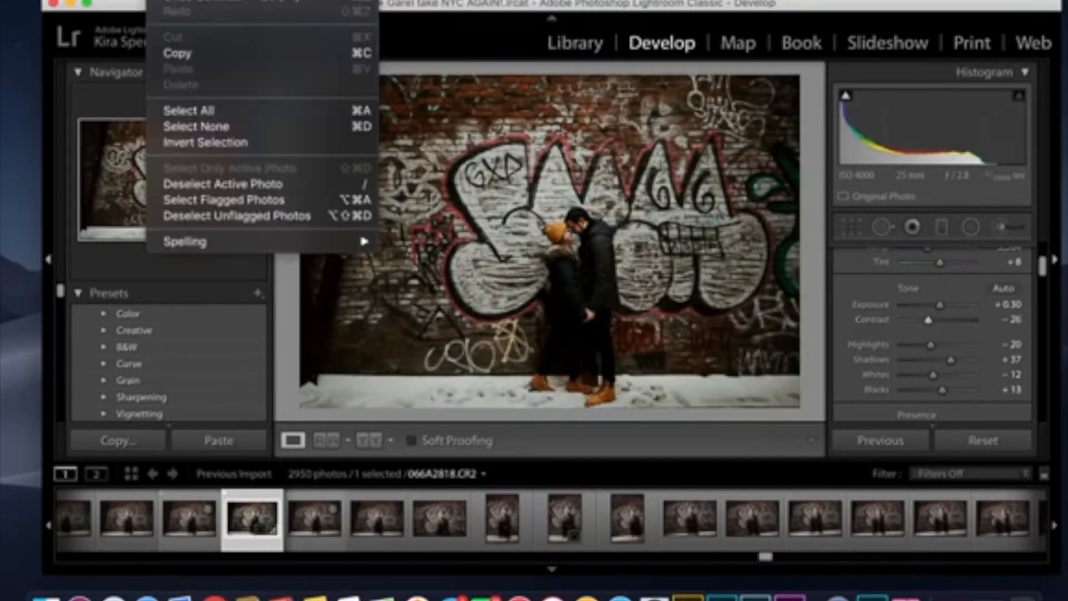
{"action": "left_click", "coordinate": [165, 2]}
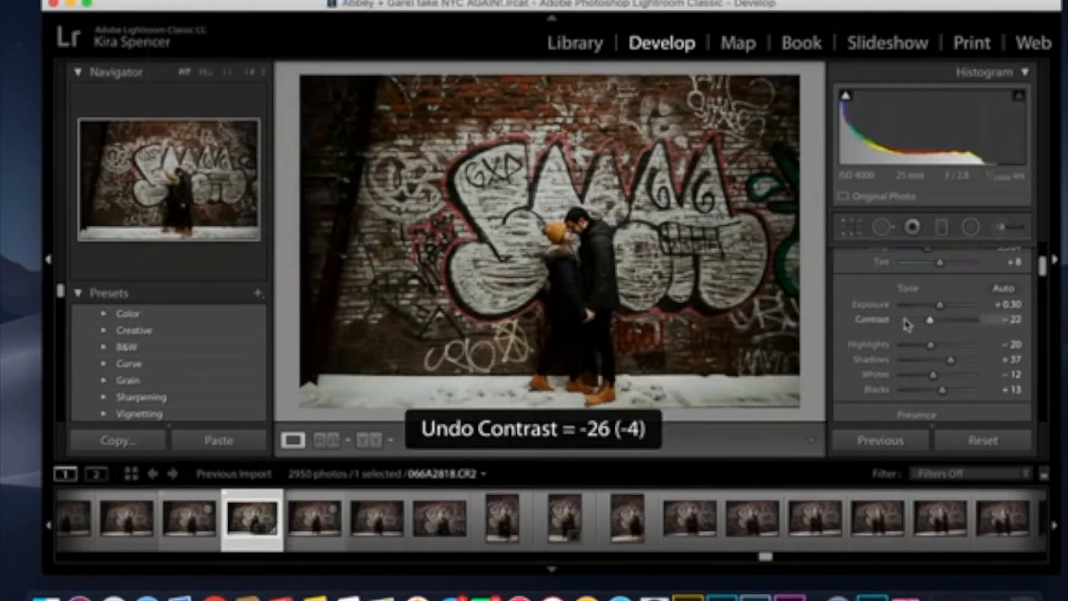
- Try several Blacks and Contrast combinations down to Blacks -49 and Contrast -100, settling on Blacks -13 and Contrast -43
{"action": "mouse_move", "coordinate": [943, 391]}
{"action": "left_mouse_down"}
{"action": "mouse_move", "coordinate": [973, 391]}
{"action": "mouse_move", "coordinate": [936, 401]}
{"action": "left_mouse_up"}
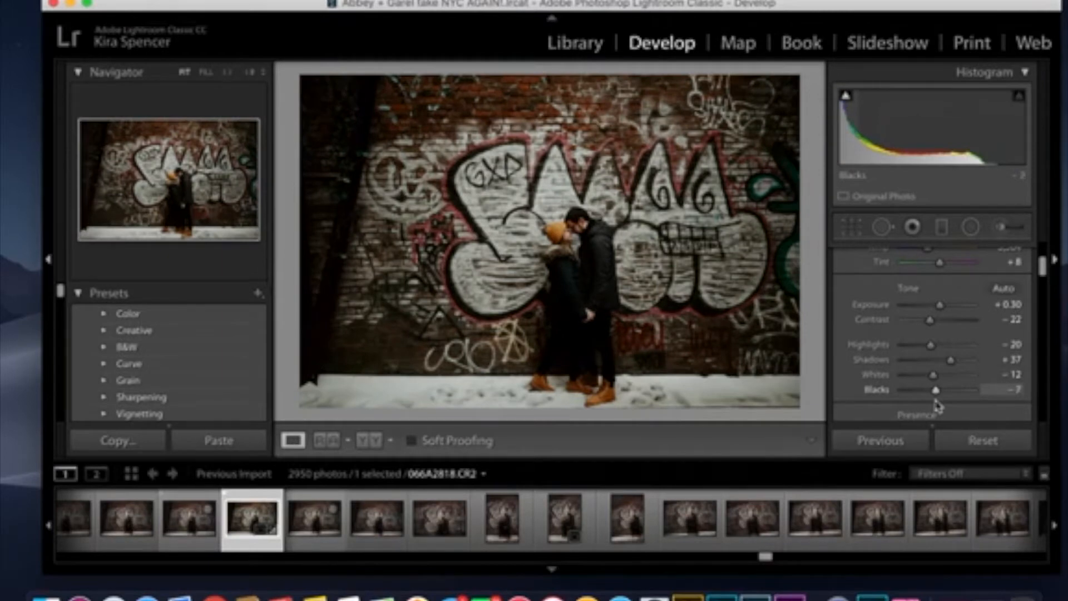
{"action": "mouse_move", "coordinate": [940, 406]}
{"action": "left_mouse_down"}
{"action": "mouse_move", "coordinate": [952, 401]}
{"action": "mouse_move", "coordinate": [931, 398]}
{"action": "left_mouse_up"}
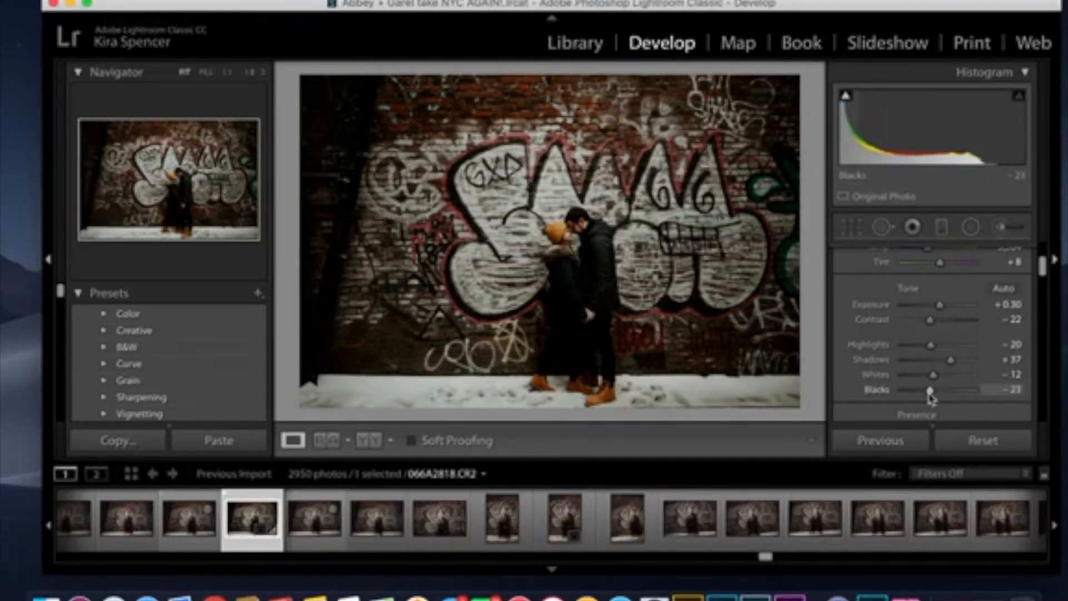
{"action": "left_click_drag", "start_coordinate": [929, 322], "coordinate": [916, 327]}
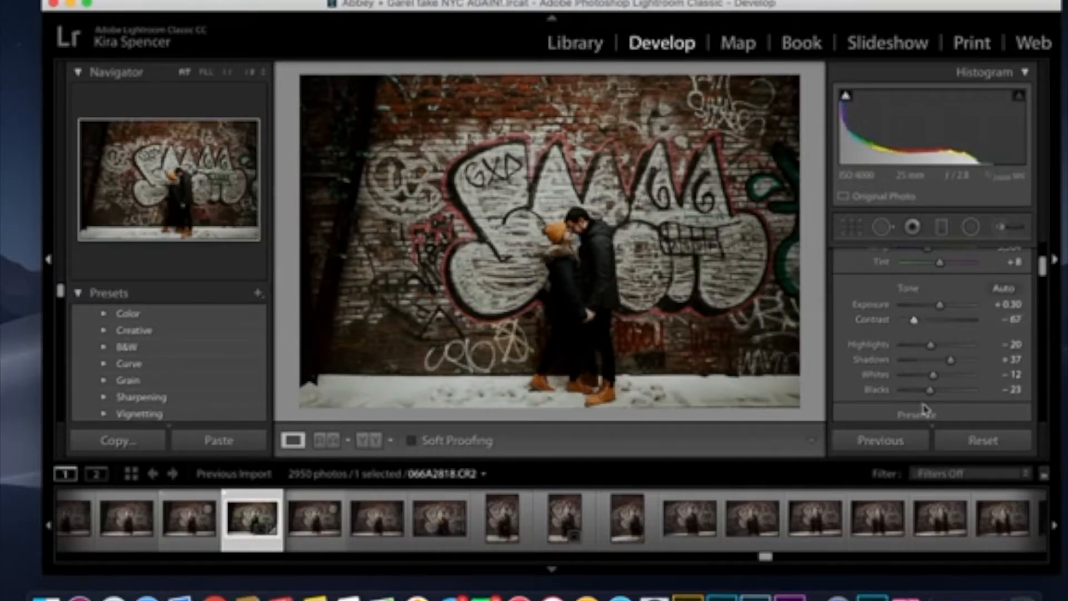
{"action": "left_click_drag", "start_coordinate": [932, 393], "coordinate": [923, 394]}
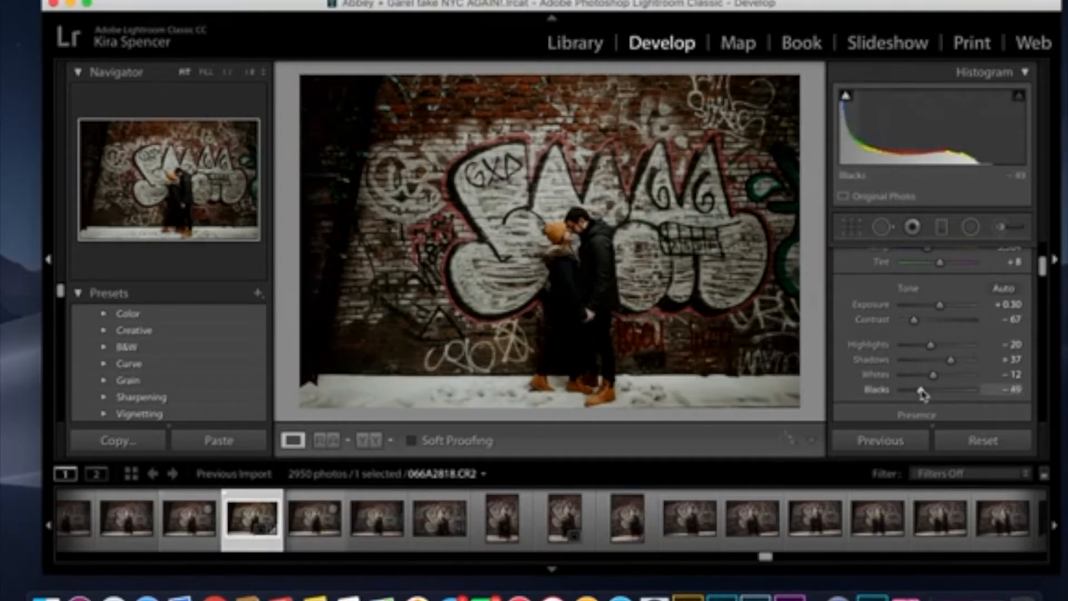
{"action": "left_click_drag", "start_coordinate": [916, 322], "coordinate": [902, 323]}
{"action": "left_click_drag", "start_coordinate": [920, 391], "coordinate": [932, 394]}
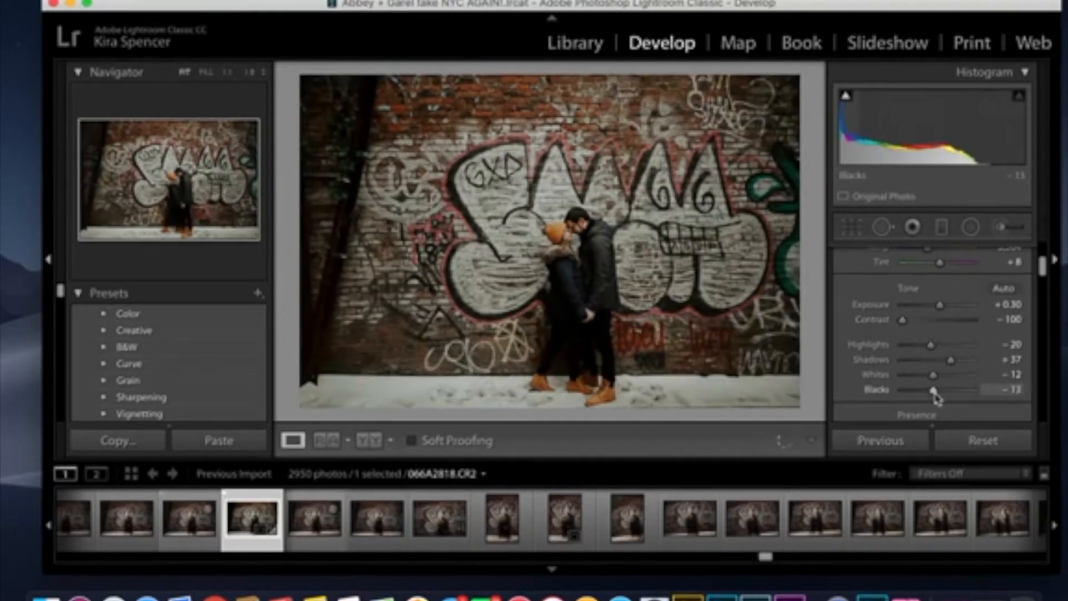
{"action": "left_click_drag", "start_coordinate": [902, 319], "coordinate": [925, 328]}
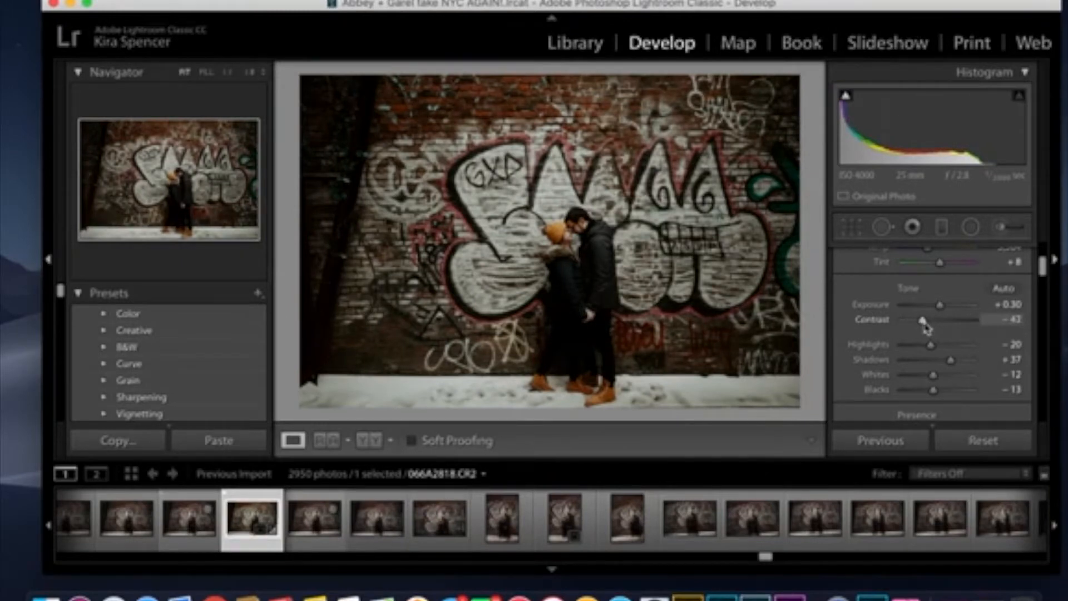
- Try the photo's Clarity at +91 and inspect the couple's faces and coats up close
{"action": "scroll", "coordinate": [841, 356], "scroll_direction": "down", "scroll_amount": 3}
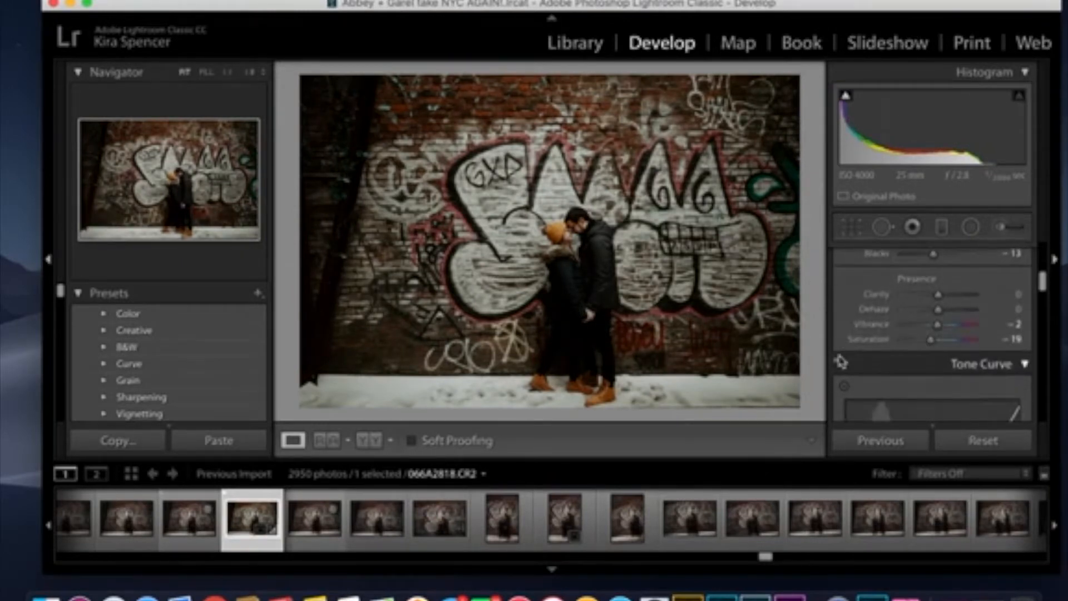
{"action": "scroll", "coordinate": [841, 361], "scroll_direction": "down", "scroll_amount": 1}
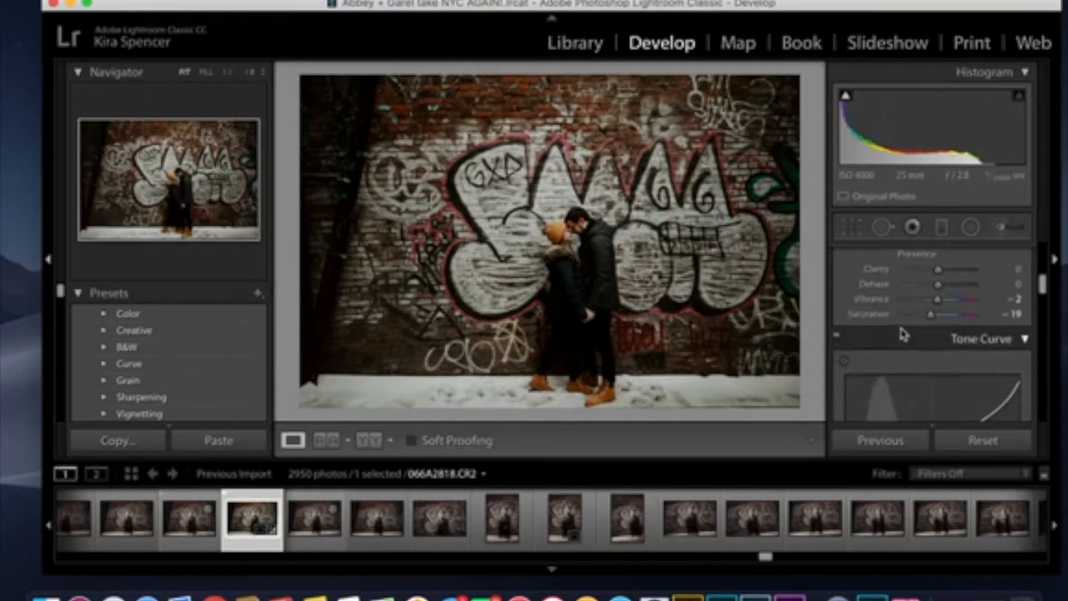
{"action": "scroll", "coordinate": [843, 326], "scroll_direction": "up", "scroll_amount": 1}
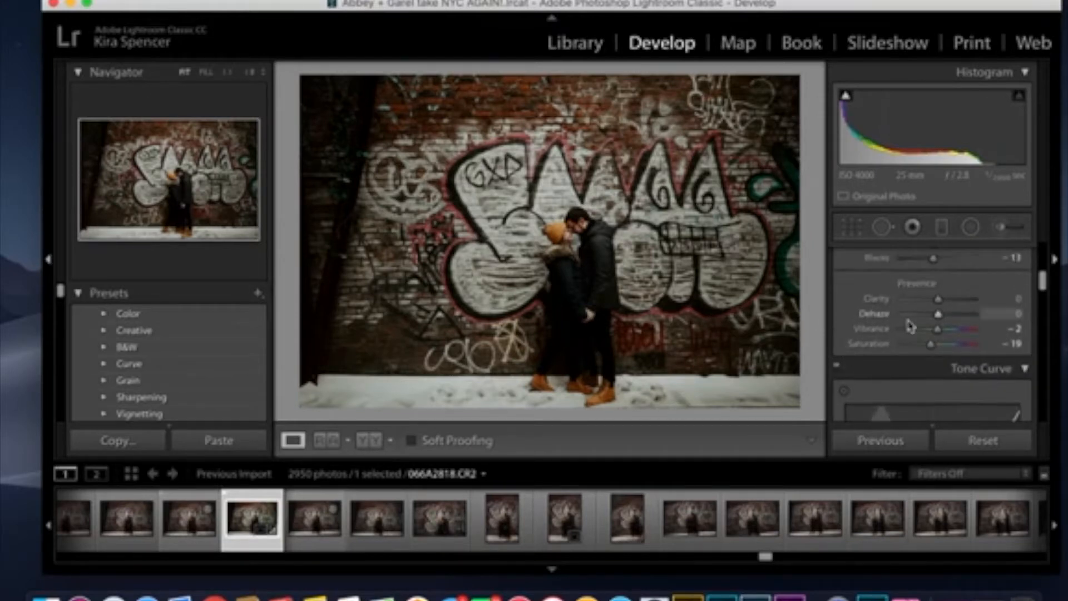
{"action": "left_click_drag", "start_coordinate": [940, 309], "coordinate": [975, 308]}
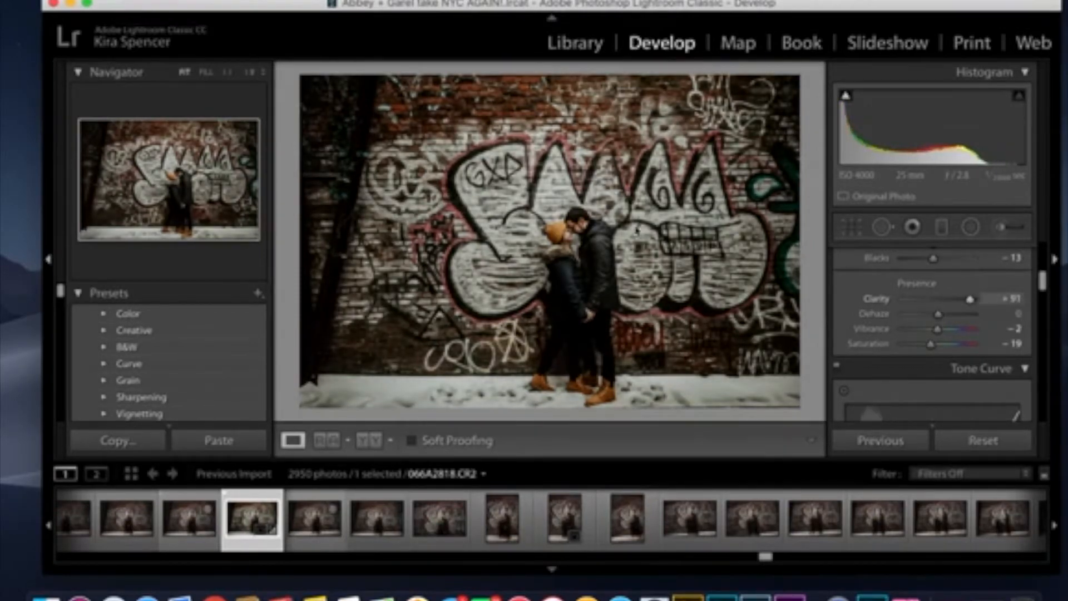
{"action": "left_click", "coordinate": [581, 228]}
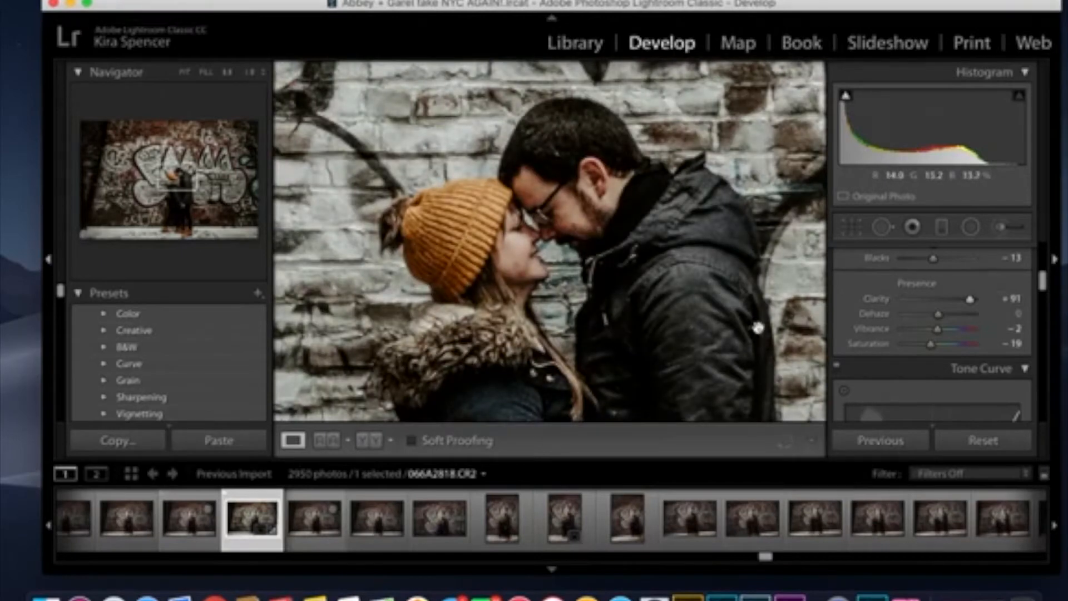
{"action": "scroll", "coordinate": [724, 339], "scroll_direction": "down", "scroll_amount": 5}
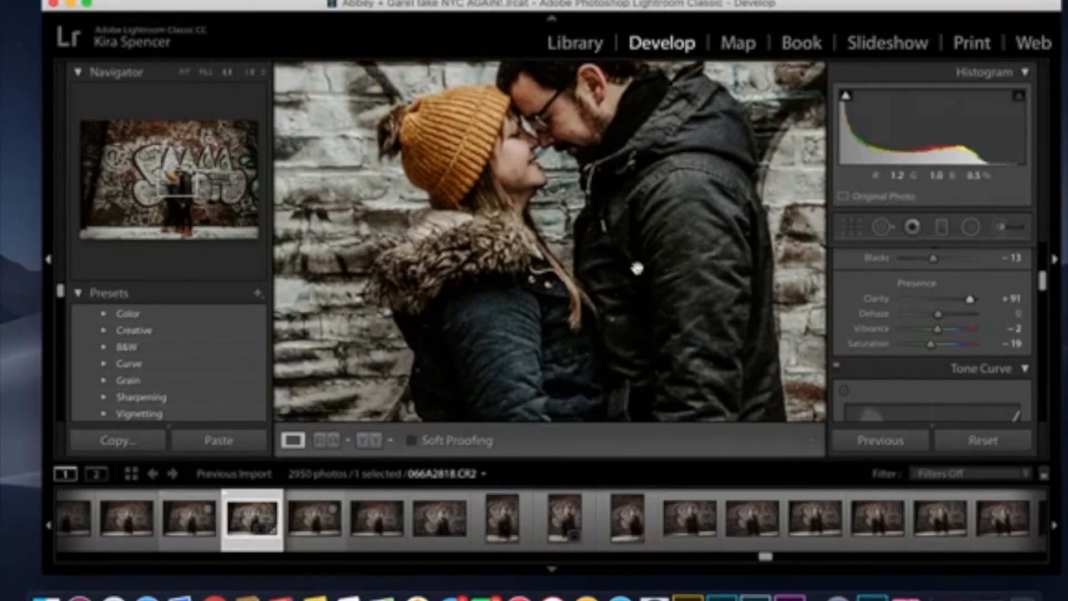
- Try the photo's Clarity at -100 and check the softening on the couple and on the whole photo
{"action": "left_click_drag", "start_coordinate": [973, 309], "coordinate": [876, 326]}
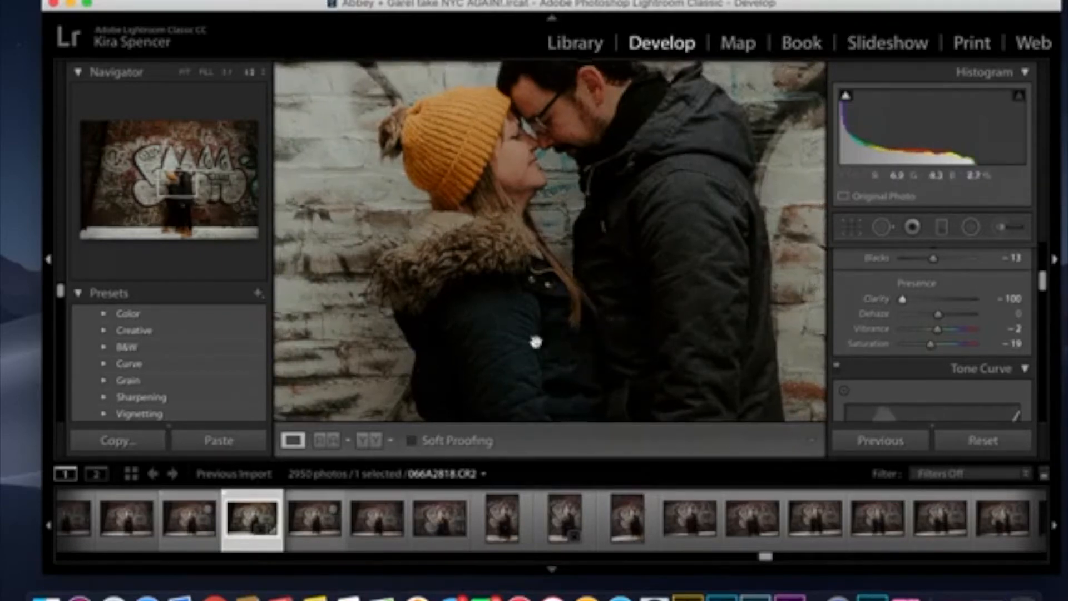
{"action": "key", "text": "super+minus"}
{"action": "key", "text": "super+minus"}
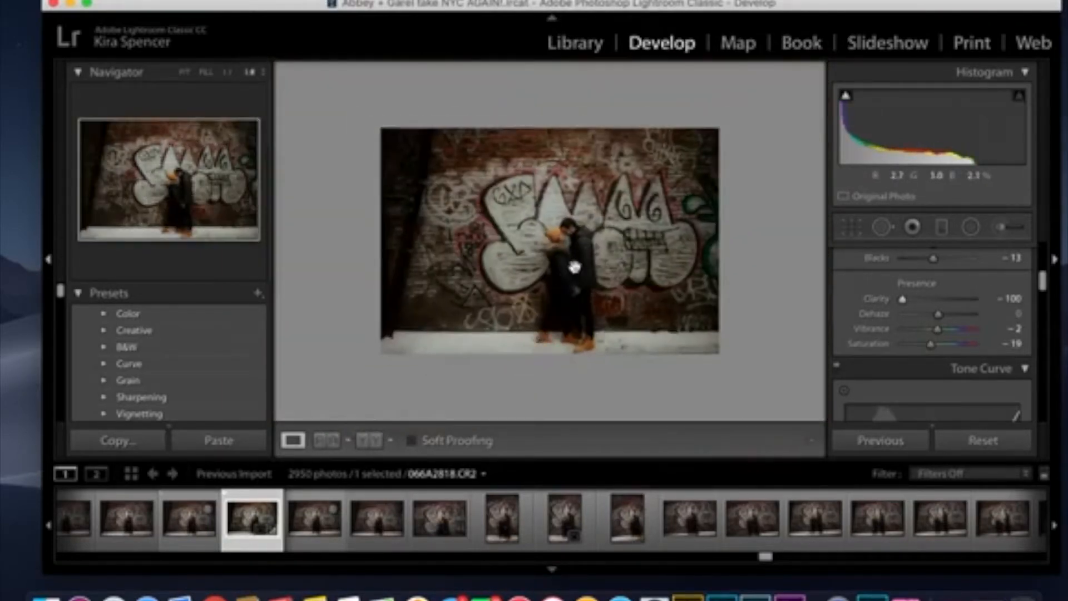
- Enlarge the couple and graffiti, try Clarity at +100, and settle on Clarity +10
{"action": "left_click", "coordinate": [574, 268]}
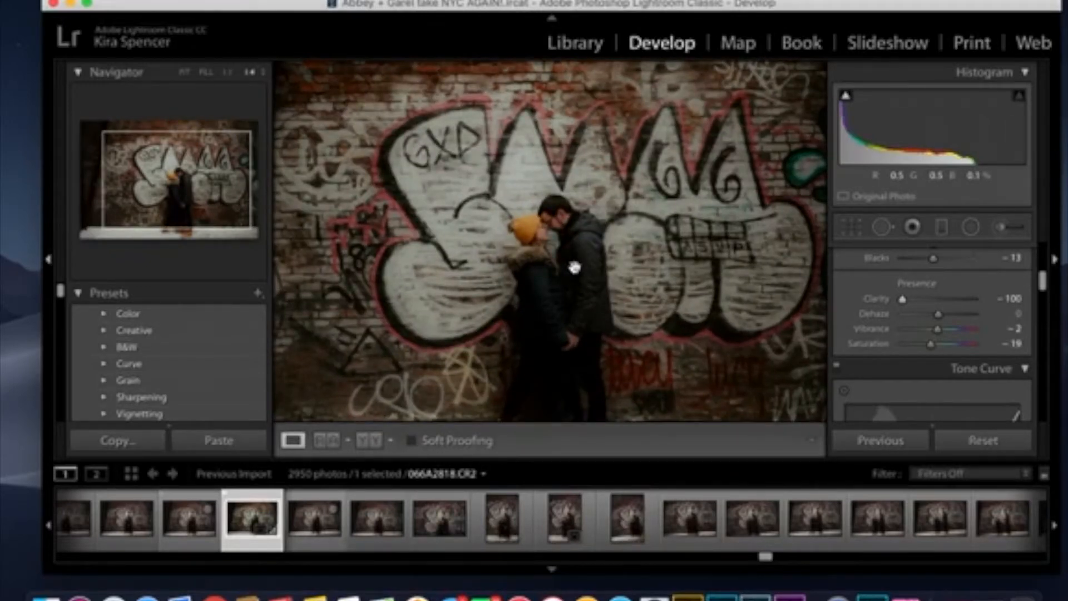
{"action": "left_click_drag", "start_coordinate": [903, 299], "coordinate": [981, 314]}
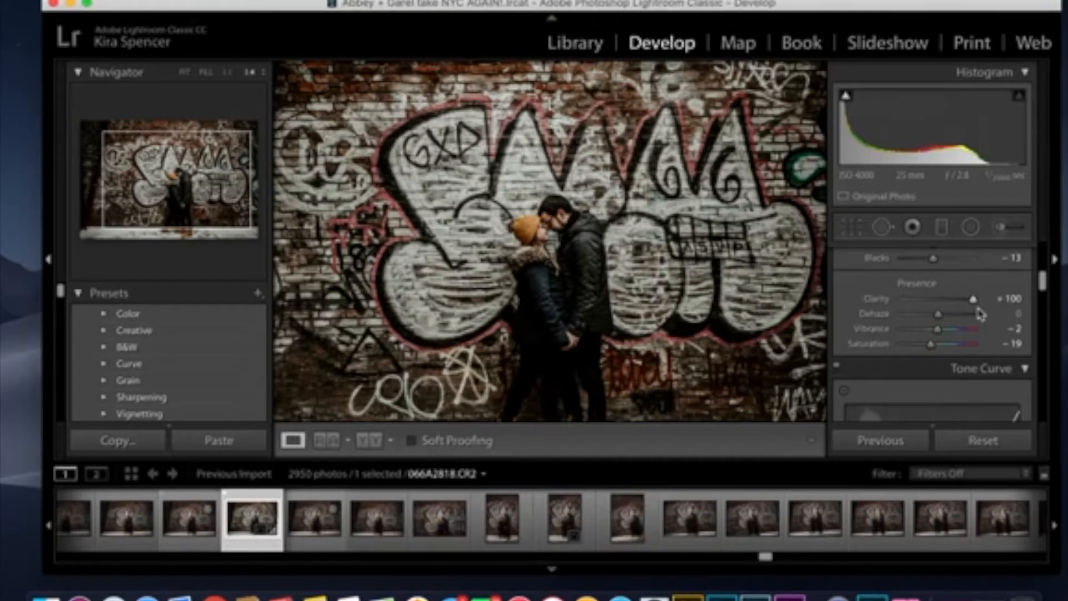
{"action": "left_click_drag", "start_coordinate": [981, 314], "coordinate": [940, 311]}
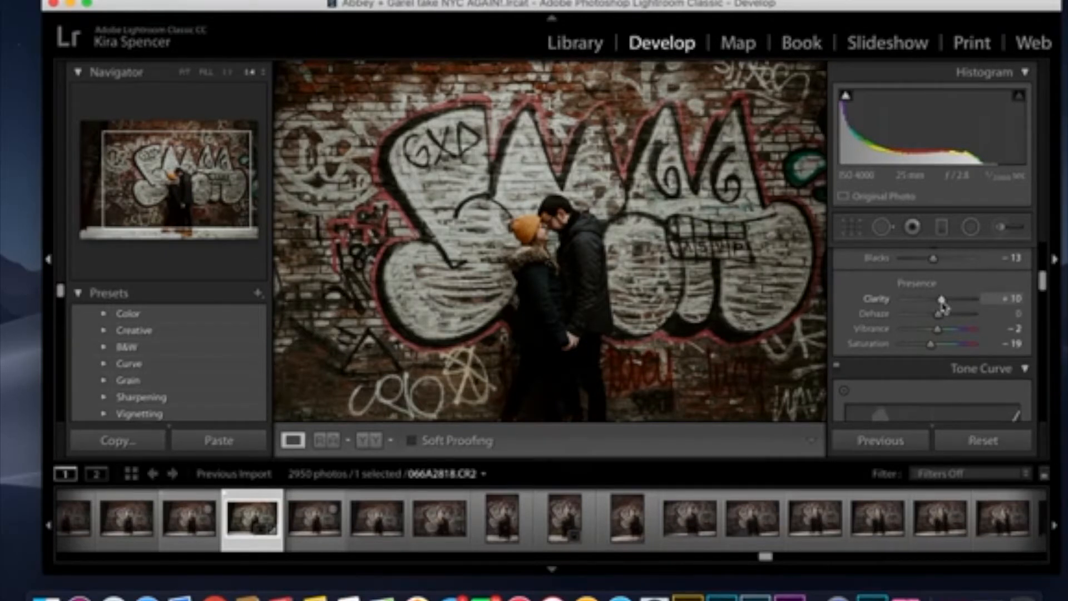
- Try the photo's Dehaze at -100 and +100, and return it to 0
{"action": "scroll", "coordinate": [838, 345], "scroll_direction": "down", "scroll_amount": 2}
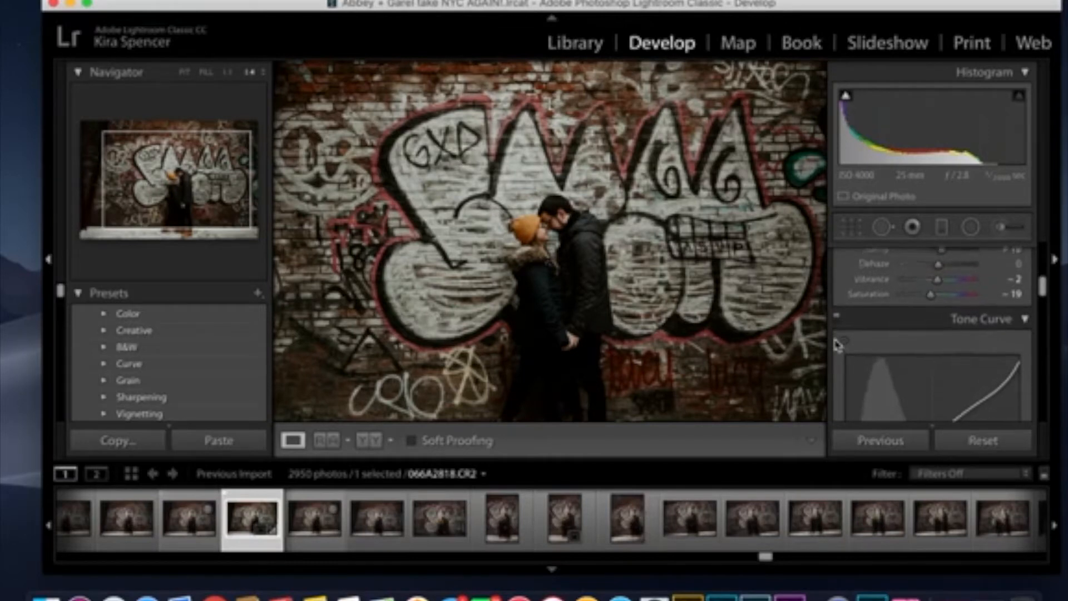
{"action": "scroll", "coordinate": [837, 345], "scroll_direction": "up", "scroll_amount": 1}
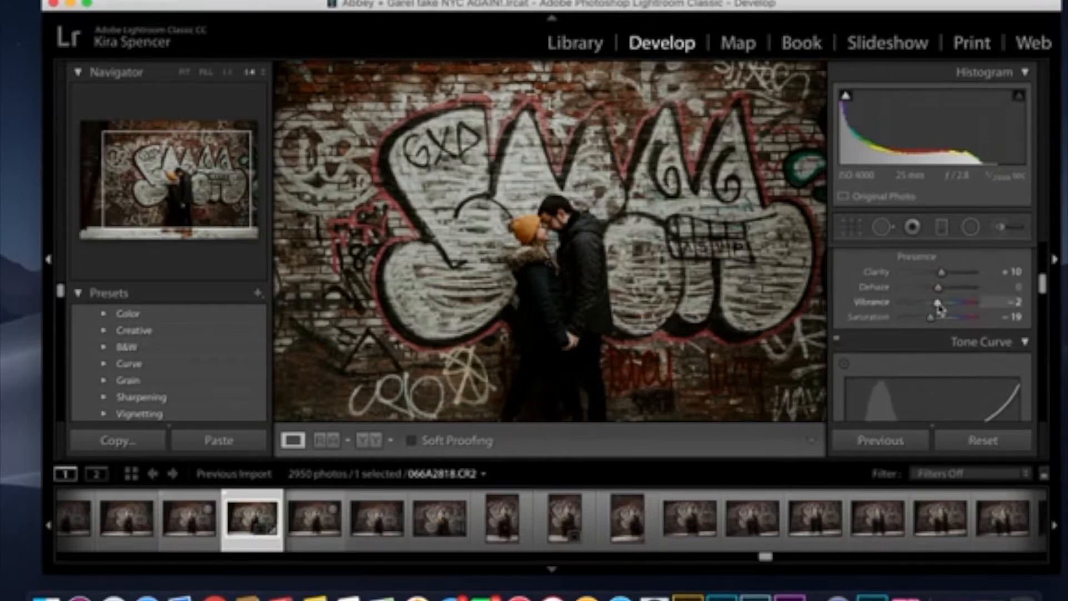
{"action": "scroll", "coordinate": [838, 334], "scroll_direction": "down", "scroll_amount": 5}
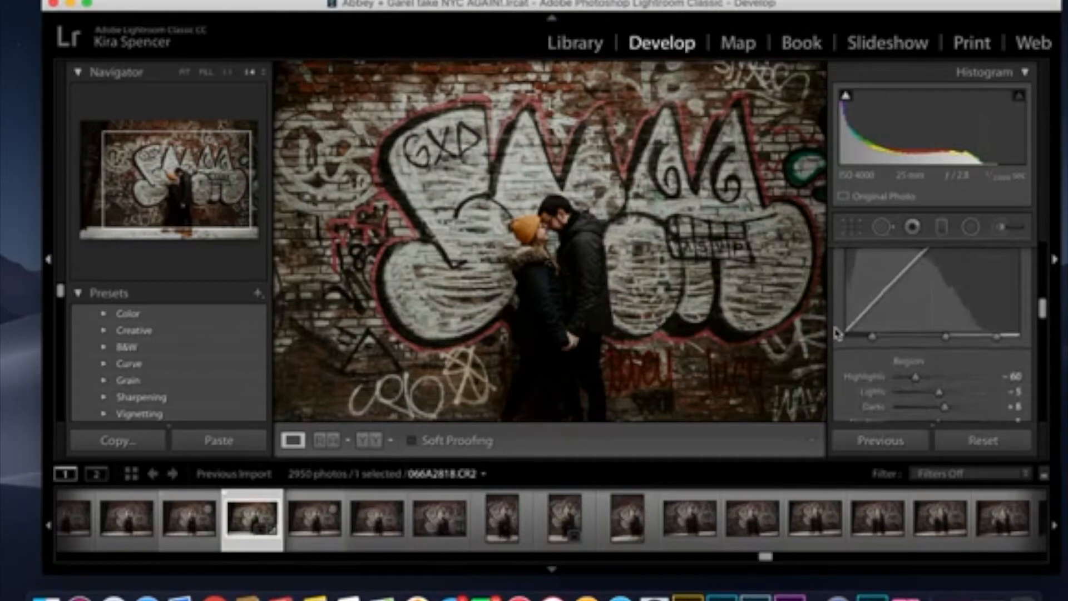
{"action": "scroll", "coordinate": [841, 291], "scroll_direction": "up", "scroll_amount": 2}
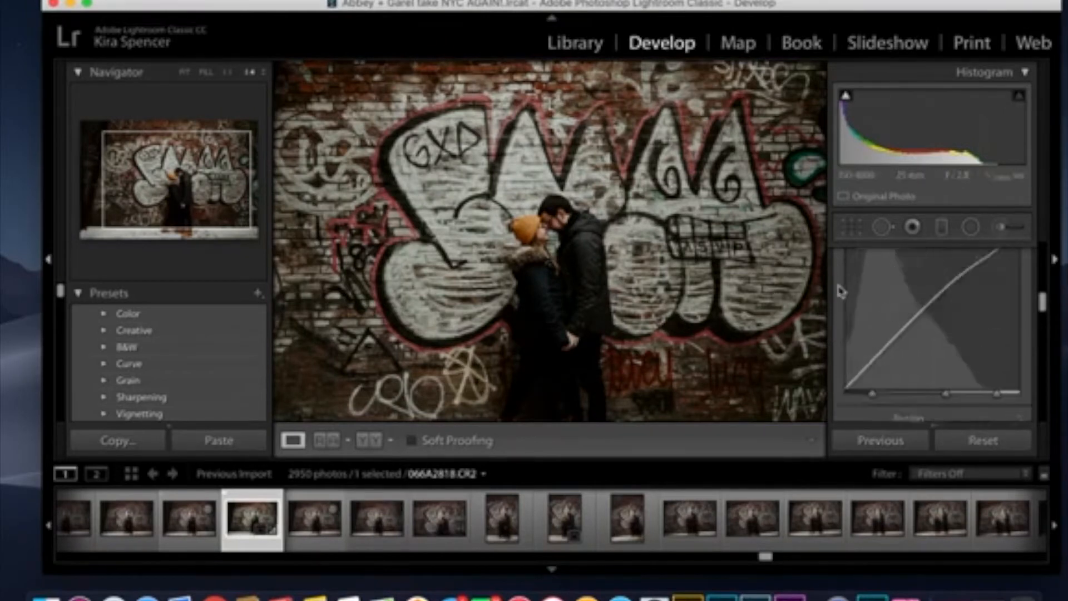
{"action": "scroll", "coordinate": [841, 291], "scroll_direction": "up", "scroll_amount": 5}
{"action": "scroll", "coordinate": [841, 291], "scroll_direction": "down", "scroll_amount": 5}
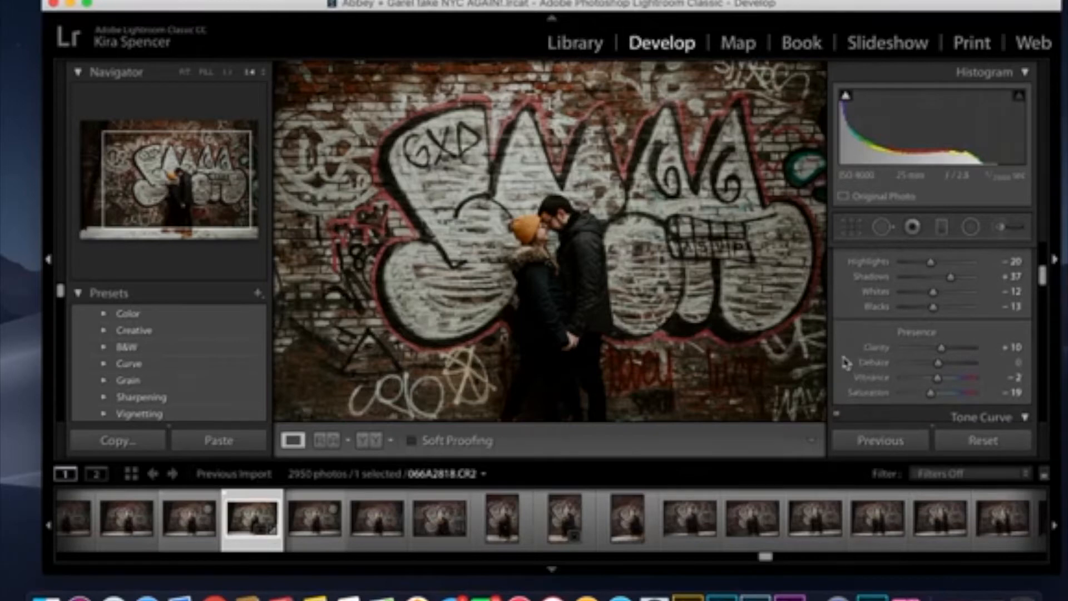
{"action": "scroll", "coordinate": [855, 364], "scroll_direction": "up", "scroll_amount": 1}
{"action": "left_click_drag", "start_coordinate": [939, 378], "coordinate": [875, 383]}
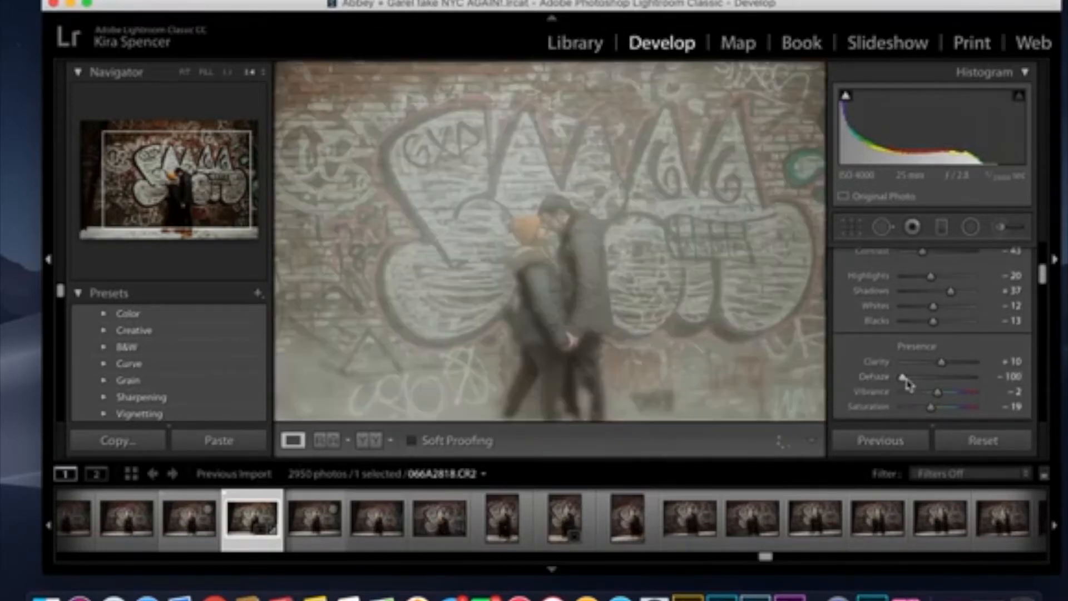
{"action": "left_click_drag", "start_coordinate": [903, 379], "coordinate": [1003, 384]}
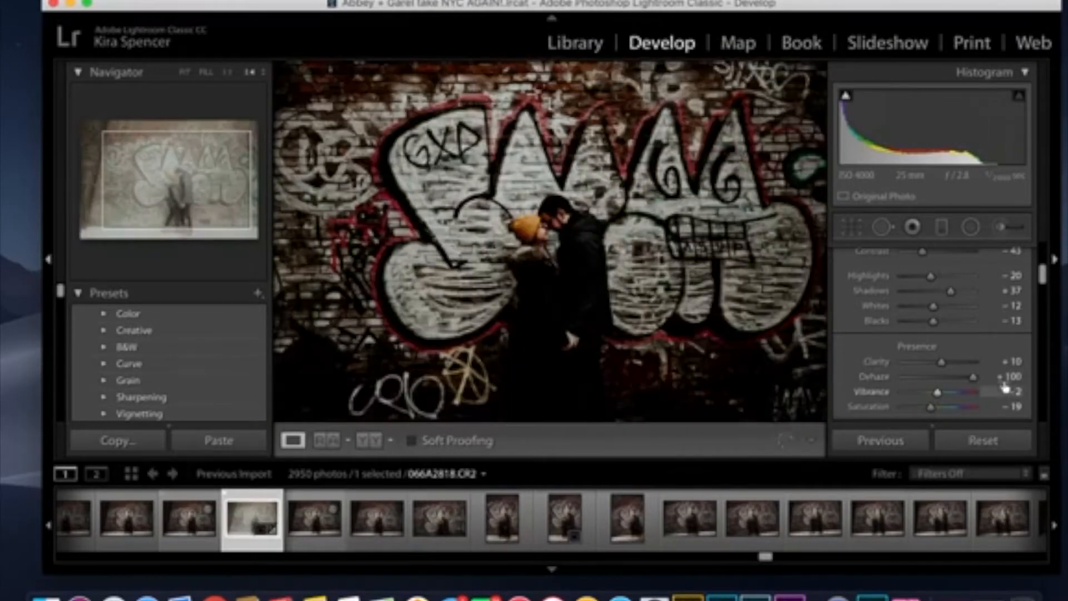
{"action": "left_click_drag", "start_coordinate": [973, 378], "coordinate": [939, 380]}
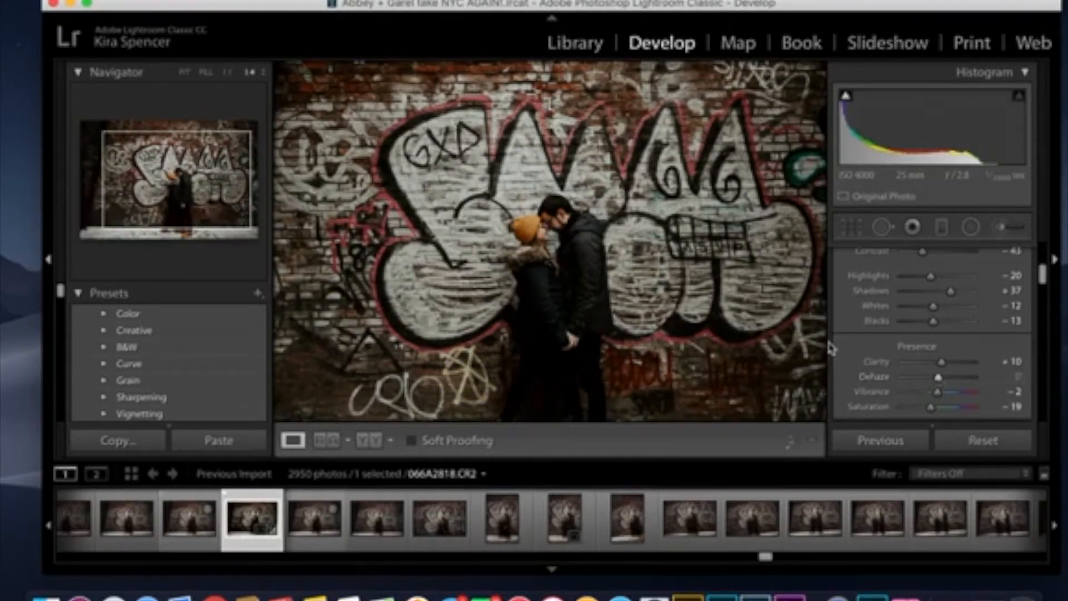
- Try the photo's white balance Temp at 50,000 and bring it down to 5,510
{"action": "scroll", "coordinate": [841, 351], "scroll_direction": "up", "scroll_amount": 5}
{"action": "scroll", "coordinate": [842, 352], "scroll_direction": "up", "scroll_amount": 1}
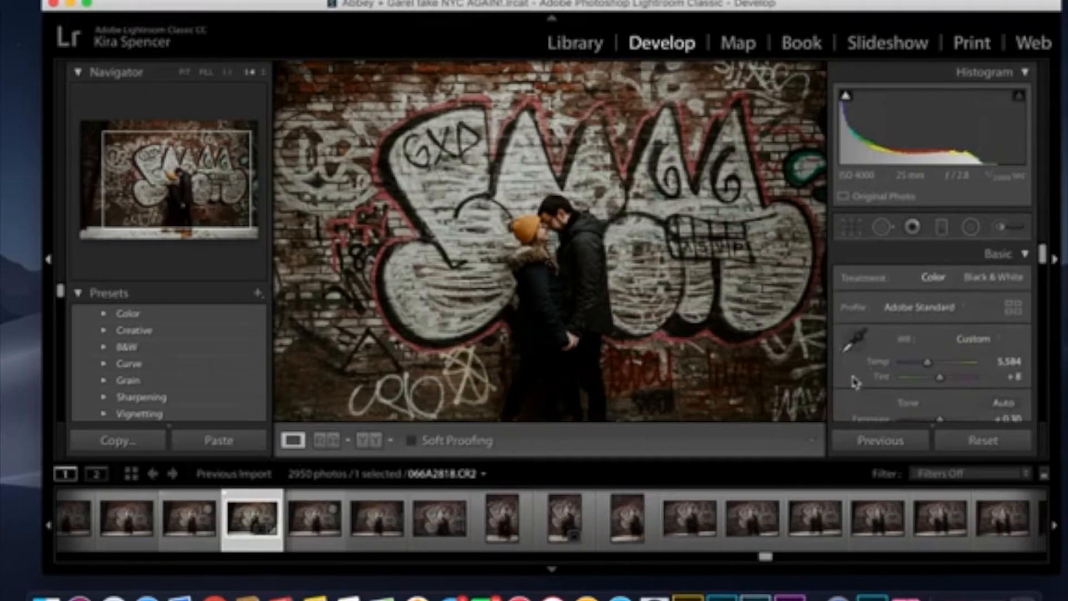
{"action": "scroll", "coordinate": [860, 381], "scroll_direction": "down", "scroll_amount": 2}
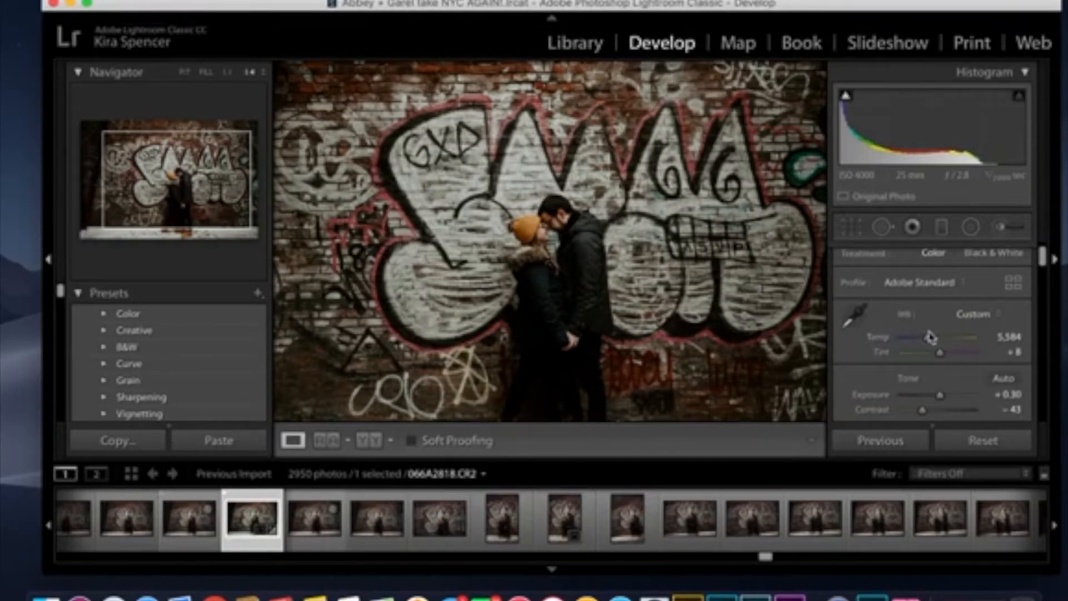
{"action": "left_click_drag", "start_coordinate": [929, 340], "coordinate": [994, 347]}
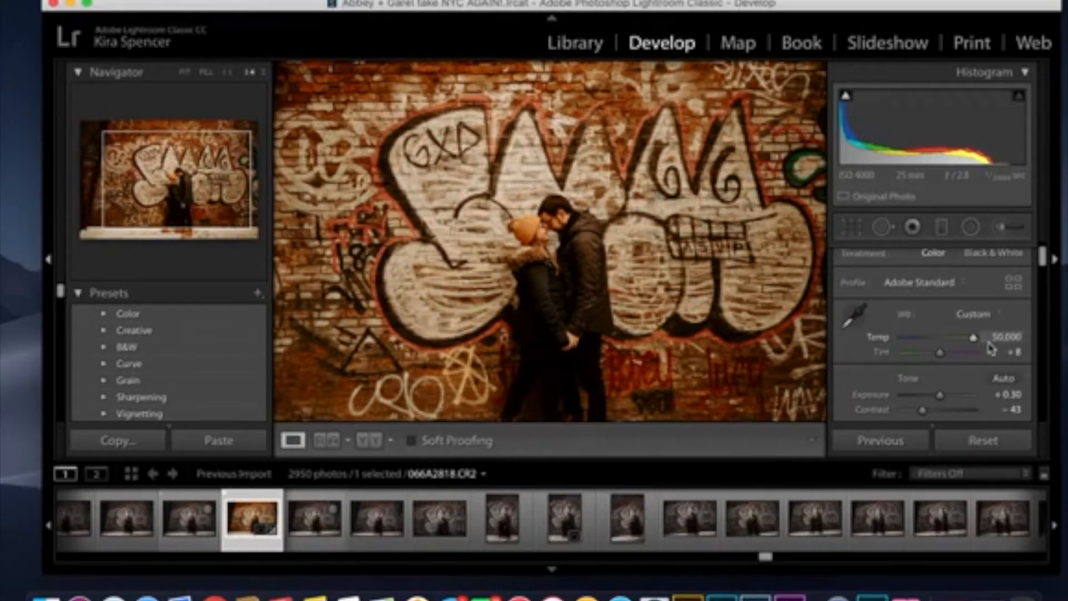
{"action": "left_click_drag", "start_coordinate": [975, 341], "coordinate": [934, 348]}
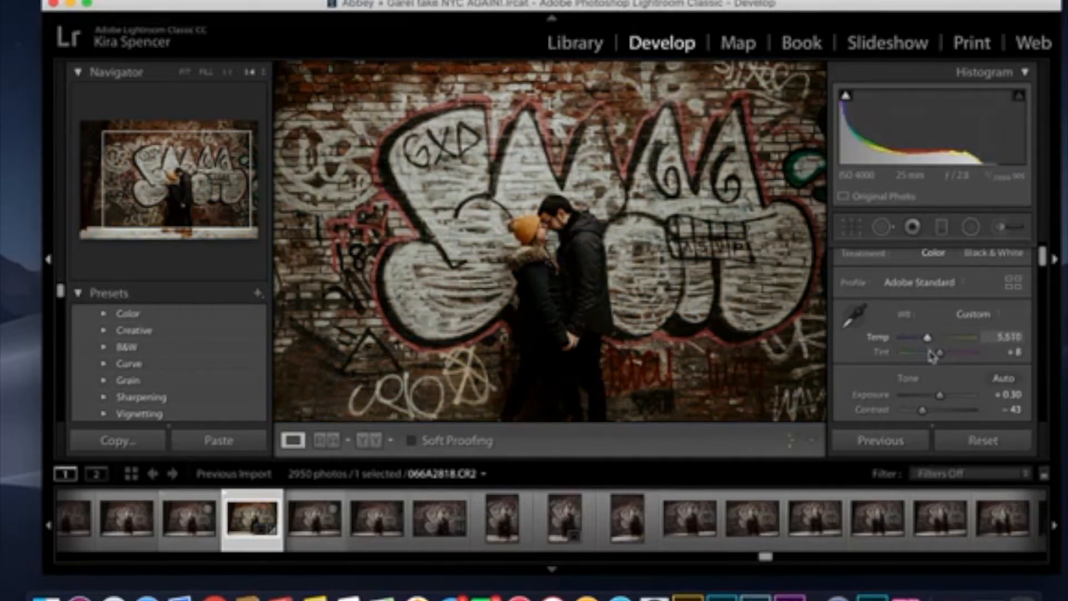
- Try the photo's Tint at +34 and +12, and undo the last Tint change
{"action": "mouse_move", "coordinate": [941, 355]}
{"action": "left_mouse_down"}
{"action": "mouse_move", "coordinate": [894, 363]}
{"action": "mouse_move", "coordinate": [991, 353]}
{"action": "mouse_move", "coordinate": [940, 354]}
{"action": "left_mouse_up"}
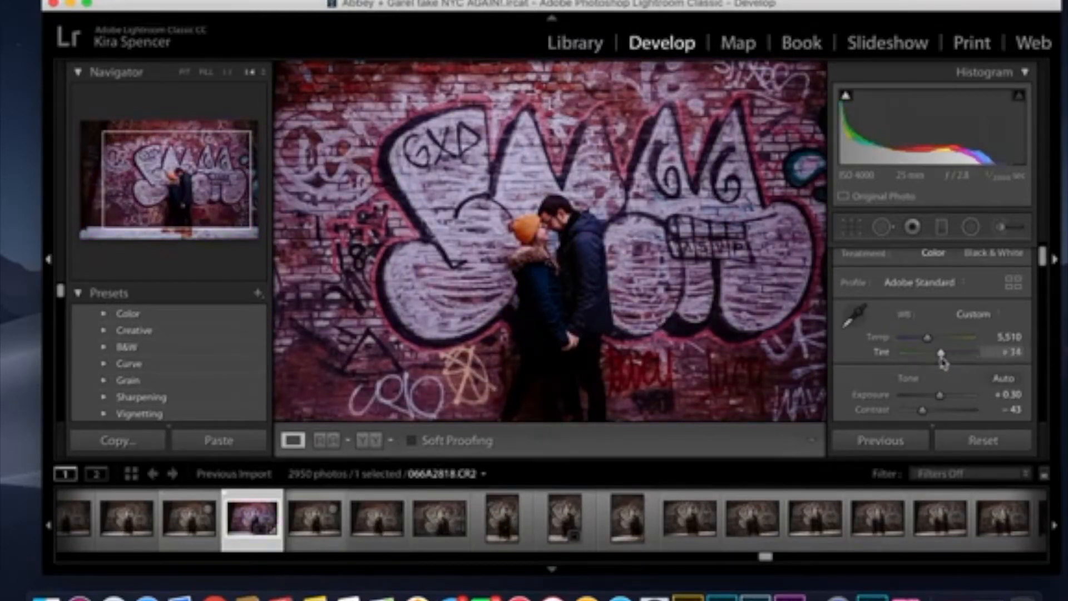
{"action": "left_click", "coordinate": [158, 0]}
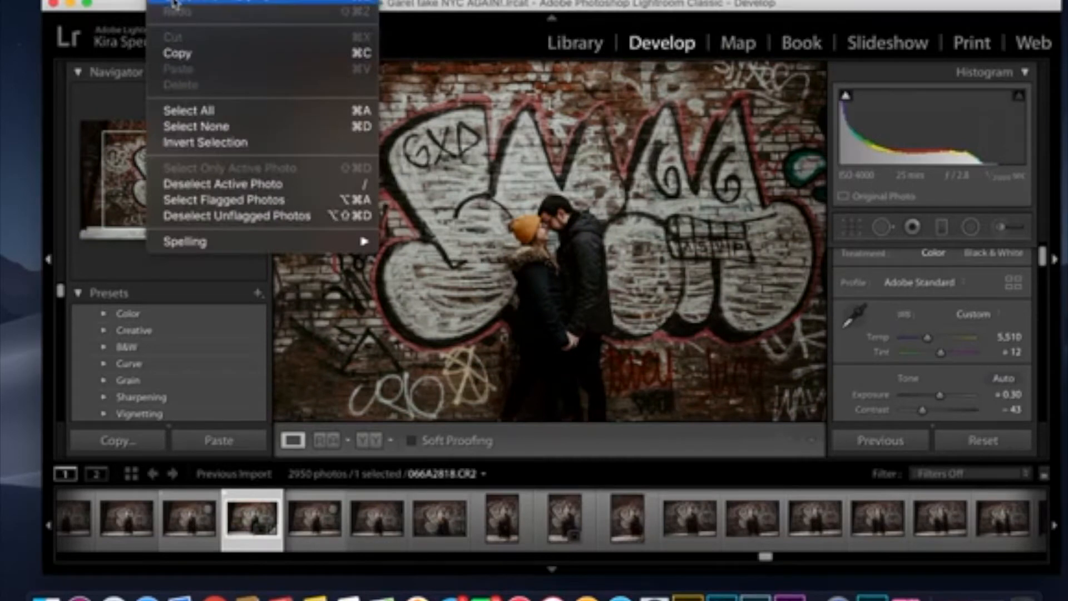
{"action": "left_click", "coordinate": [173, 2]}
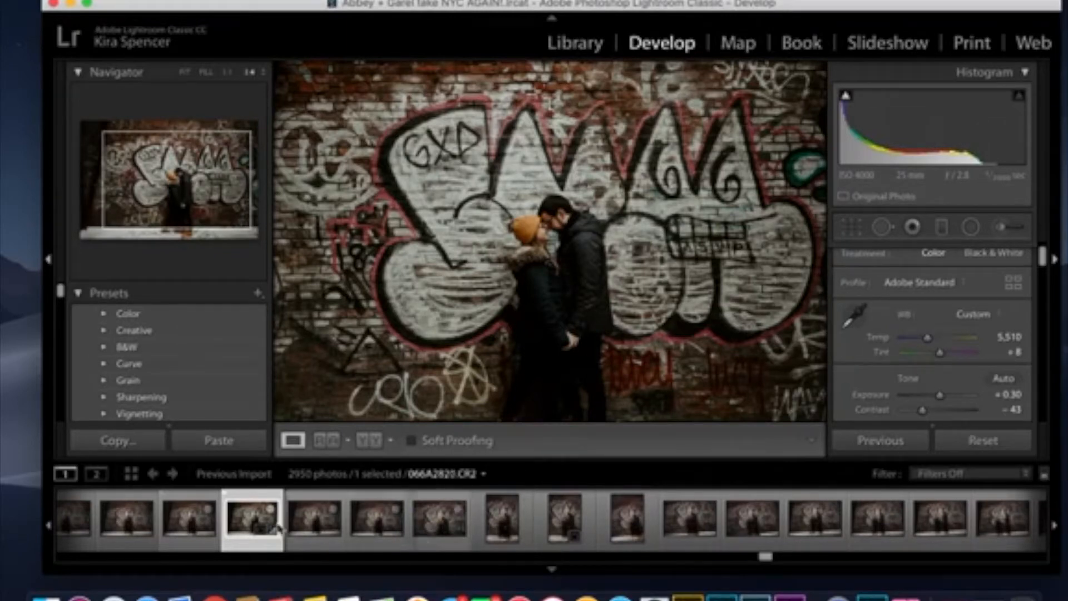
{"action": "right_click", "coordinate": [245, 517]}
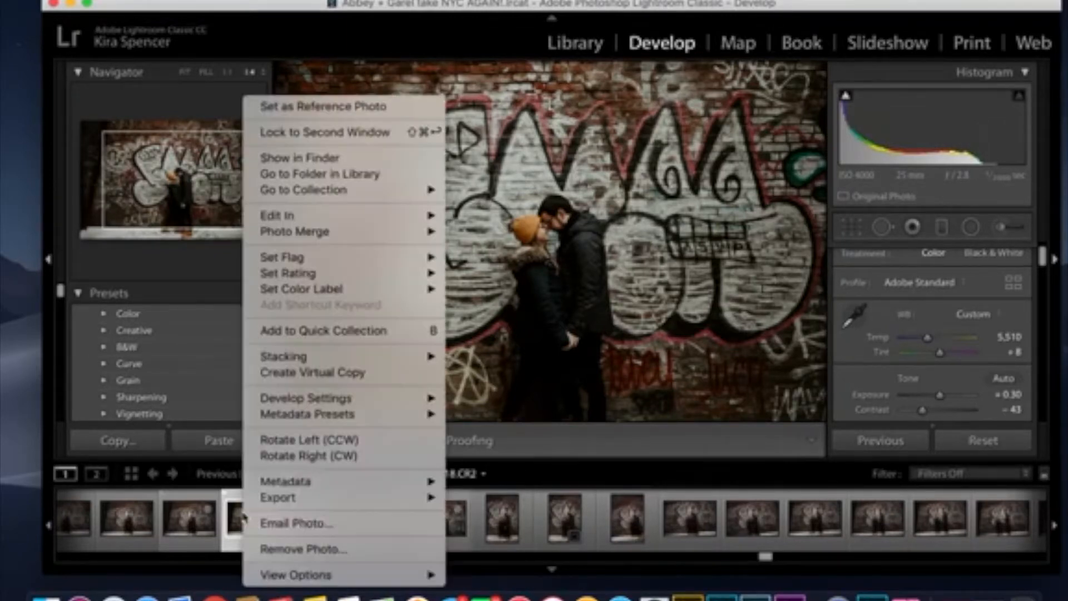
{"action": "mouse_move", "coordinate": [332, 402]}
{"action": "left_click", "coordinate": [224, 537]}
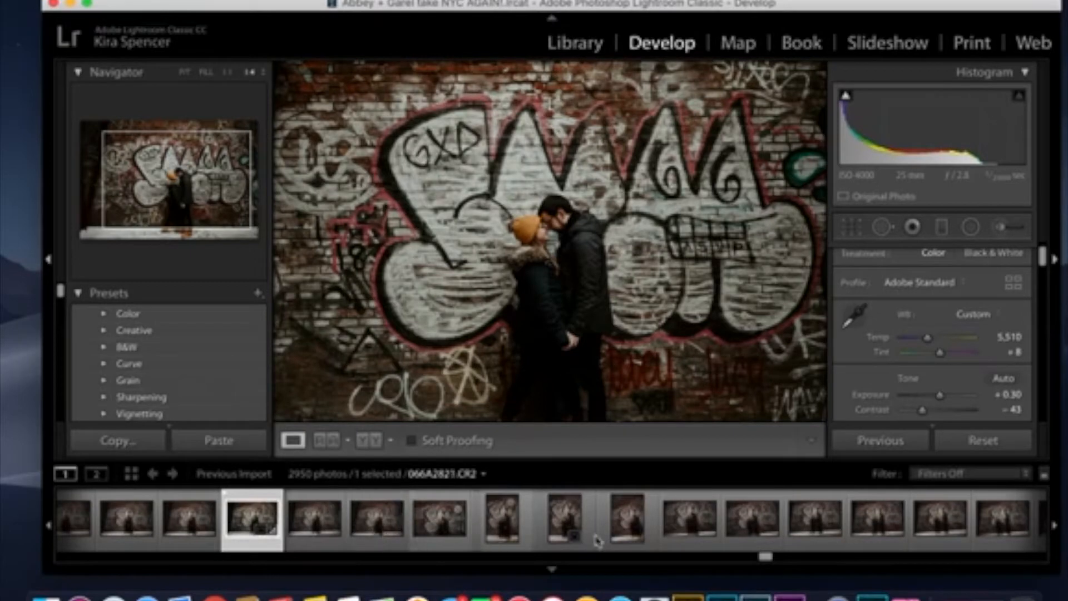
- Open the unedited portrait-format graffiti shot 066A2823.CR2 and fit the whole photo in view
{"action": "left_click", "coordinate": [565, 530]}
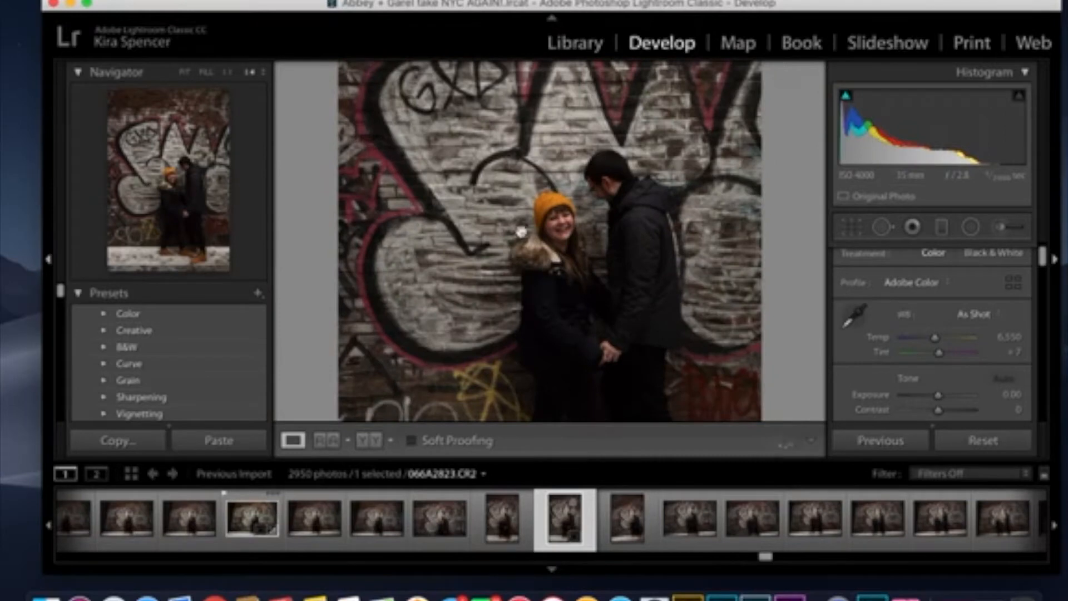
{"action": "left_click", "coordinate": [514, 242]}
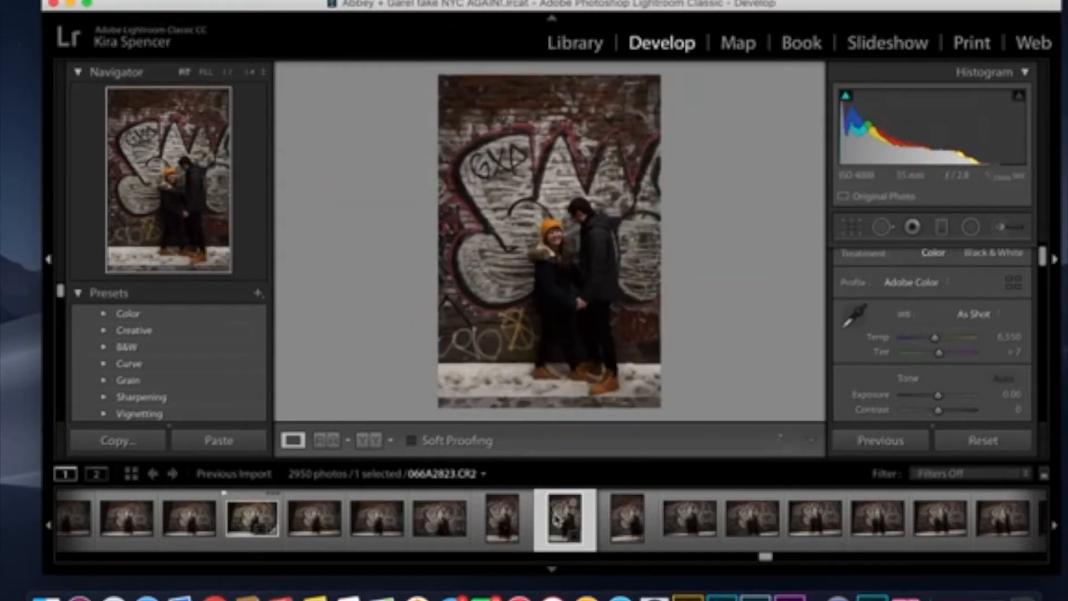
{"action": "scroll", "coordinate": [102, 529], "scroll_direction": "left", "scroll_amount": 1}
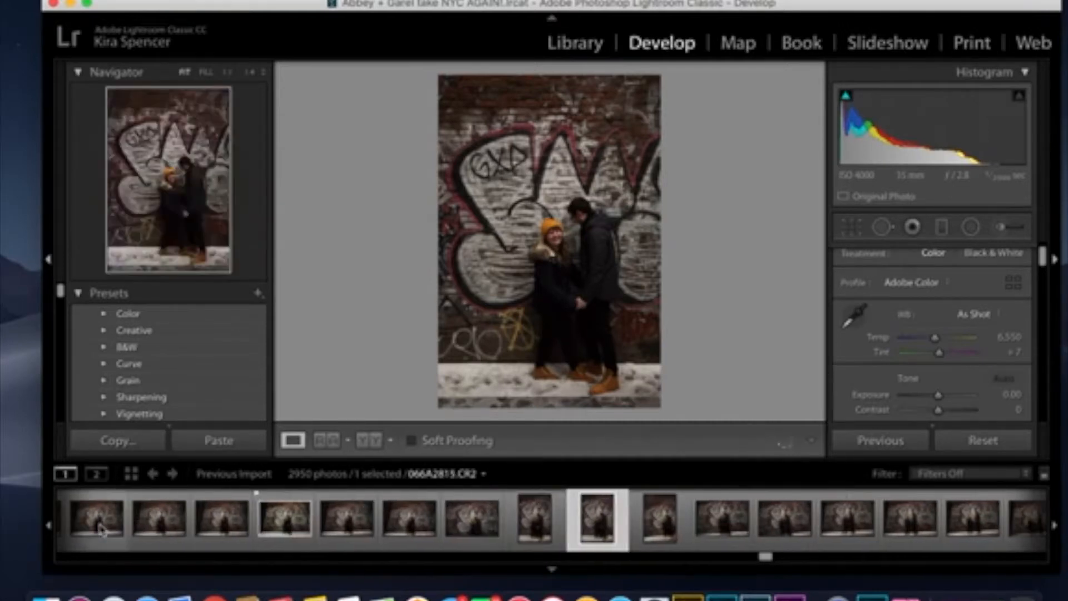
{"action": "scroll", "coordinate": [102, 529], "scroll_direction": "right", "scroll_amount": 1}
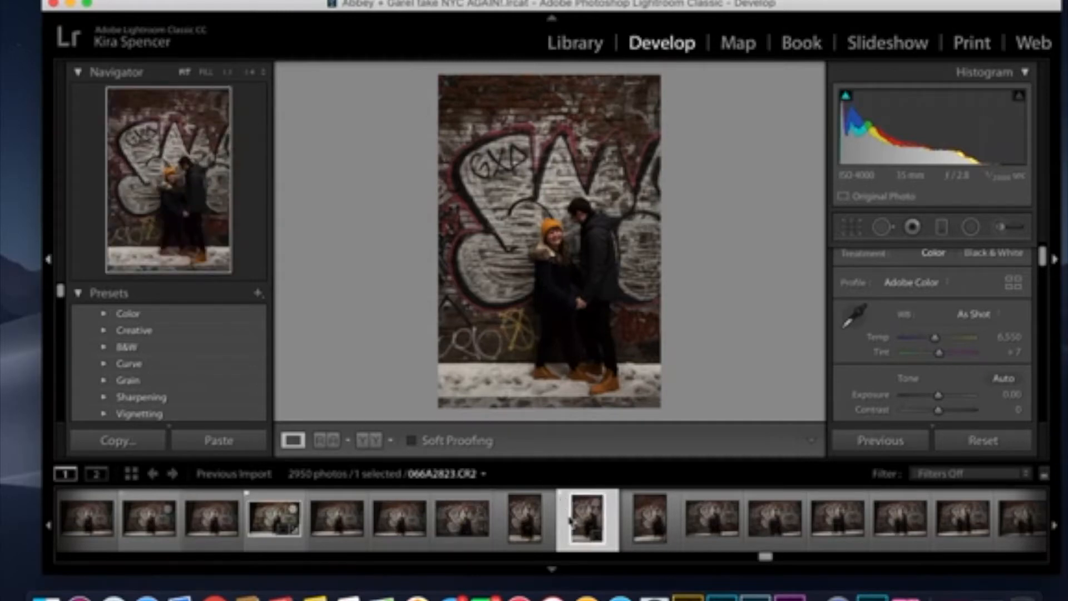
{"action": "left_click", "coordinate": [667, 526]}
{"action": "left_click", "coordinate": [586, 522]}
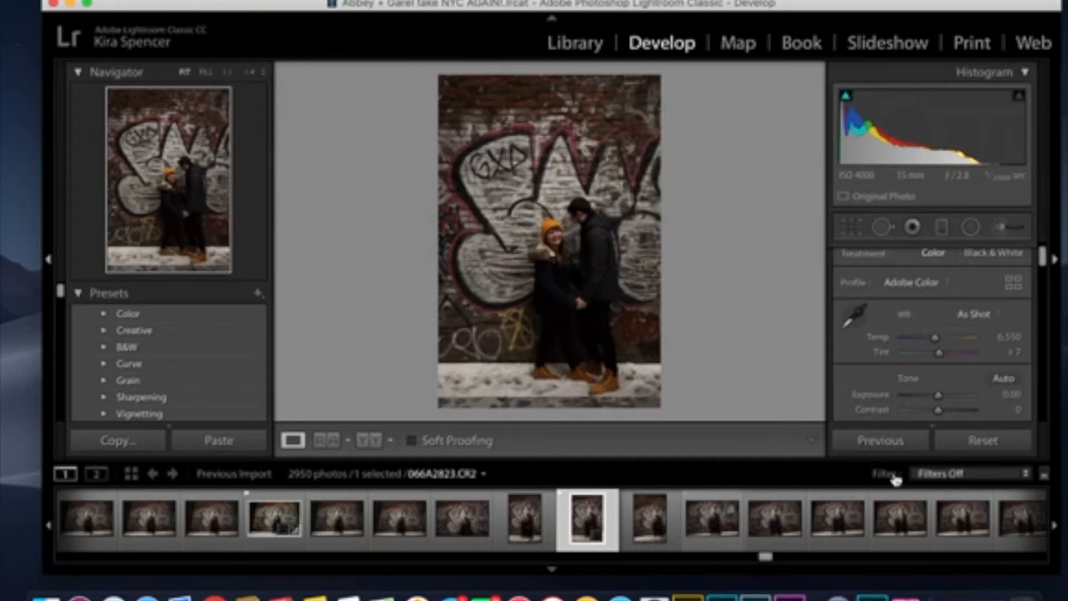
- Filter the filmstrip to Flagged photos and look through several of the couple's graffiti-wall shots
{"action": "left_click", "coordinate": [943, 473]}
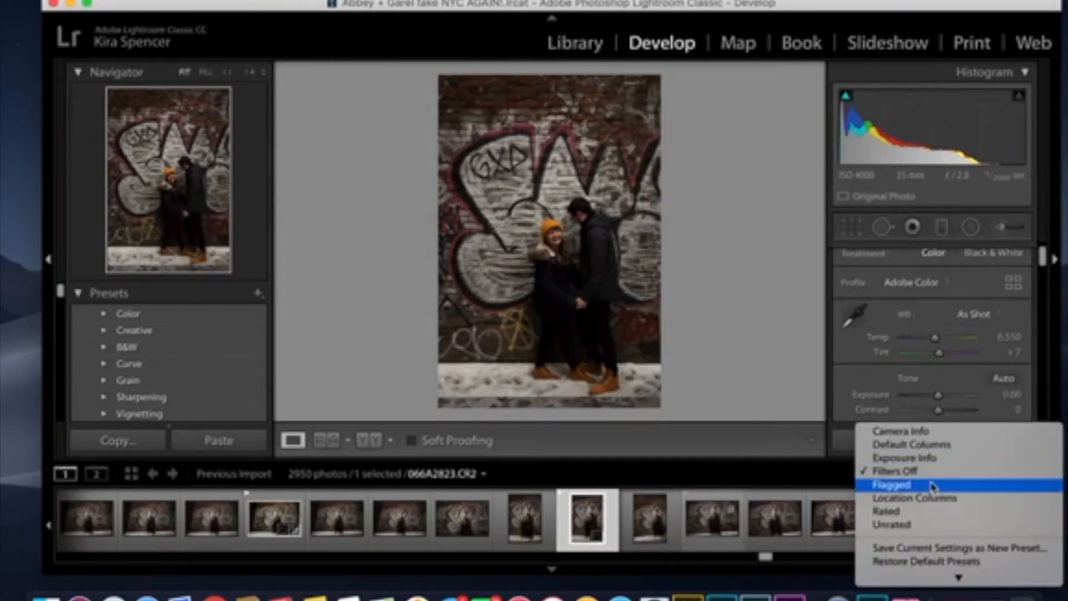
{"action": "left_click", "coordinate": [924, 492]}
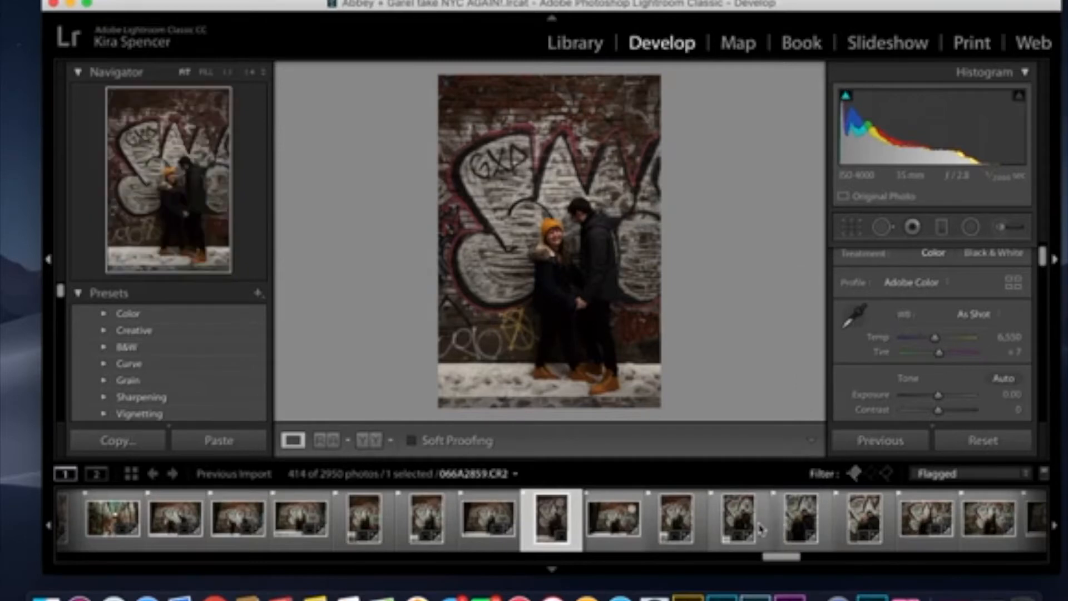
{"action": "left_click", "coordinate": [794, 526]}
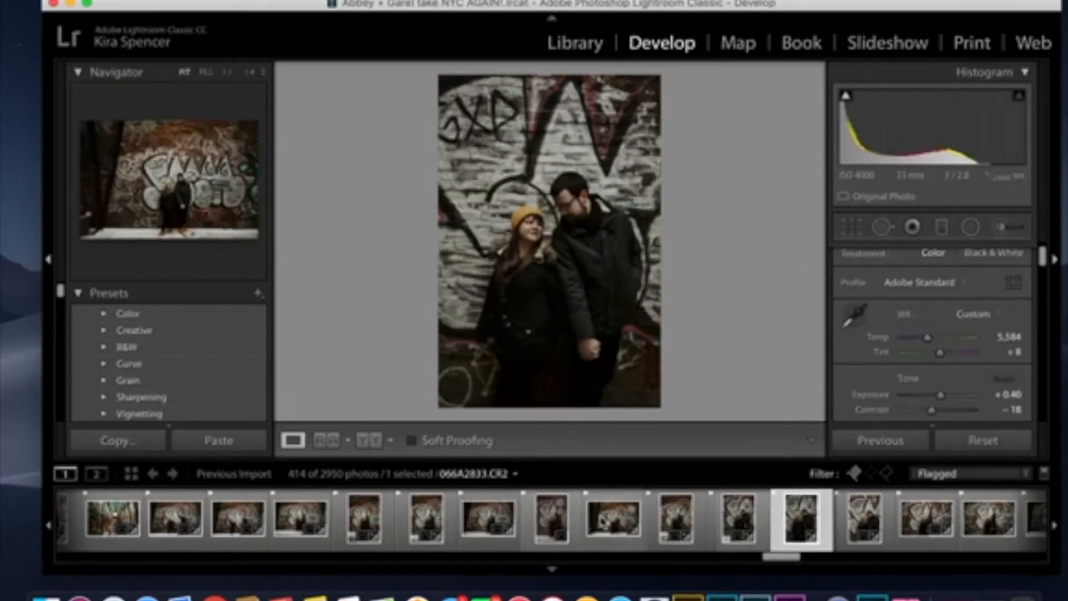
{"action": "left_click", "coordinate": [609, 520]}
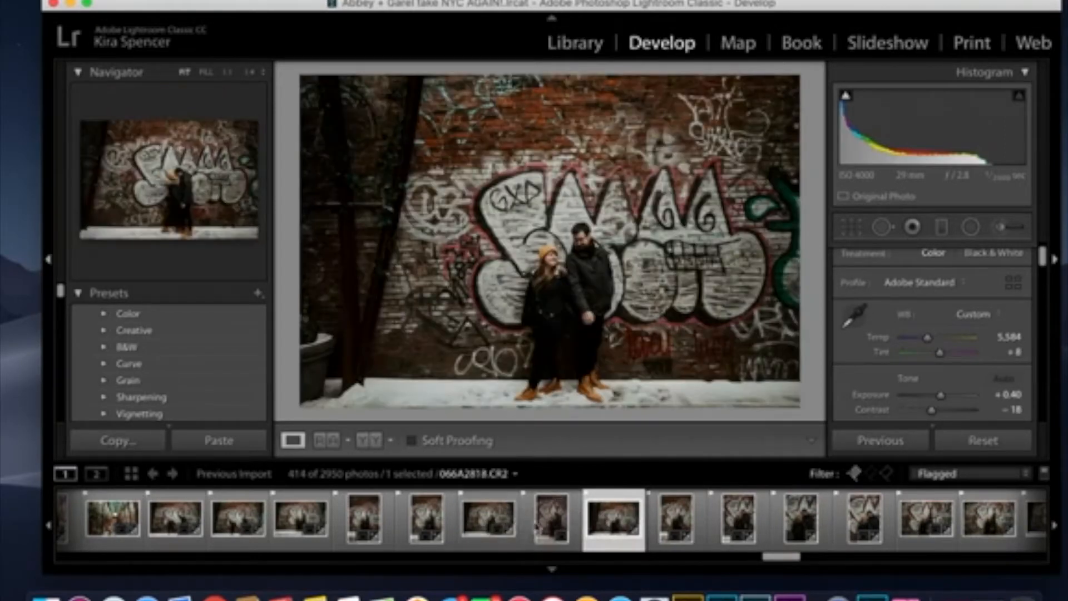
{"action": "left_click", "coordinate": [550, 523]}
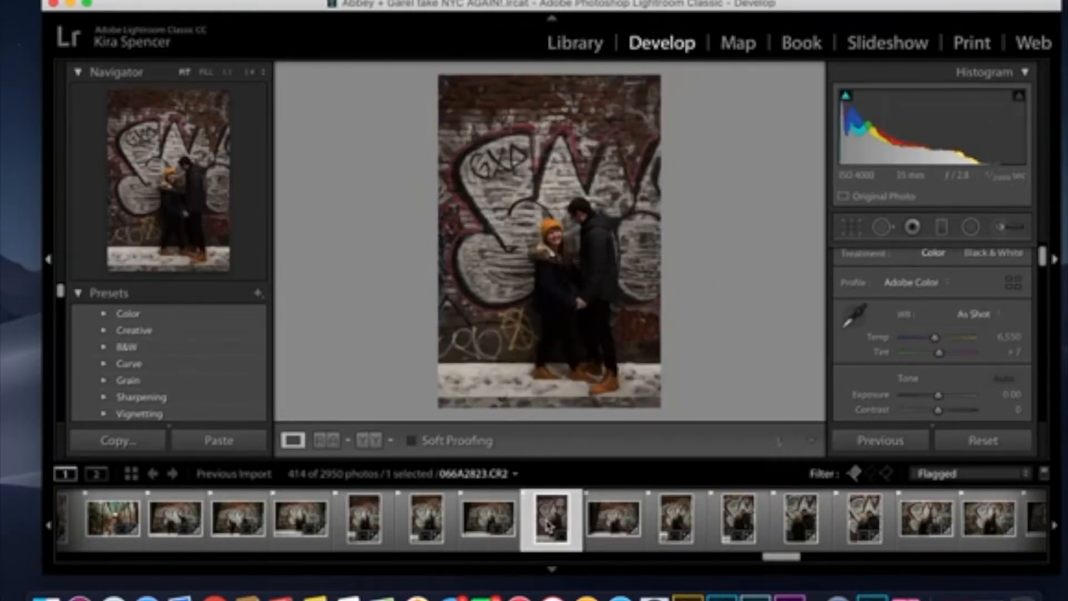
- Copy the develop settings of the edited photo 066A2818.CR2, leaving out Transform, Spot Removal and Crop
{"action": "left_click", "coordinate": [479, 521]}
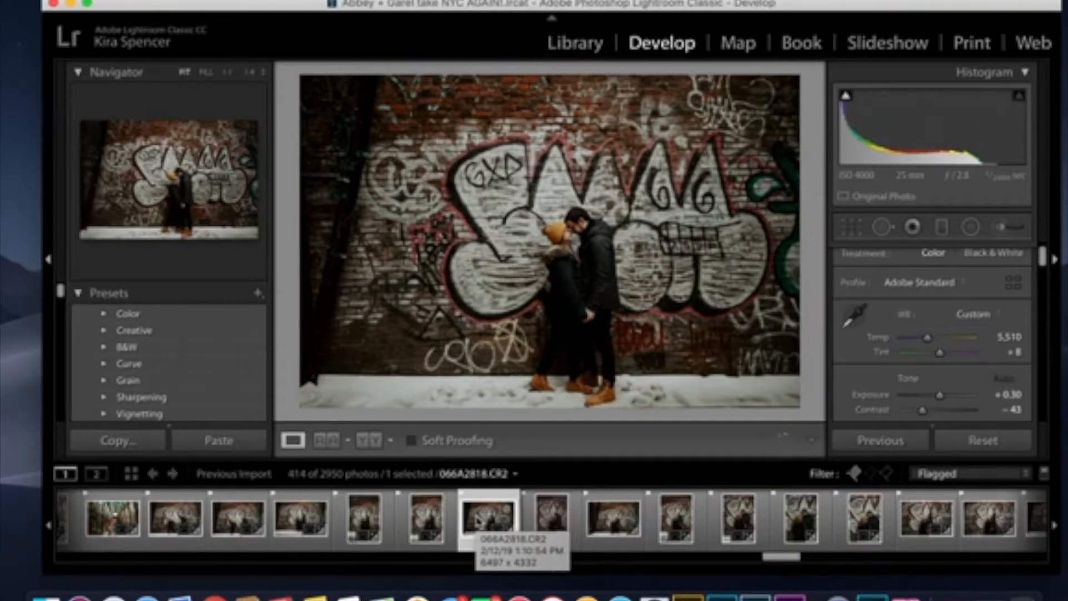
{"action": "right_click", "coordinate": [477, 522]}
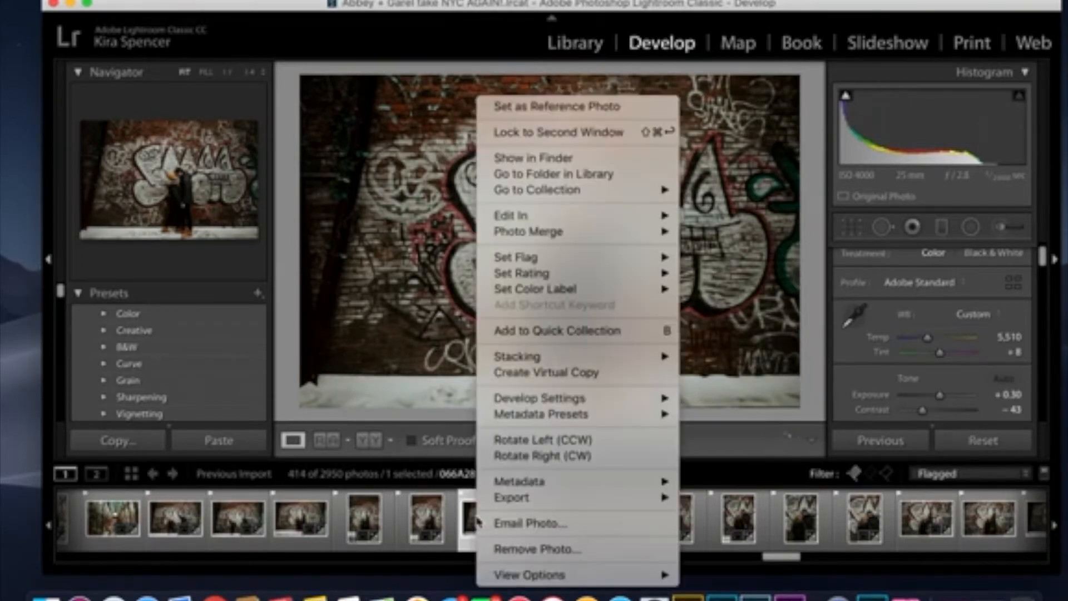
{"action": "mouse_move", "coordinate": [564, 404]}
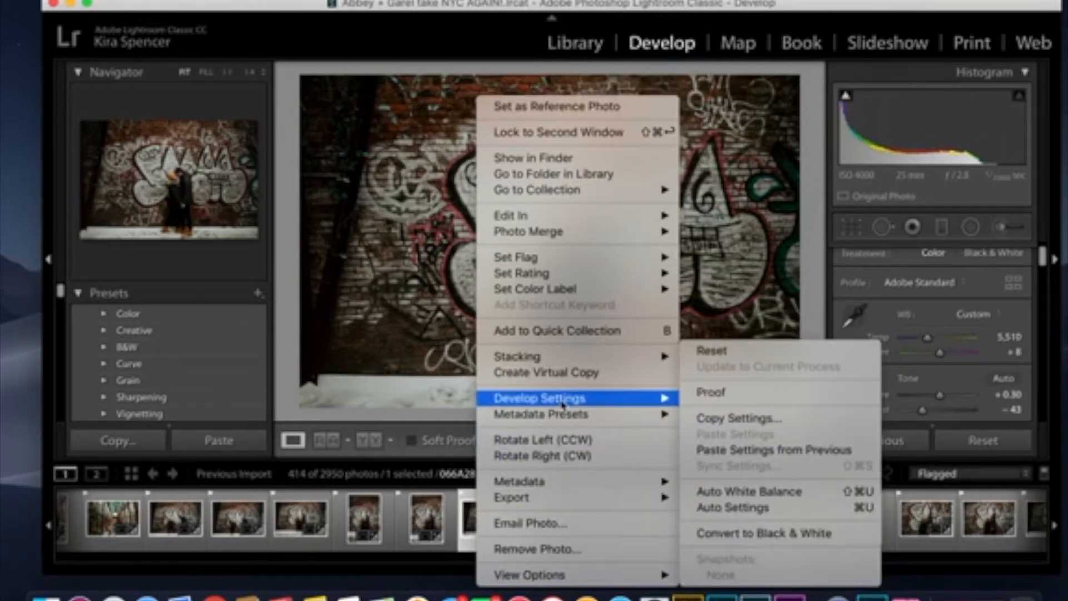
{"action": "left_click", "coordinate": [713, 421]}
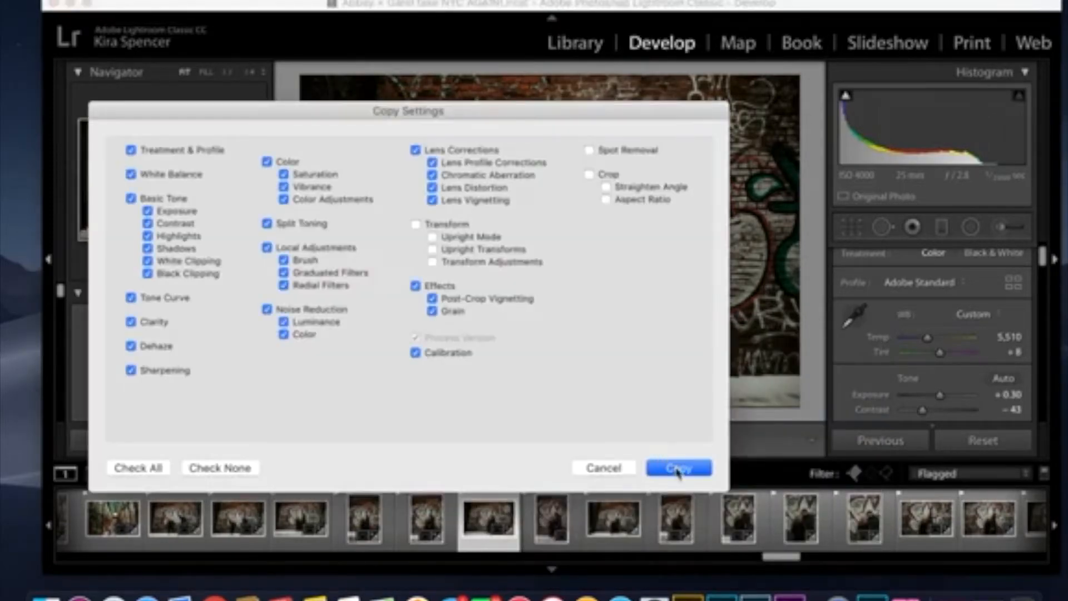
{"action": "left_click", "coordinate": [678, 470]}
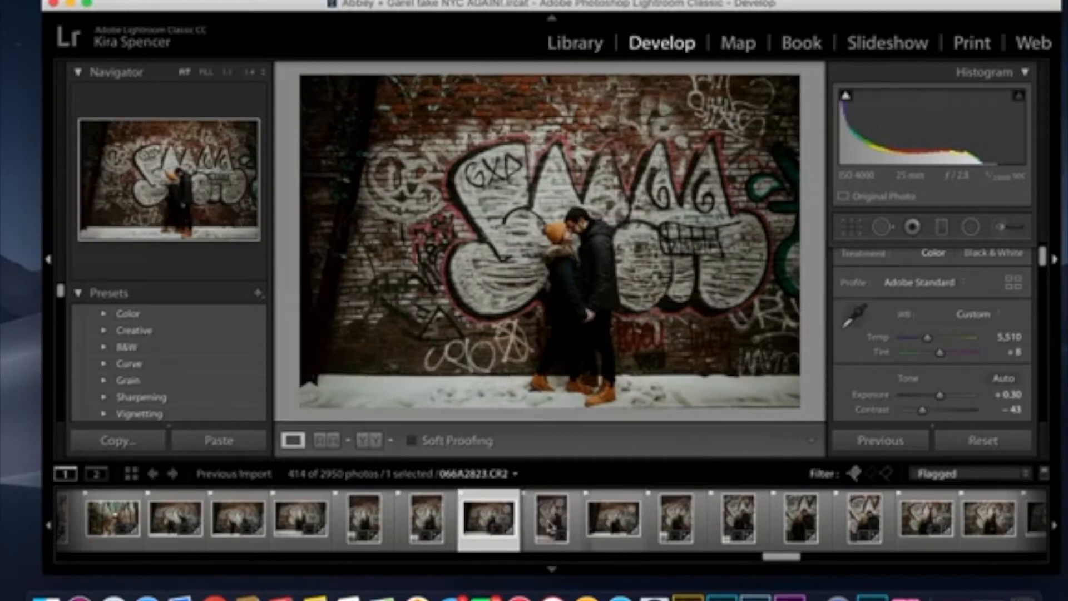
- Select 066A2823.CR2 plus six graffiti-wall photos on either side of it, and paste the copied develop settings onto all of them
{"action": "left_click", "coordinate": [548, 526]}
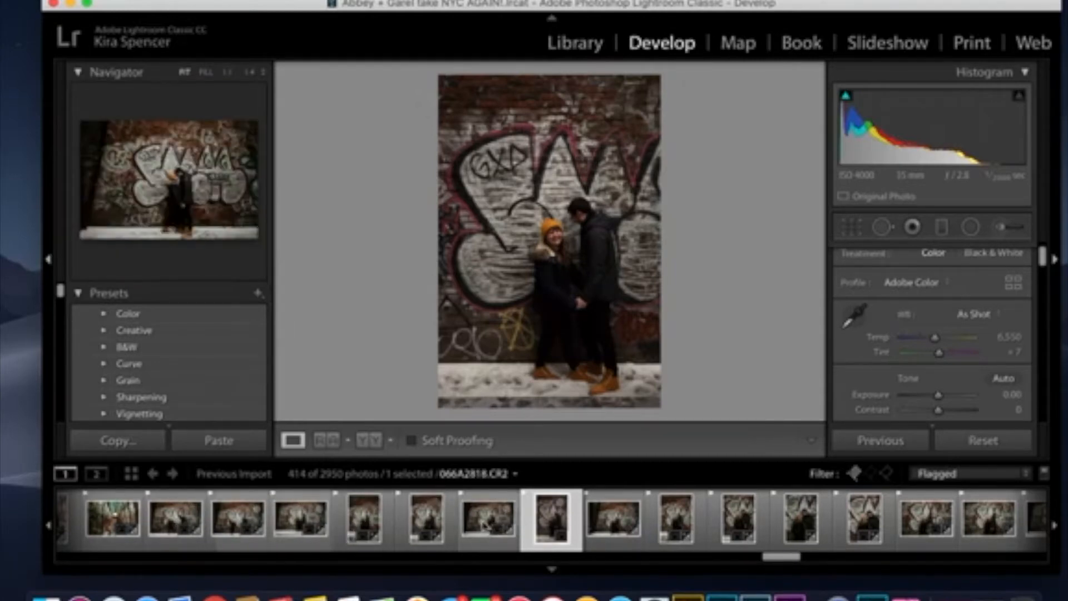
{"action": "left_click", "coordinate": [487, 523], "text": "super"}
{"action": "left_click", "coordinate": [426, 523], "text": "super"}
{"action": "left_click", "coordinate": [365, 523], "text": "super"}
{"action": "left_click", "coordinate": [301, 522], "text": "super"}
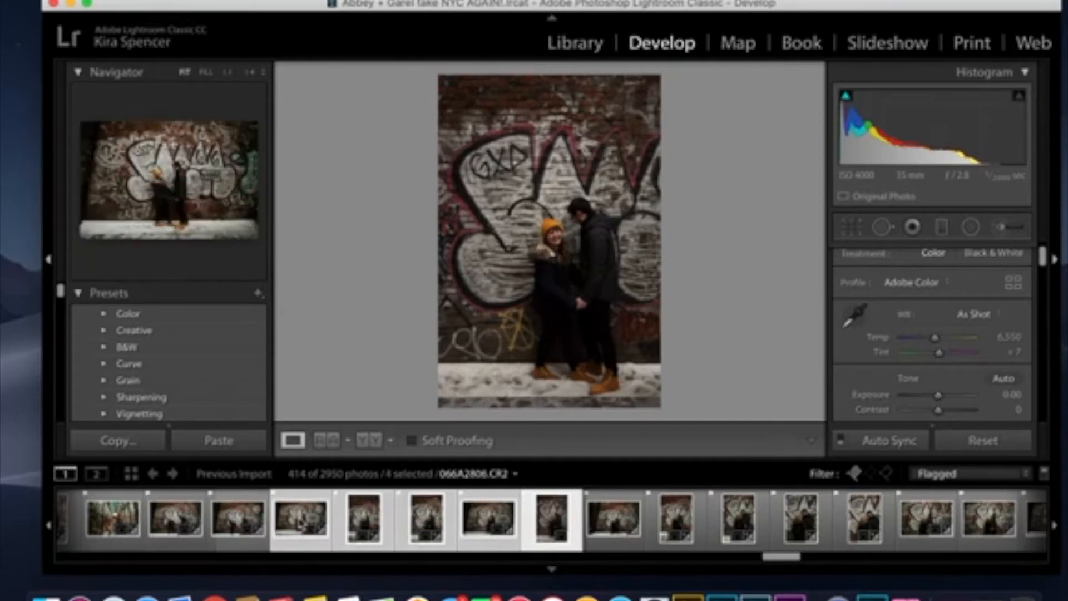
{"action": "left_click", "coordinate": [238, 522], "text": "super"}
{"action": "left_click", "coordinate": [175, 522], "text": "super"}
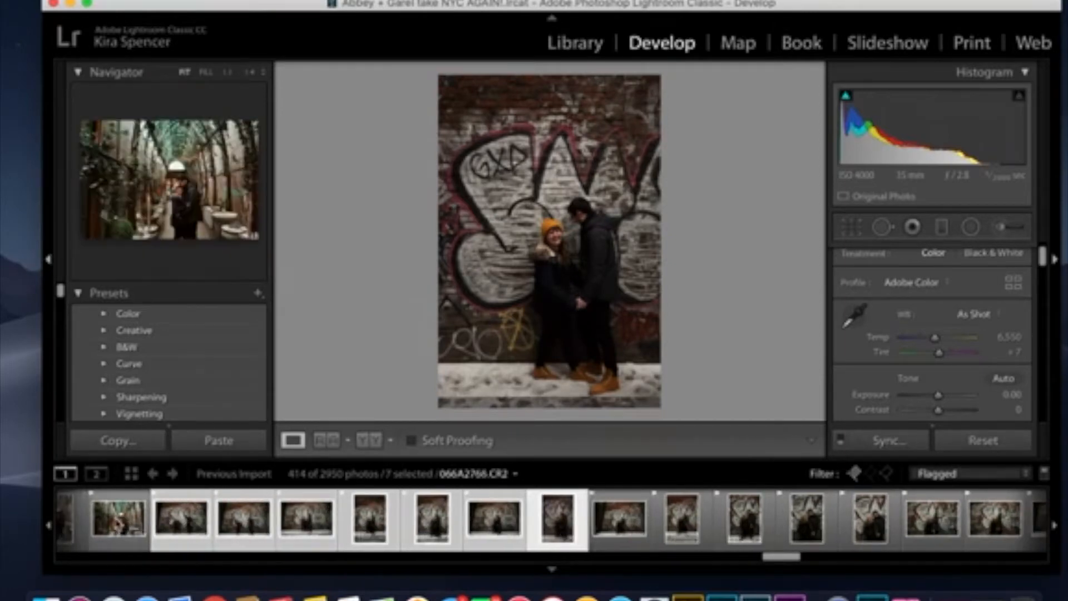
{"action": "left_click", "coordinate": [640, 518], "text": "super"}
{"action": "left_click", "coordinate": [682, 520], "text": "super"}
{"action": "left_click", "coordinate": [744, 521], "text": "super"}
{"action": "left_click", "coordinate": [783, 518], "text": "super"}
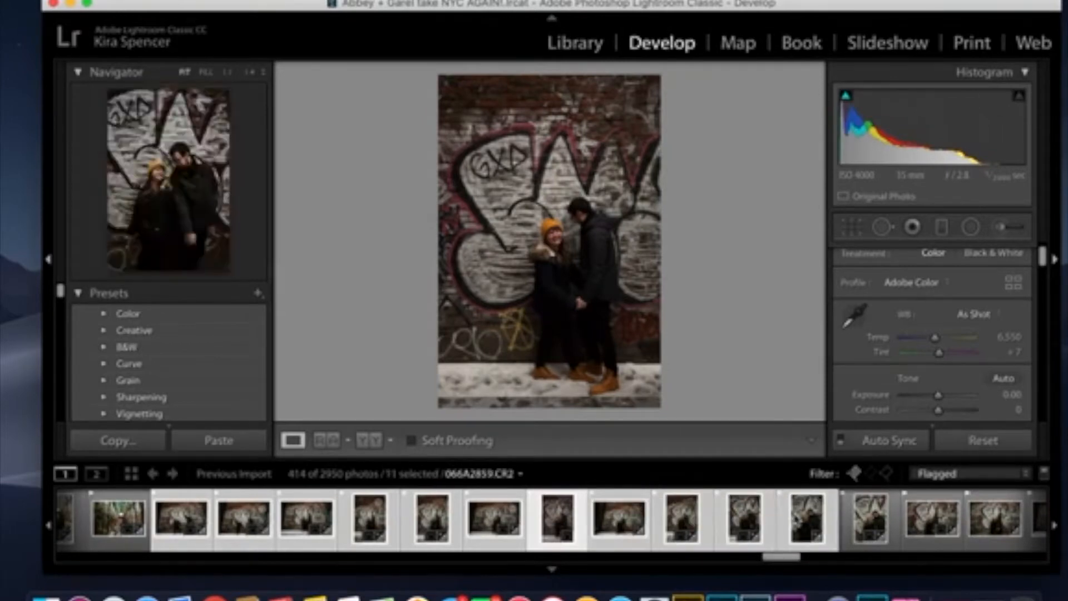
{"action": "left_click", "coordinate": [871, 520], "text": "super"}
{"action": "left_click", "coordinate": [932, 520], "text": "super"}
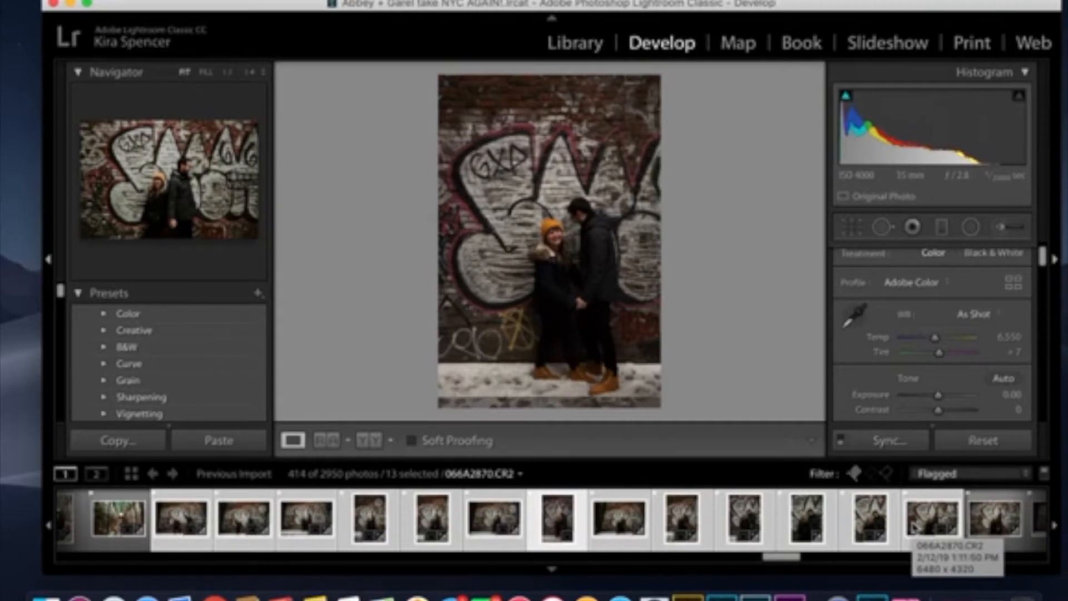
{"action": "right_click", "coordinate": [913, 528]}
{"action": "mouse_move", "coordinate": [913, 397]}
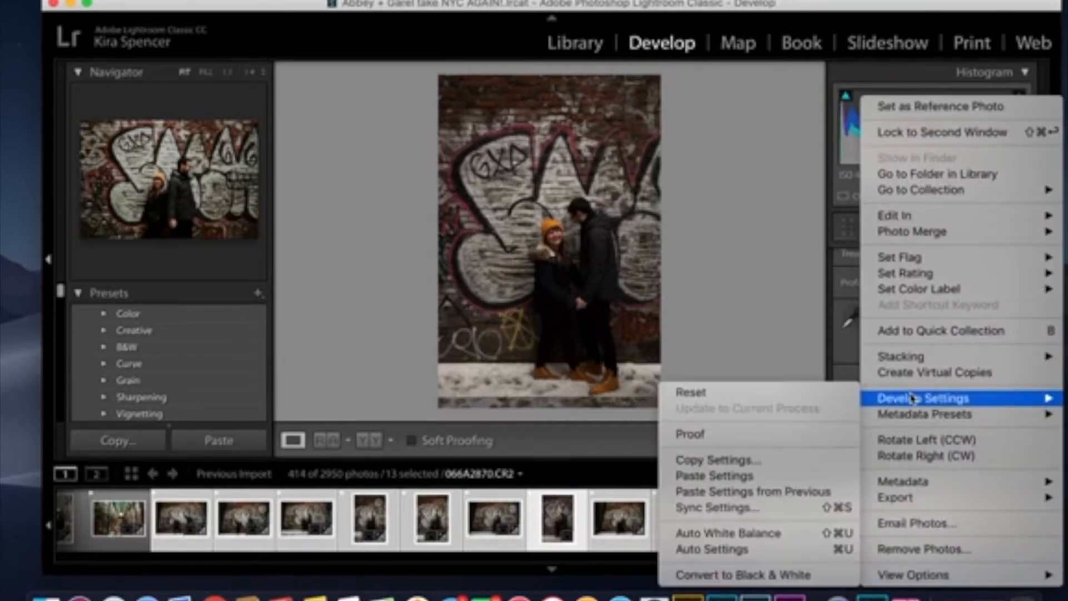
{"action": "left_click", "coordinate": [769, 480]}
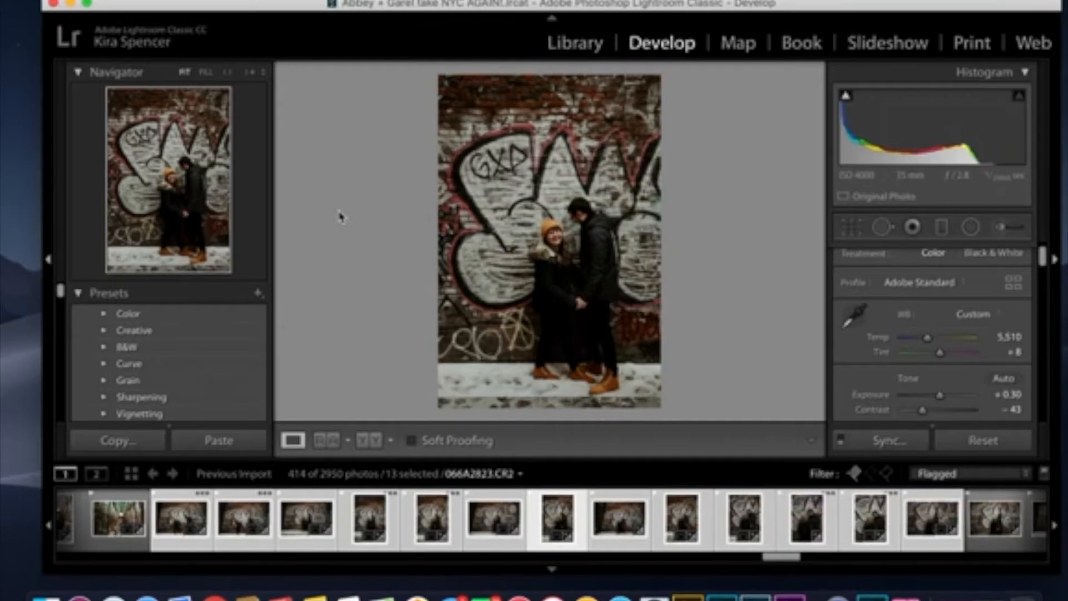
- Undo the pasted develop settings and compare the unedited 066A2823.CR2 with the edited photo before it
{"action": "left_click", "coordinate": [169, 1]}
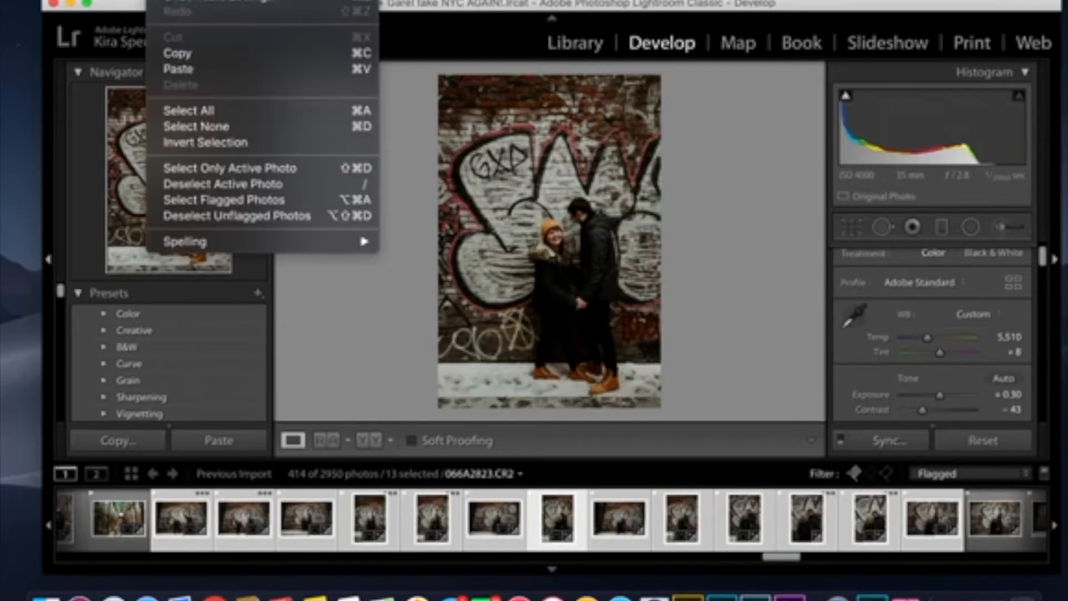
{"action": "left_click", "coordinate": [173, 1]}
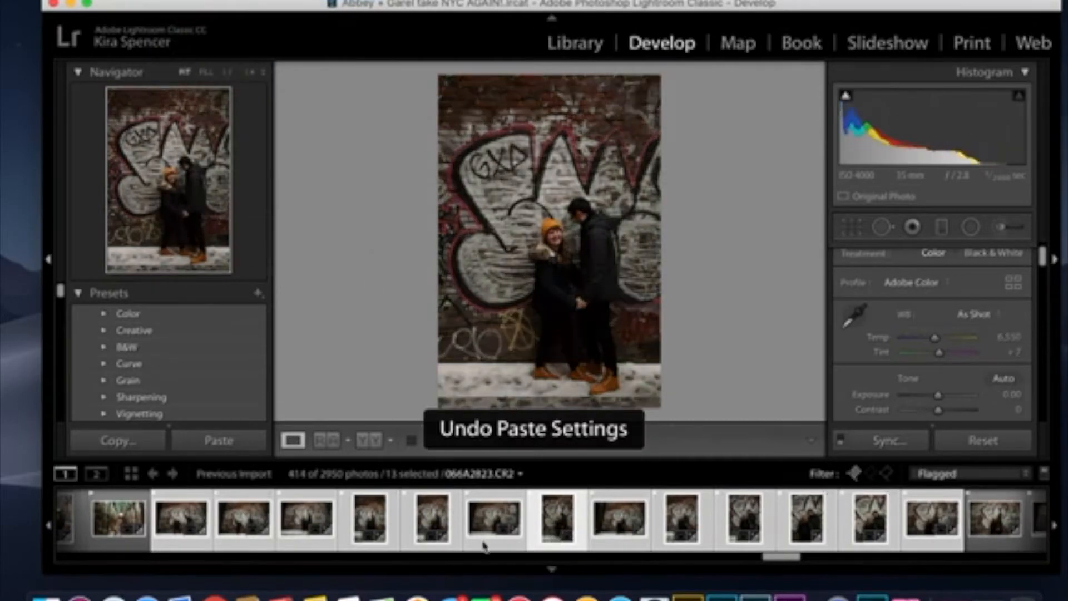
{"action": "left_click", "coordinate": [118, 521]}
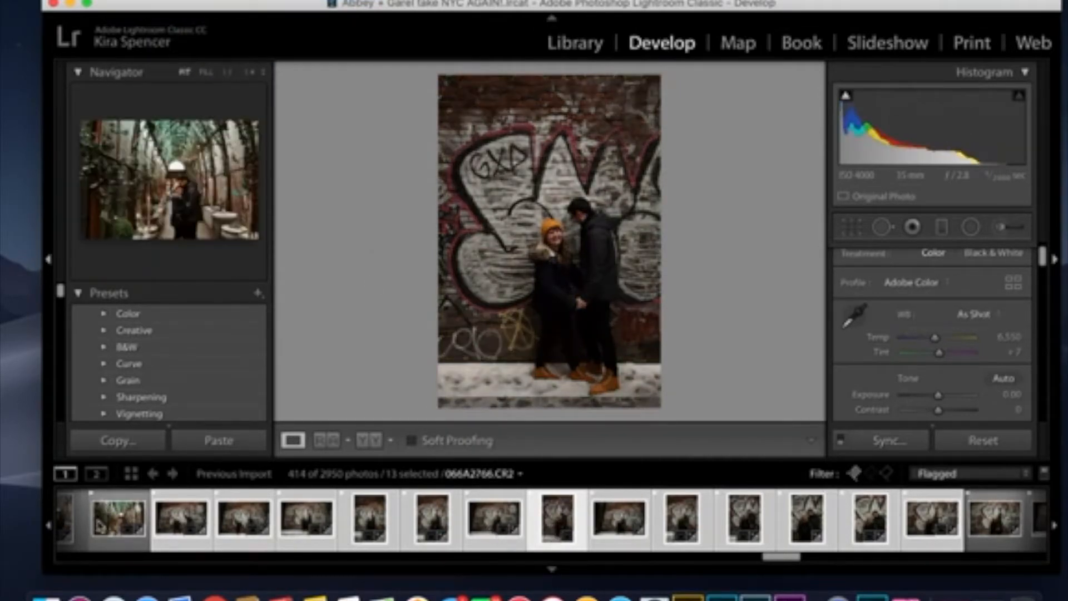
{"action": "left_click", "coordinate": [550, 525]}
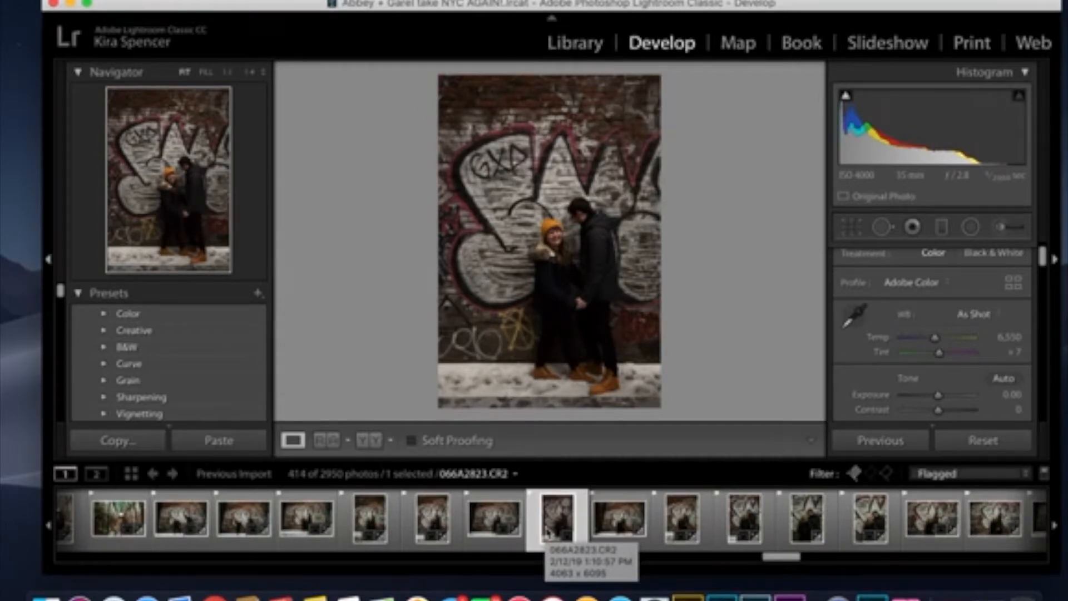
{"action": "left_click", "coordinate": [489, 526]}
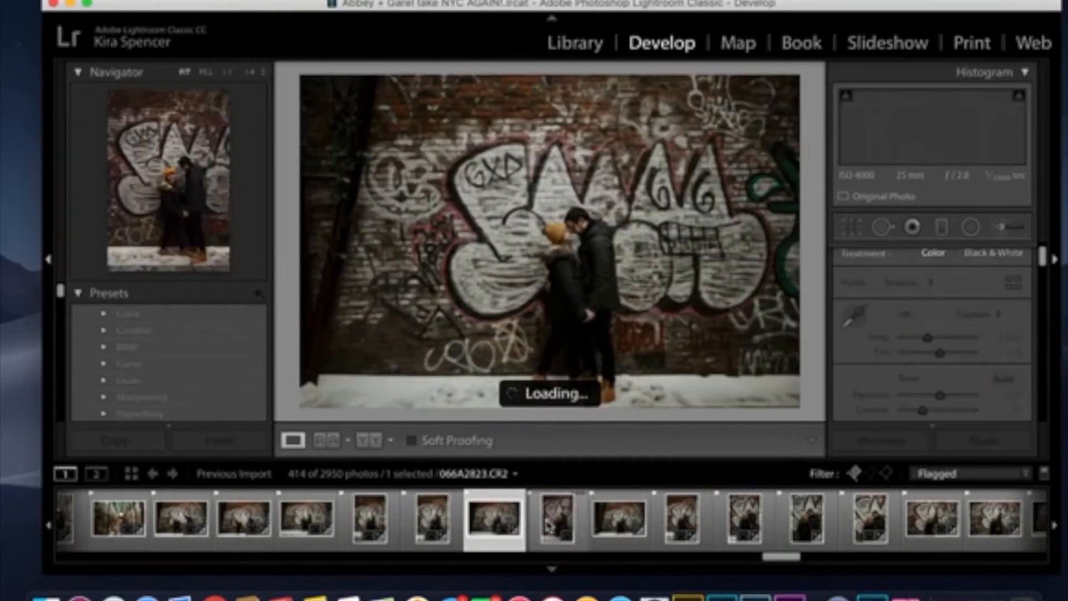
{"action": "left_click", "coordinate": [557, 523]}
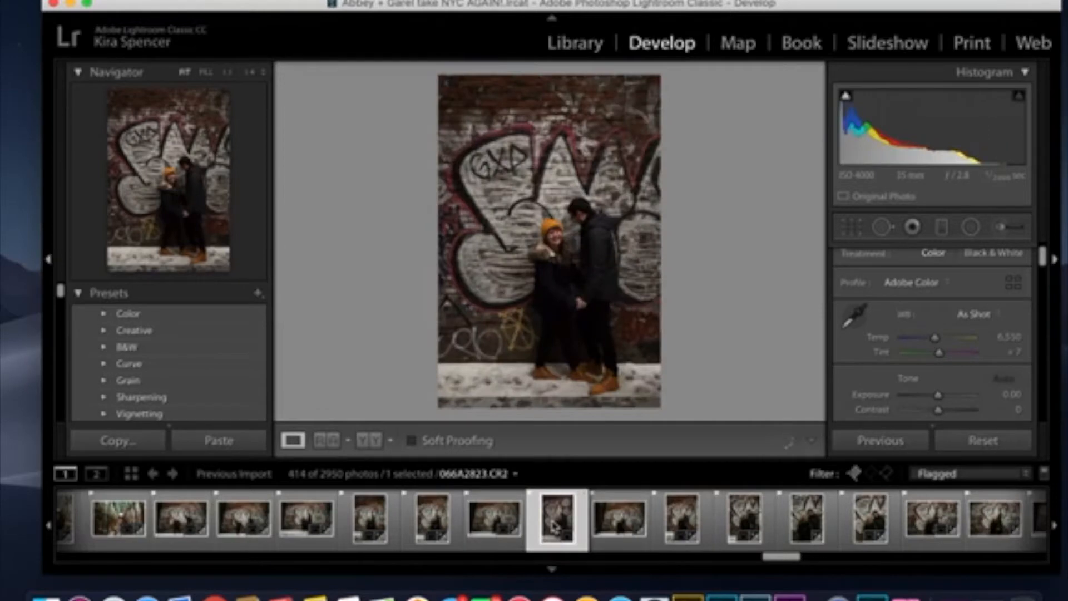
- Make the edited 066A2818.CR2 the active photo and add the six photos after it and the five before it to the selection
{"action": "left_click", "coordinate": [488, 514]}
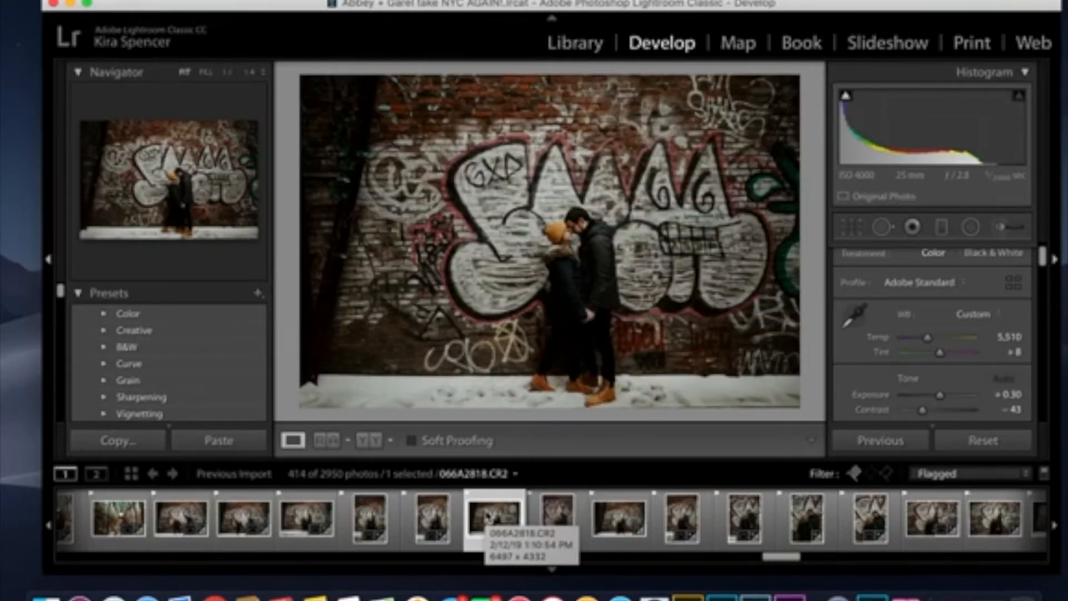
{"action": "left_click", "coordinate": [557, 517], "text": "shift"}
{"action": "left_click", "coordinate": [626, 520], "text": "shift"}
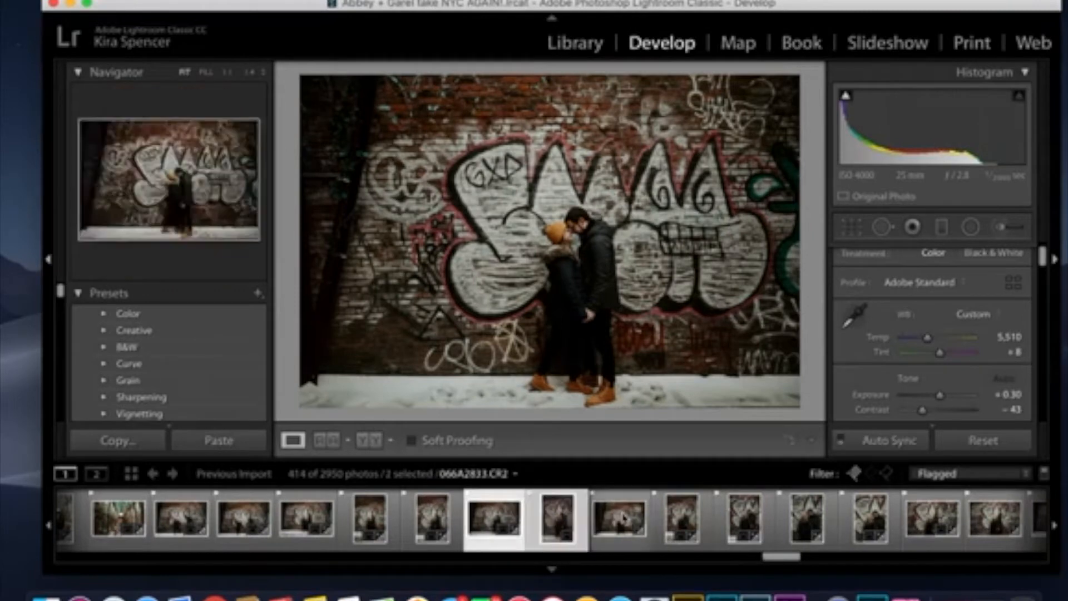
{"action": "left_click", "coordinate": [681, 520], "text": "shift"}
{"action": "left_click", "coordinate": [744, 519], "text": "shift"}
{"action": "left_click", "coordinate": [807, 520], "text": "shift"}
{"action": "left_click", "coordinate": [871, 520], "text": "shift"}
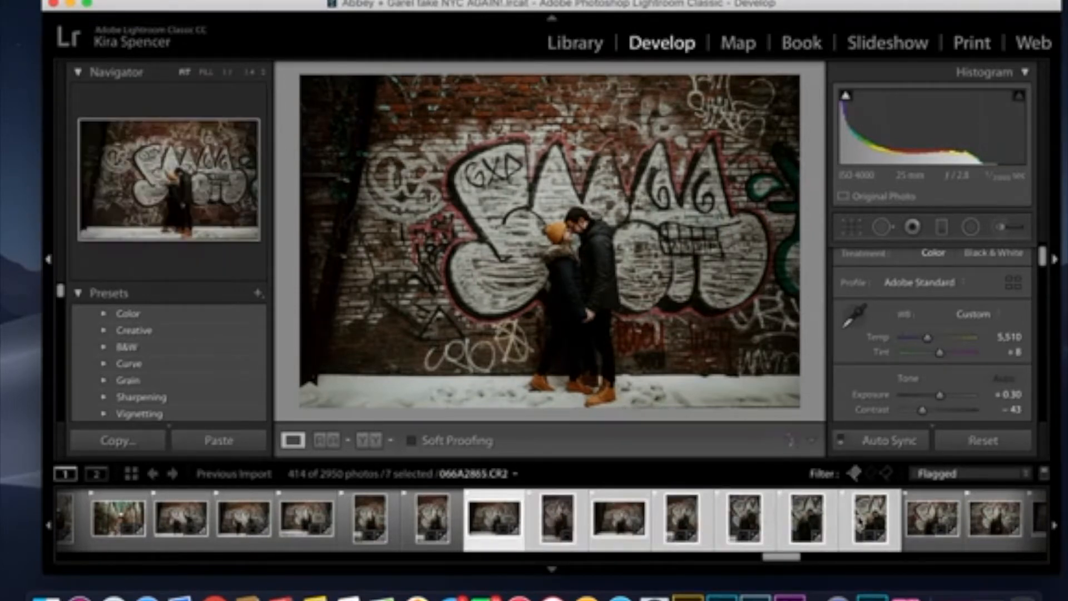
{"action": "left_click", "coordinate": [431, 523], "text": "super"}
{"action": "left_click", "coordinate": [378, 526], "text": "super"}
{"action": "left_click", "coordinate": [309, 525], "text": "super"}
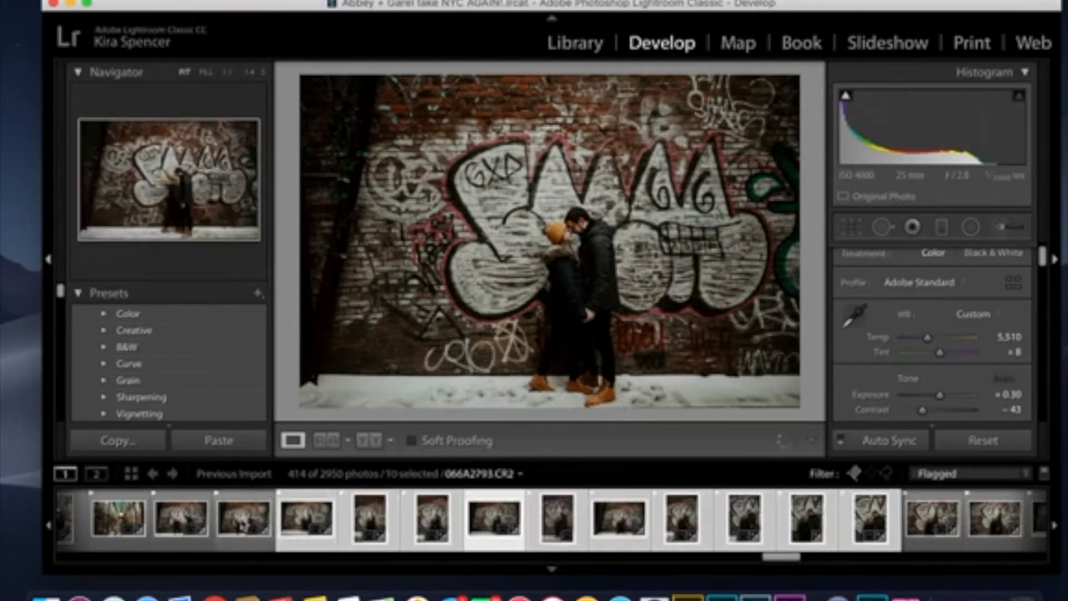
{"action": "left_click", "coordinate": [246, 523], "text": "super"}
{"action": "left_click", "coordinate": [186, 523], "text": "super"}
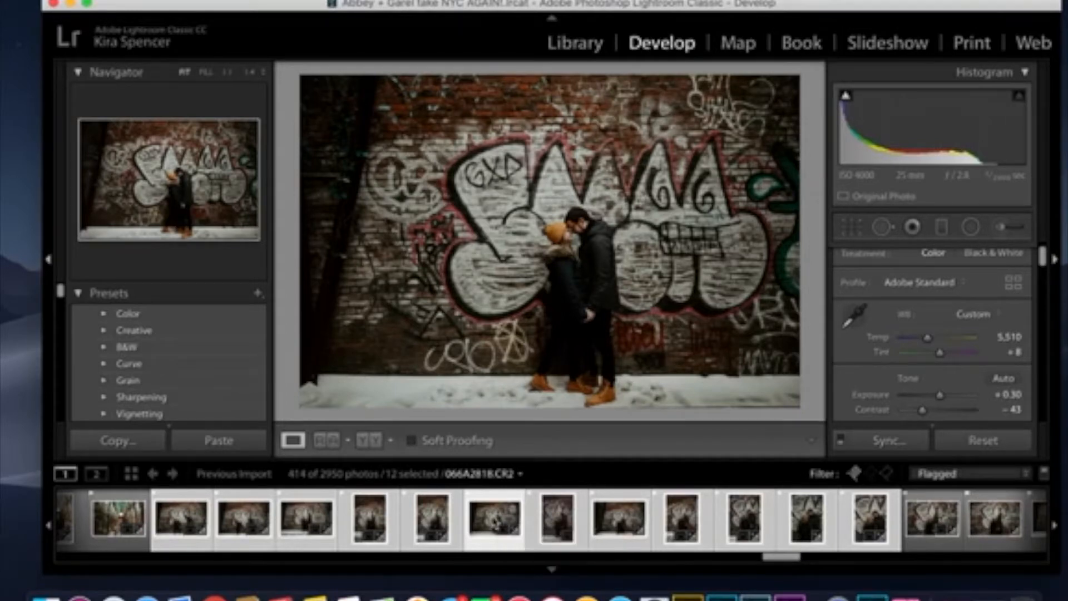
{"action": "right_click", "coordinate": [494, 522]}
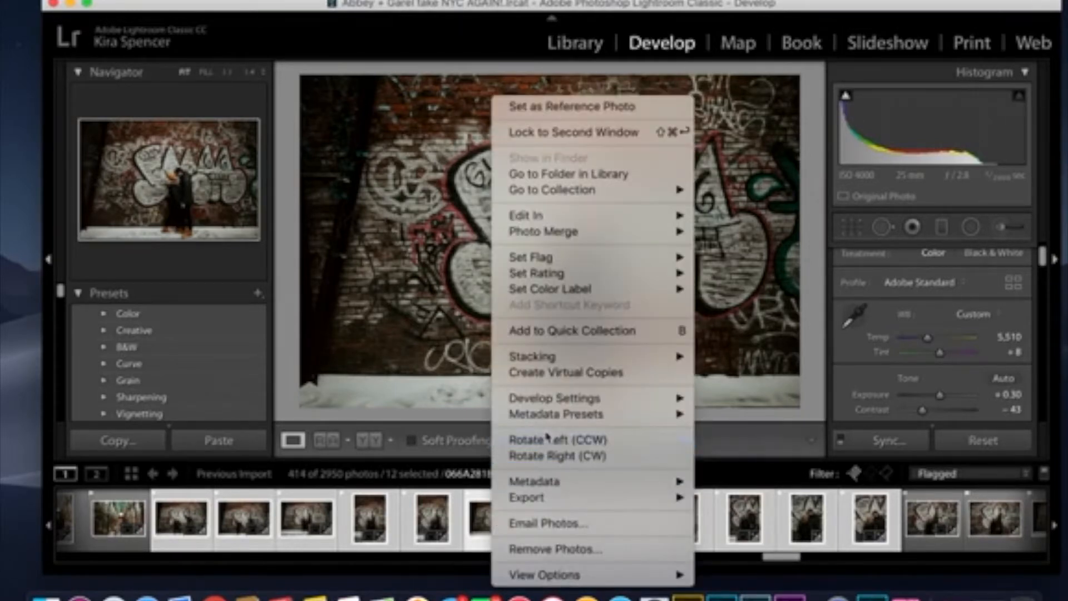
{"action": "mouse_move", "coordinate": [554, 405]}
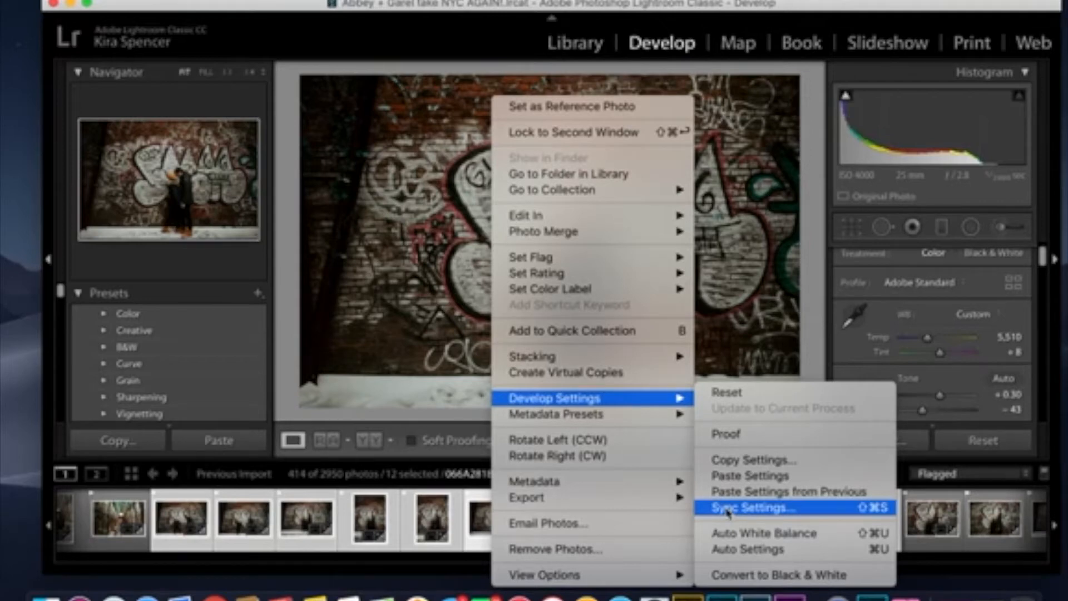
{"action": "left_click", "coordinate": [122, 515]}
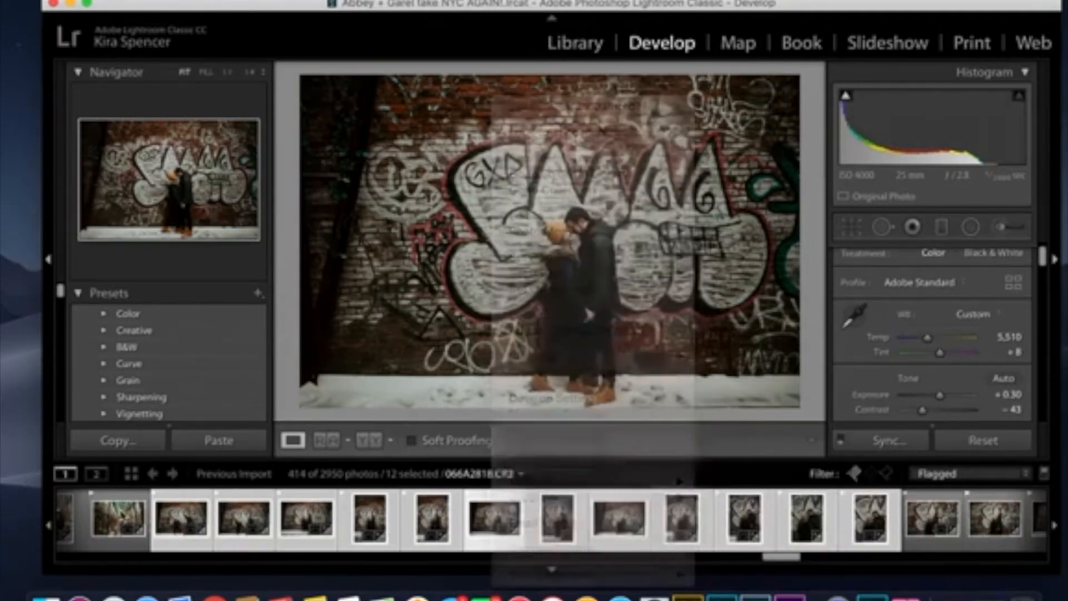
- View the ivy-covered walkway photo and several edited graffiti-wall photos one after another to compare their looks
{"action": "left_click", "coordinate": [119, 517]}
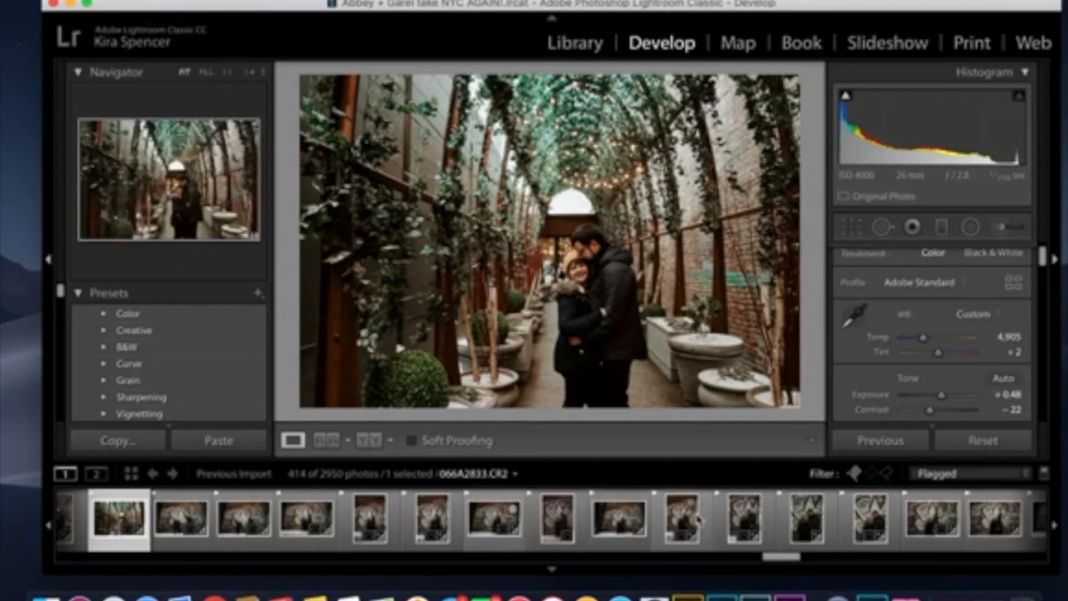
{"action": "left_click", "coordinate": [802, 532]}
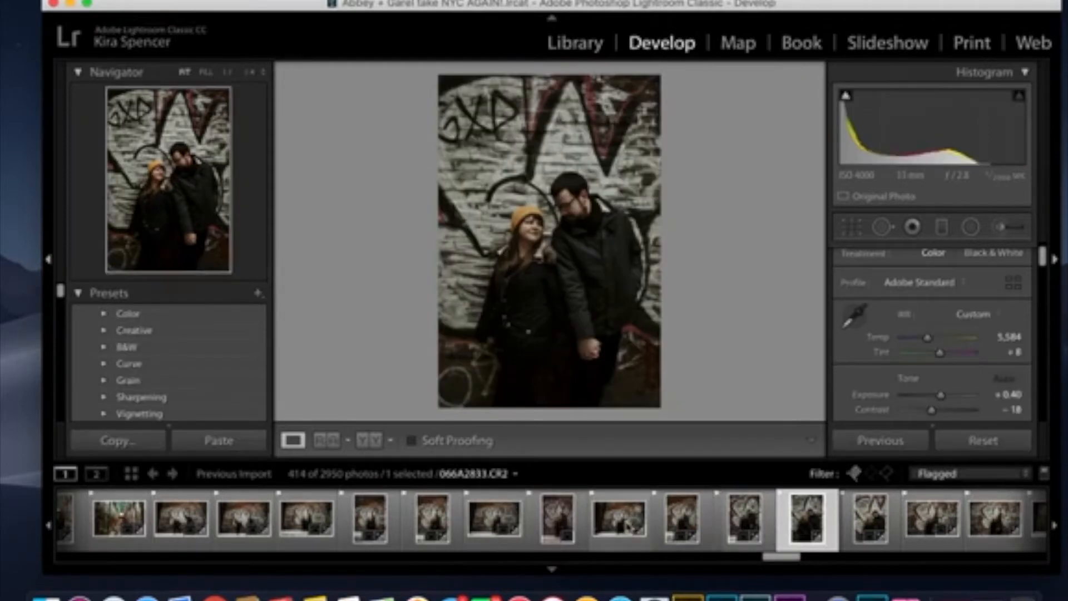
{"action": "left_click", "coordinate": [621, 528]}
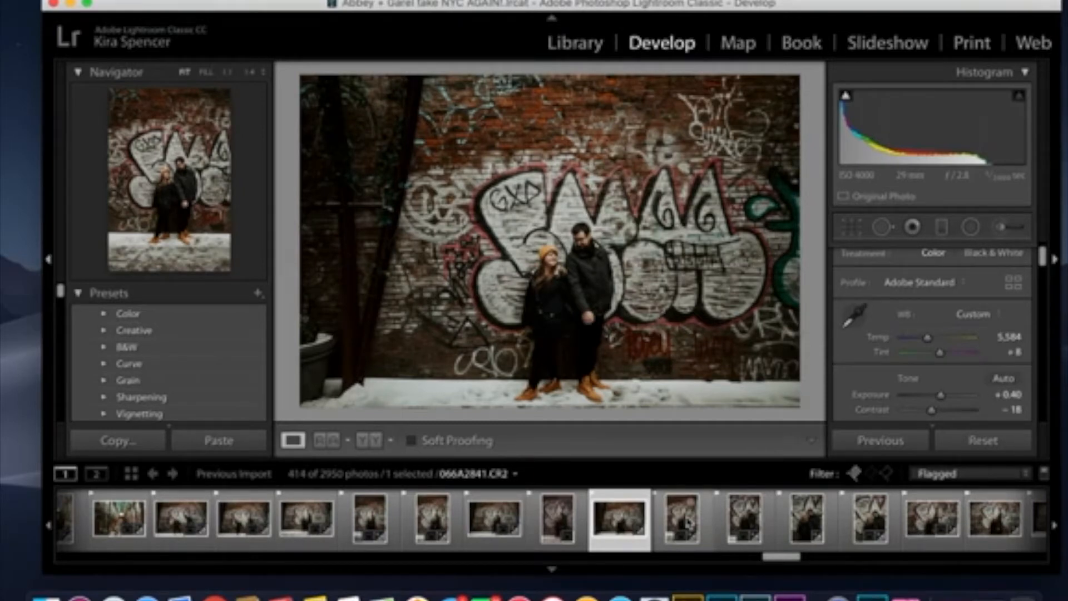
{"action": "left_click", "coordinate": [180, 517]}
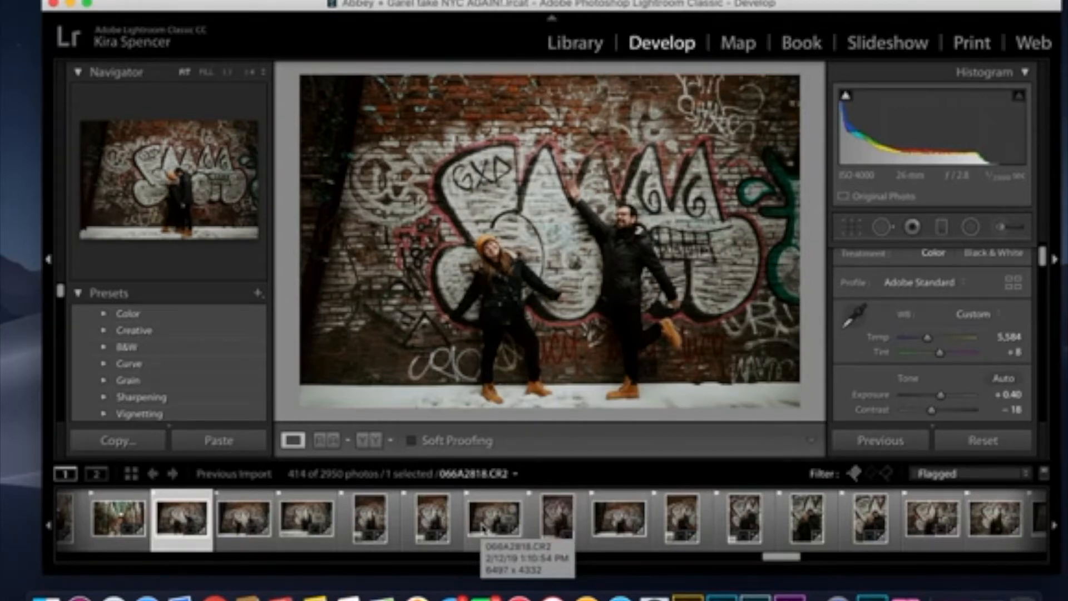
- Synchronize the develop settings of 066A2818.CR2 onto 066A2823.CR2, leaving out Transform, Spot Removal and Crop
{"action": "scroll", "coordinate": [489, 528], "scroll_direction": "down", "scroll_amount": 2}
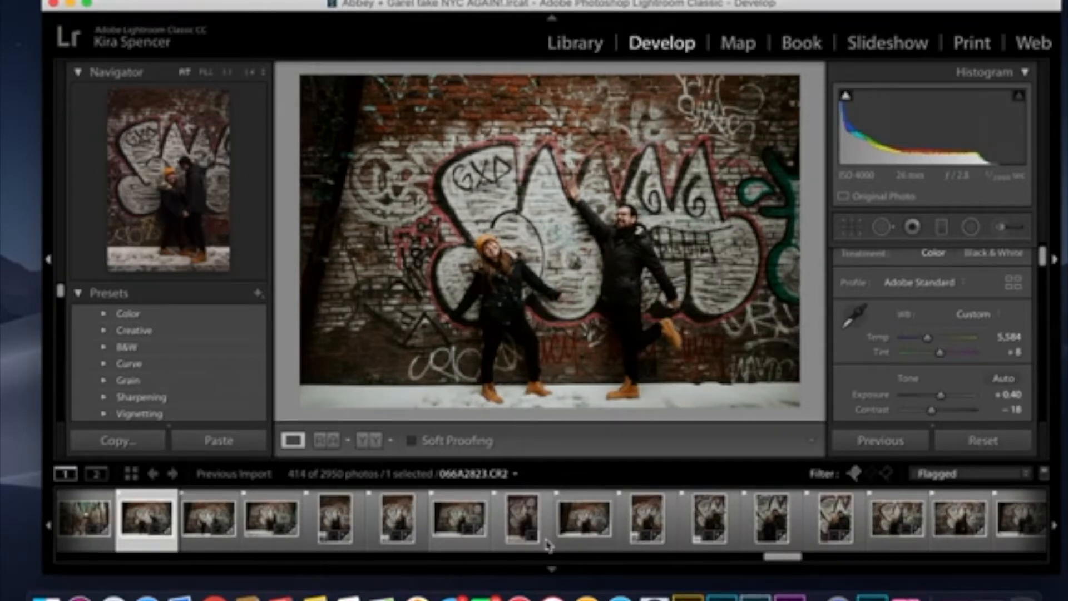
{"action": "left_click", "coordinate": [522, 523]}
{"action": "key", "text": "Left"}
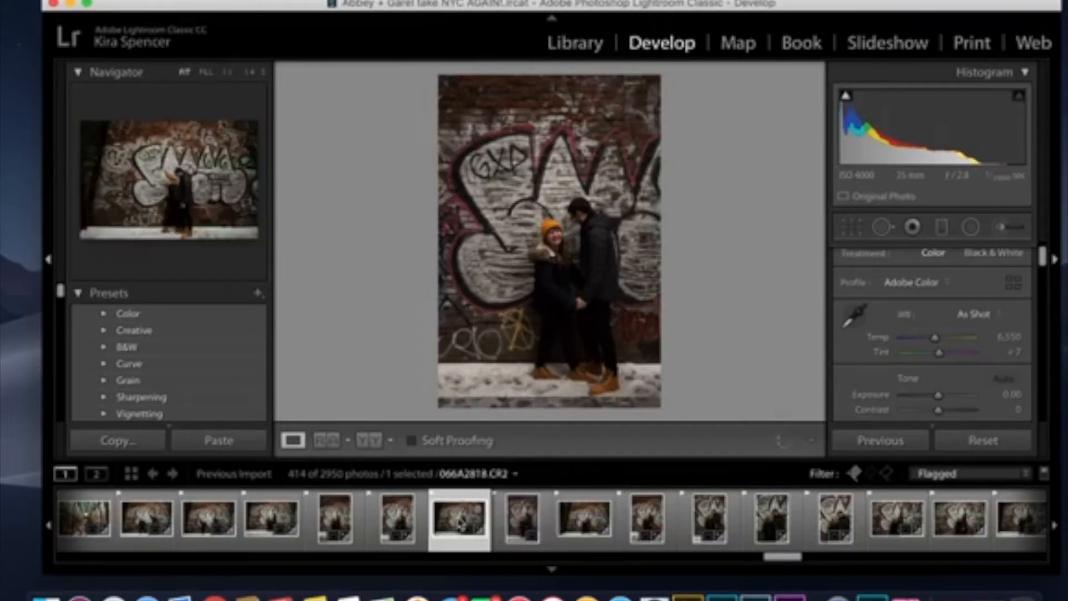
{"action": "right_click", "coordinate": [523, 526]}
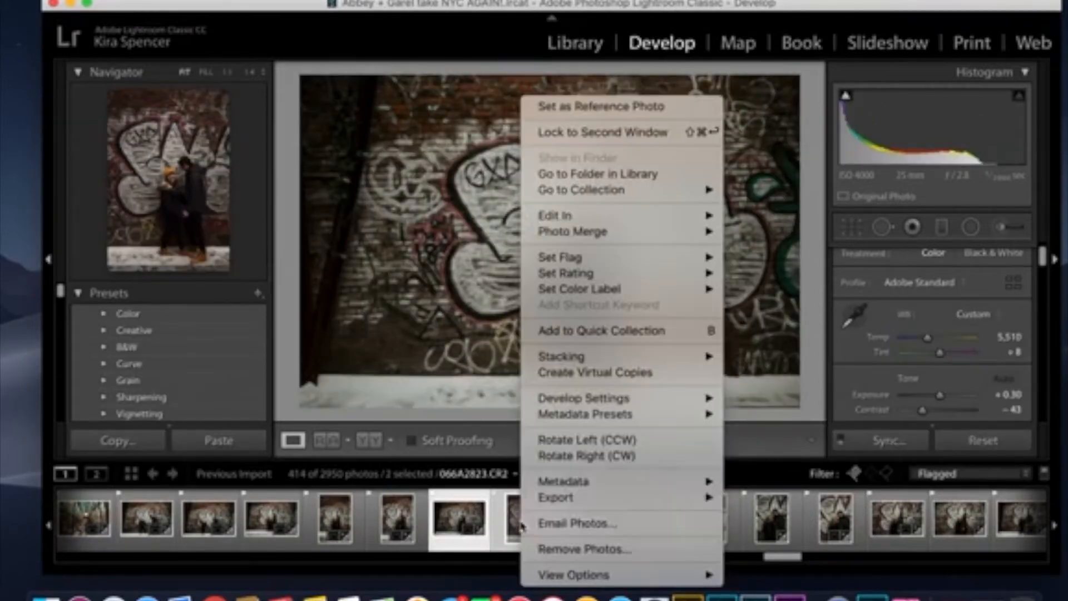
{"action": "mouse_move", "coordinate": [612, 398]}
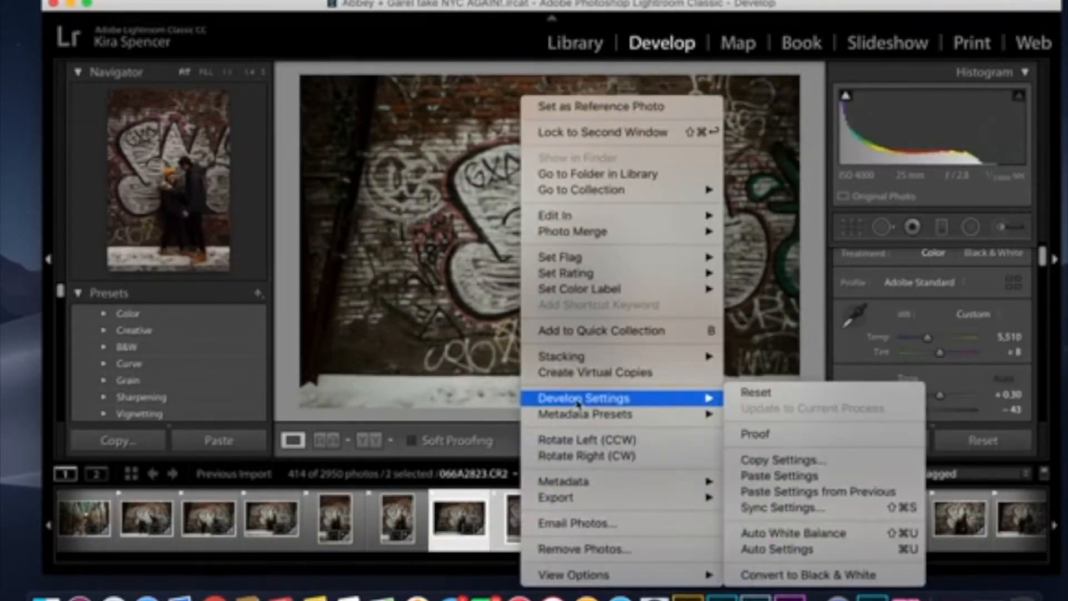
{"action": "left_click", "coordinate": [769, 507]}
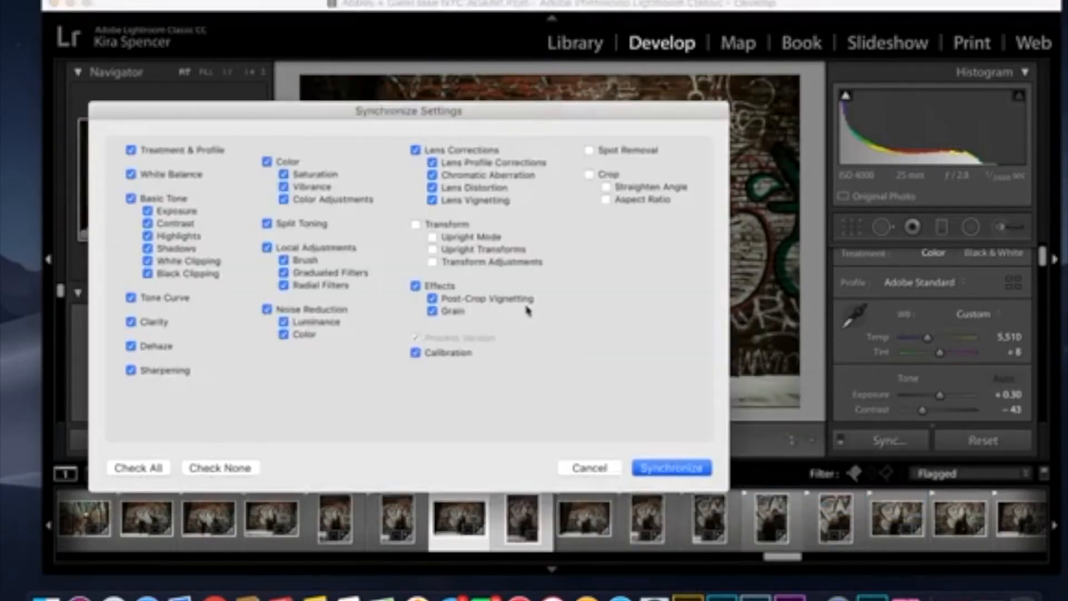
{"action": "left_click", "coordinate": [672, 469]}
- Compare 066A2823.CR2 side by side before and after the edit, and open the following photo, 066A2833.CR2, in single view
{"action": "left_click", "coordinate": [519, 523]}
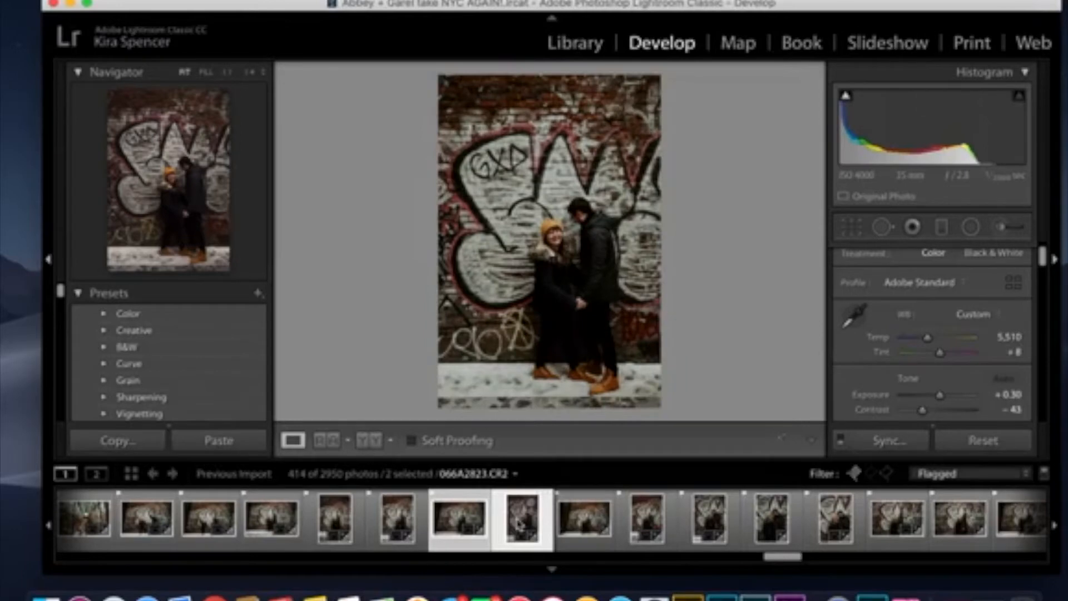
{"action": "left_click", "coordinate": [369, 440]}
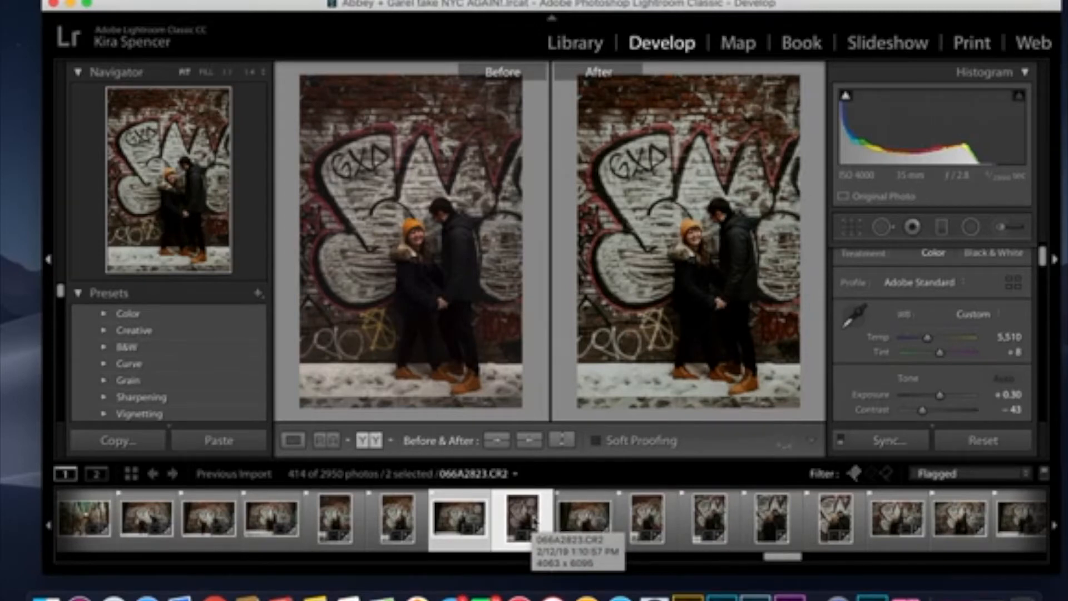
{"action": "left_click", "coordinate": [584, 528]}
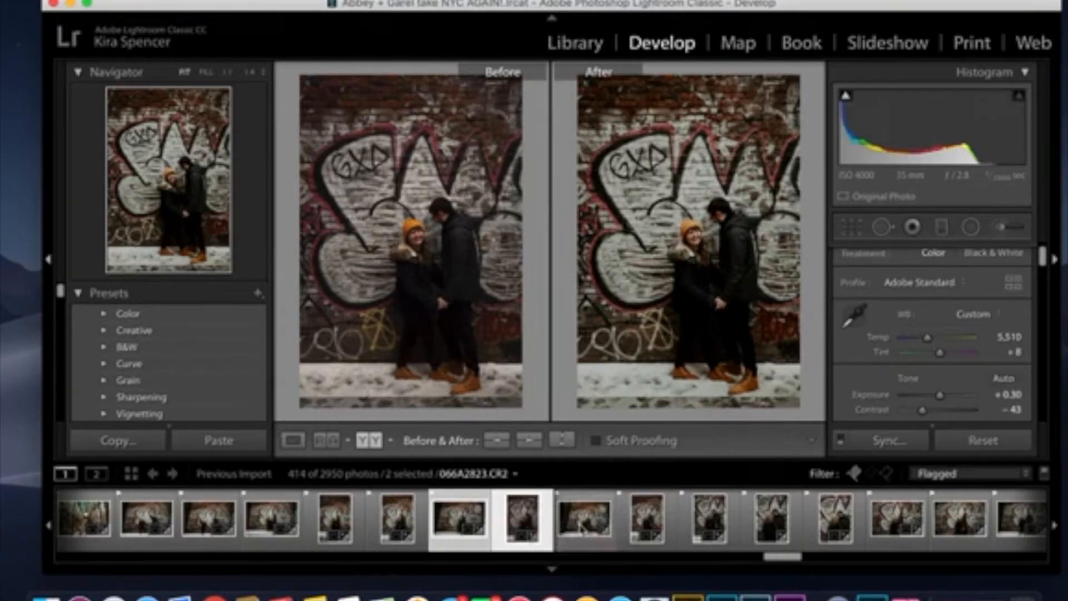
{"action": "scroll", "coordinate": [523, 516], "scroll_direction": "right", "scroll_amount": 5}
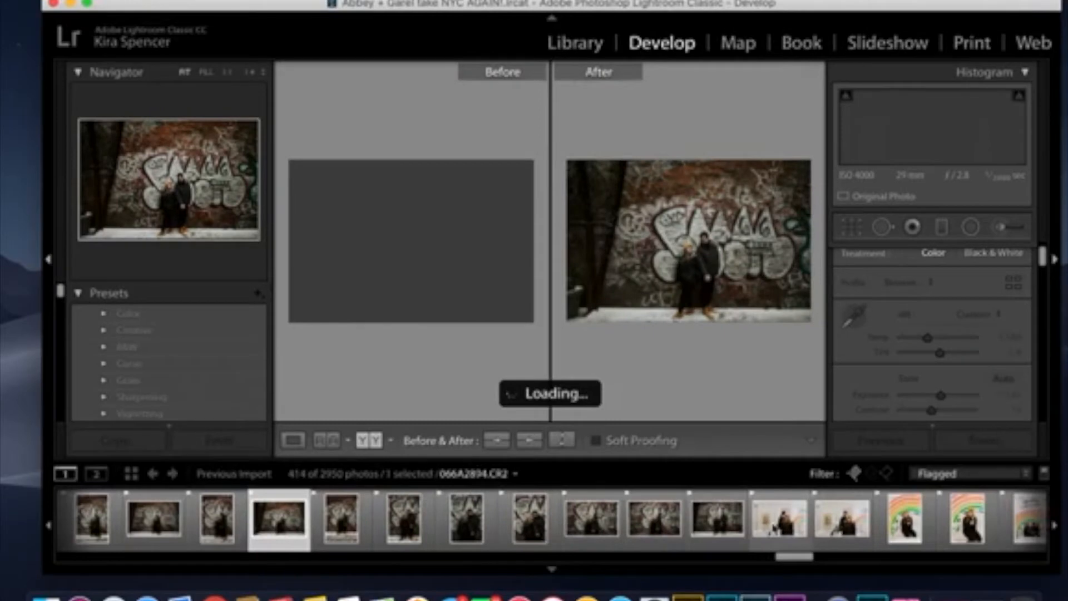
{"action": "left_click", "coordinate": [298, 442]}
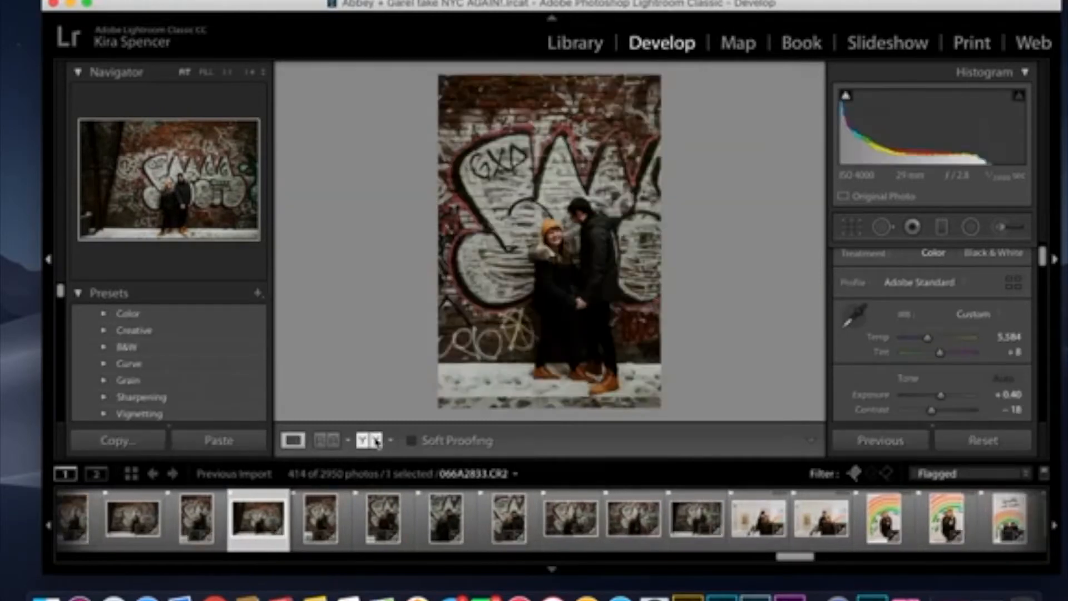
- Cycle 066A2833.CR2 through the left/right, split and top/bottom before/after layouts, and return to the single-photo view
{"action": "left_click", "coordinate": [371, 441]}
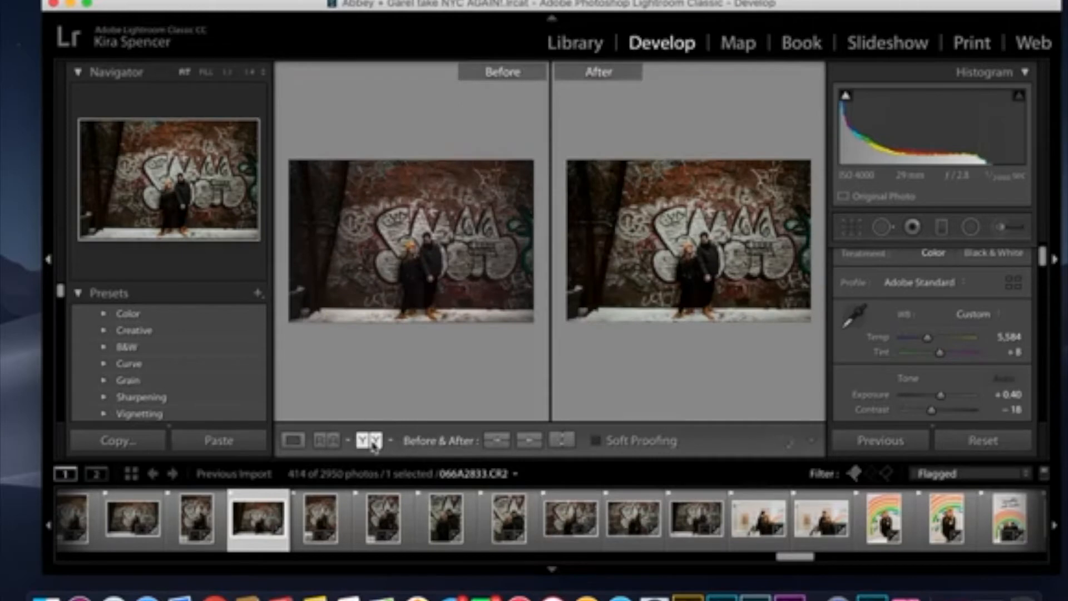
{"action": "left_click", "coordinate": [391, 441]}
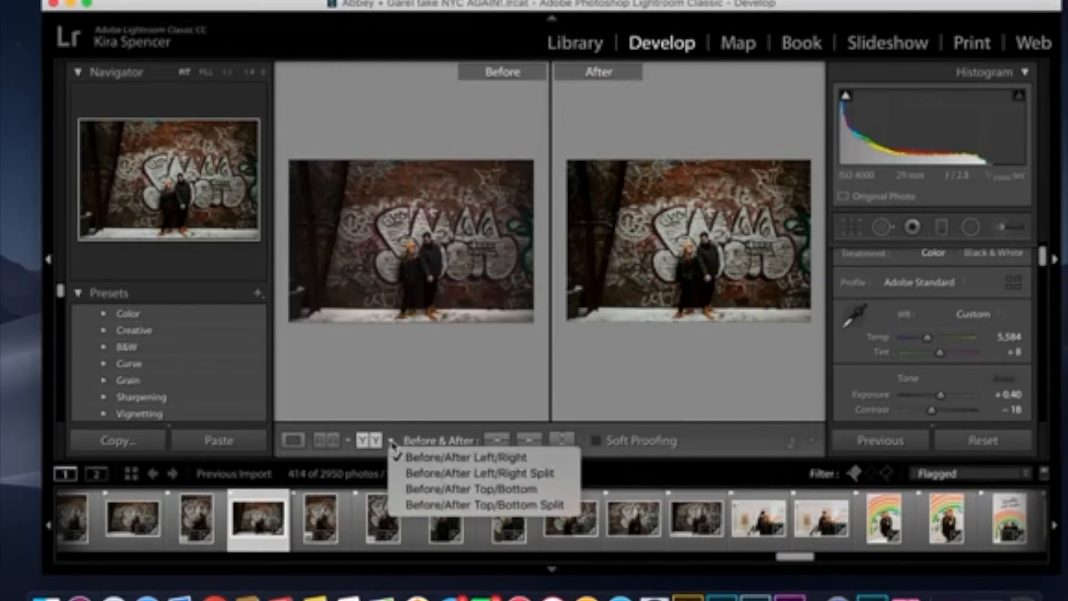
{"action": "left_click", "coordinate": [403, 474]}
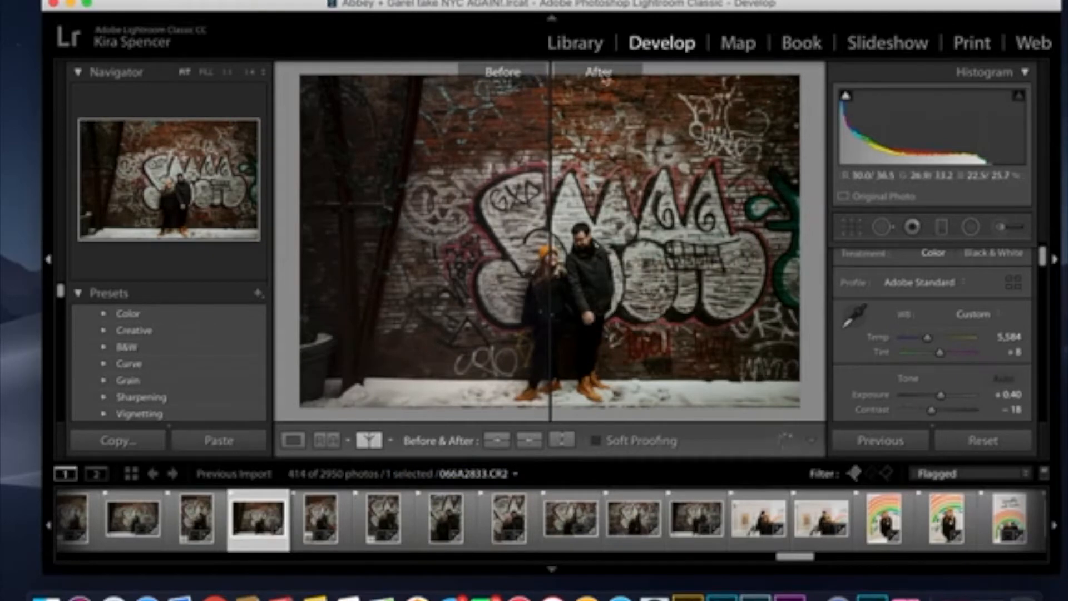
{"action": "left_click", "coordinate": [370, 441]}
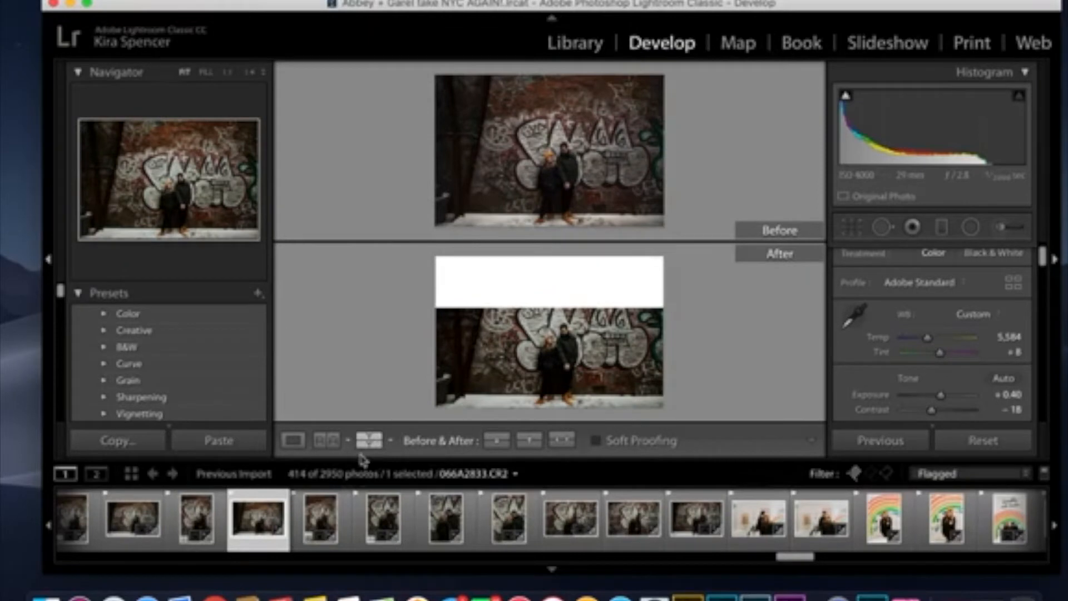
{"action": "left_click", "coordinate": [368, 443]}
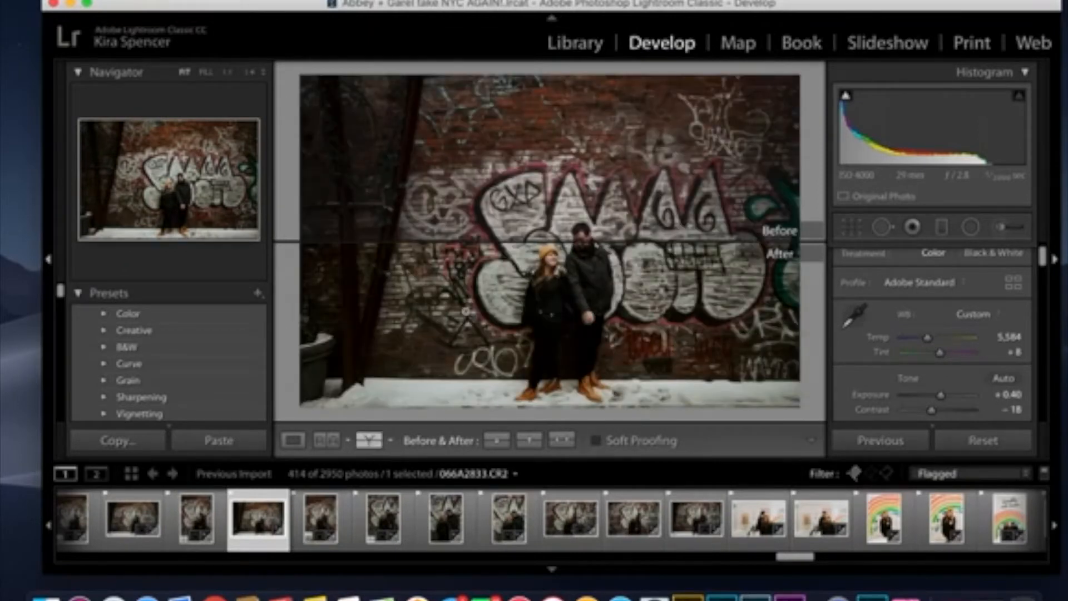
{"action": "left_click", "coordinate": [366, 444]}
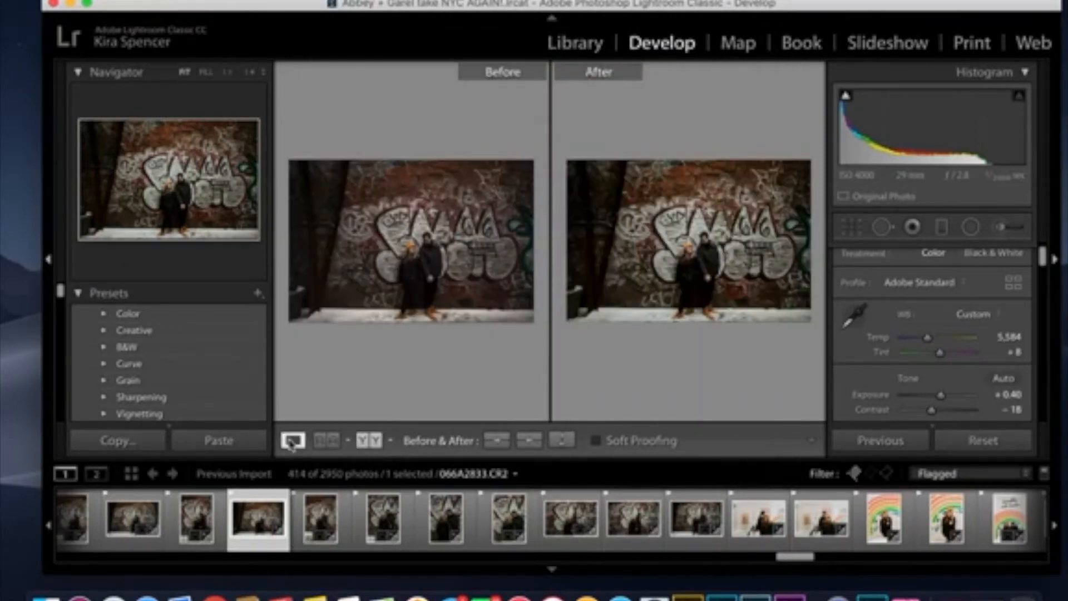
{"action": "left_click", "coordinate": [293, 441]}
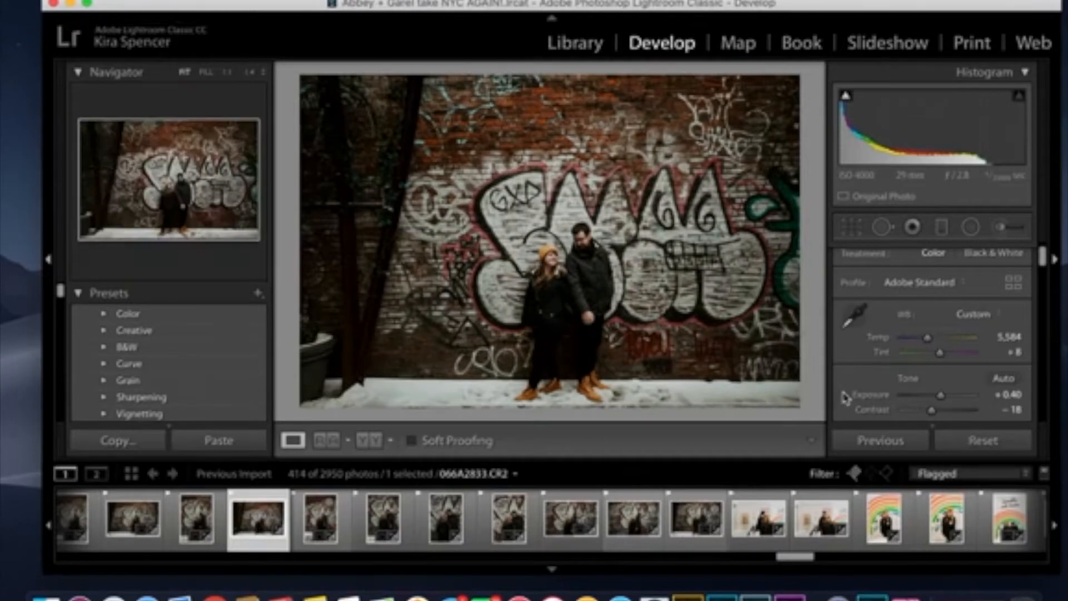
- Review the Tone Curve and Split Toning settings of 066A2833.CR2
{"action": "scroll", "coordinate": [846, 398], "scroll_direction": "down", "scroll_amount": 2}
{"action": "scroll", "coordinate": [846, 398], "scroll_direction": "down", "scroll_amount": 6}
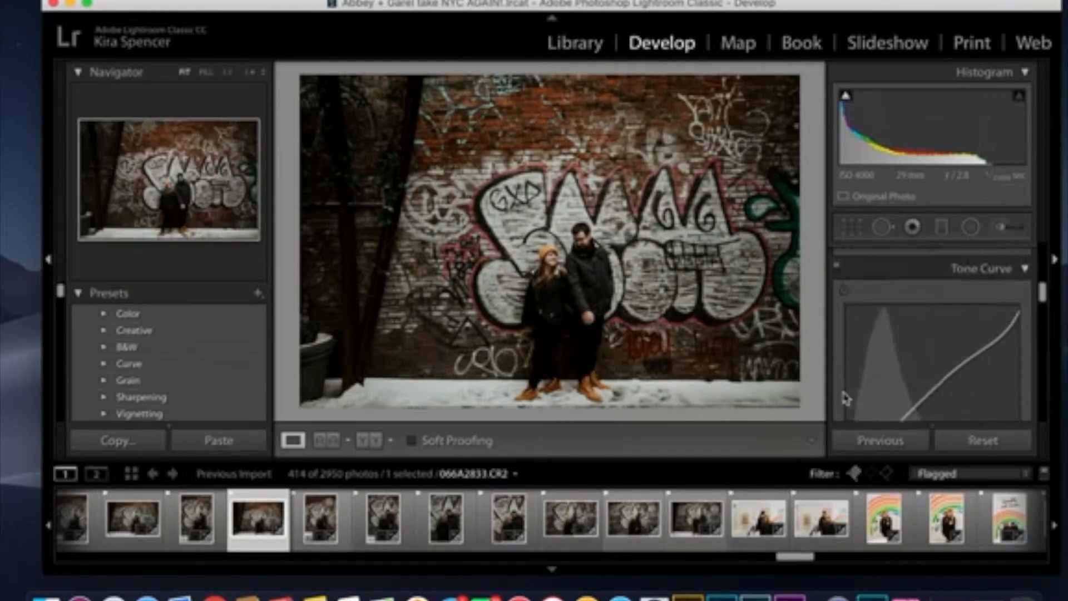
{"action": "scroll", "coordinate": [846, 398], "scroll_direction": "down", "scroll_amount": 8}
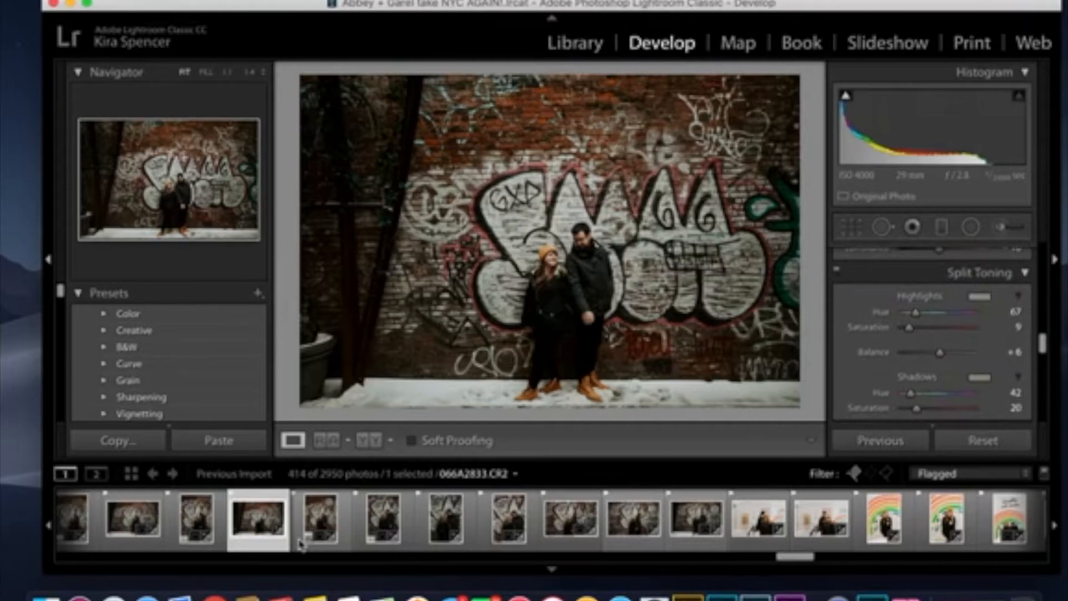
- View 066A2823.CR2 and the arm-raised graffiti-wall photo 066A2769.CR2, closing the crop tool without cropping
{"action": "left_click", "coordinate": [196, 519]}
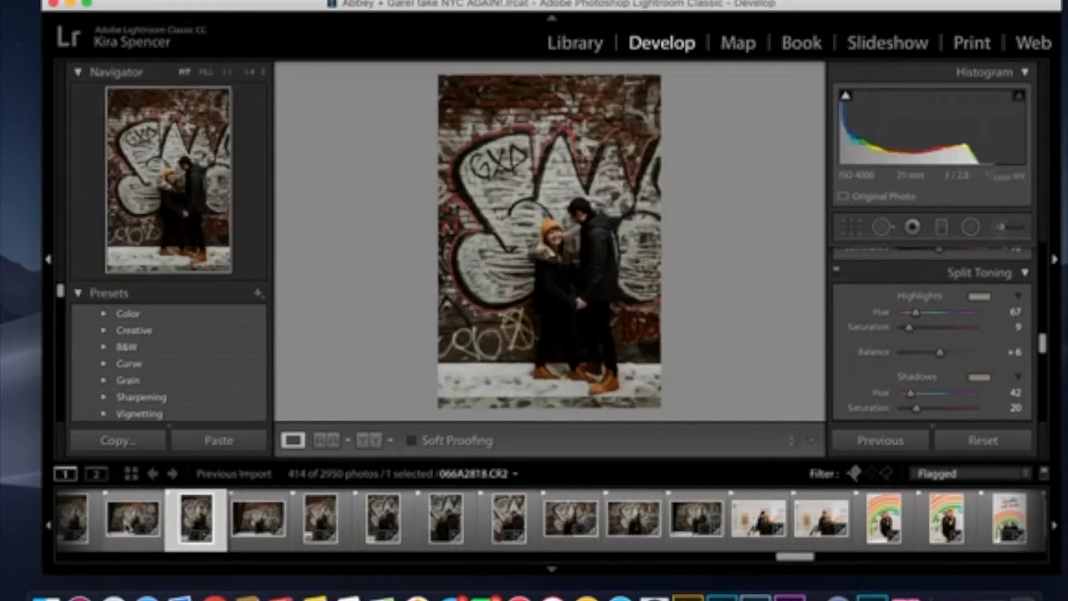
{"action": "scroll", "coordinate": [242, 532], "scroll_direction": "up", "scroll_amount": 5}
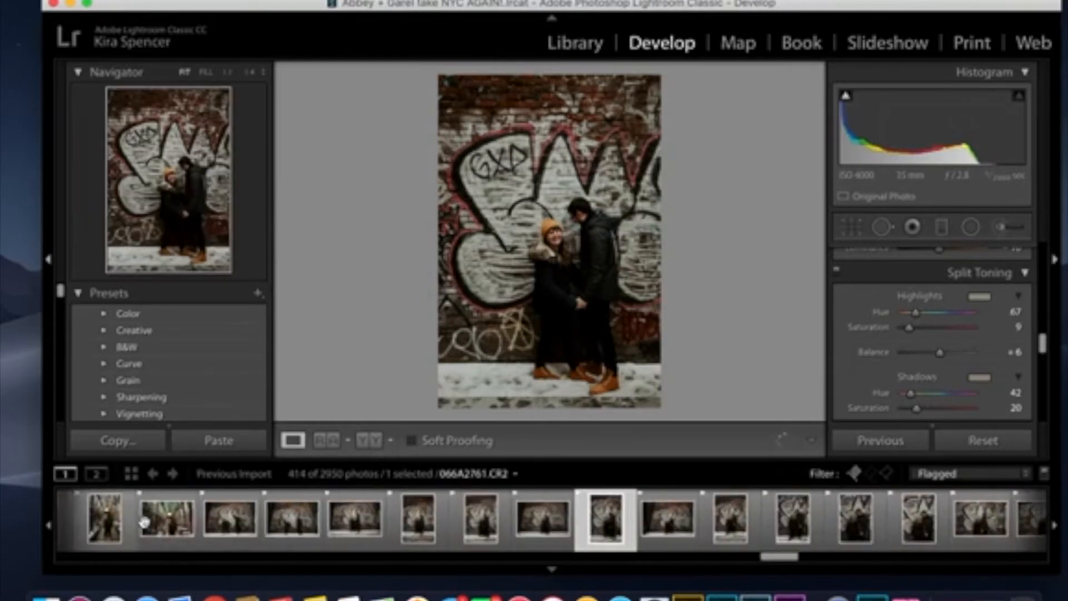
{"action": "key", "text": "r"}
{"action": "left_click", "coordinate": [240, 531]}
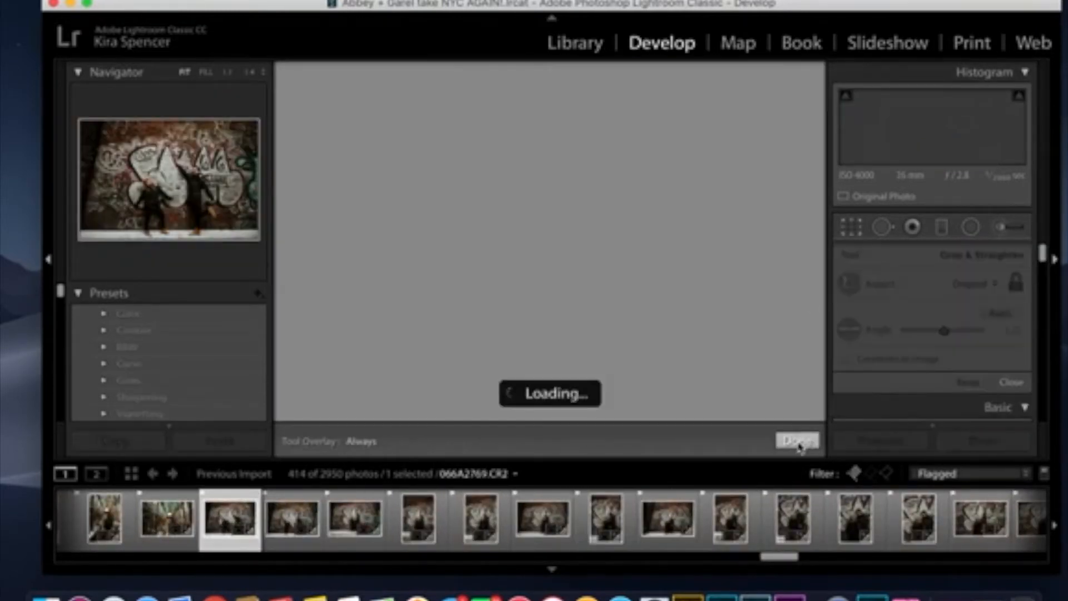
{"action": "left_click", "coordinate": [798, 442]}
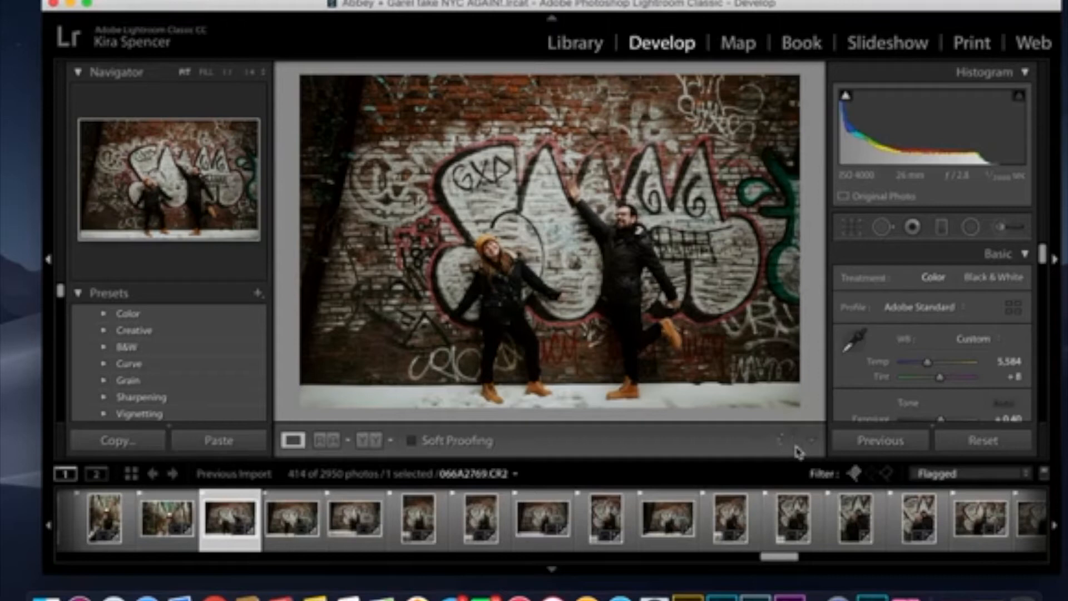
- Browse back to the earlier snowy-park photos and open the portrait of the smiling woman in the yellow hat
{"action": "left_click_drag", "start_coordinate": [779, 559], "coordinate": [492, 572]}
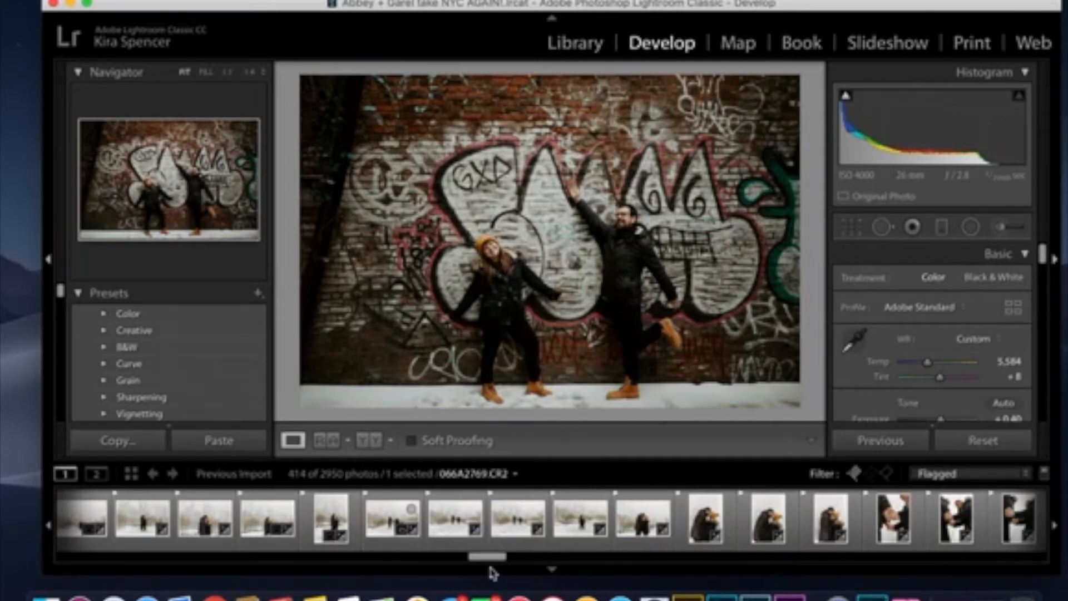
{"action": "scroll", "coordinate": [704, 522], "scroll_direction": "left", "scroll_amount": 10}
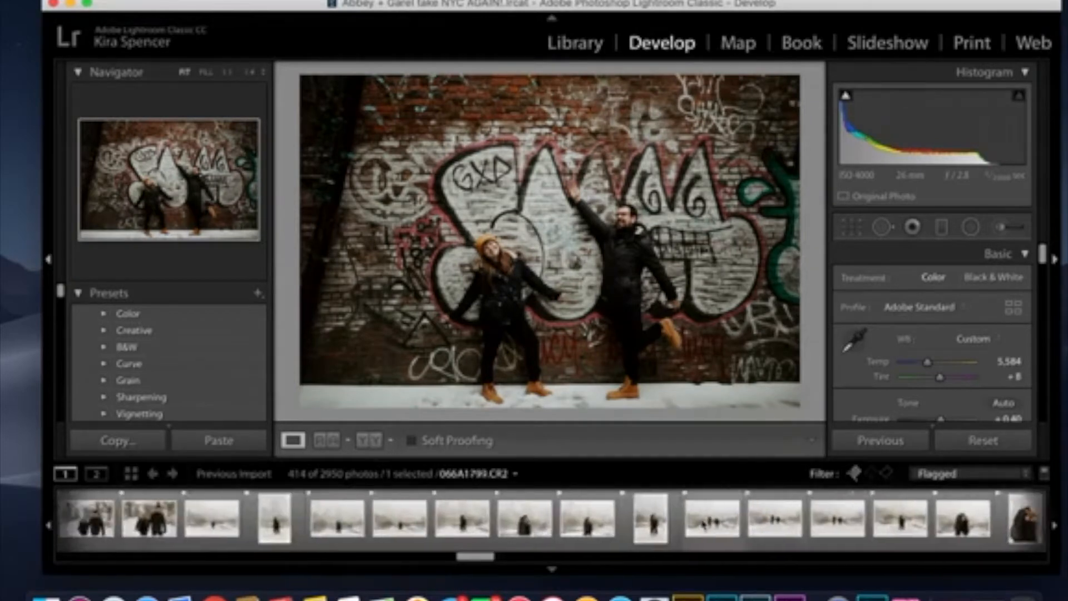
{"action": "scroll", "coordinate": [417, 521], "scroll_direction": "left", "scroll_amount": 8}
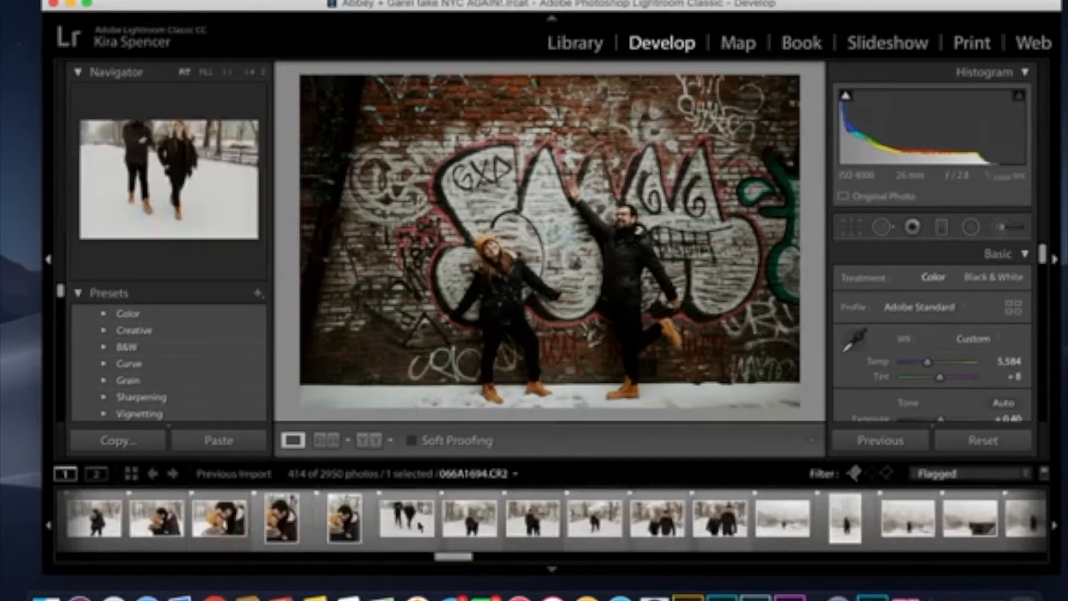
{"action": "left_click_drag", "start_coordinate": [425, 562], "coordinate": [243, 575]}
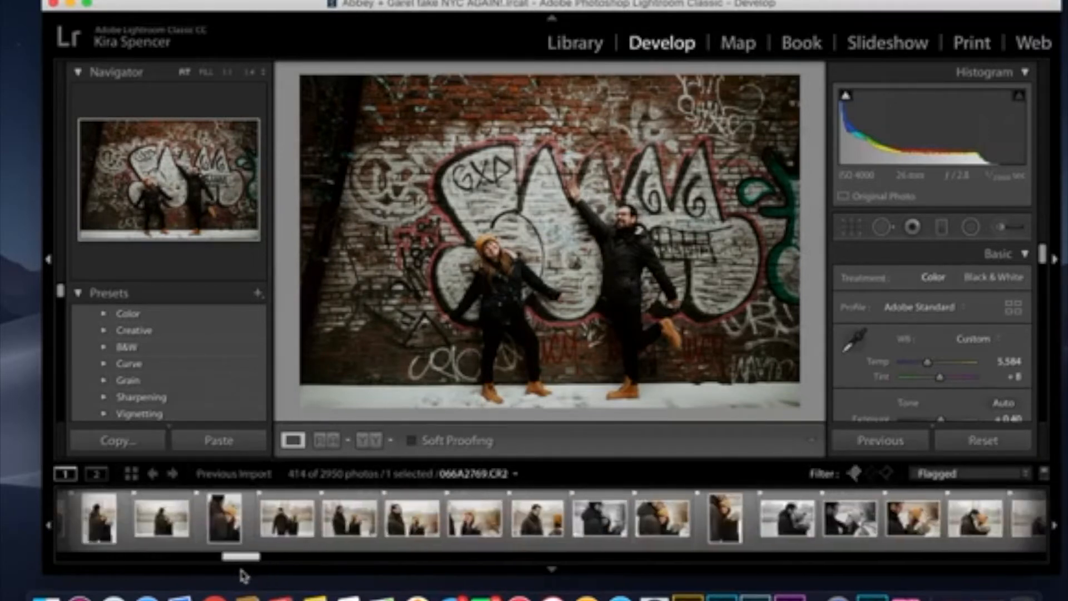
{"action": "left_click", "coordinate": [475, 518]}
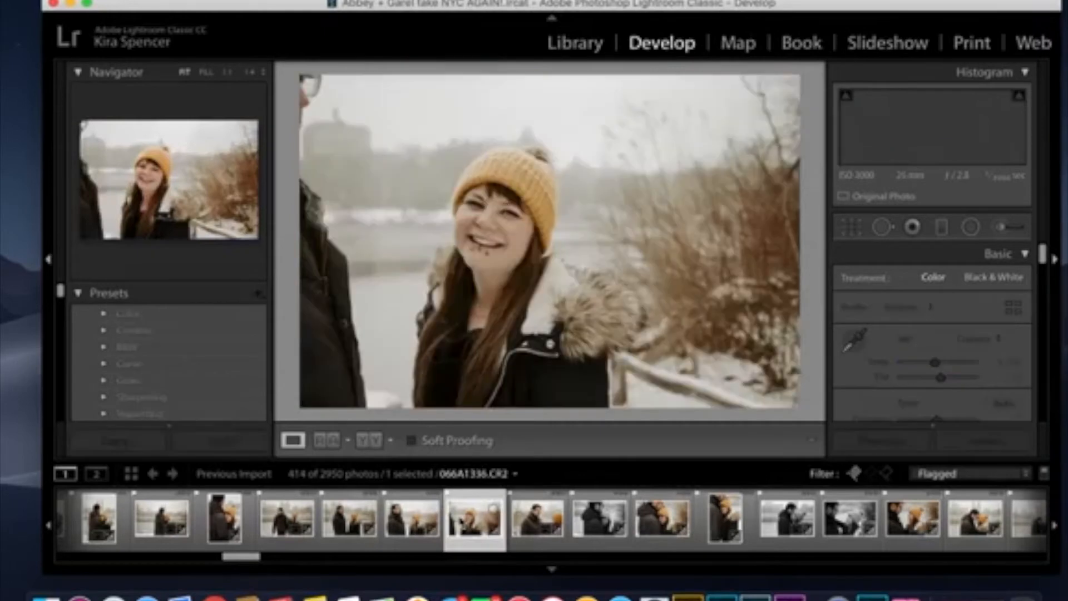
- Look at the external editing options for 066A1336.CR2, including Adobe Photoshop CC 2019
{"action": "right_click", "coordinate": [460, 522]}
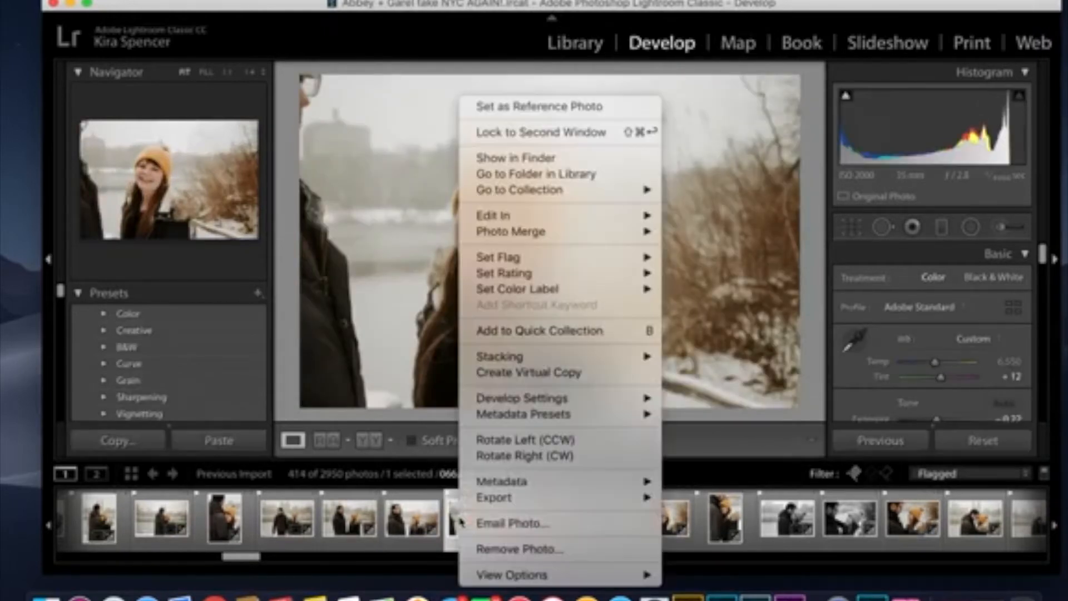
{"action": "mouse_move", "coordinate": [544, 223]}
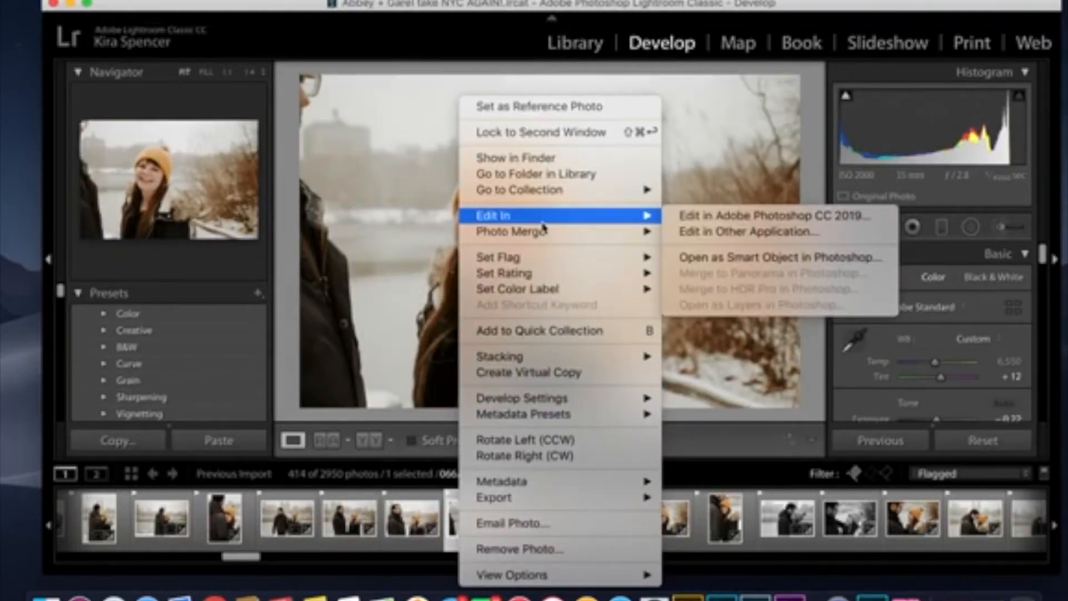
{"action": "left_click", "coordinate": [677, 224]}
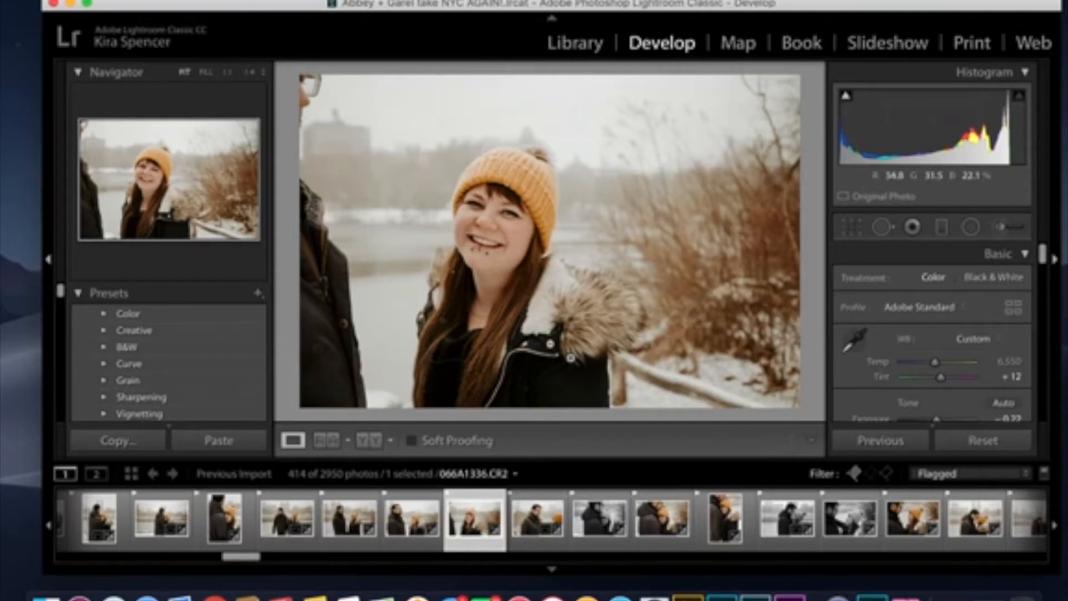
{"action": "left_click", "coordinate": [457, 597]}
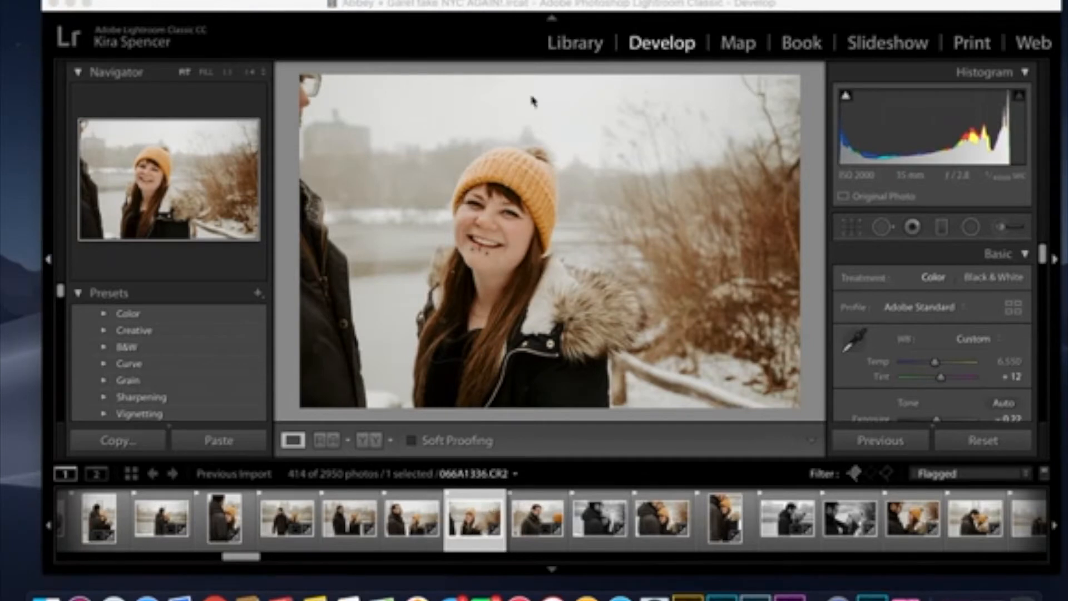
{"action": "left_click", "coordinate": [281, 6]}
- View 066A1340.CR2 and 066A1334.CR2, and send 066A1336.CR2 to Photoshop for editing
{"action": "left_click", "coordinate": [354, 494]}
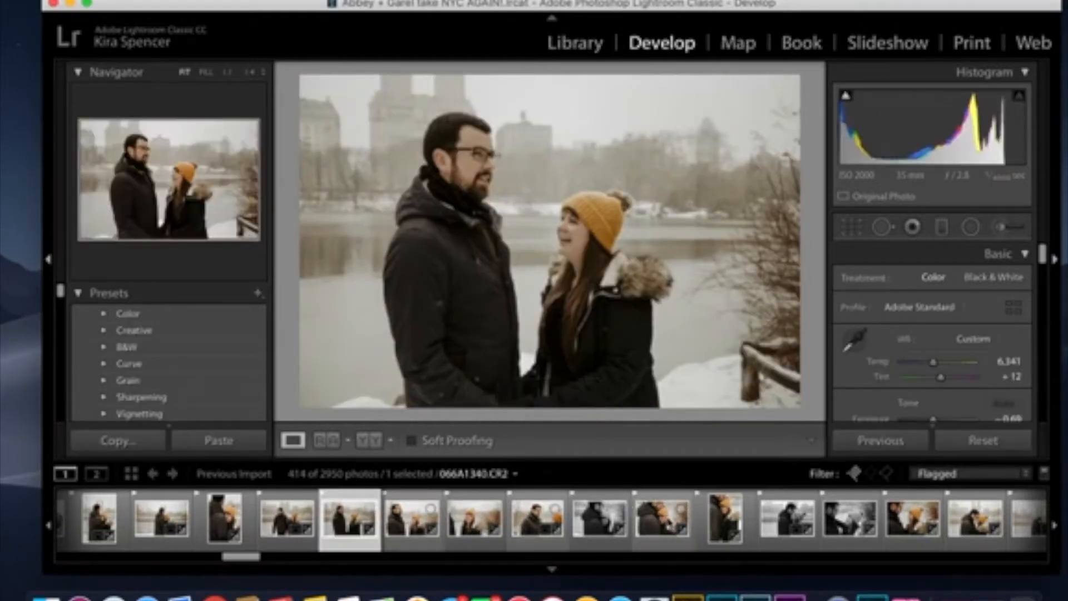
{"action": "left_click", "coordinate": [664, 519]}
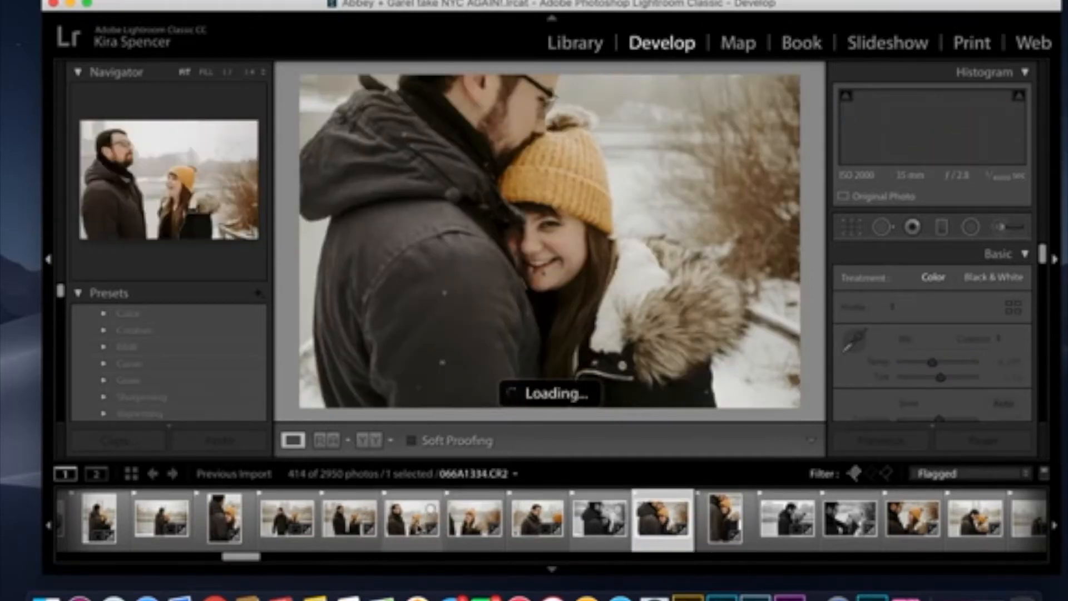
{"action": "left_click", "coordinate": [492, 510]}
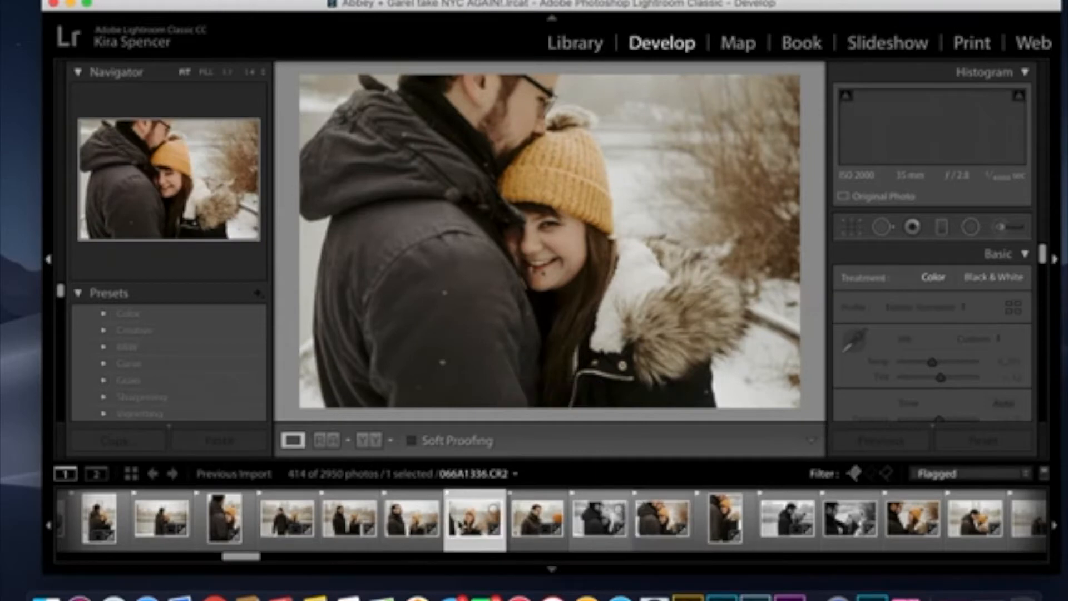
{"action": "key", "text": "super+e"}
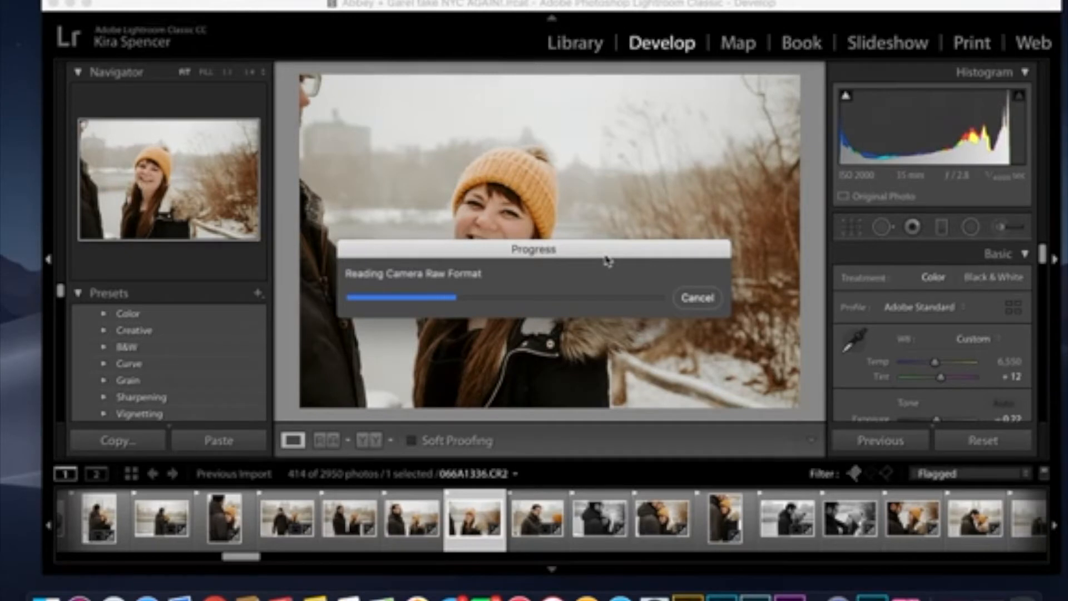
- Open the lakeside skyline photo 066A1322.CR2 and examine its Basic, Tone Curve and HSL/Color settings
{"action": "left_click", "coordinate": [585, 538]}
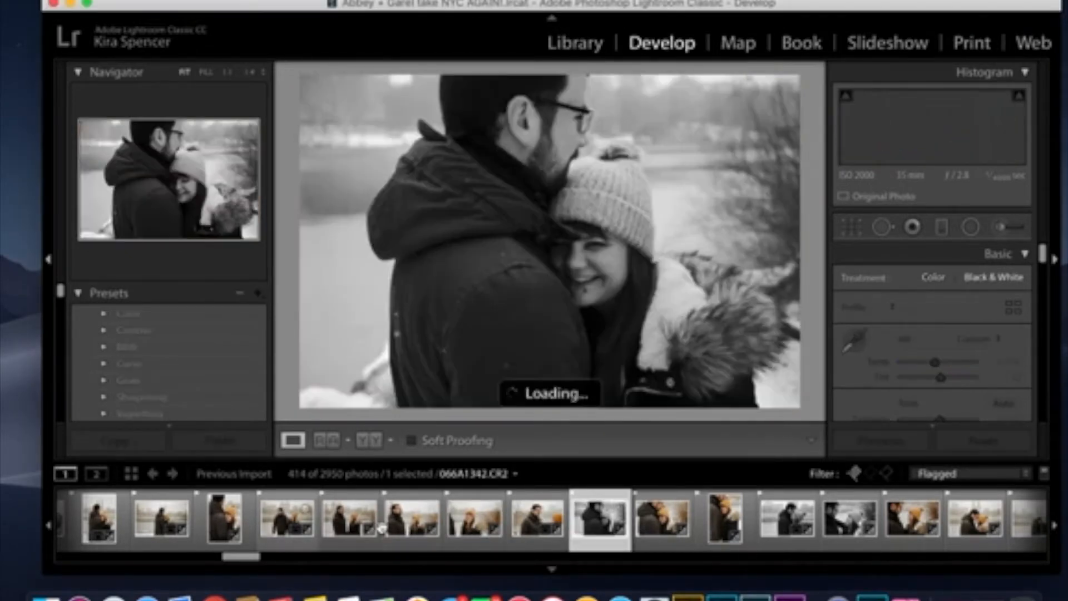
{"action": "left_click", "coordinate": [151, 526]}
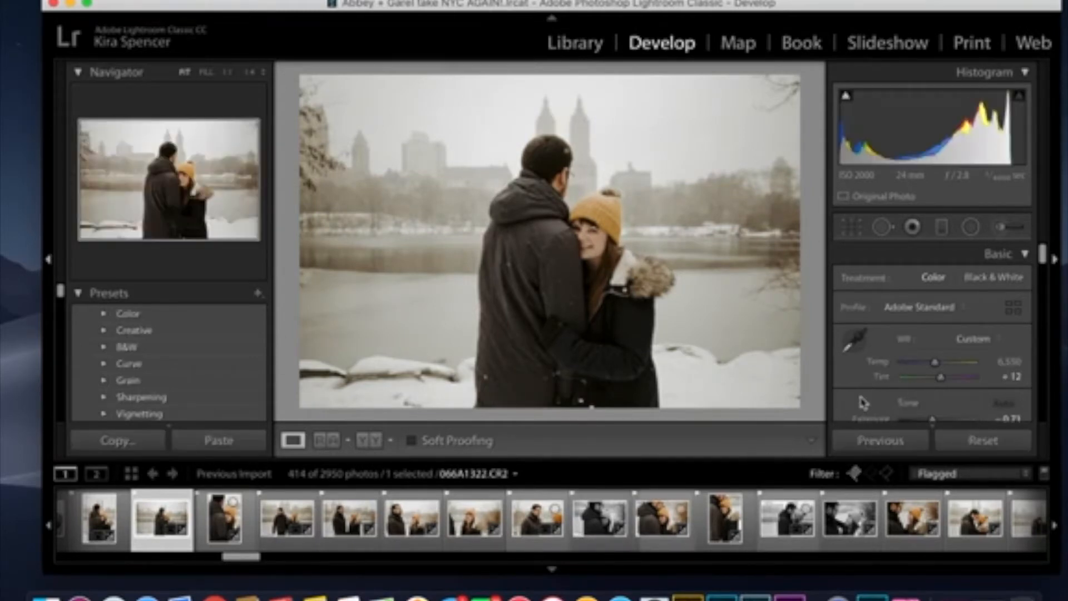
{"action": "scroll", "coordinate": [852, 400], "scroll_direction": "down", "scroll_amount": 10}
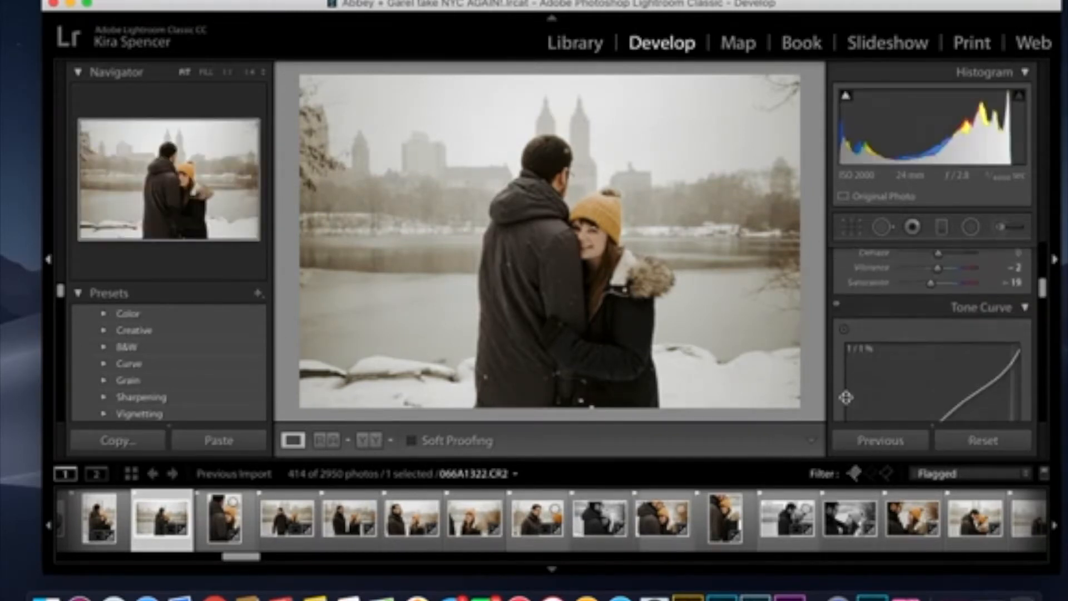
{"action": "scroll", "coordinate": [846, 397], "scroll_direction": "down", "scroll_amount": 5}
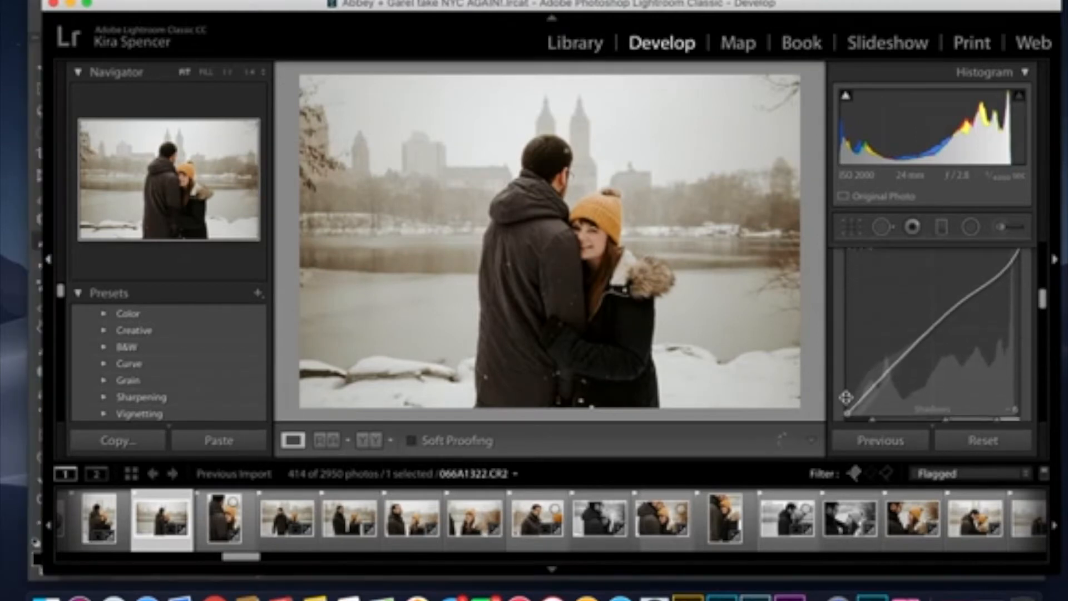
{"action": "scroll", "coordinate": [849, 397], "scroll_direction": "up", "scroll_amount": 5}
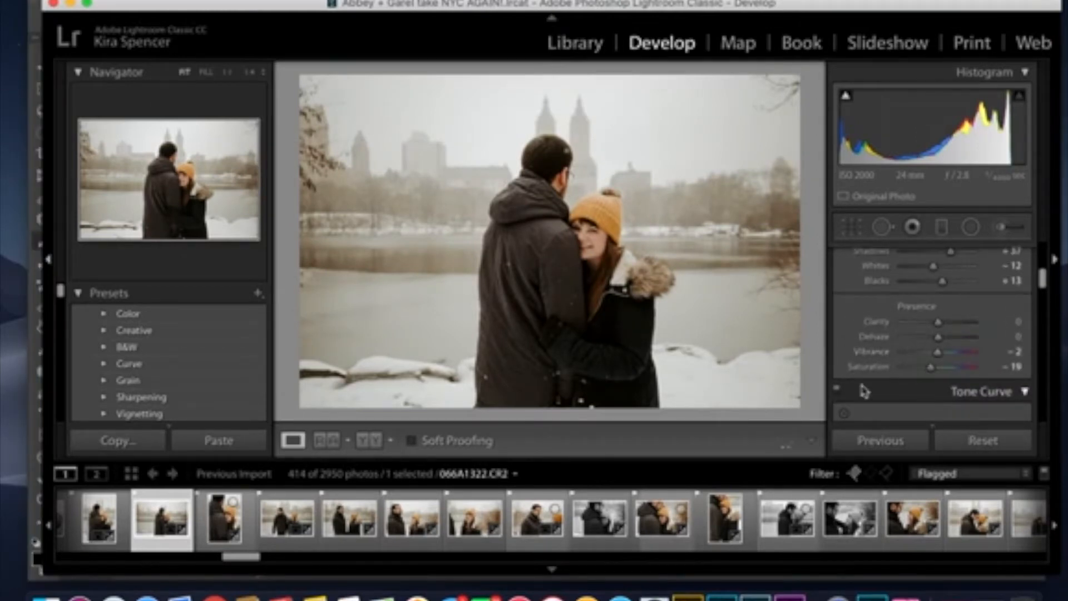
{"action": "scroll", "coordinate": [863, 392], "scroll_direction": "down", "scroll_amount": 8}
{"action": "scroll", "coordinate": [865, 391], "scroll_direction": "down", "scroll_amount": 1}
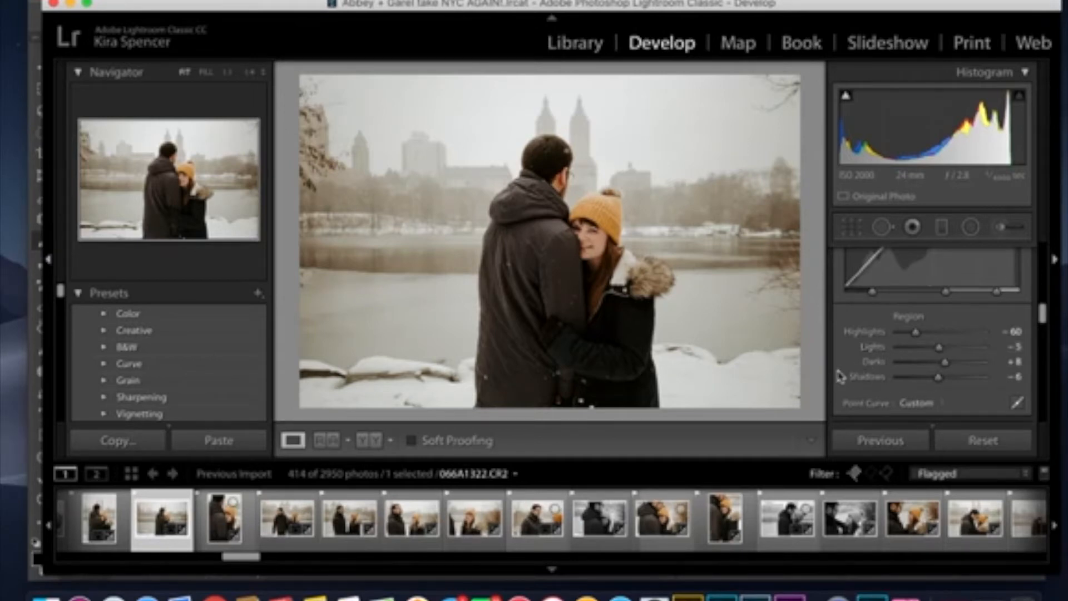
{"action": "scroll", "coordinate": [842, 378], "scroll_direction": "down", "scroll_amount": 5}
{"action": "scroll", "coordinate": [841, 375], "scroll_direction": "up", "scroll_amount": 3}
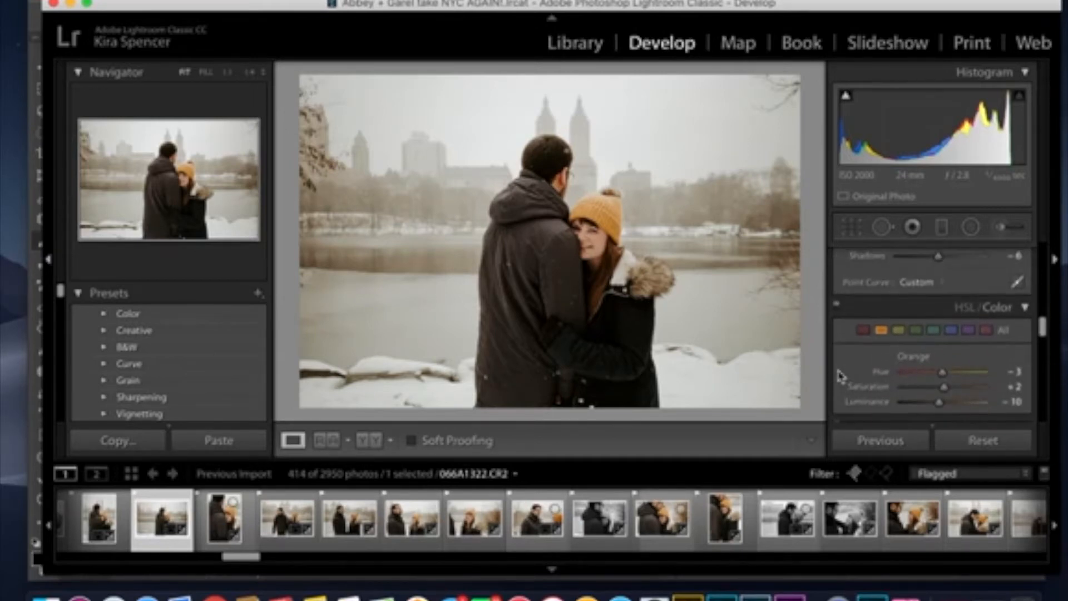
{"action": "scroll", "coordinate": [845, 382], "scroll_direction": "up", "scroll_amount": 5}
{"action": "scroll", "coordinate": [883, 367], "scroll_direction": "down", "scroll_amount": 2}
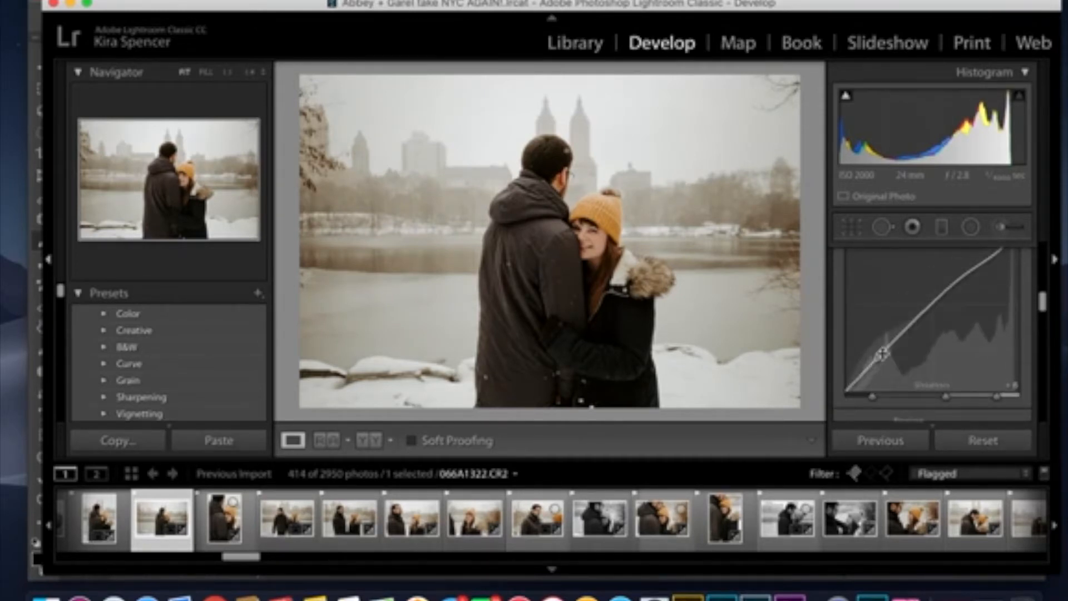
{"action": "scroll", "coordinate": [1003, 294], "scroll_direction": "up", "scroll_amount": 2}
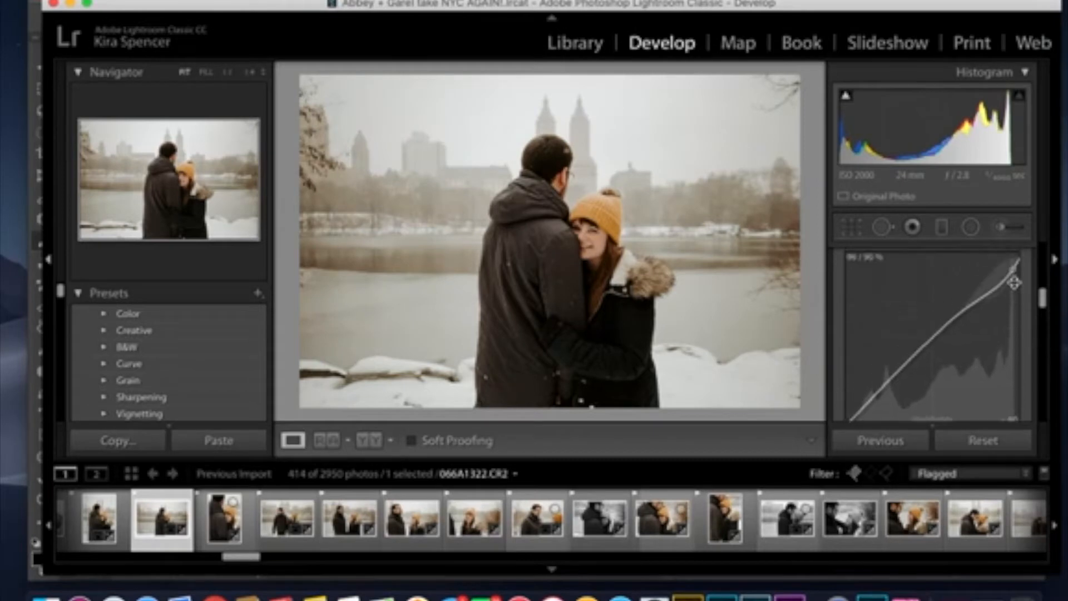
{"action": "left_click_drag", "start_coordinate": [1013, 272], "coordinate": [1007, 279]}
{"action": "scroll", "coordinate": [1006, 391], "scroll_direction": "down", "scroll_amount": 2}
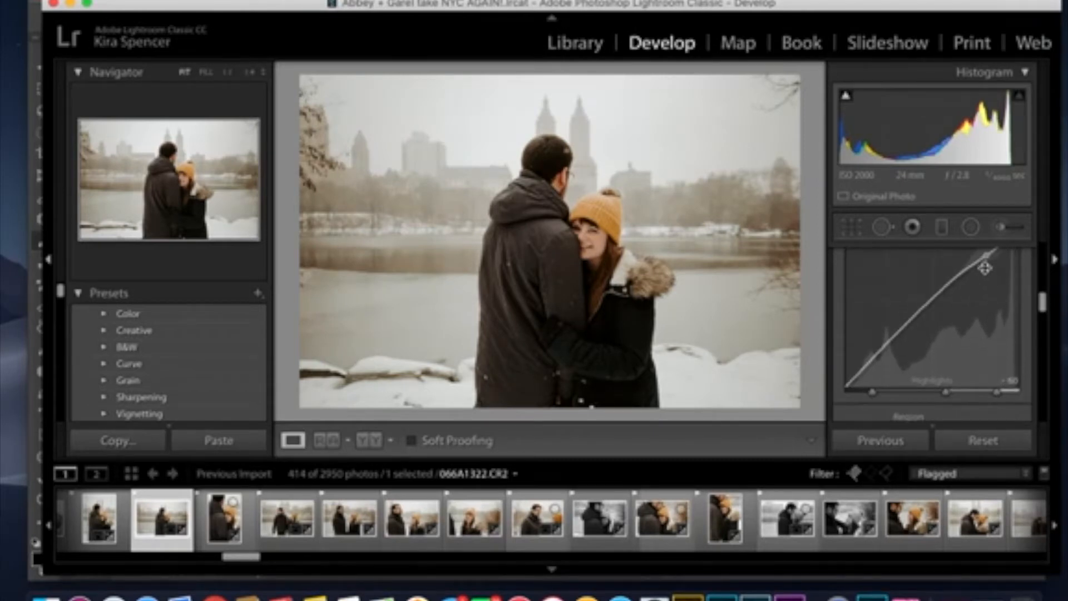
{"action": "scroll", "coordinate": [980, 371], "scroll_direction": "down", "scroll_amount": 3}
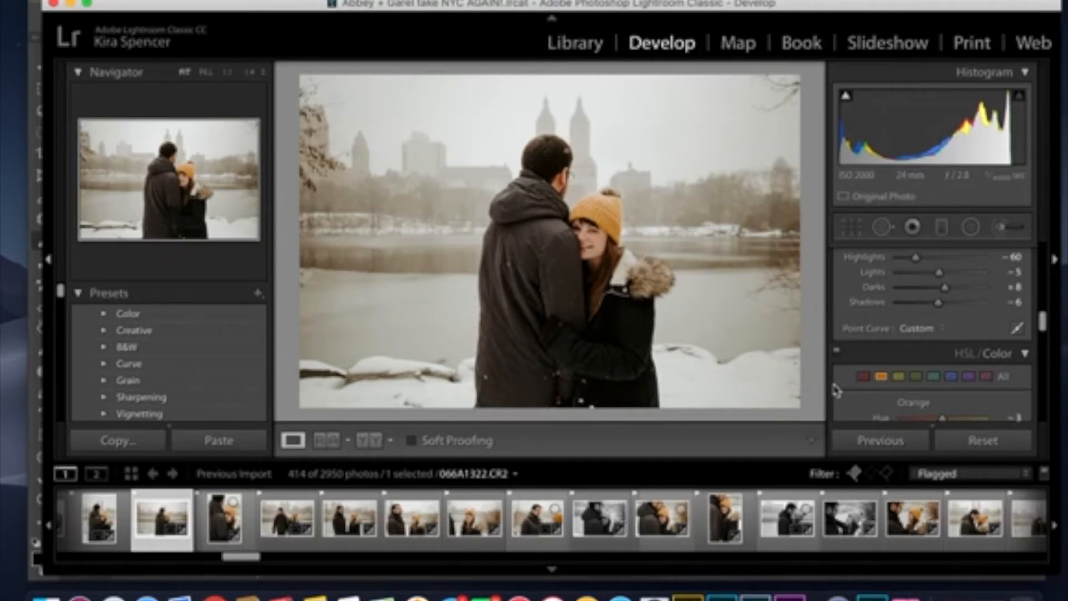
- Try the Tone Curve Highlights of 066A1322.CR2 at +87 and set them back to -60
{"action": "scroll", "coordinate": [868, 334], "scroll_direction": "up", "scroll_amount": 1}
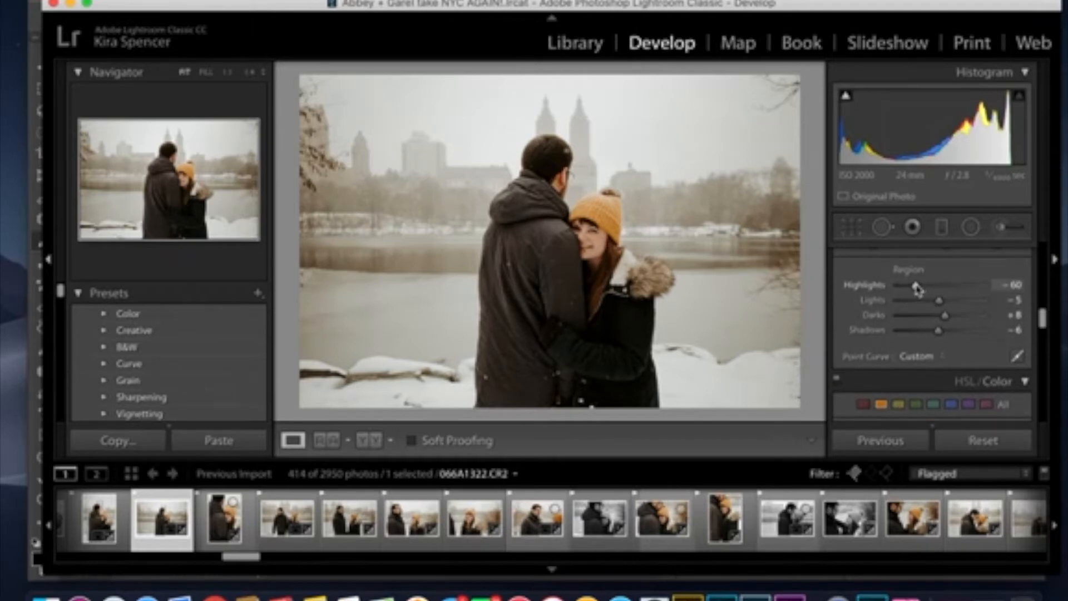
{"action": "left_click_drag", "start_coordinate": [939, 288], "coordinate": [981, 302]}
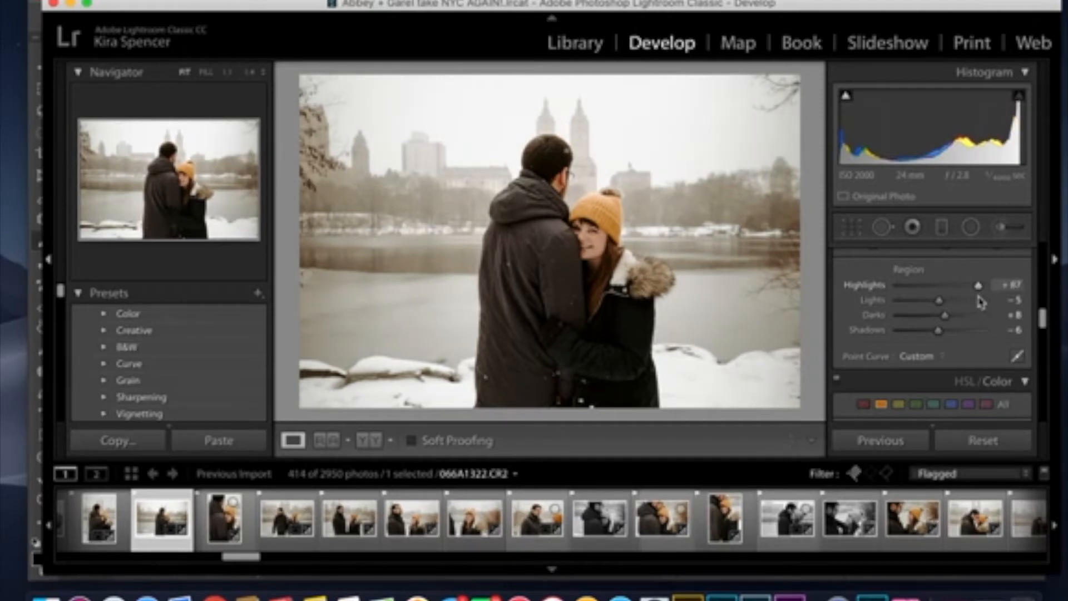
{"action": "left_click_drag", "start_coordinate": [981, 302], "coordinate": [920, 307]}
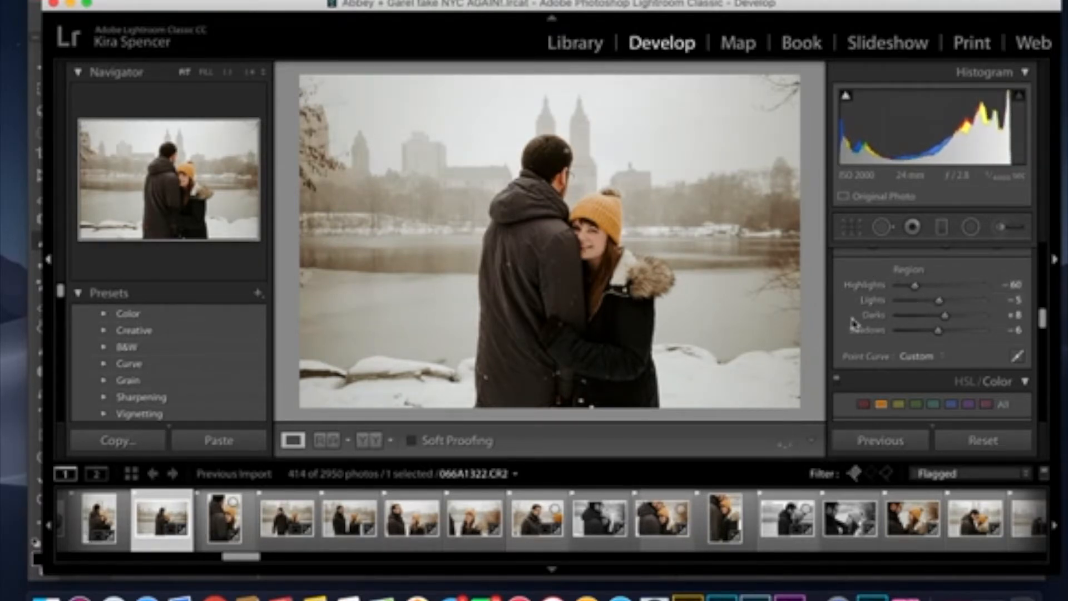
{"action": "scroll", "coordinate": [850, 324], "scroll_direction": "down", "scroll_amount": 5}
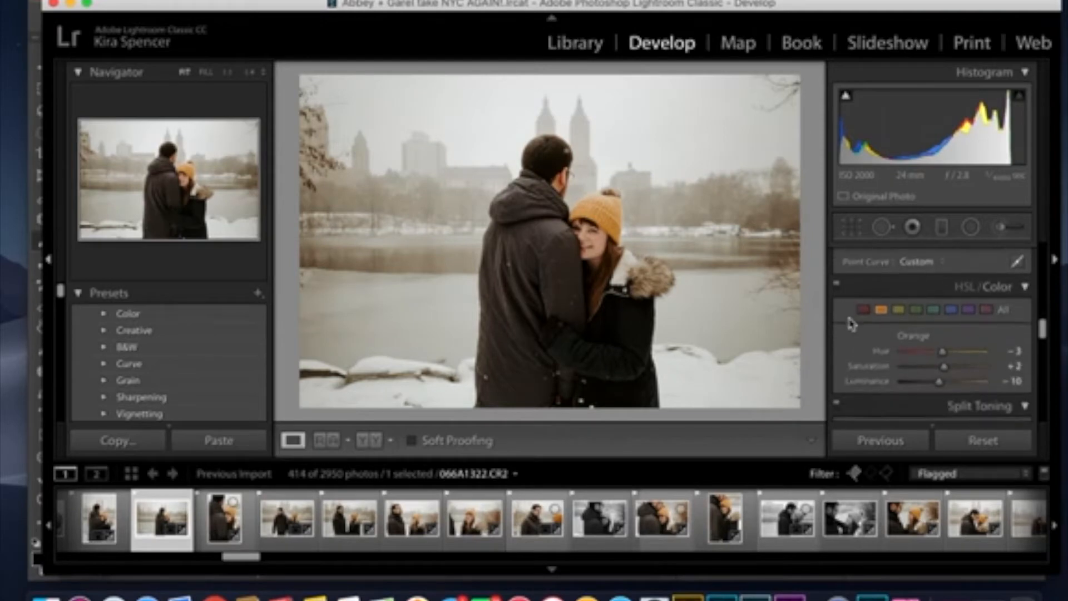
{"action": "scroll", "coordinate": [850, 324], "scroll_direction": "up", "scroll_amount": 1}
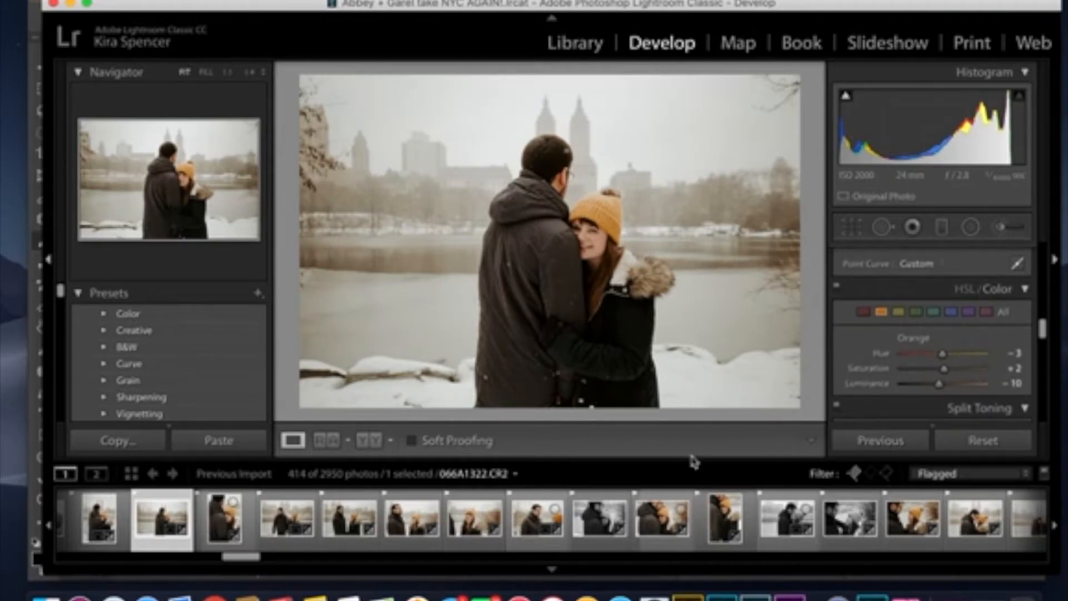
- Switch to Photoshop, to the document 066A1336.CR2
{"action": "left_click", "coordinate": [872, 597]}
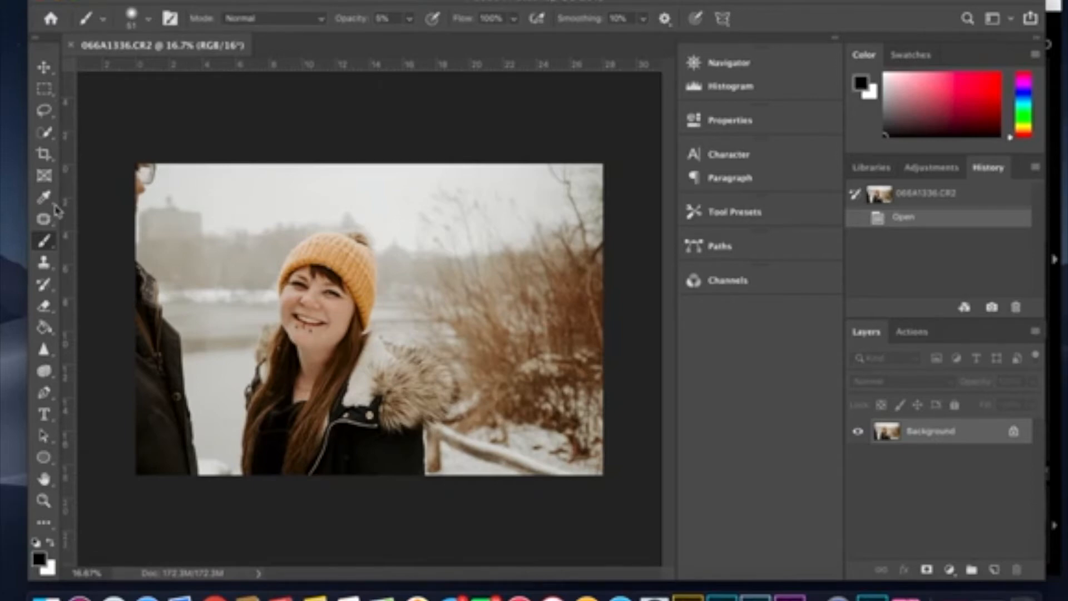
{"action": "left_click", "coordinate": [407, 1]}
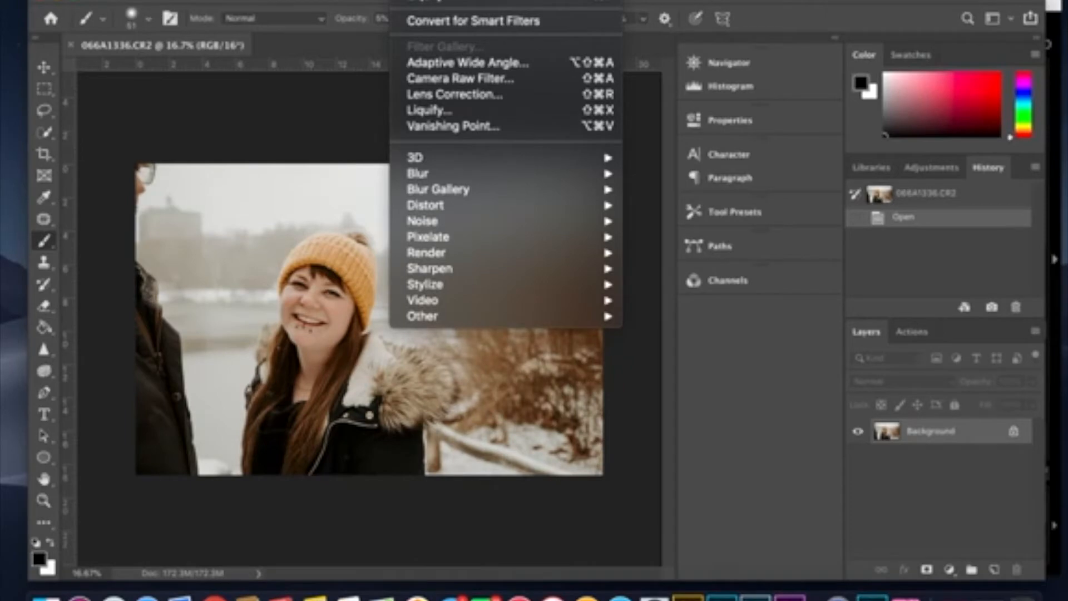
{"action": "left_click", "coordinate": [471, 112]}
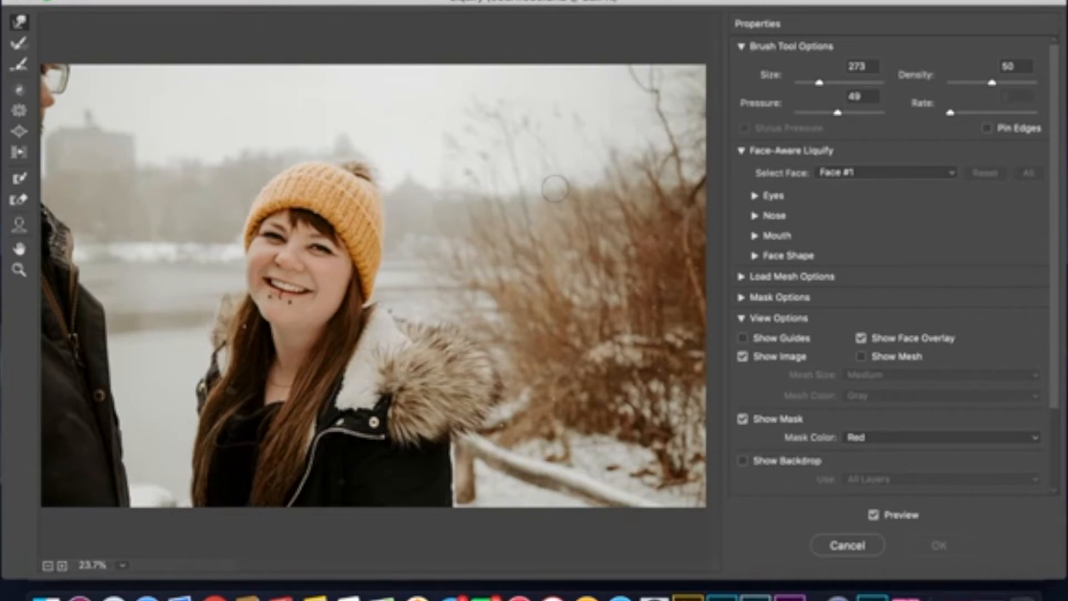
{"action": "left_click_drag", "start_coordinate": [819, 83], "coordinate": [823, 84]}
{"action": "left_click", "coordinate": [845, 546]}
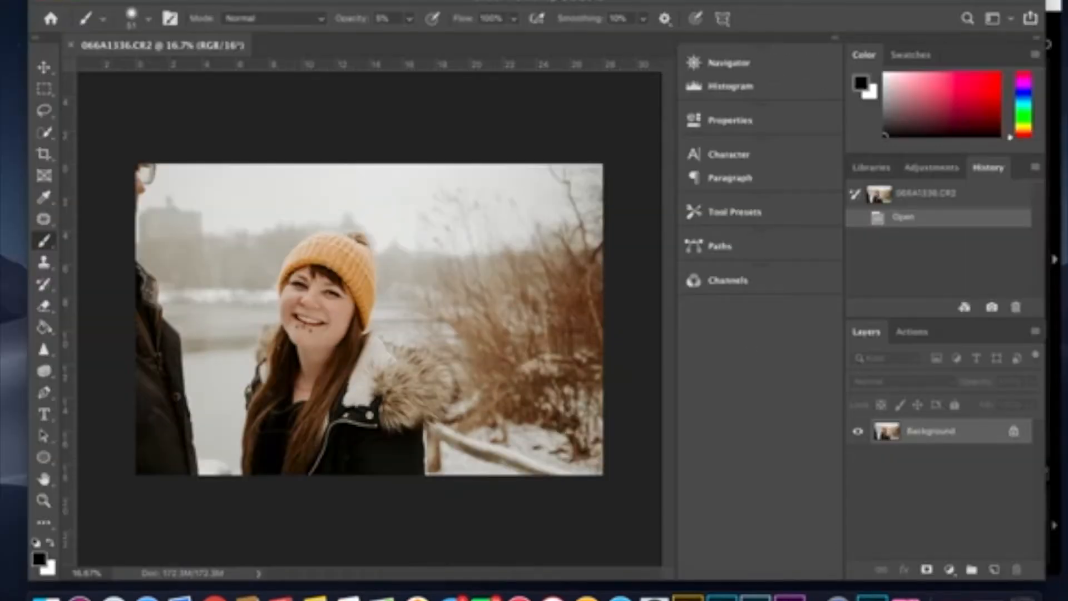
- Use the Liquify filter on 066A1336.CR2 with a brush size of 918 to slightly reshape the woman's face, and apply it
{"action": "left_click", "coordinate": [433, 1]}
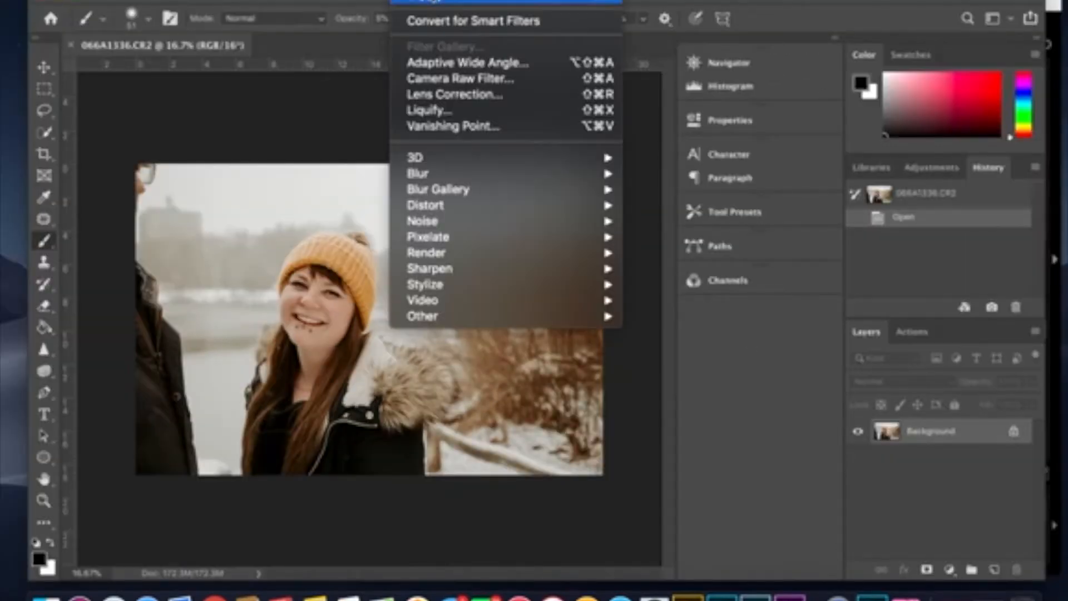
{"action": "left_click", "coordinate": [431, 111]}
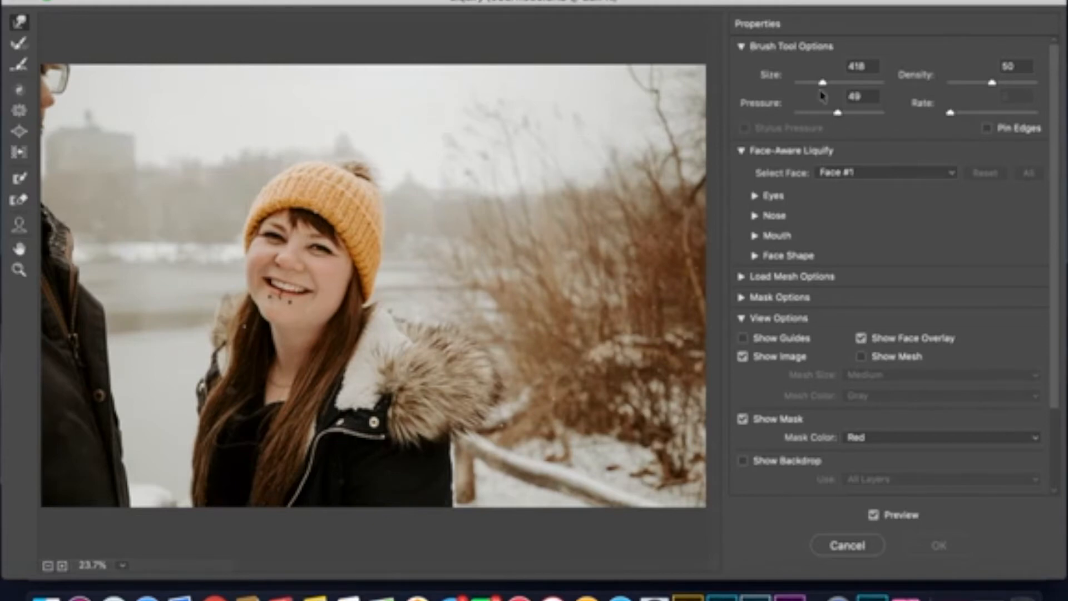
{"action": "left_click_drag", "start_coordinate": [823, 85], "coordinate": [825, 83]}
{"action": "left_click_drag", "start_coordinate": [831, 85], "coordinate": [832, 86]}
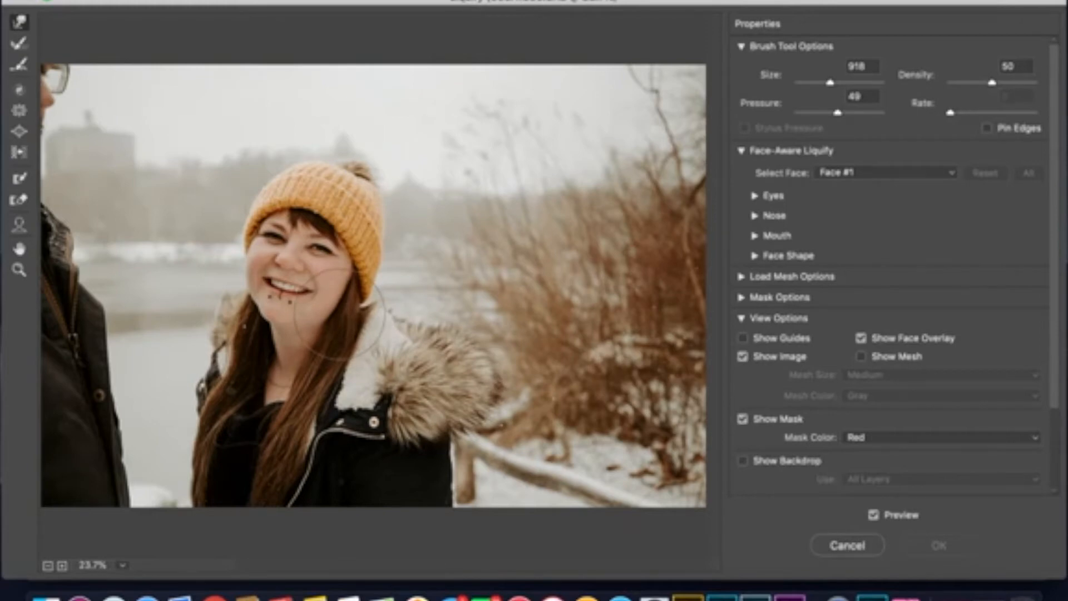
{"action": "left_click", "coordinate": [337, 313]}
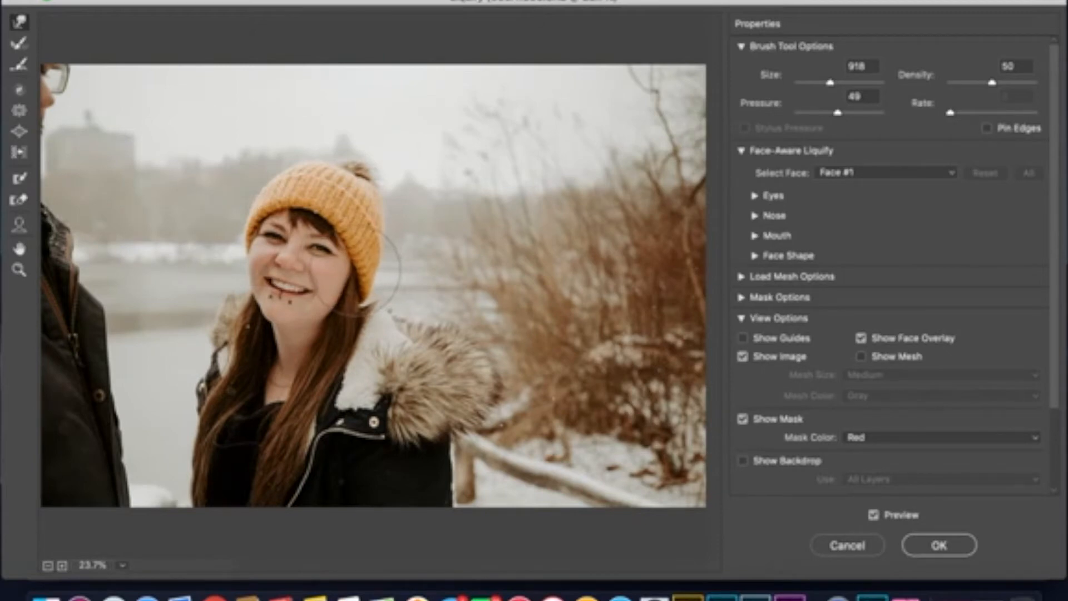
{"action": "left_click", "coordinate": [946, 542]}
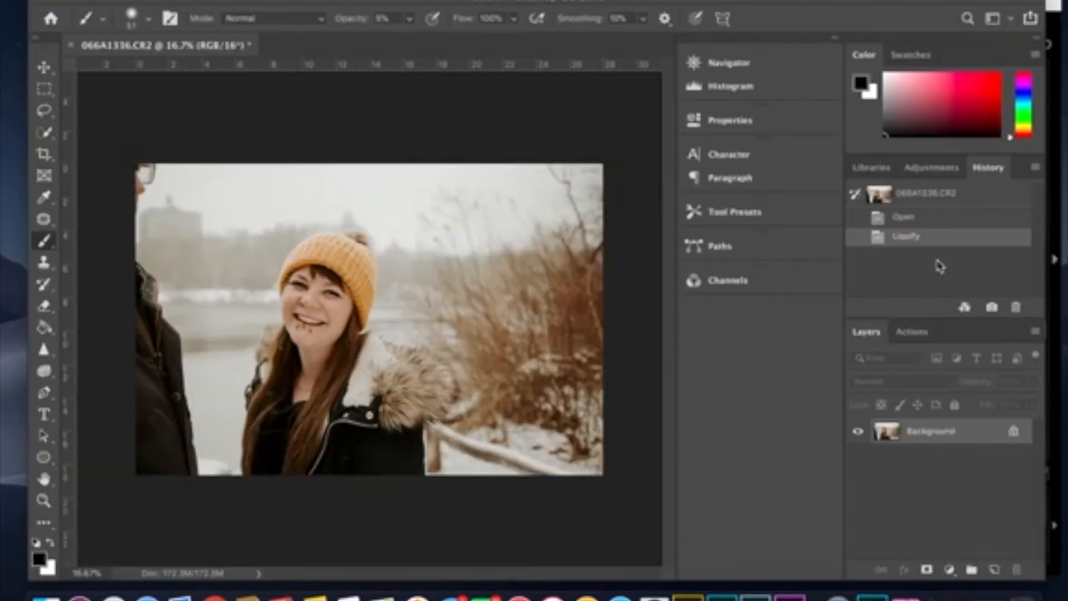
- Compare the photo before and after the Liquify edit using the history states, ending on the Liquify state
{"action": "left_click", "coordinate": [927, 224]}
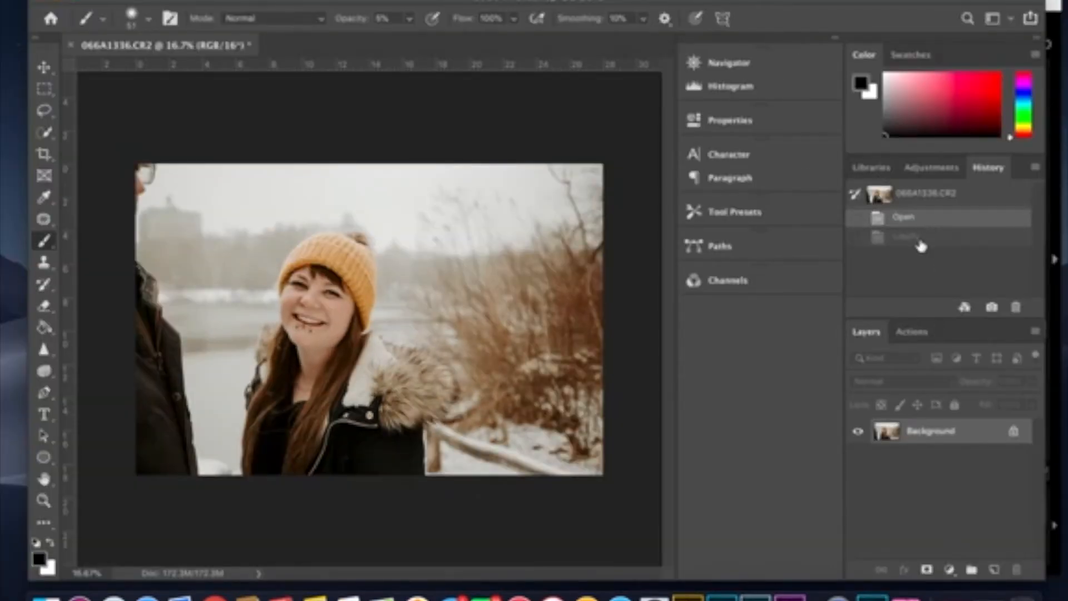
{"action": "left_click", "coordinate": [921, 239]}
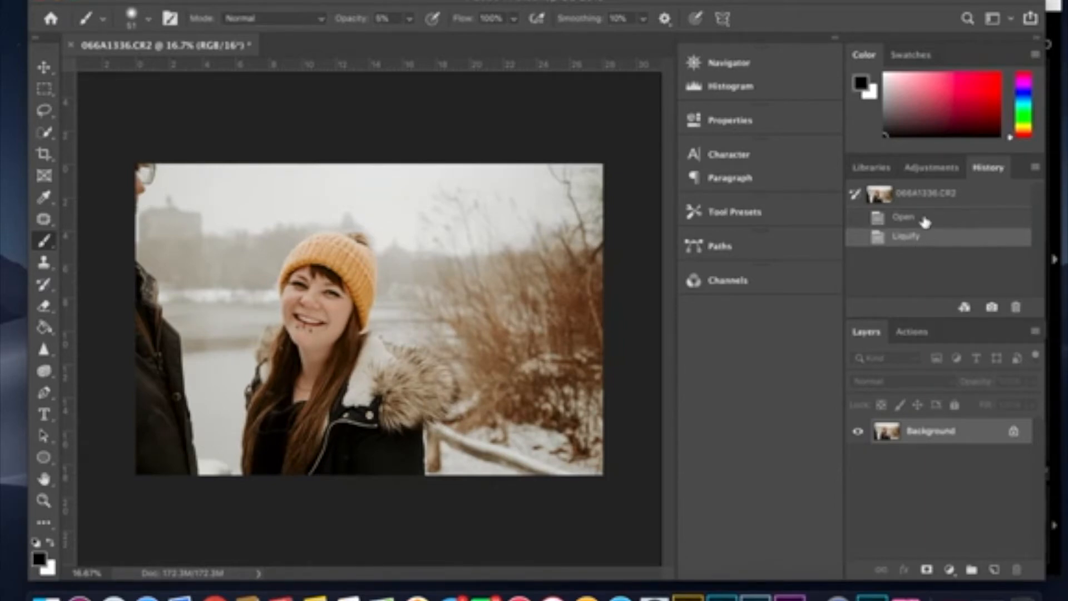
- Alternate between the Open and Liquify history states again, finish on Liquify, and dismiss the browser notification
{"action": "left_click", "coordinate": [925, 223]}
{"action": "left_click", "coordinate": [923, 239]}
{"action": "left_click", "coordinate": [911, 221]}
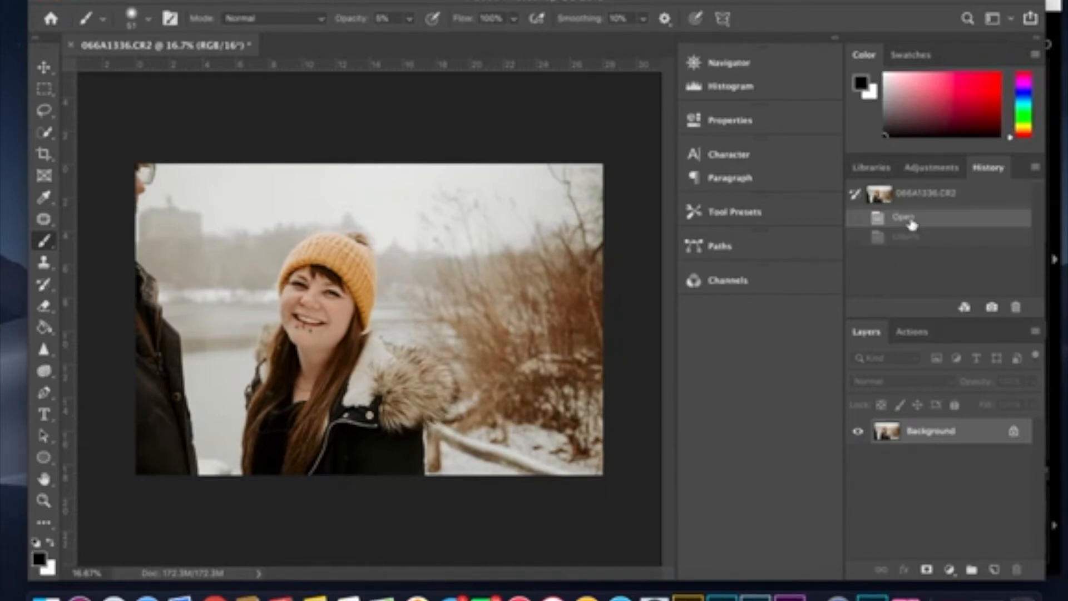
{"action": "left_click", "coordinate": [913, 239]}
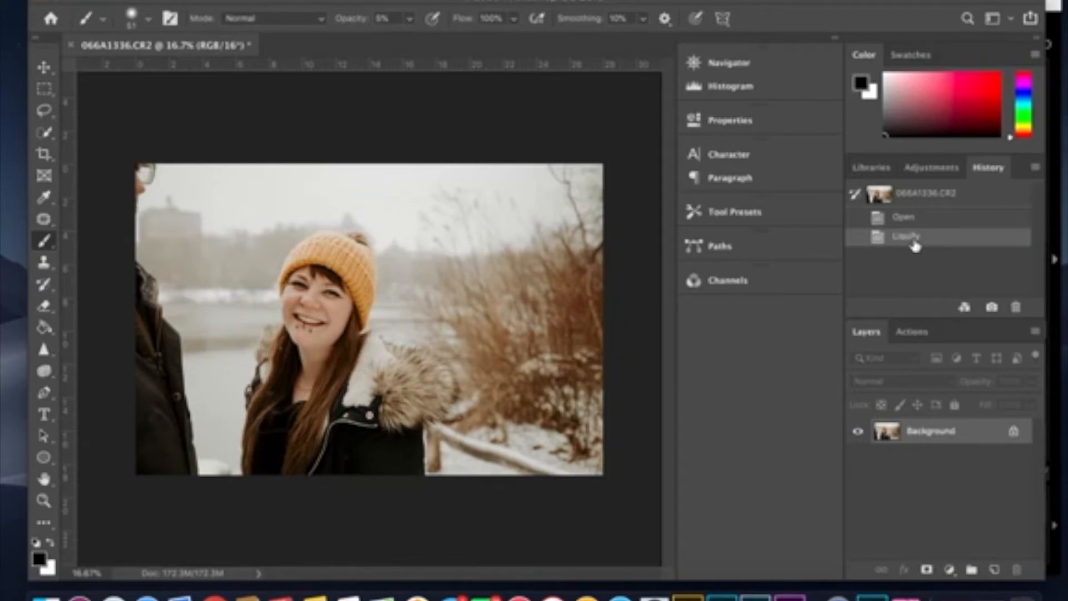
{"action": "left_click", "coordinate": [917, 221]}
{"action": "left_click", "coordinate": [915, 238]}
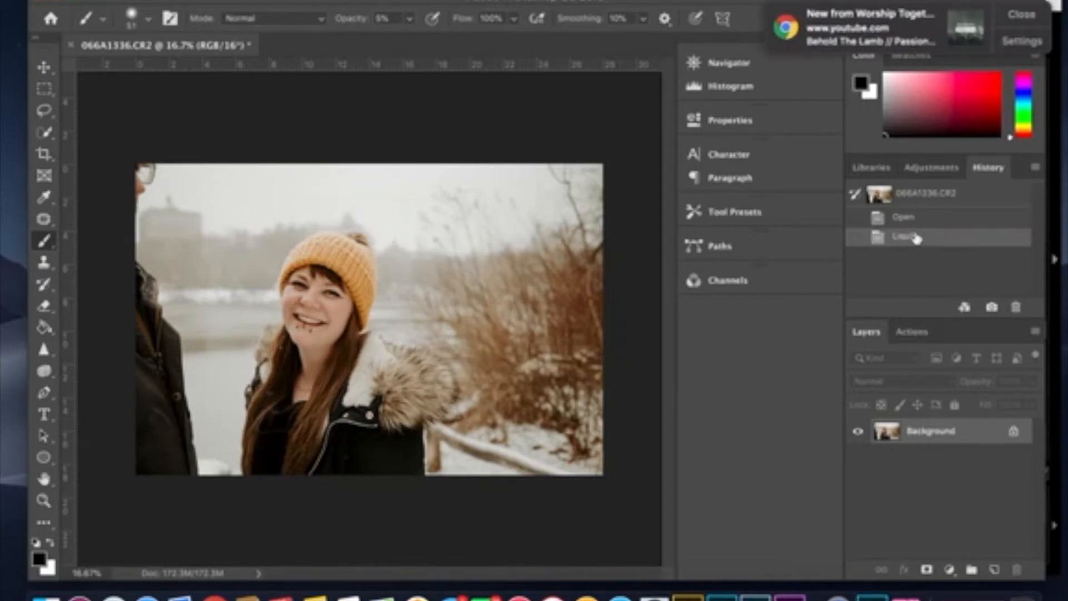
{"action": "left_click", "coordinate": [1022, 20]}
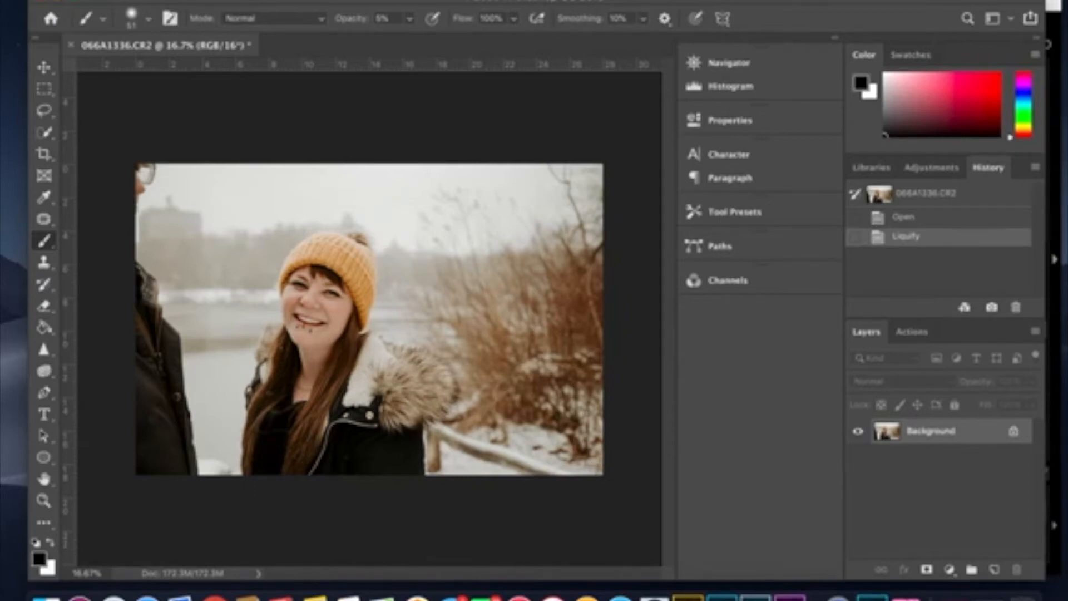
- Minimize the Photoshop window to return to Lightroom Classic, and look over the filmstrip and the colour settings of 066A1322.CR2
{"action": "left_click_drag", "start_coordinate": [206, 1], "coordinate": [201, 4]}
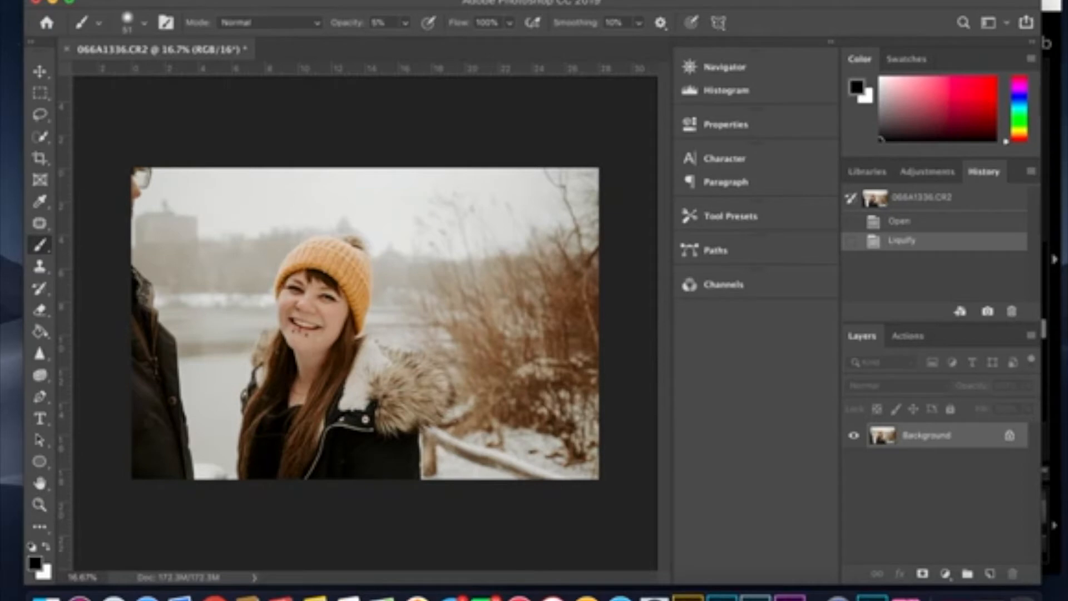
{"action": "left_click", "coordinate": [55, 3]}
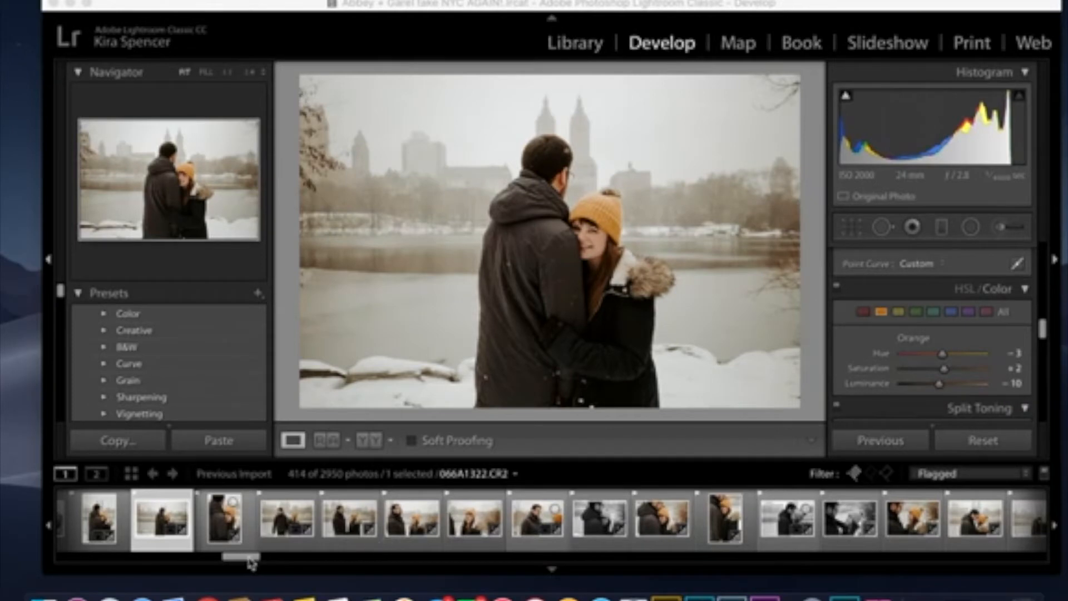
{"action": "scroll", "coordinate": [252, 563], "scroll_direction": "right", "scroll_amount": 3}
{"action": "scroll", "coordinate": [252, 563], "scroll_direction": "right", "scroll_amount": 2}
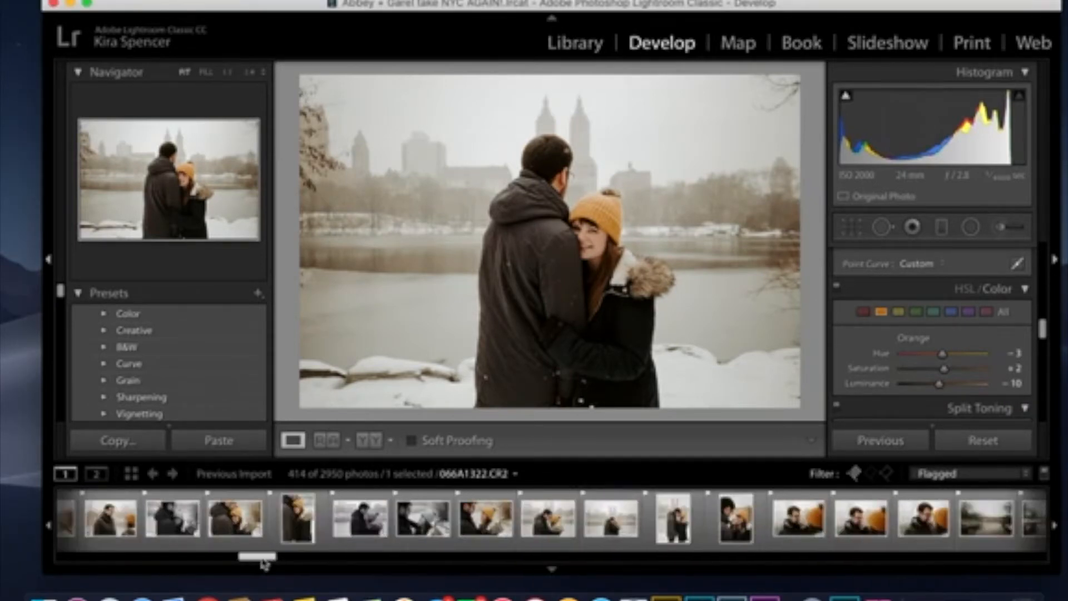
{"action": "scroll", "coordinate": [849, 383], "scroll_direction": "down", "scroll_amount": 2}
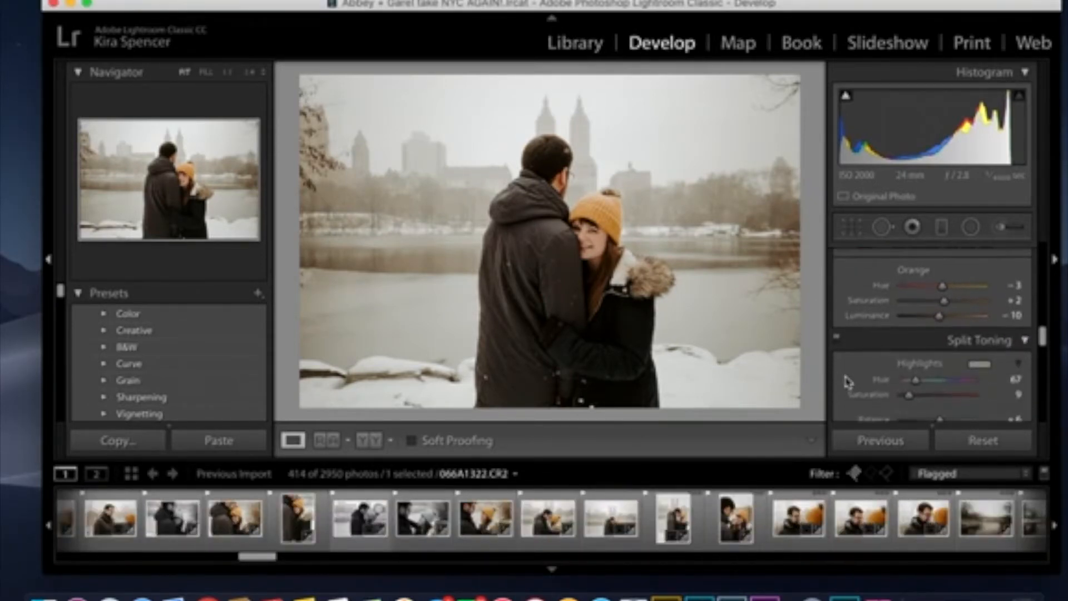
{"action": "scroll", "coordinate": [848, 383], "scroll_direction": "down", "scroll_amount": 2}
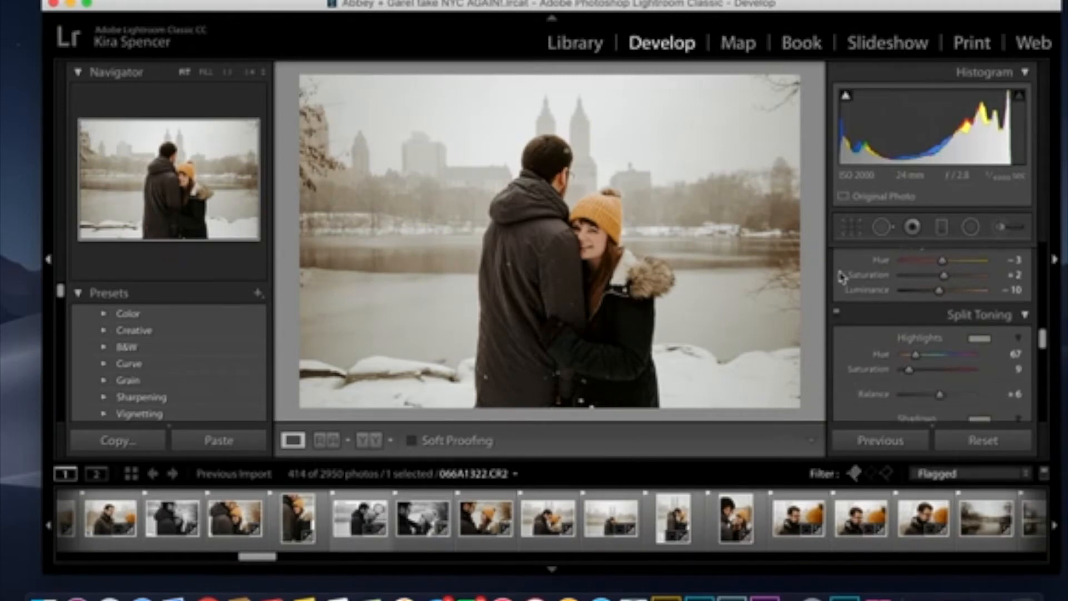
{"action": "scroll", "coordinate": [835, 296], "scroll_direction": "up", "scroll_amount": 7}
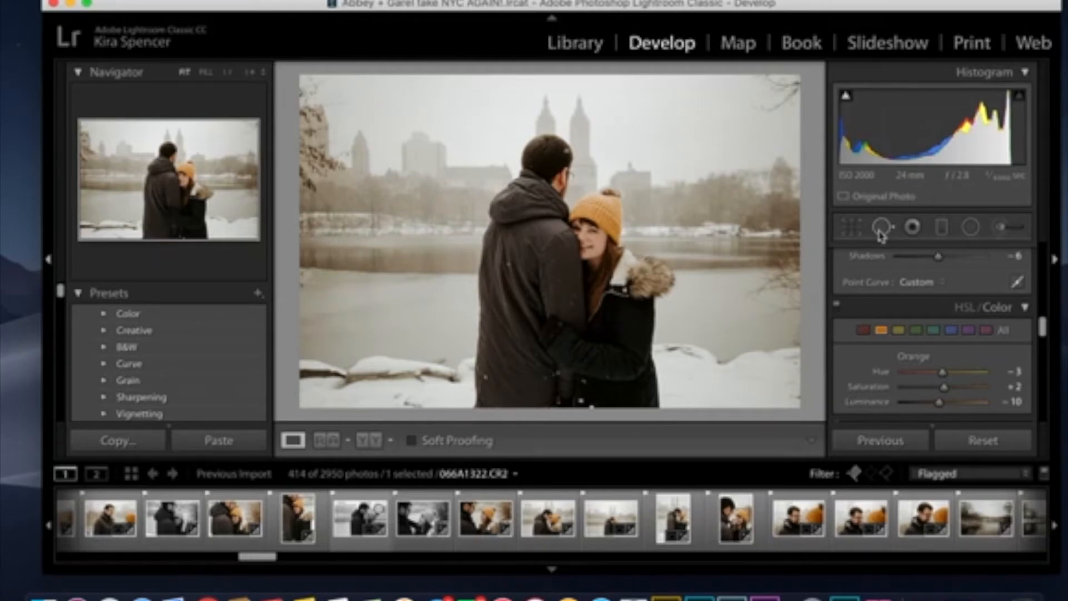
- Select photo 066A1361.CR2 in the filmstrip and open the export settings for it
{"action": "mouse_move", "coordinate": [290, 536]}
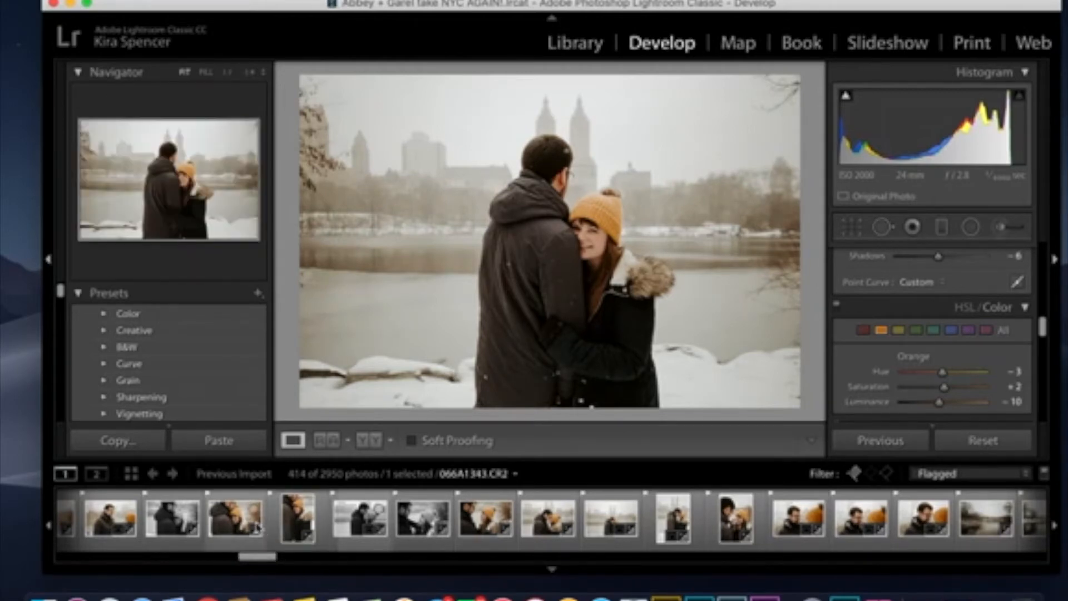
{"action": "left_click", "coordinate": [300, 526]}
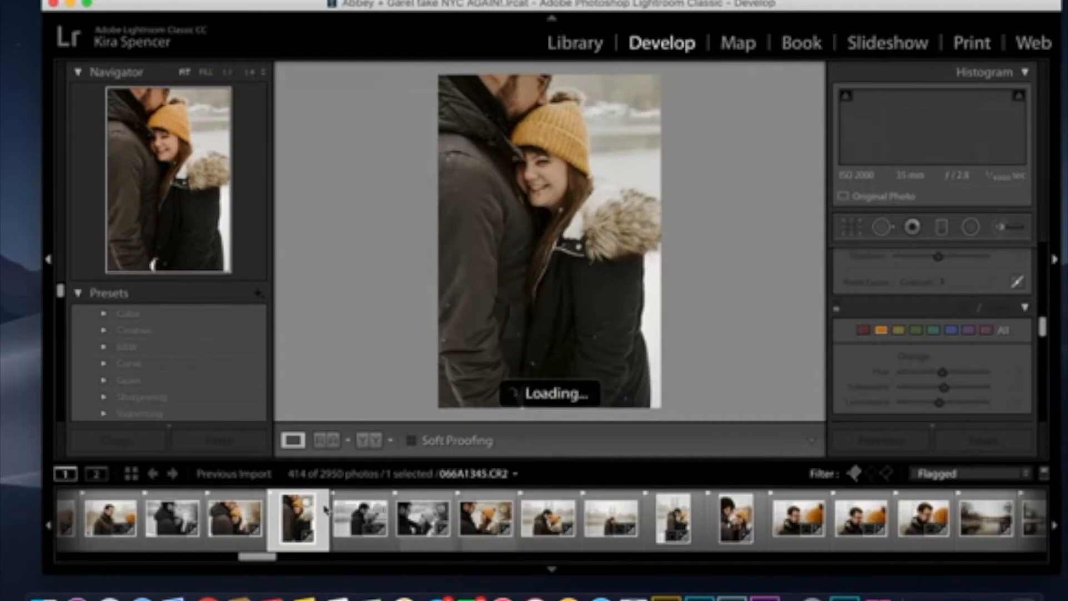
{"action": "left_click", "coordinate": [611, 520]}
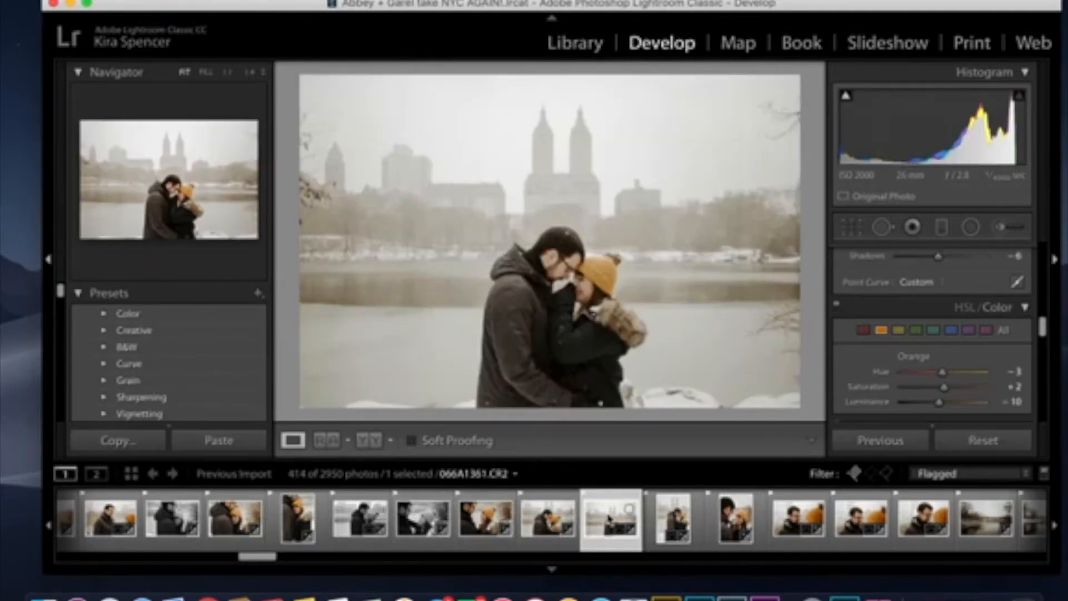
{"action": "right_click", "coordinate": [611, 520]}
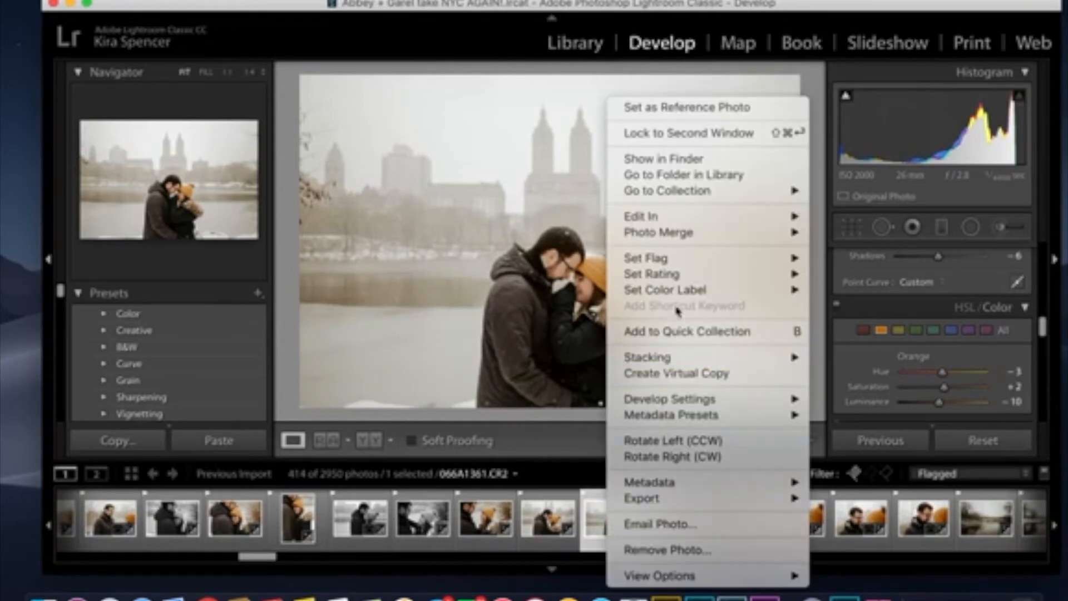
{"action": "left_click", "coordinate": [183, 8]}
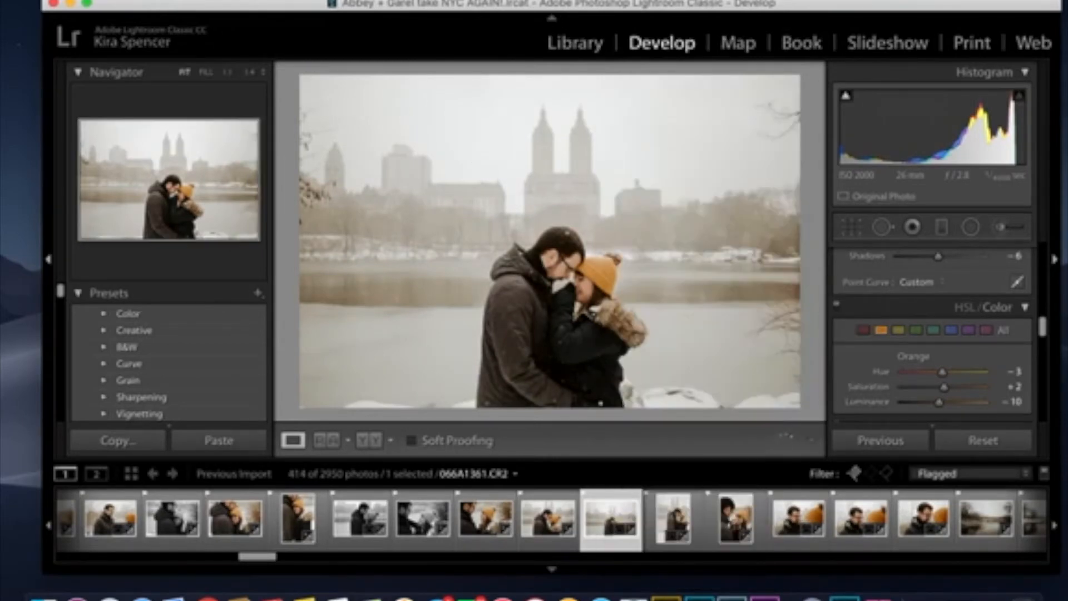
{"action": "left_click", "coordinate": [127, 1]}
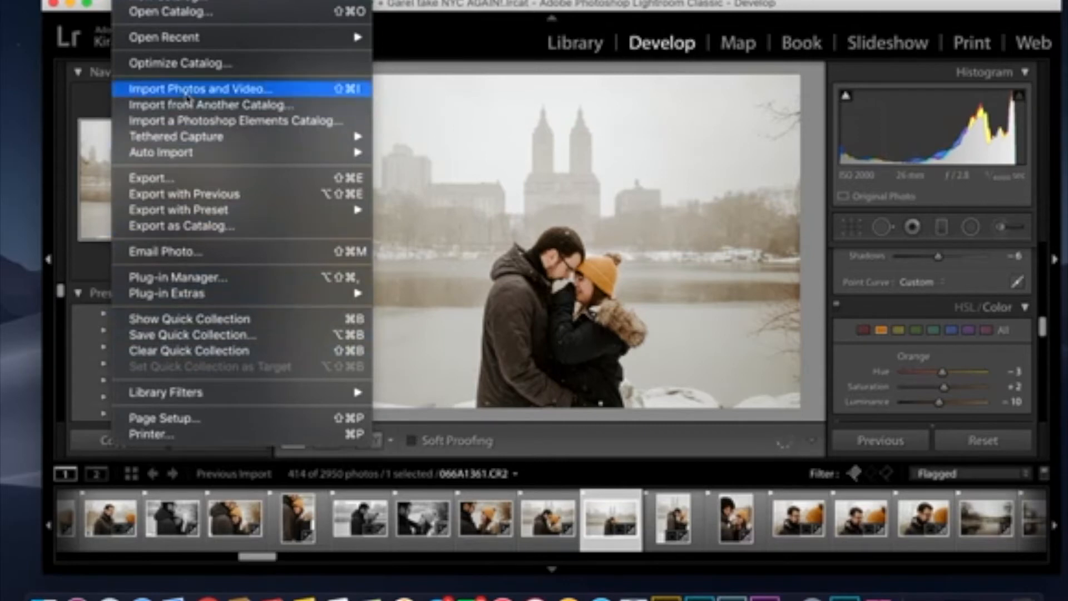
{"action": "left_click", "coordinate": [191, 177]}
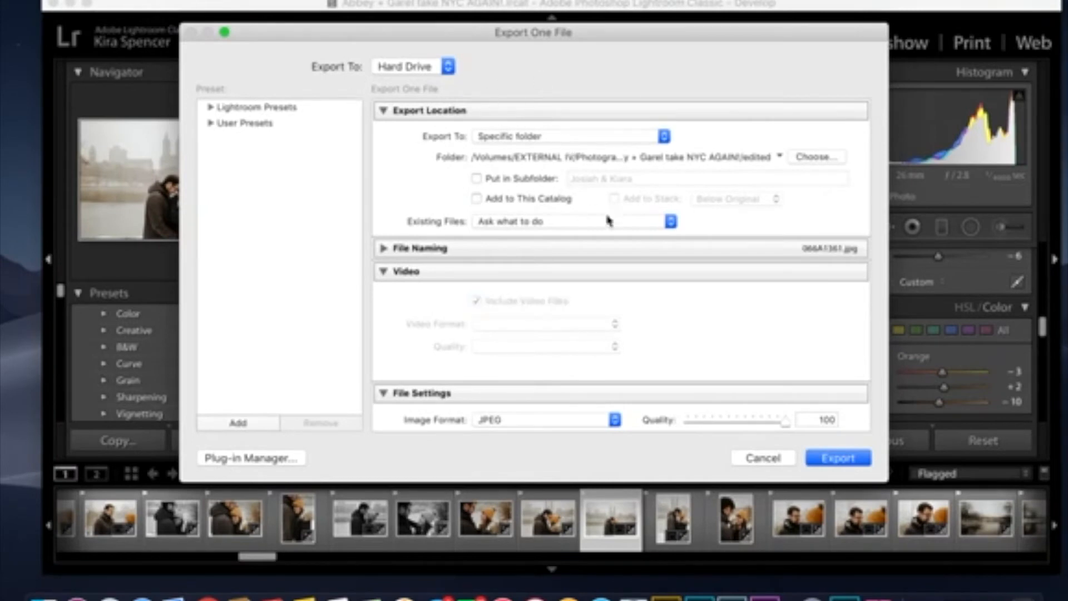
- Review the export settings, choose the Desktop as the destination folder, and export the photo
{"action": "scroll", "coordinate": [713, 370], "scroll_direction": "down", "scroll_amount": 3}
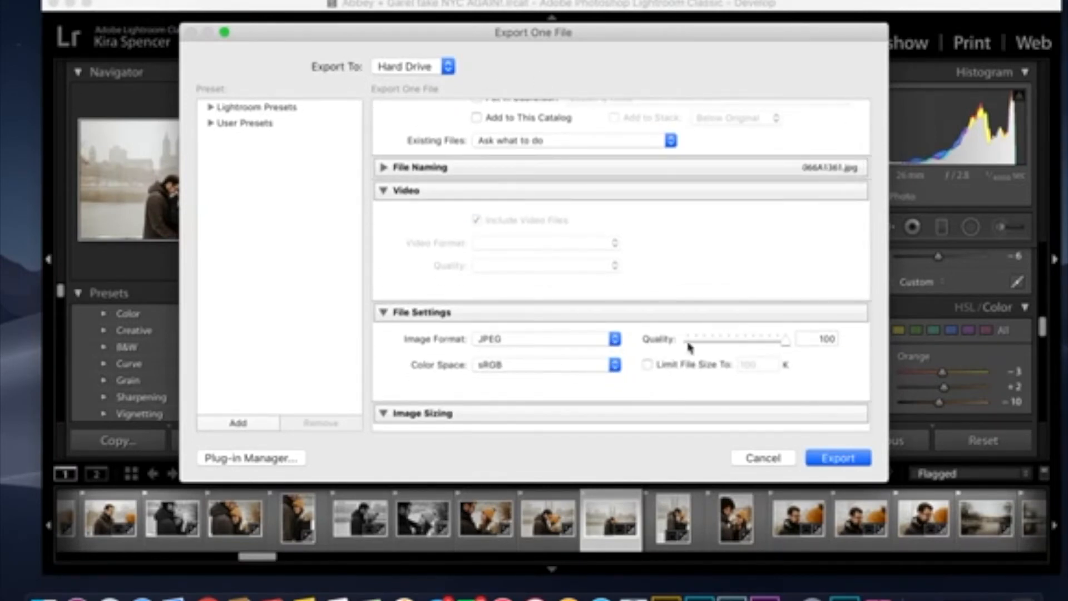
{"action": "scroll", "coordinate": [823, 401], "scroll_direction": "down", "scroll_amount": 5}
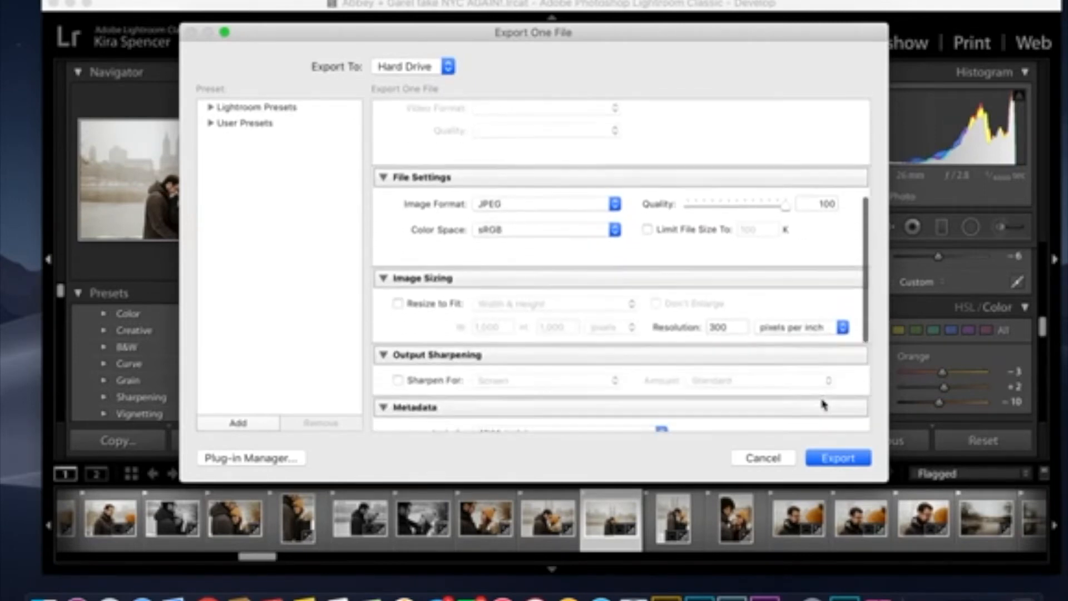
{"action": "scroll", "coordinate": [824, 404], "scroll_direction": "up", "scroll_amount": 8}
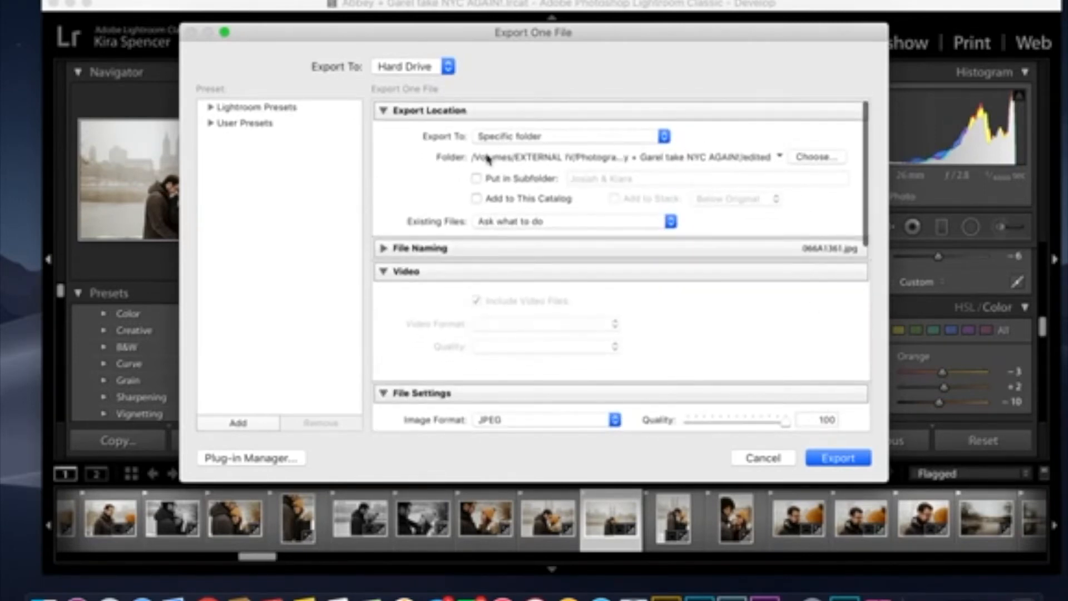
{"action": "left_click", "coordinate": [822, 160]}
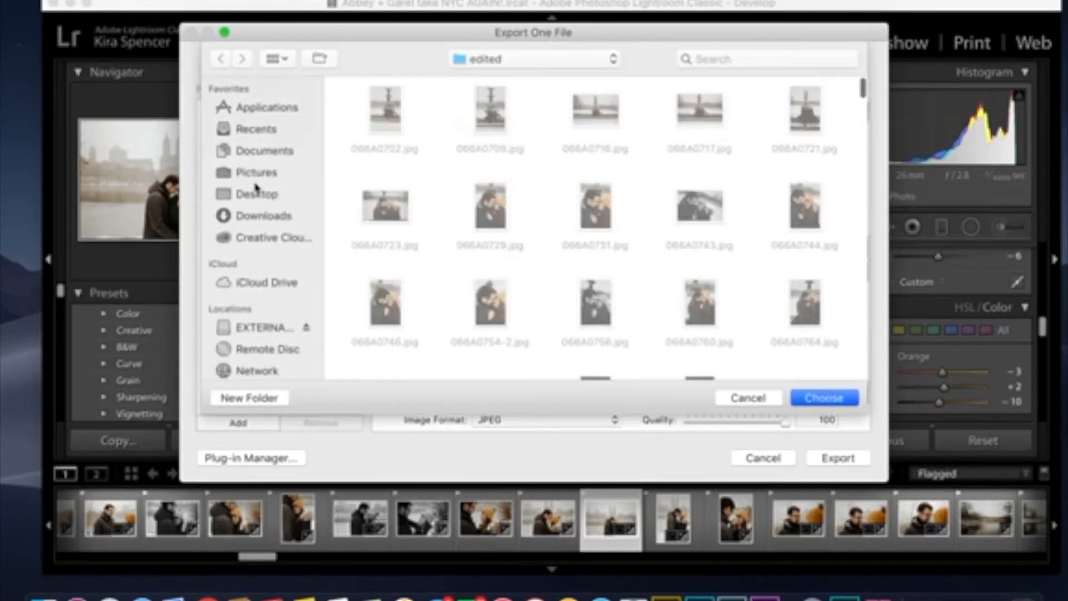
{"action": "left_click", "coordinate": [259, 199]}
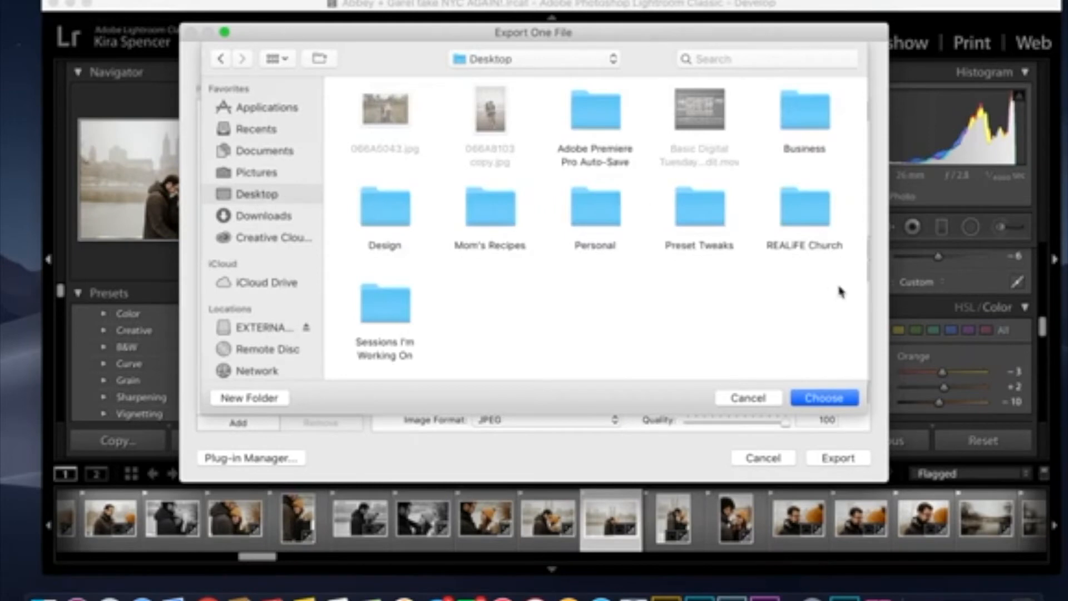
{"action": "left_click", "coordinate": [834, 397]}
{"action": "left_click", "coordinate": [839, 459]}
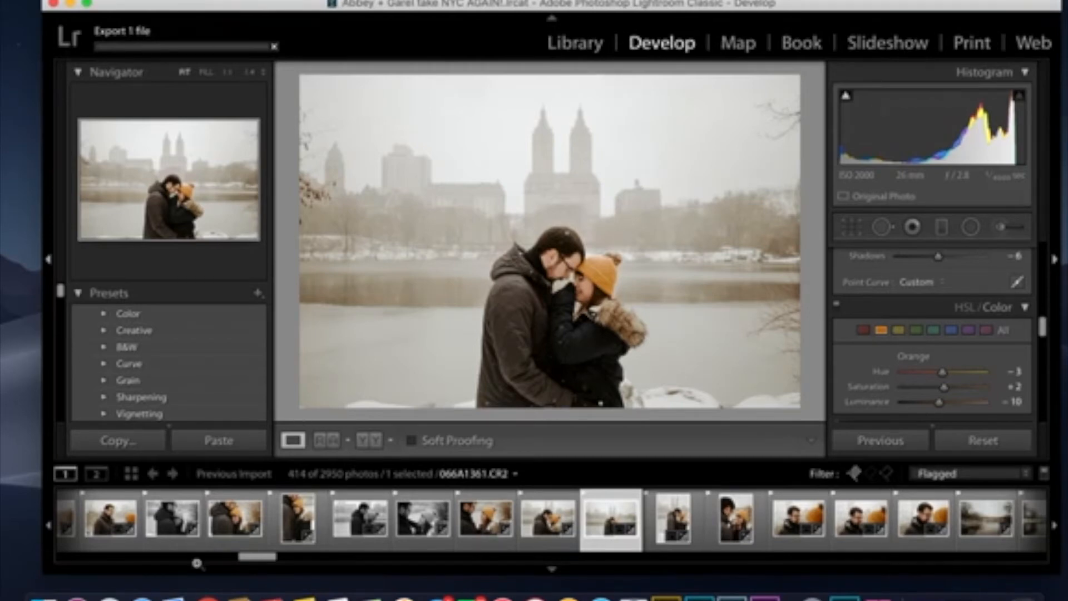
{"action": "key", "text": "t"}
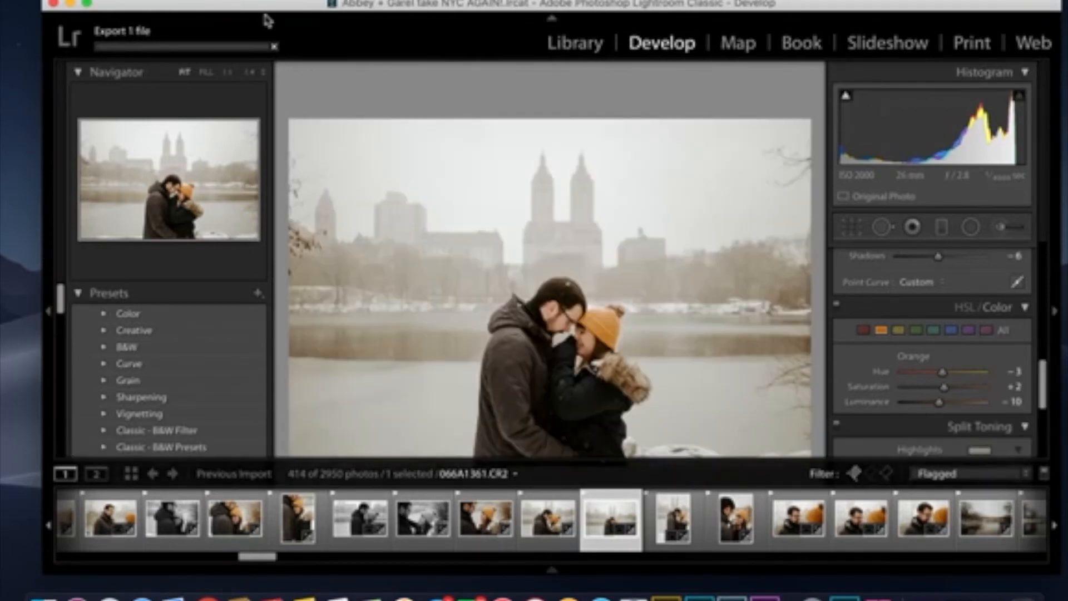
{"action": "left_click", "coordinate": [550, 570]}
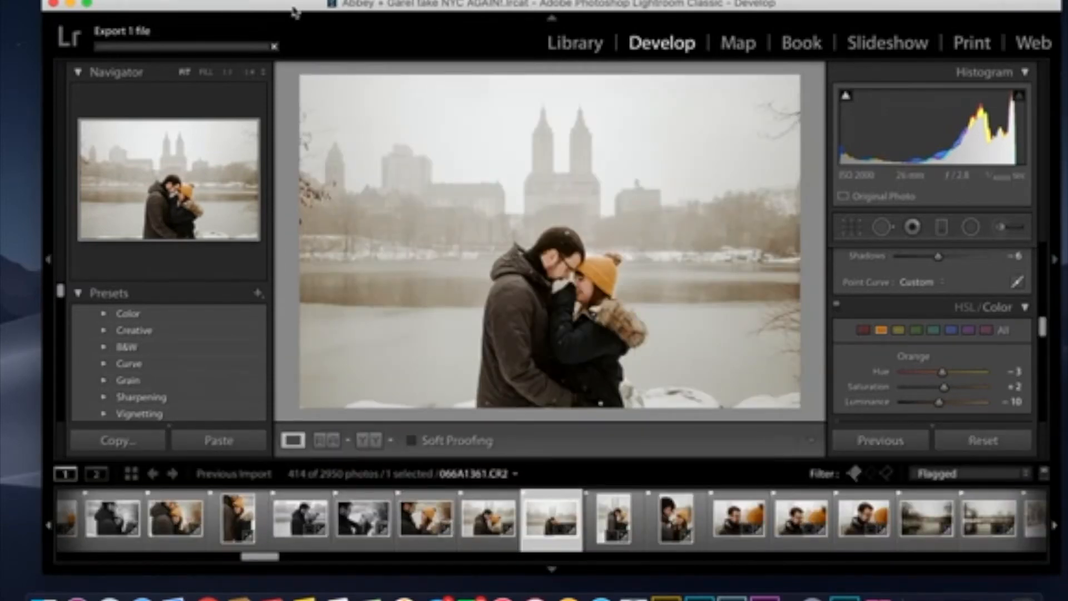
{"action": "scroll", "coordinate": [837, 363], "scroll_direction": "up", "scroll_amount": 1}
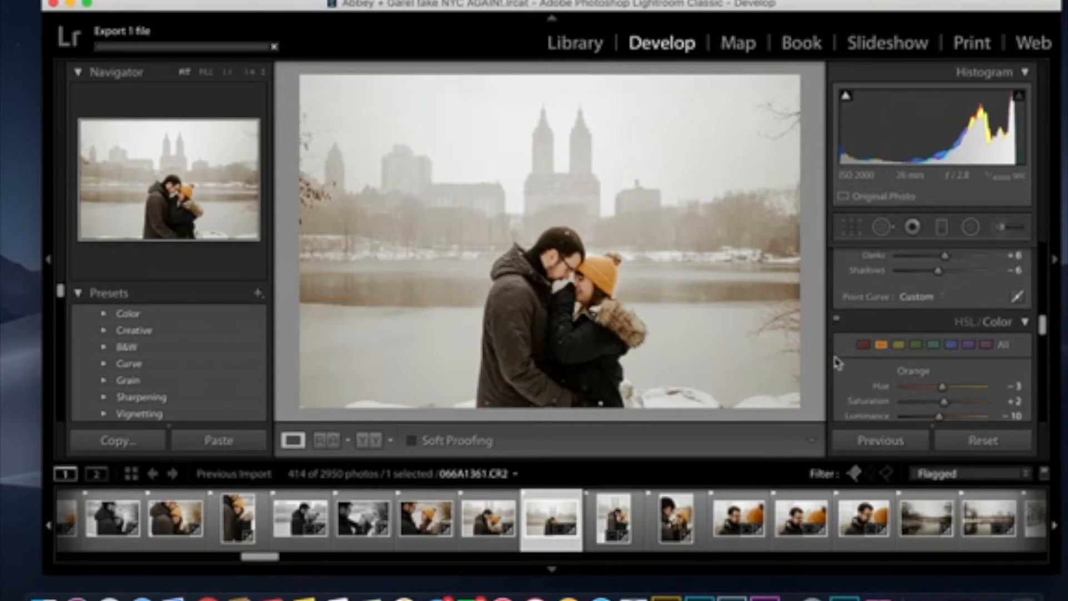
- Try shifting the orange hue to +5 and -100 in the HSL colour settings, and undo the shift
{"action": "scroll", "coordinate": [838, 362], "scroll_direction": "down", "scroll_amount": 3}
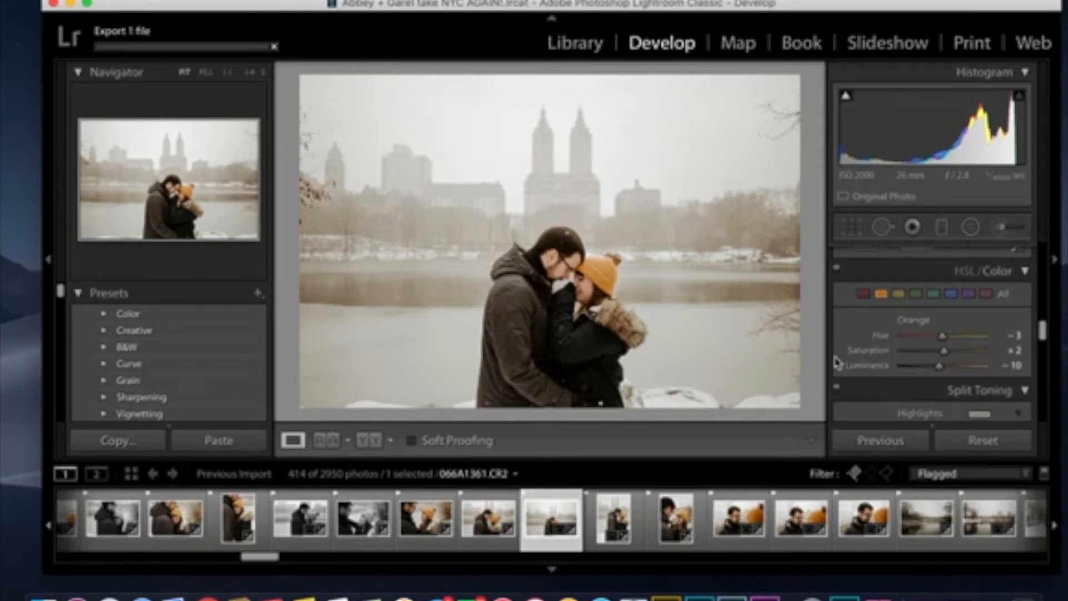
{"action": "scroll", "coordinate": [837, 363], "scroll_direction": "down", "scroll_amount": 1}
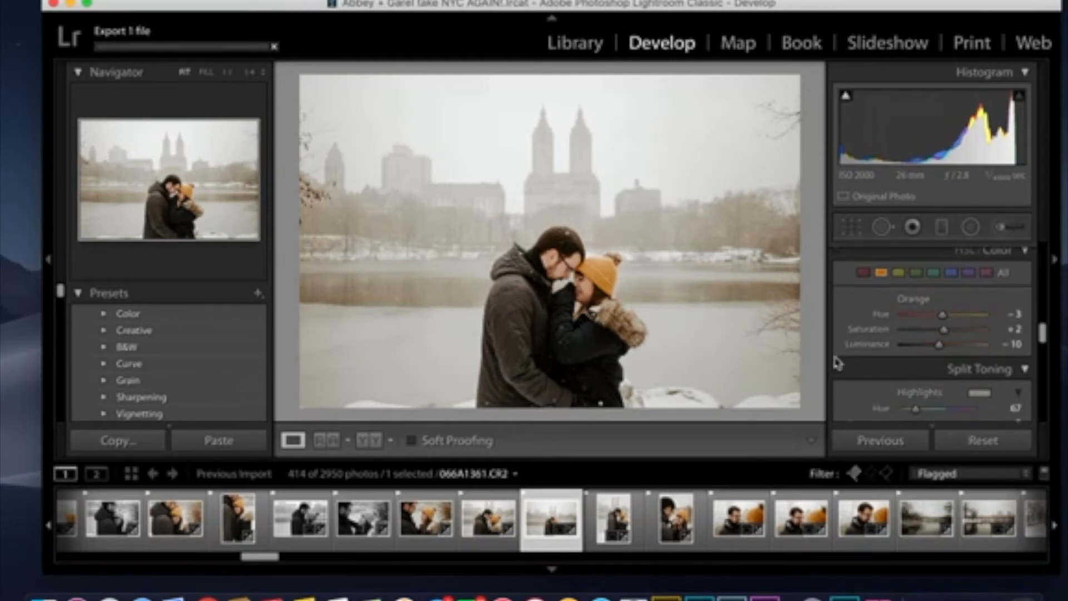
{"action": "scroll", "coordinate": [837, 363], "scroll_direction": "up", "scroll_amount": 2}
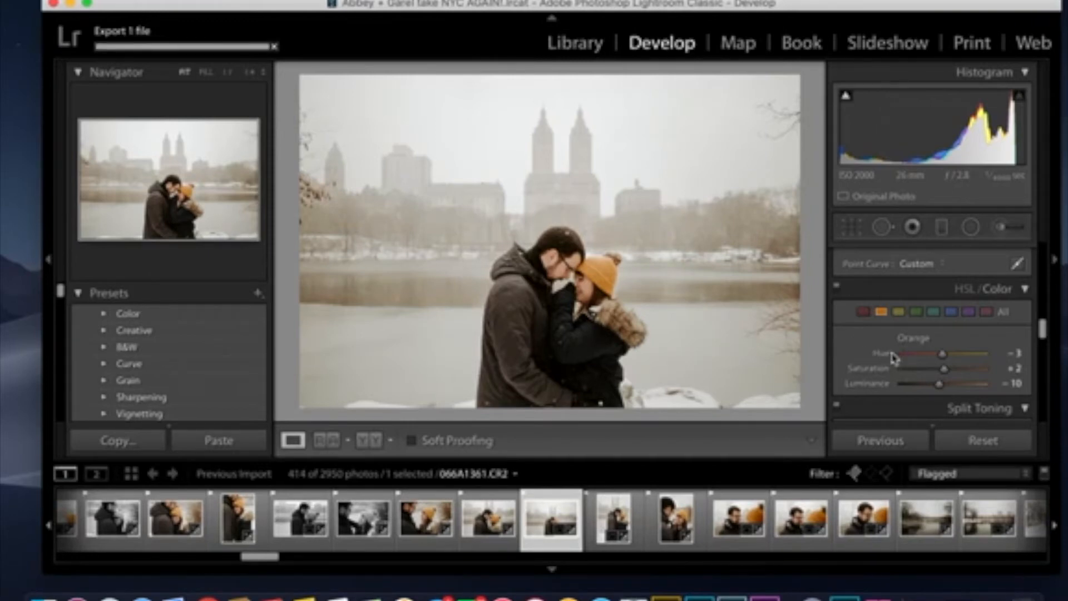
{"action": "mouse_move", "coordinate": [941, 354]}
{"action": "left_mouse_down"}
{"action": "mouse_move", "coordinate": [899, 372]}
{"action": "mouse_move", "coordinate": [905, 361]}
{"action": "mouse_move", "coordinate": [978, 367]}
{"action": "mouse_move", "coordinate": [947, 365]}
{"action": "left_mouse_up"}
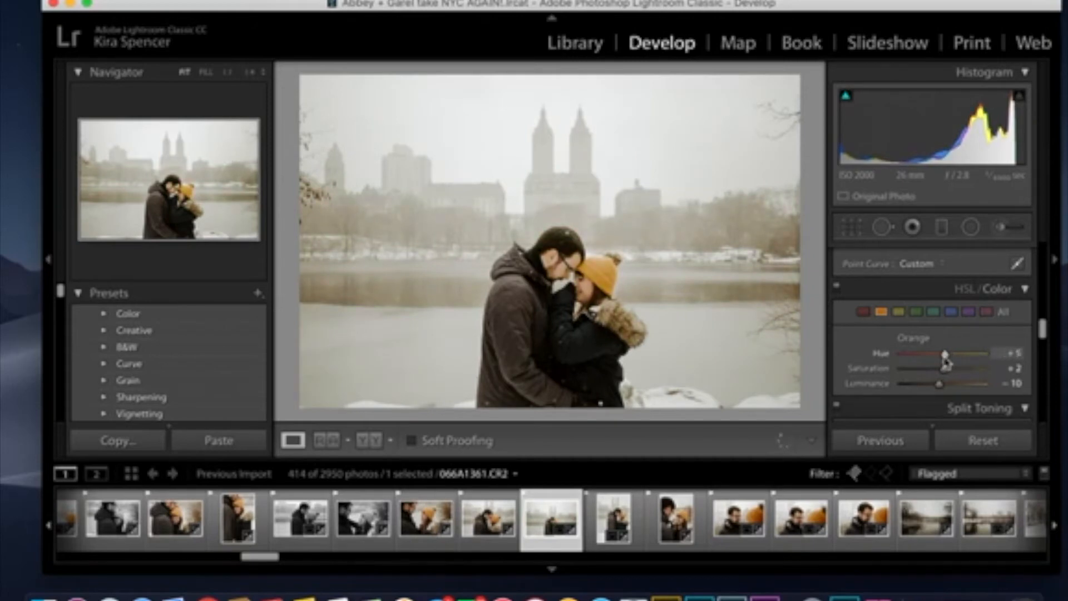
{"action": "left_click", "coordinate": [170, 1]}
{"action": "left_click", "coordinate": [184, 5]}
{"action": "left_click", "coordinate": [171, 1]}
{"action": "left_click", "coordinate": [171, 2]}
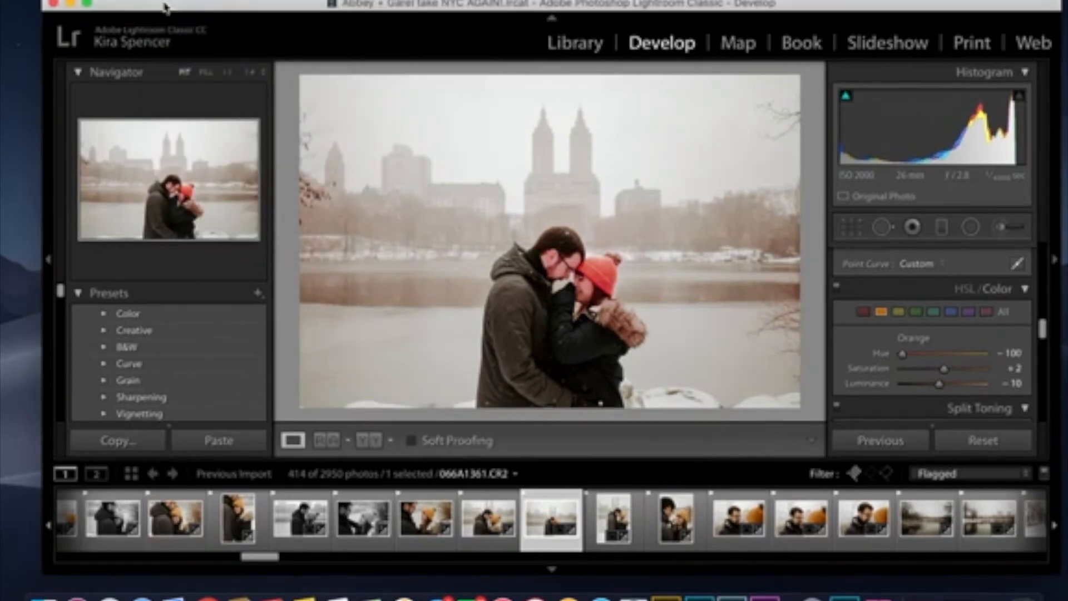
{"action": "left_click", "coordinate": [172, 3]}
{"action": "left_click", "coordinate": [183, 4]}
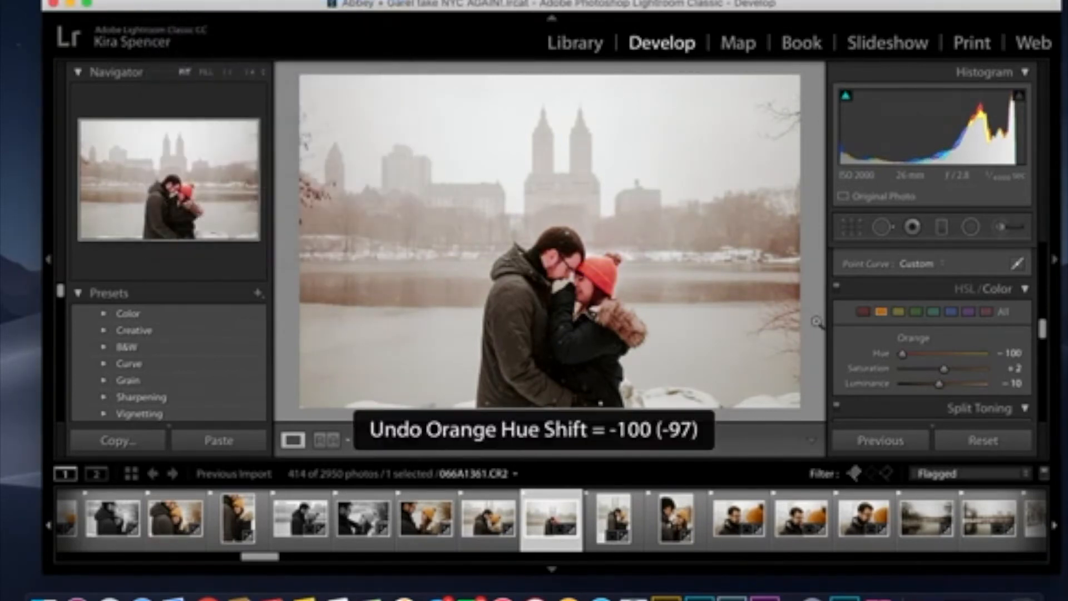
- Set the orange saturation to -5 and luminance to -19, and fine-tune the orange hue
{"action": "left_click_drag", "start_coordinate": [945, 370], "coordinate": [940, 396]}
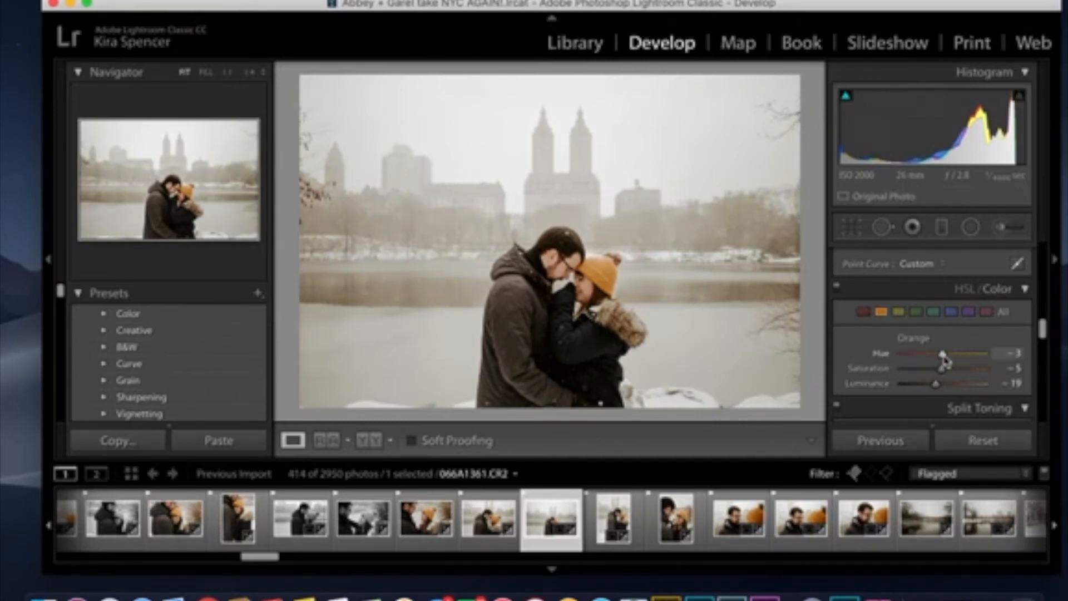
{"action": "left_click_drag", "start_coordinate": [945, 359], "coordinate": [943, 360]}
{"action": "left_click", "coordinate": [864, 312]}
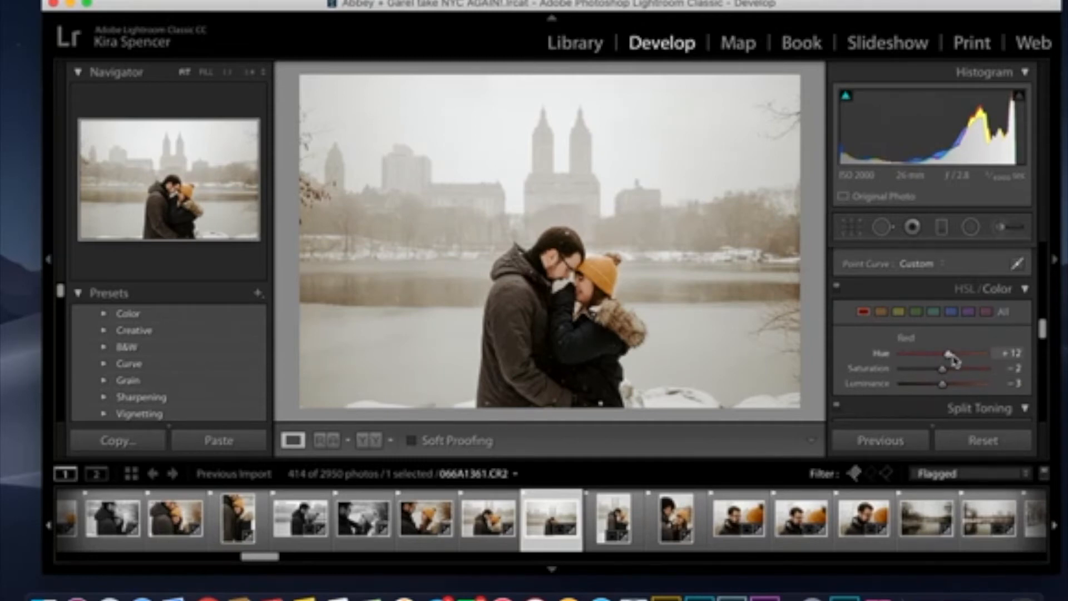
{"action": "left_click", "coordinate": [881, 313]}
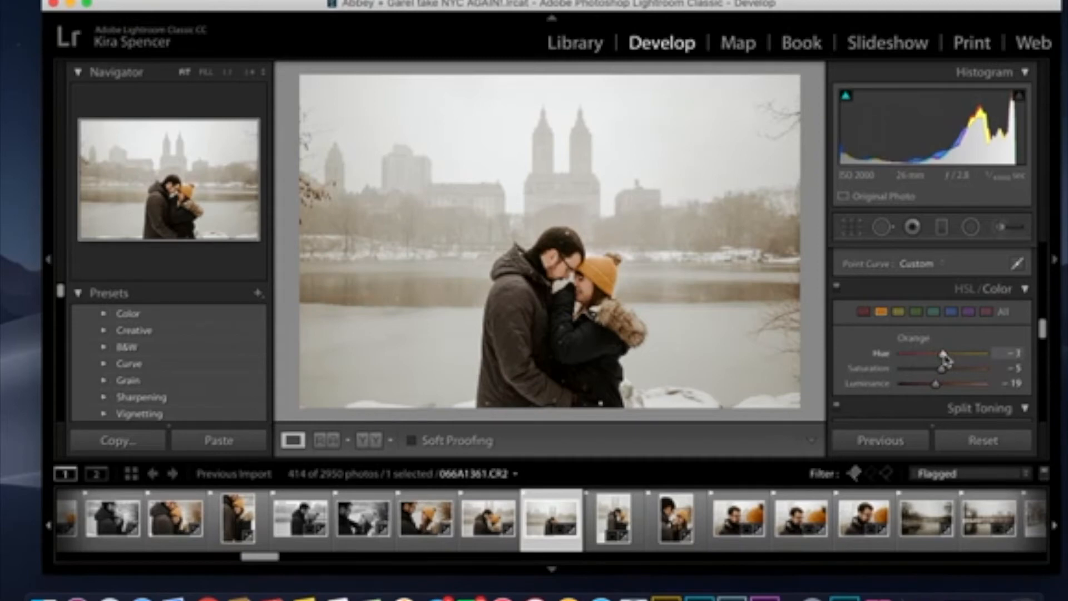
- Set the green hue to -2 in the HSL colour settings
{"action": "left_click", "coordinate": [916, 312]}
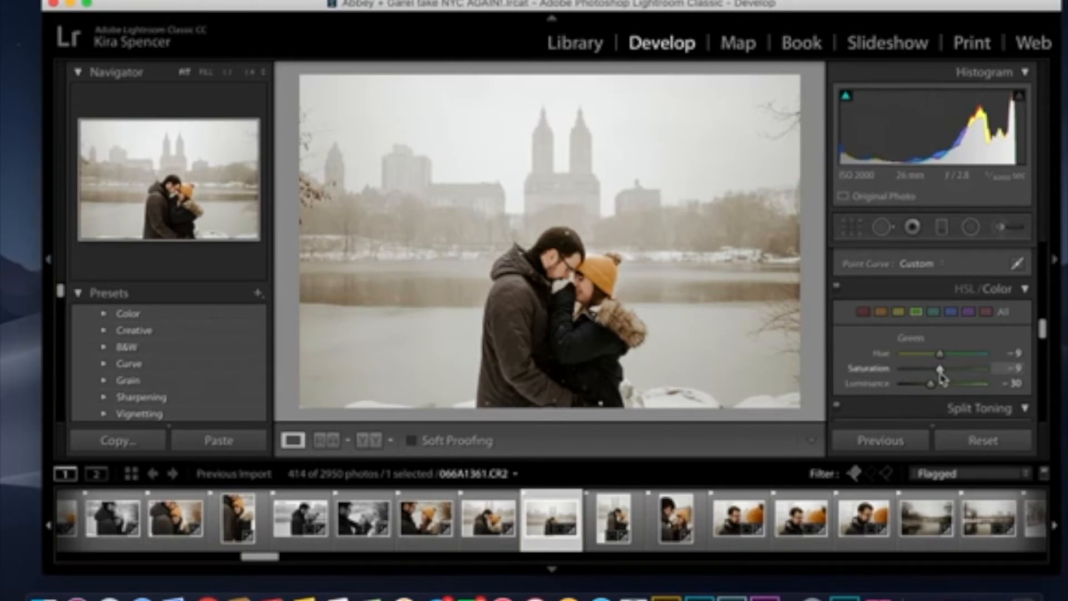
{"action": "mouse_move", "coordinate": [940, 355]}
{"action": "left_mouse_down"}
{"action": "mouse_move", "coordinate": [916, 355]}
{"action": "mouse_move", "coordinate": [959, 358]}
{"action": "mouse_move", "coordinate": [944, 356]}
{"action": "left_mouse_up"}
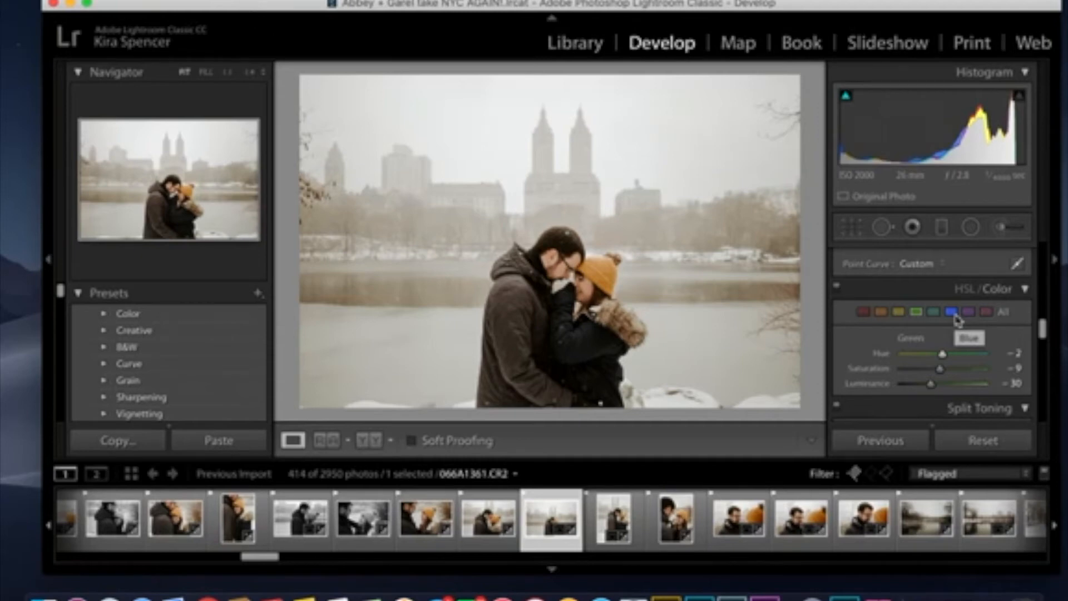
- Set the Split Toning shadows to hue 39 and saturation 20
{"action": "scroll", "coordinate": [846, 384], "scroll_direction": "down", "scroll_amount": 5}
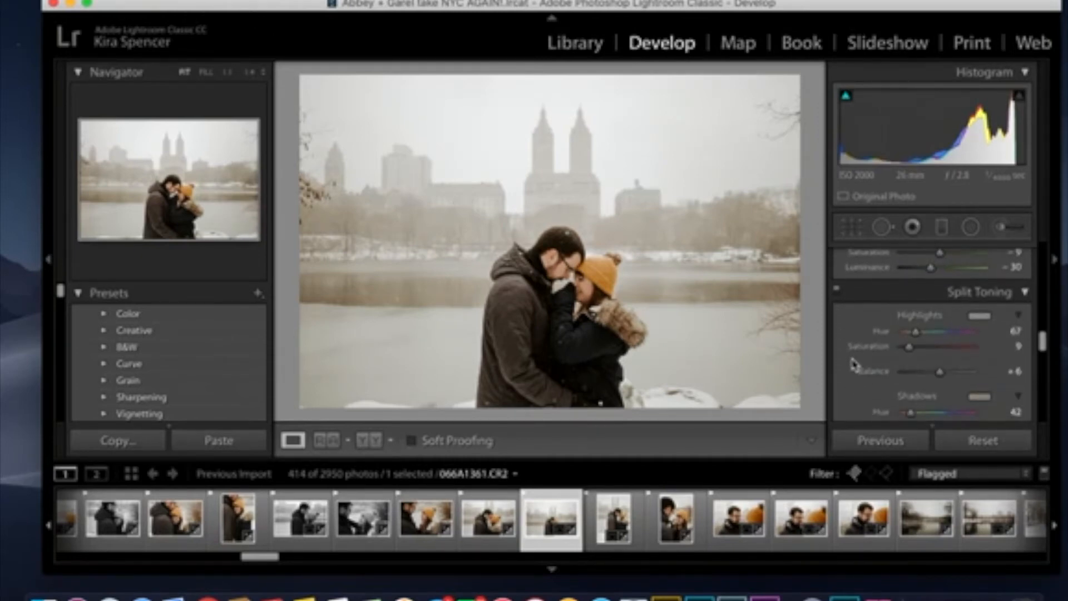
{"action": "scroll", "coordinate": [854, 370], "scroll_direction": "down", "scroll_amount": 1}
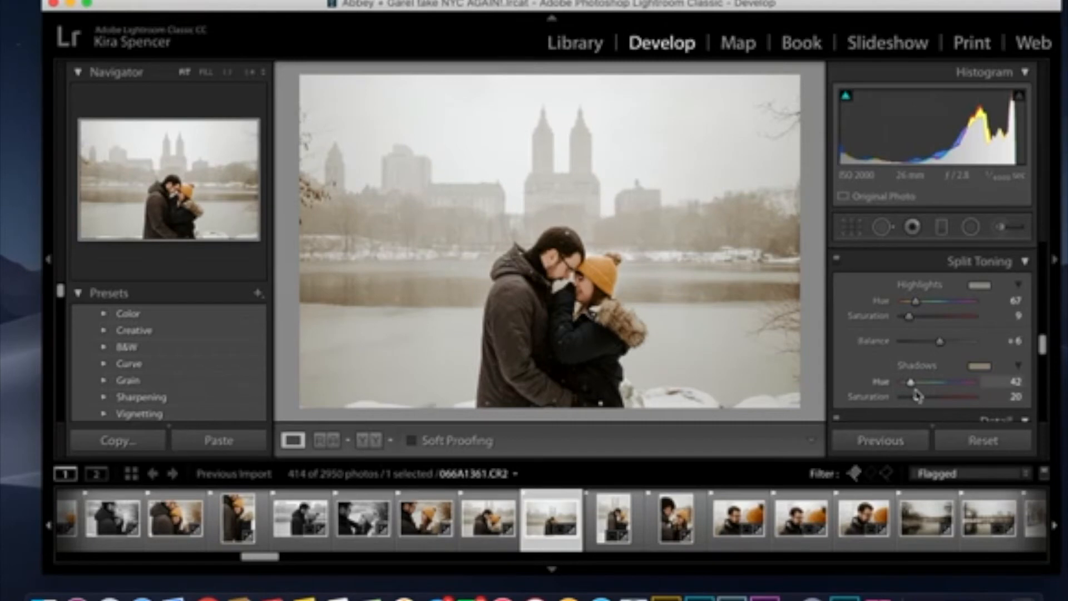
{"action": "mouse_move", "coordinate": [918, 396]}
{"action": "left_mouse_down"}
{"action": "mouse_move", "coordinate": [900, 401]}
{"action": "mouse_move", "coordinate": [921, 407]}
{"action": "left_mouse_up"}
{"action": "left_click_drag", "start_coordinate": [911, 381], "coordinate": [911, 383]}
{"action": "mouse_move", "coordinate": [919, 404]}
{"action": "left_mouse_down"}
{"action": "mouse_move", "coordinate": [902, 405]}
{"action": "mouse_move", "coordinate": [917, 404]}
{"action": "left_mouse_up"}
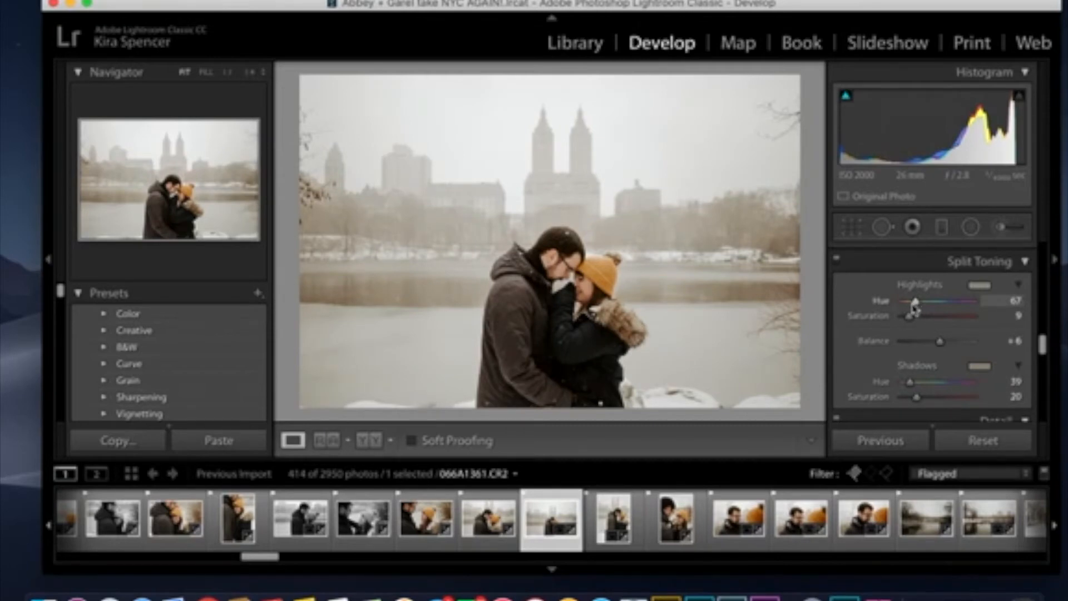
- Try cool hues around 204 and 189 for the Split Toning highlights, and settle on hue 87
{"action": "left_click_drag", "start_coordinate": [915, 305], "coordinate": [944, 310]}
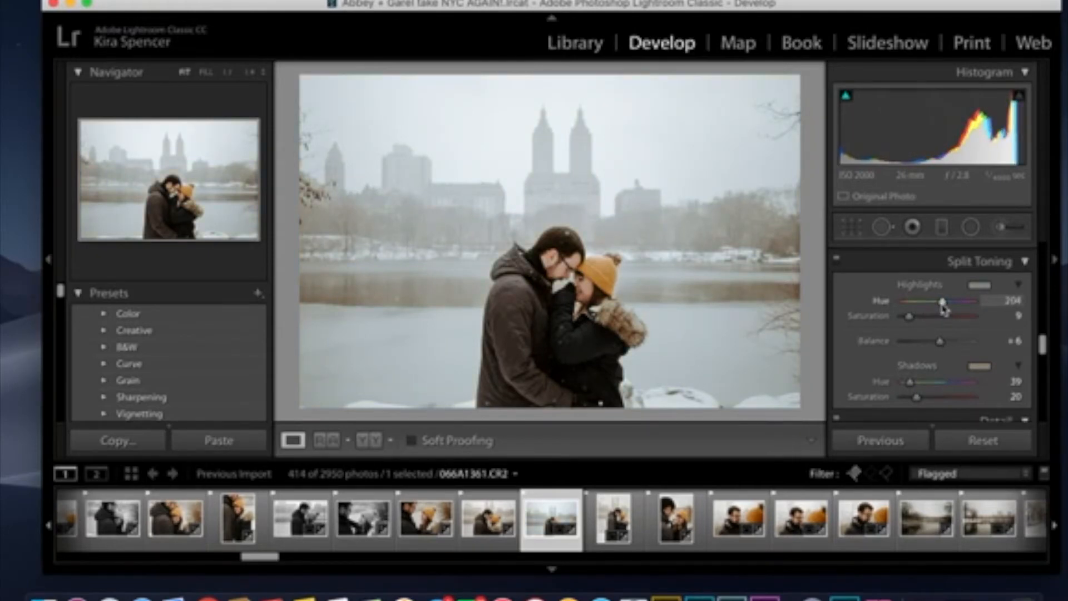
{"action": "mouse_move", "coordinate": [945, 310]}
{"action": "left_mouse_down"}
{"action": "mouse_move", "coordinate": [907, 313]}
{"action": "mouse_move", "coordinate": [941, 312]}
{"action": "left_mouse_up"}
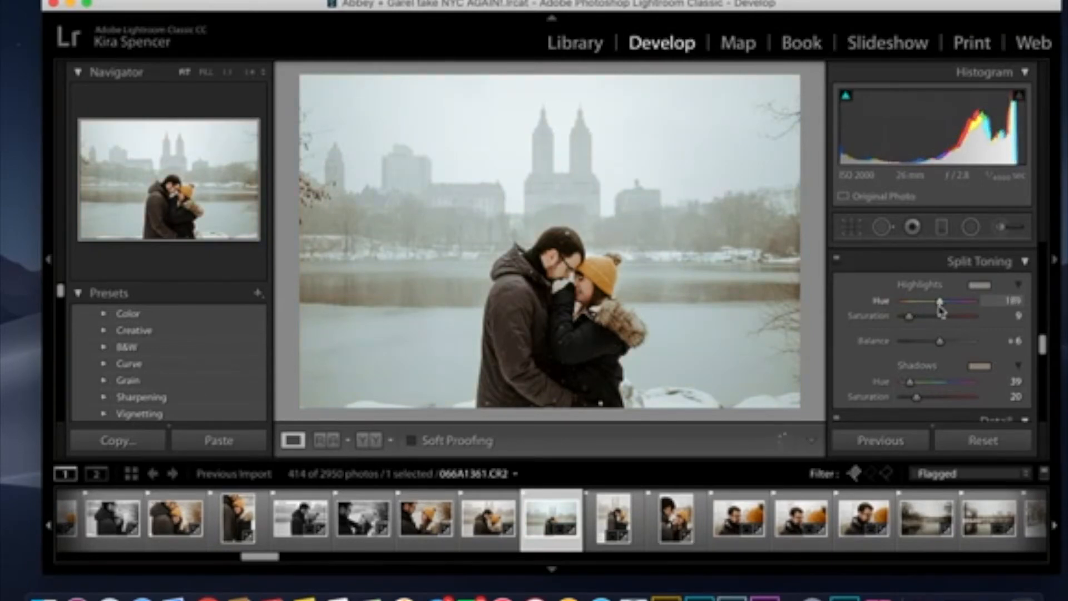
{"action": "left_click_drag", "start_coordinate": [942, 312], "coordinate": [941, 311]}
{"action": "left_click_drag", "start_coordinate": [941, 312], "coordinate": [923, 312]}
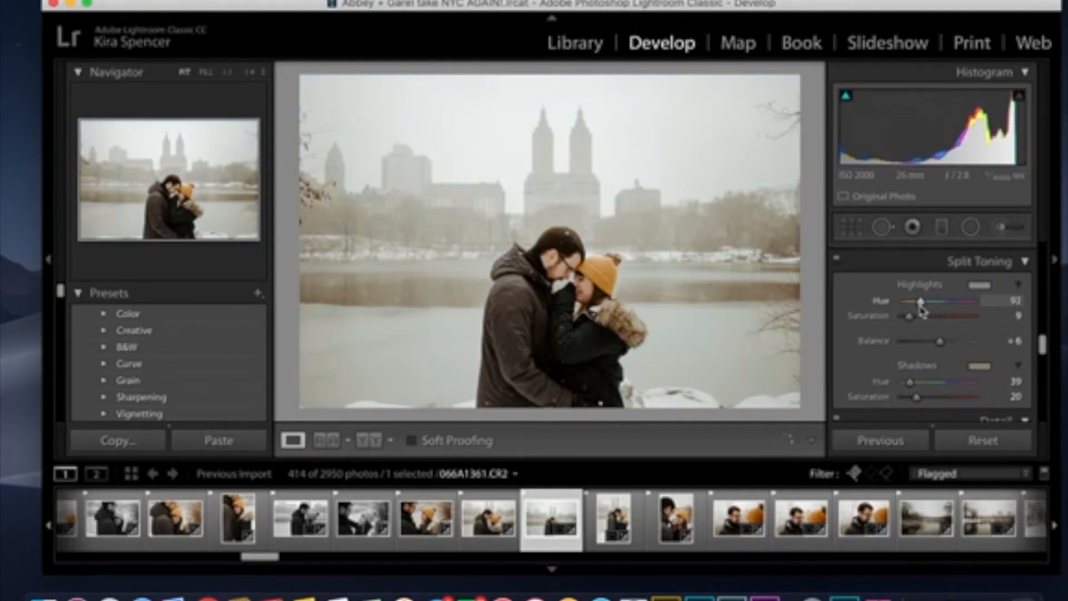
{"action": "left_click_drag", "start_coordinate": [924, 311], "coordinate": [923, 310]}
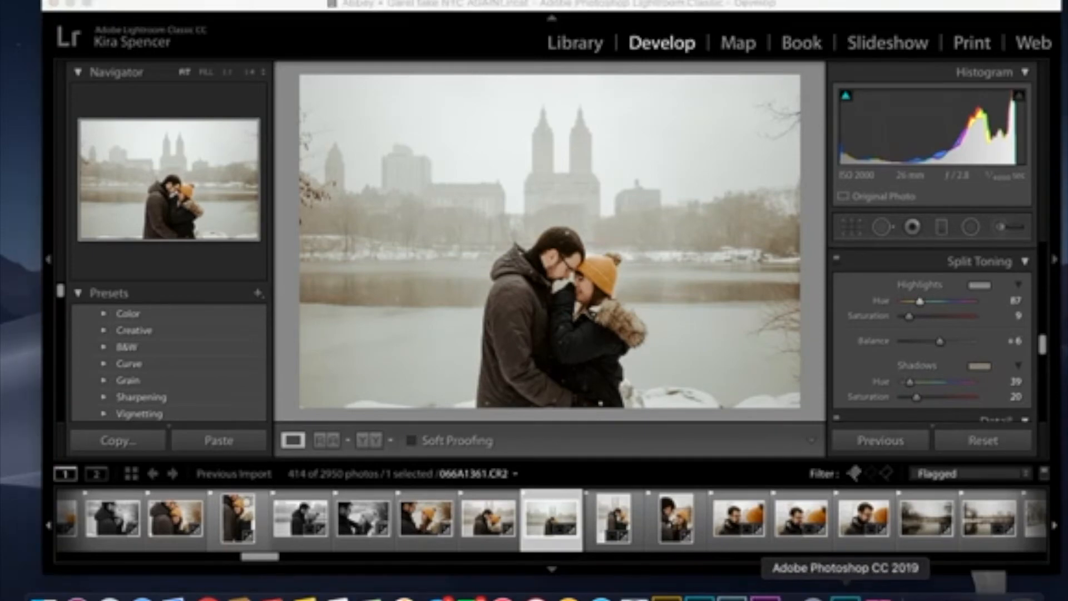
- Start a photo import from the Library module with the Desktop folder on the Untitled drive as source
{"action": "left_click", "coordinate": [851, 593]}
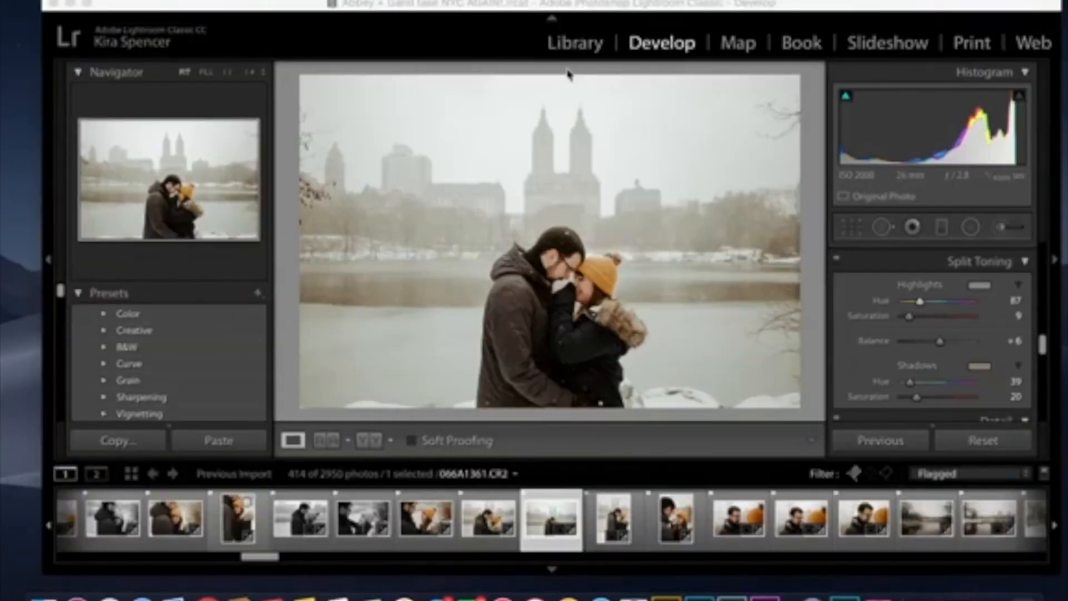
{"action": "left_click", "coordinate": [579, 53]}
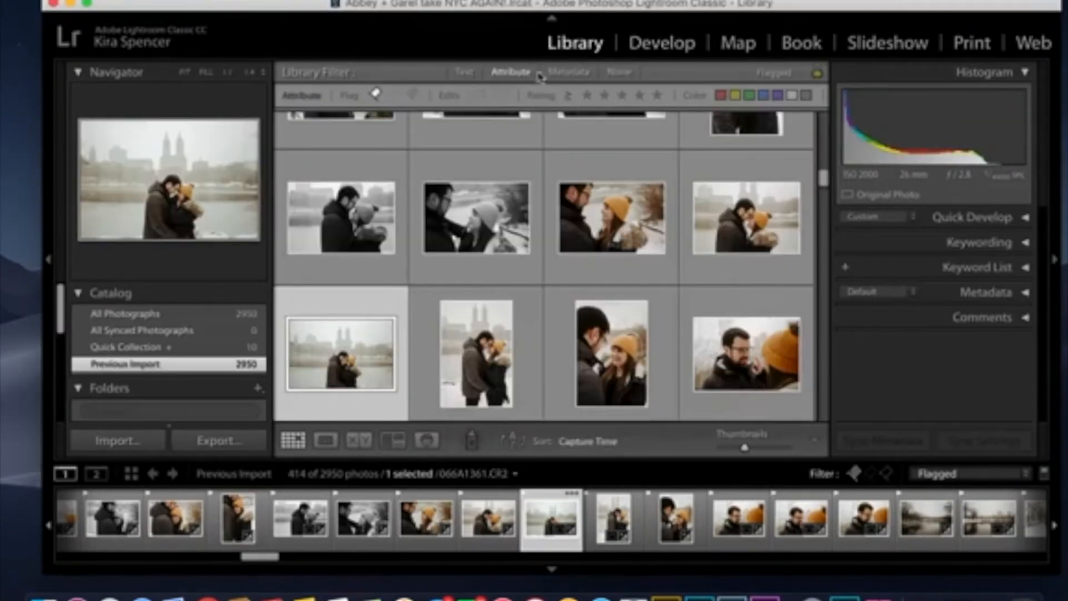
{"action": "left_click", "coordinate": [130, 444]}
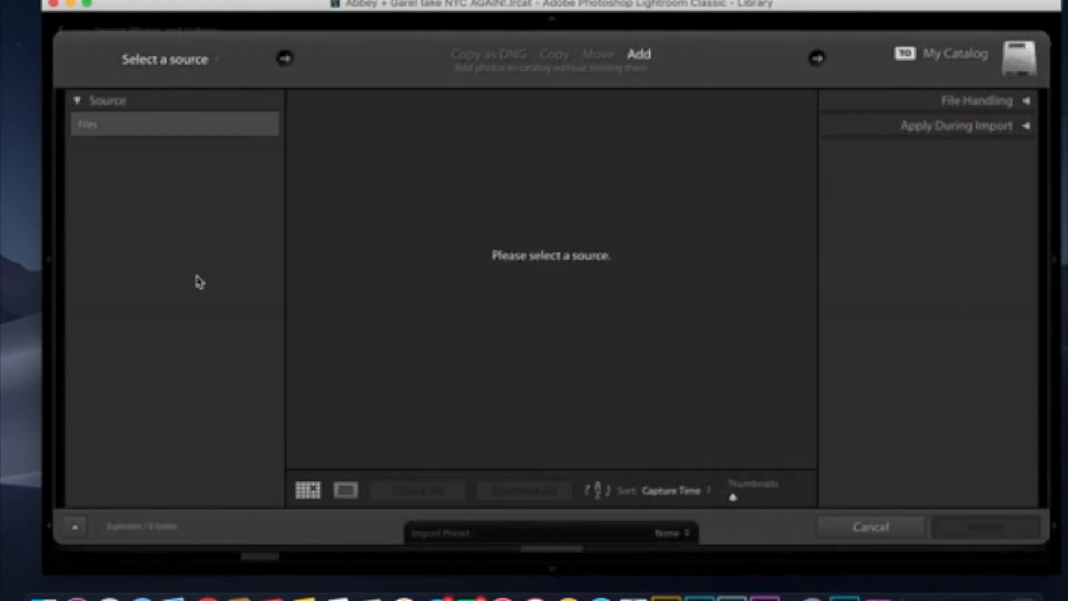
{"action": "left_click", "coordinate": [86, 148]}
{"action": "left_click", "coordinate": [86, 148]}
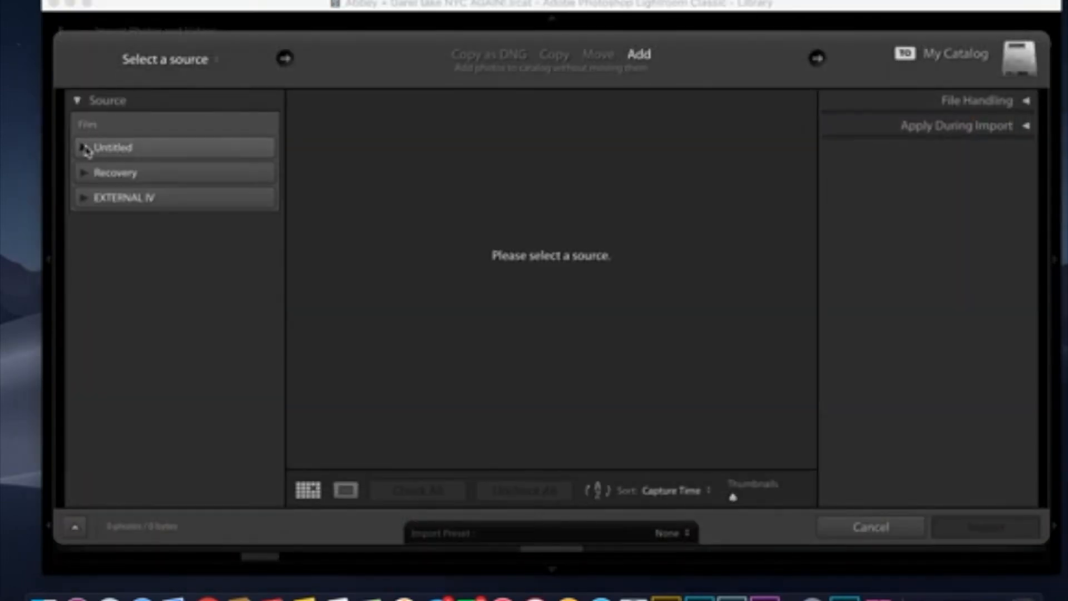
{"action": "left_click", "coordinate": [85, 148]}
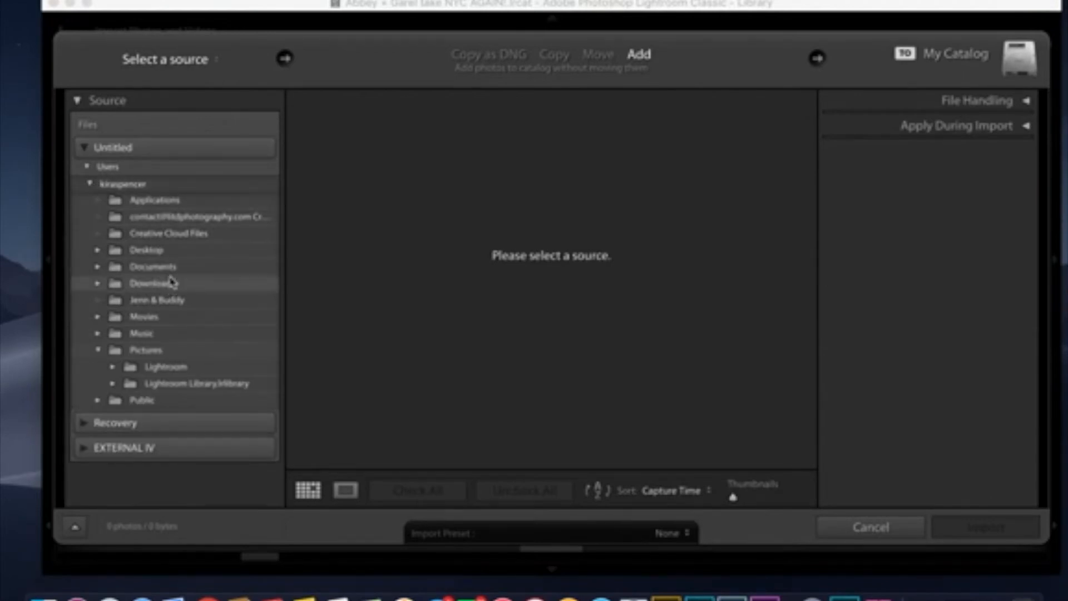
{"action": "left_click", "coordinate": [167, 252]}
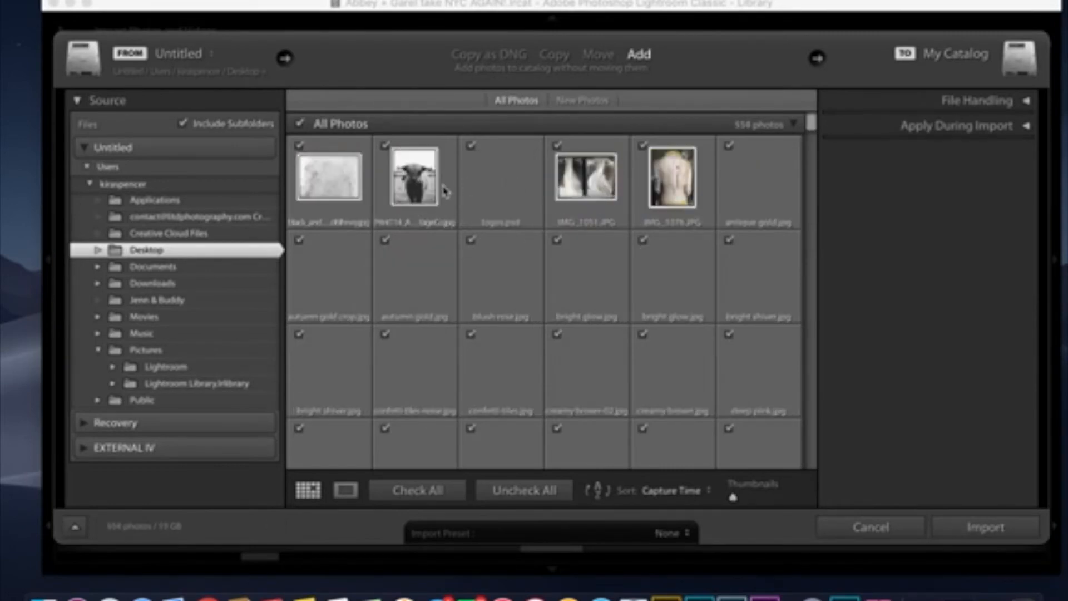
- Exclude all photos of the Desktop folder from the import selection
{"action": "left_click", "coordinate": [299, 124]}
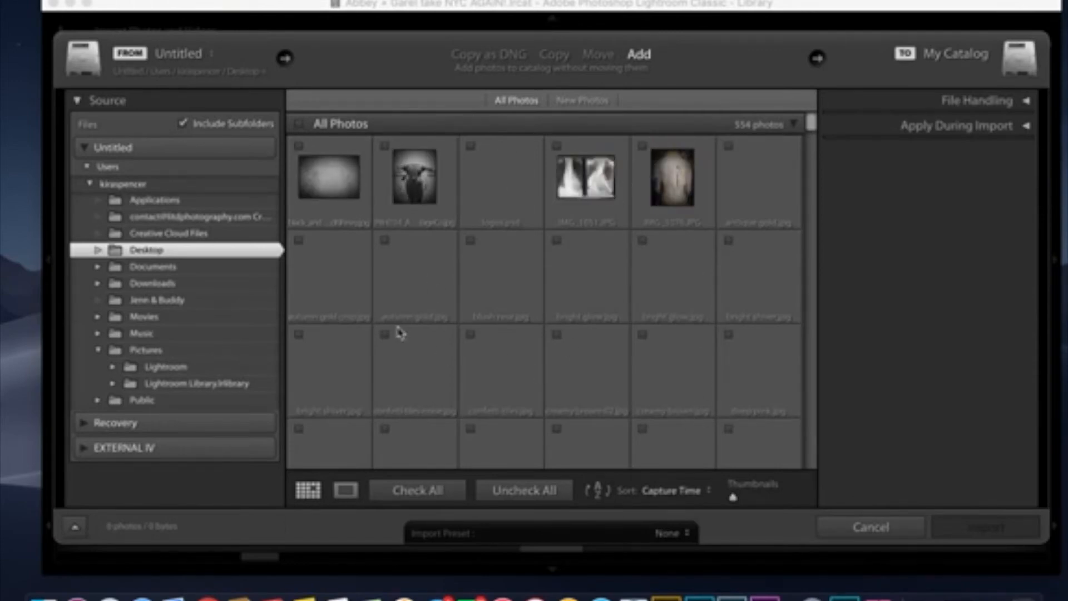
{"action": "scroll", "coordinate": [583, 262], "scroll_direction": "down", "scroll_amount": 11}
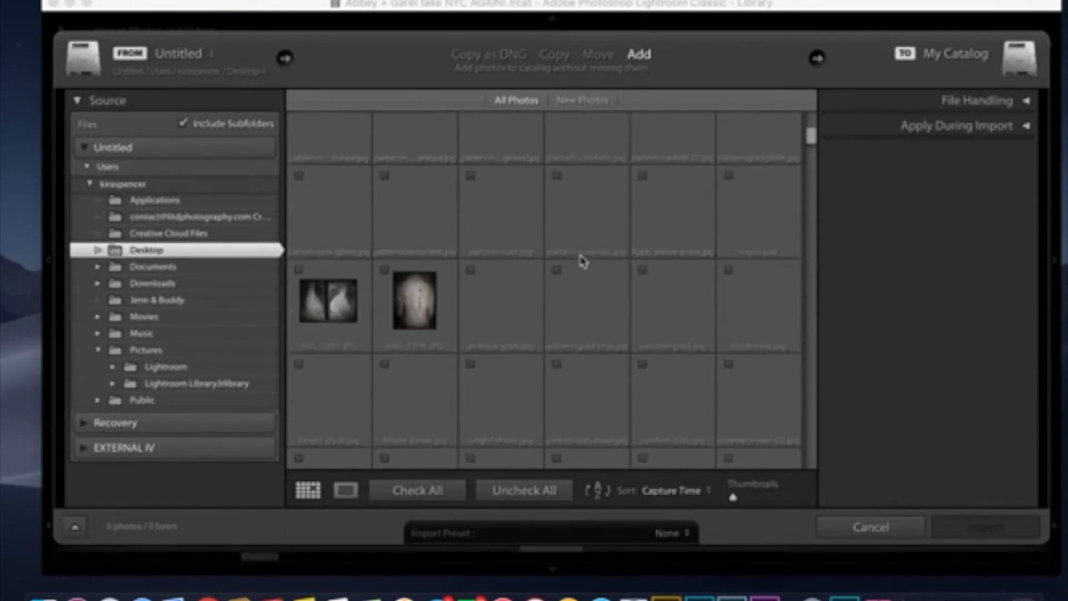
{"action": "scroll", "coordinate": [582, 261], "scroll_direction": "down", "scroll_amount": 3}
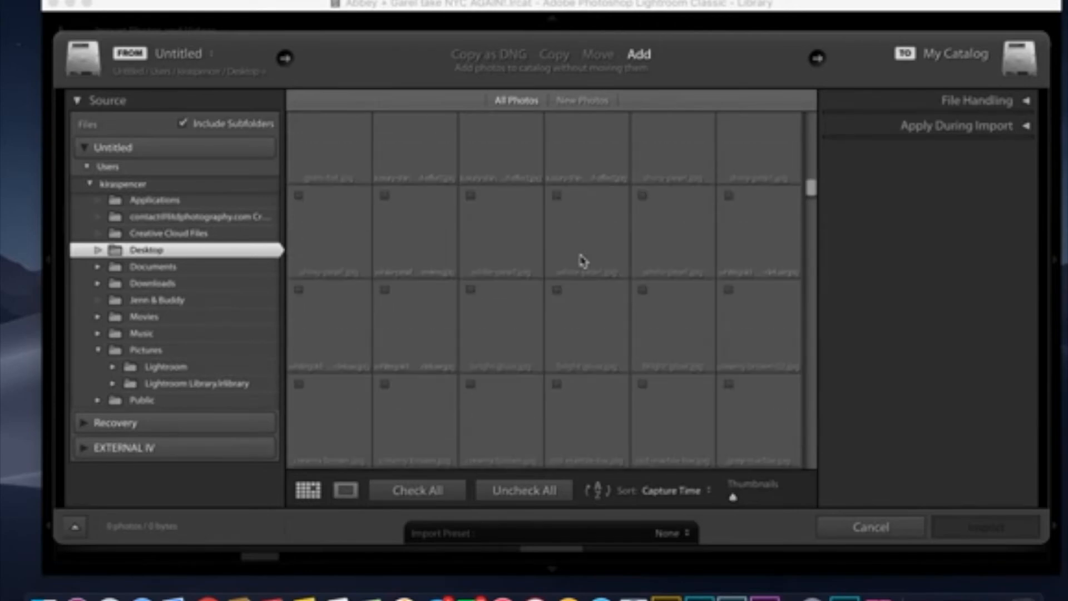
{"action": "scroll", "coordinate": [580, 259], "scroll_direction": "up", "scroll_amount": 15}
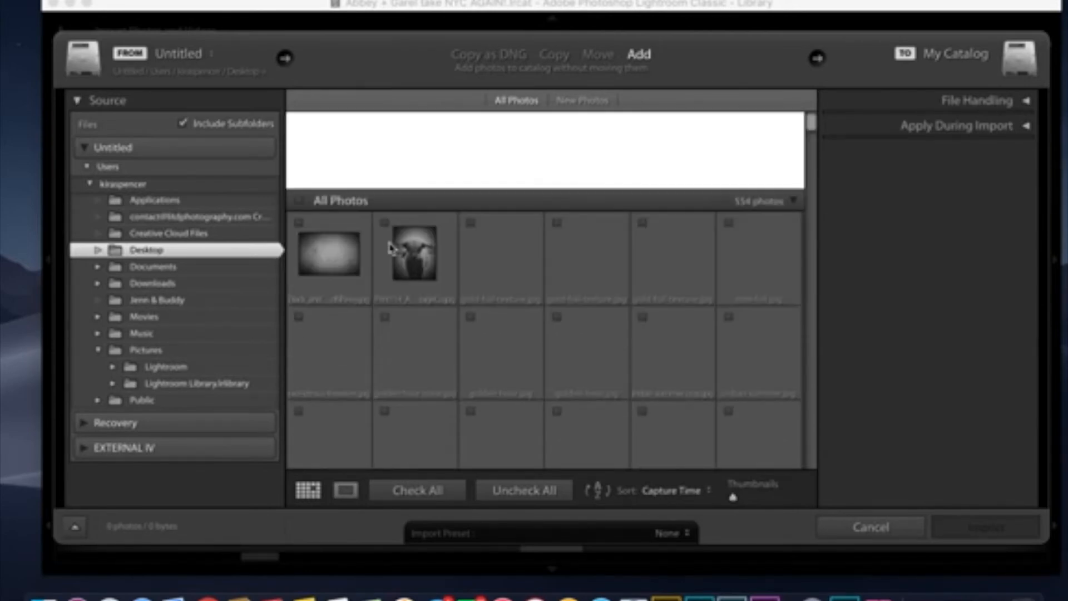
{"action": "left_click", "coordinate": [300, 124]}
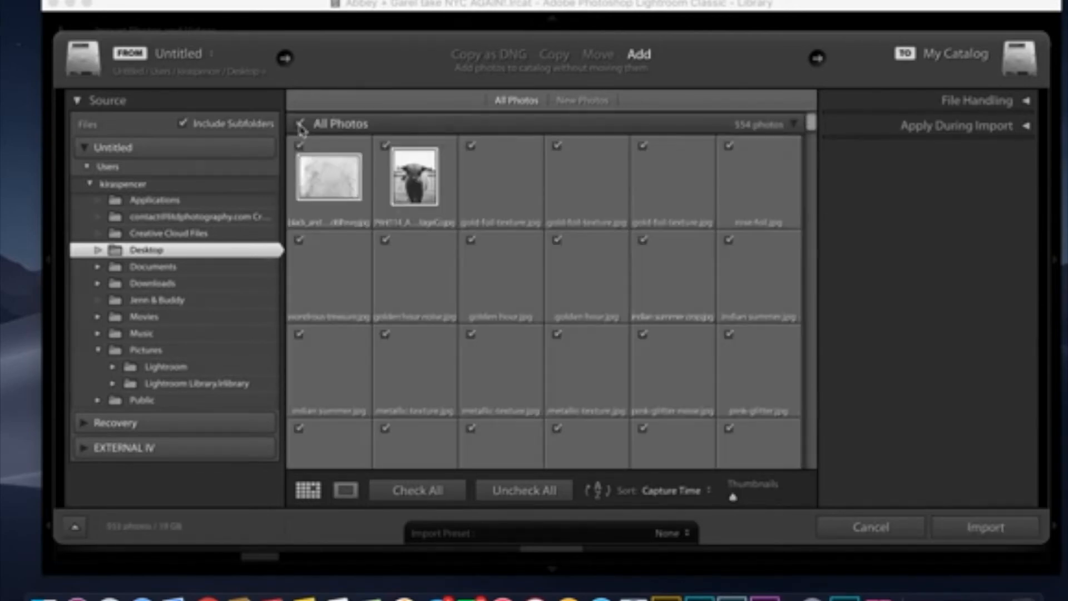
{"action": "left_click", "coordinate": [301, 125]}
- Find the portrait IMG_1316.jpg of the woman in a hat on the Desktop and import only this photo
{"action": "scroll", "coordinate": [534, 364], "scroll_direction": "down", "scroll_amount": 10}
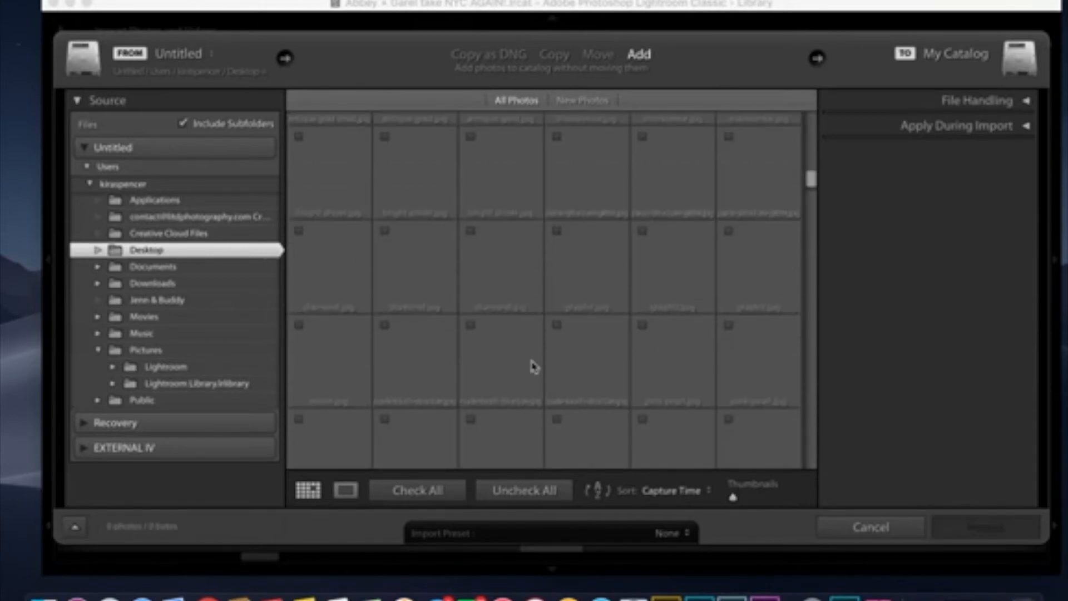
{"action": "scroll", "coordinate": [534, 366], "scroll_direction": "down", "scroll_amount": 10}
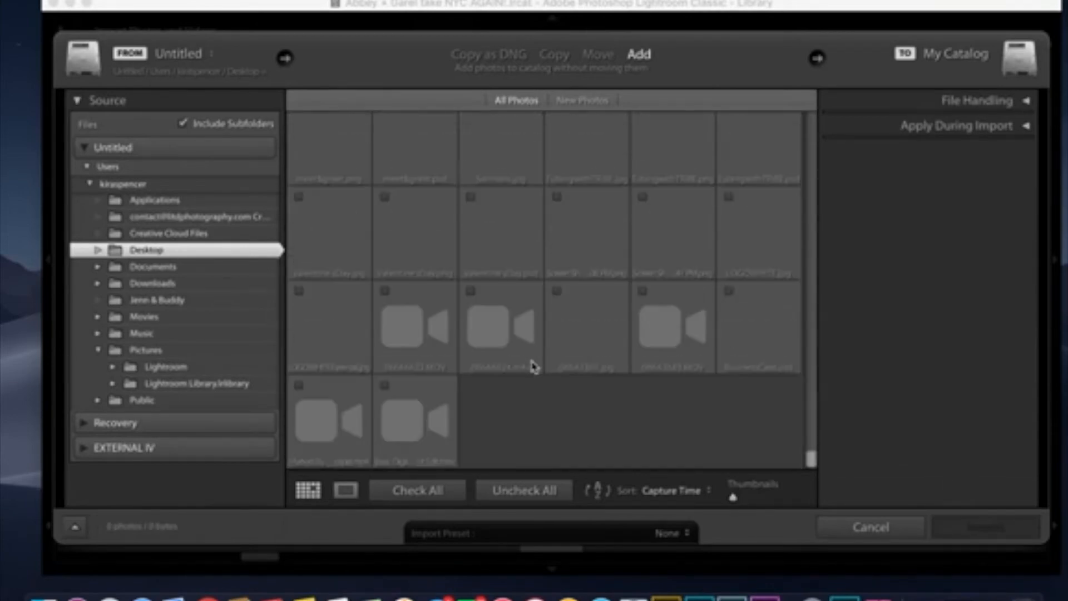
{"action": "scroll", "coordinate": [811, 453], "scroll_direction": "up", "scroll_amount": 5}
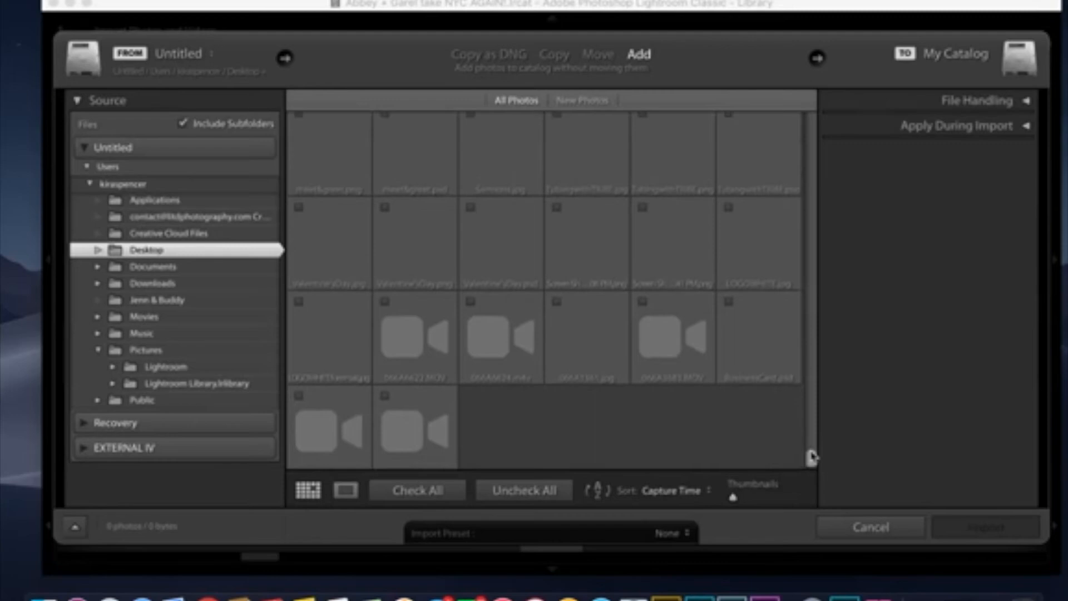
{"action": "left_click_drag", "start_coordinate": [811, 453], "coordinate": [813, 320]}
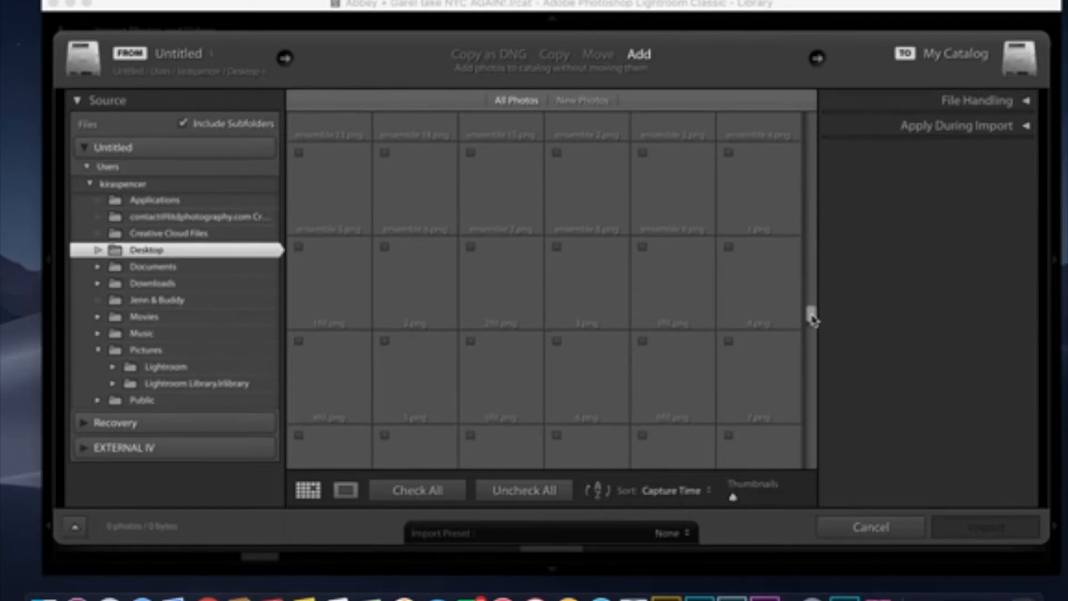
{"action": "left_click_drag", "start_coordinate": [811, 317], "coordinate": [814, 154]}
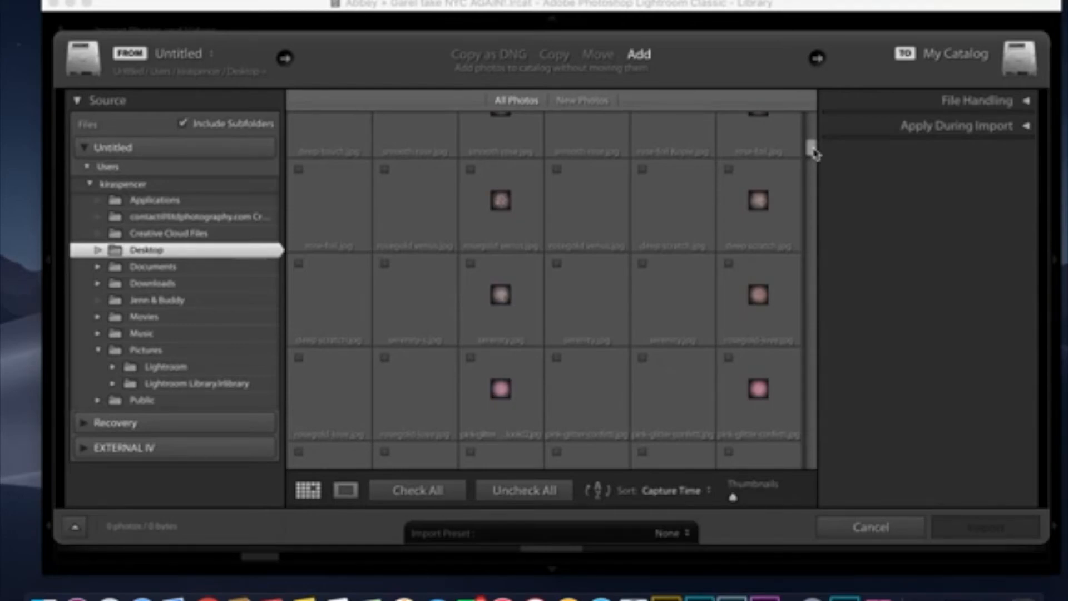
{"action": "left_click_drag", "start_coordinate": [812, 148], "coordinate": [811, 266]}
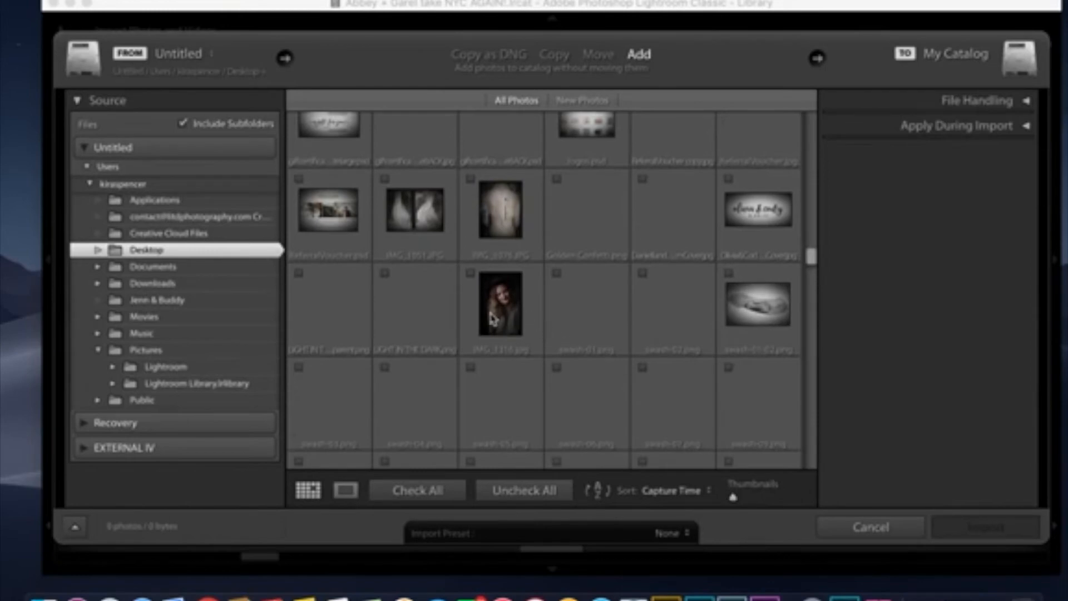
{"action": "left_click", "coordinate": [508, 320]}
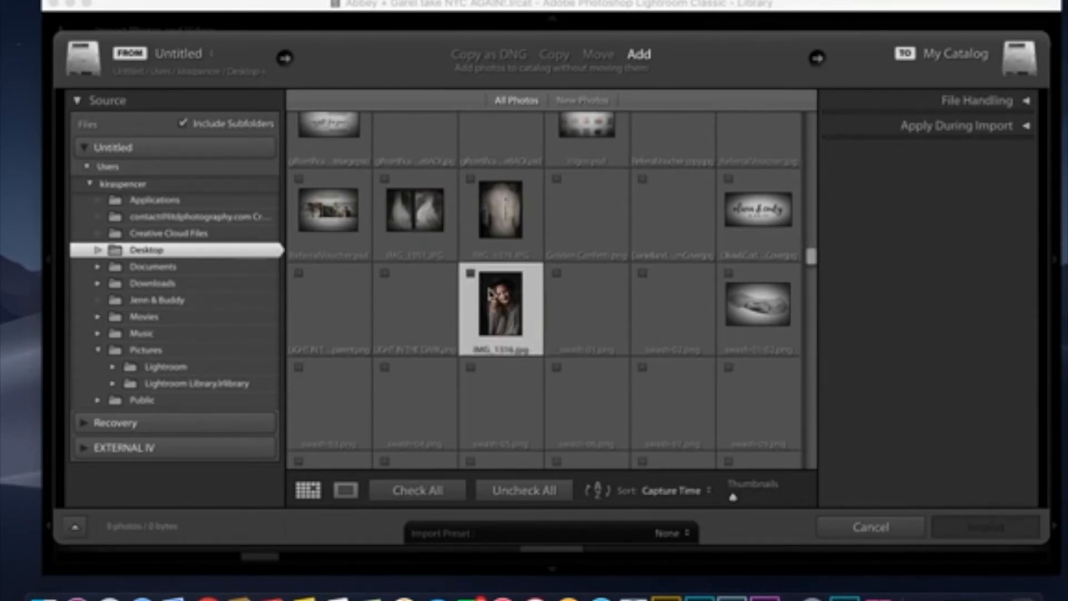
{"action": "left_click", "coordinate": [471, 273]}
{"action": "left_click", "coordinate": [966, 526]}
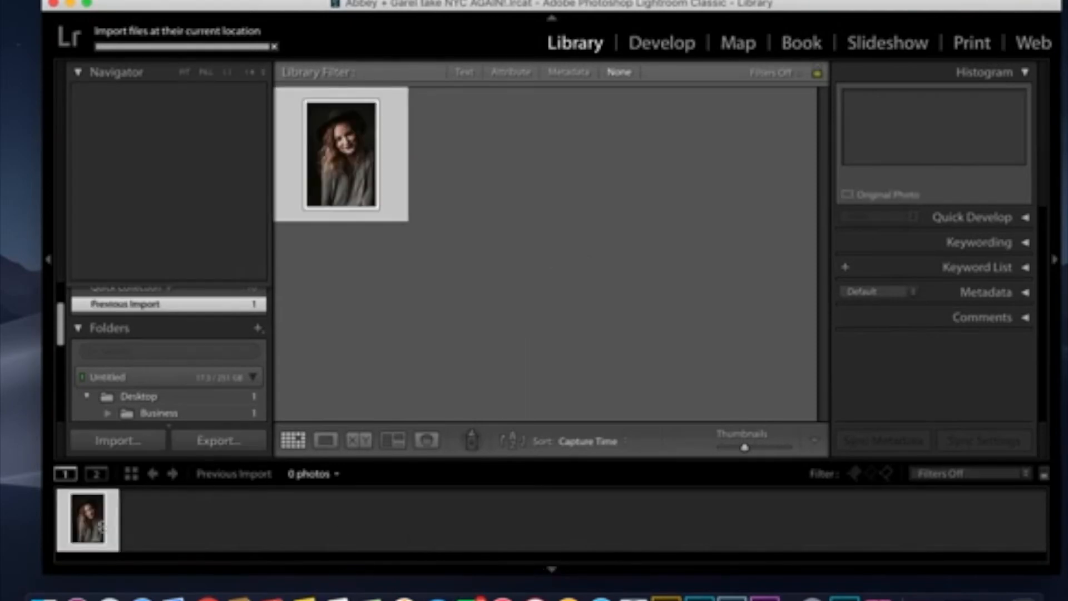
- Select the imported portrait IMG_1316.jpg and open it in the Develop module
{"action": "left_click", "coordinate": [100, 532]}
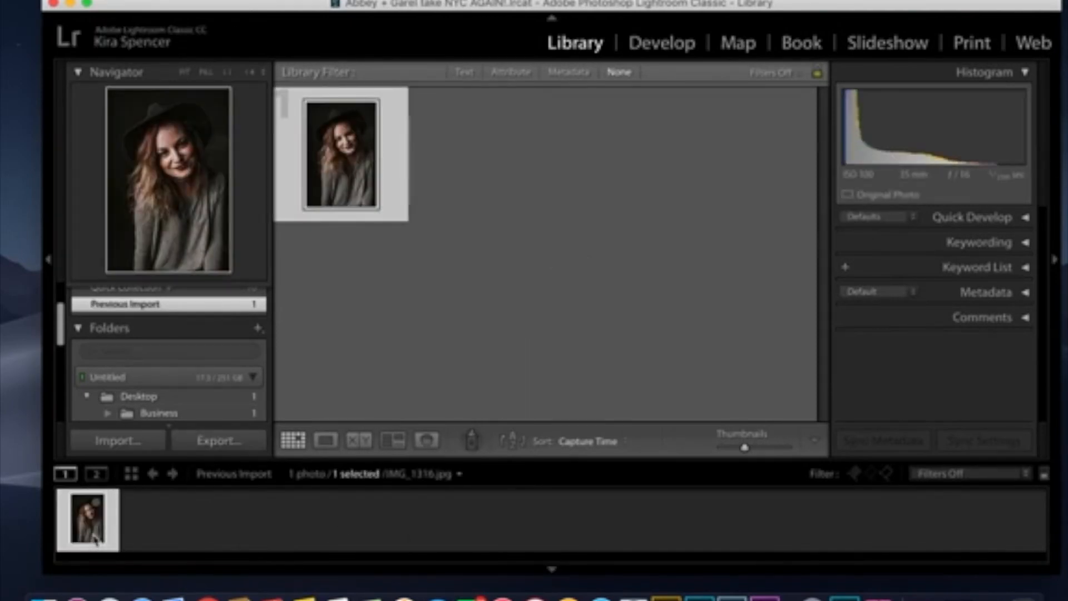
{"action": "scroll", "coordinate": [178, 341], "scroll_direction": "up", "scroll_amount": 3}
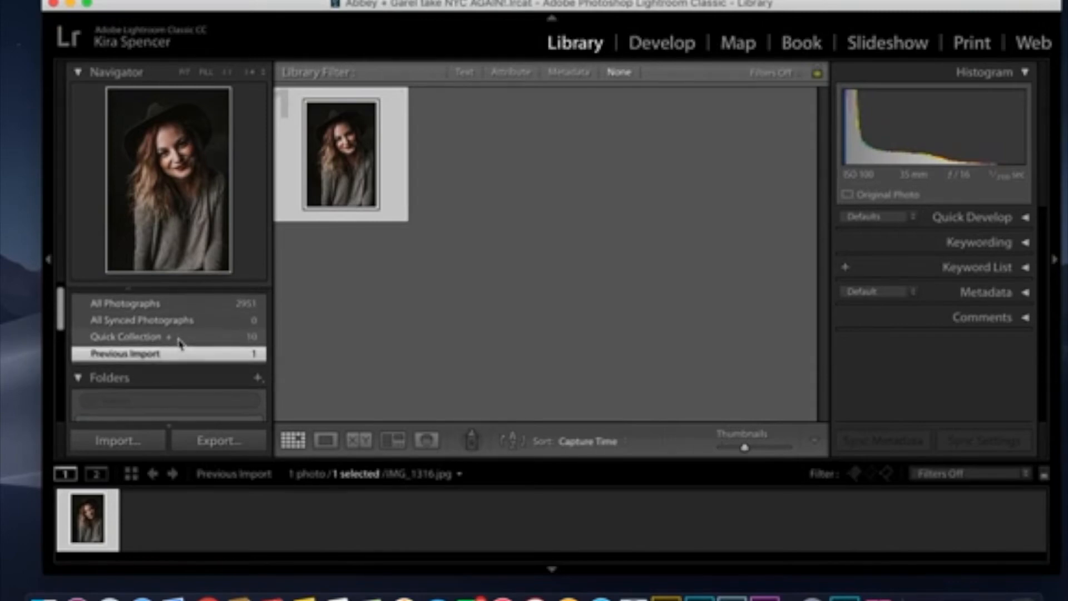
{"action": "scroll", "coordinate": [179, 342], "scroll_direction": "up", "scroll_amount": 1}
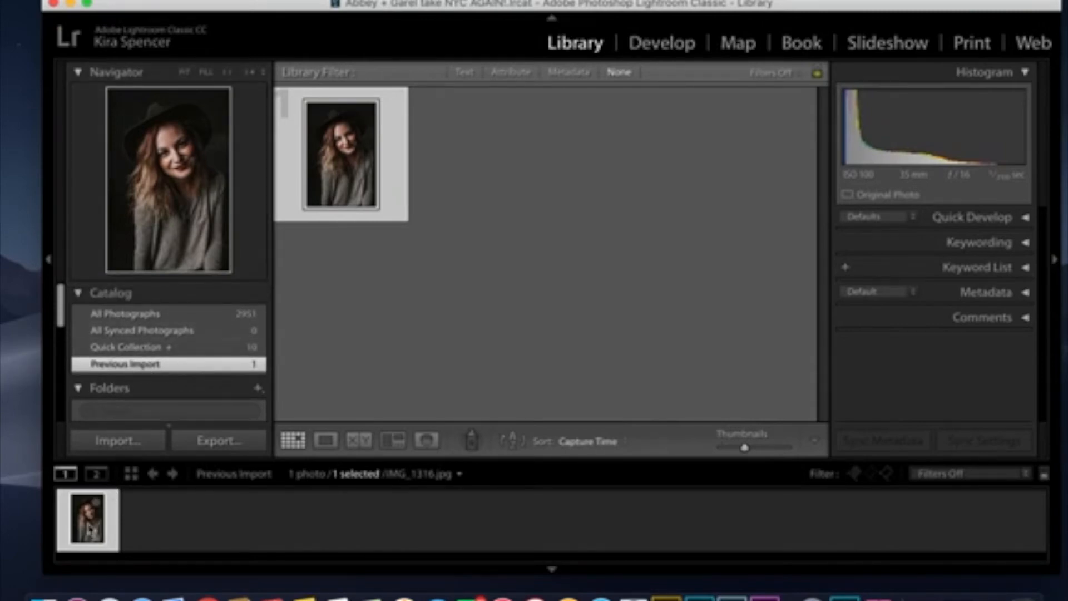
{"action": "left_click", "coordinate": [661, 44]}
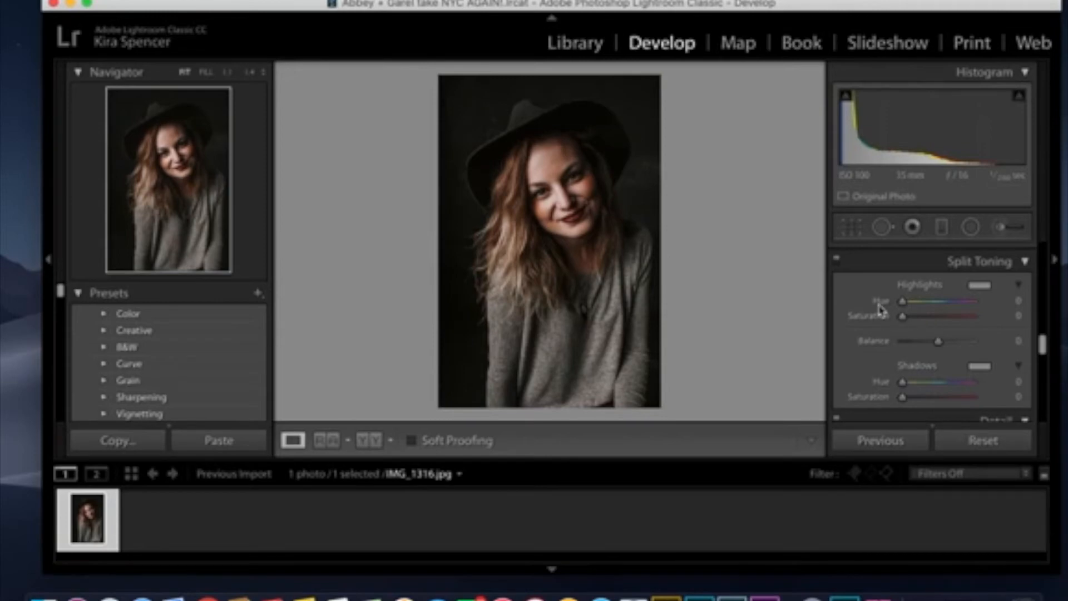
- Set the portrait's white balance Temp to +1 and try out the Exposure and Highlights adjustments
{"action": "scroll", "coordinate": [883, 315], "scroll_direction": "up", "scroll_amount": 10}
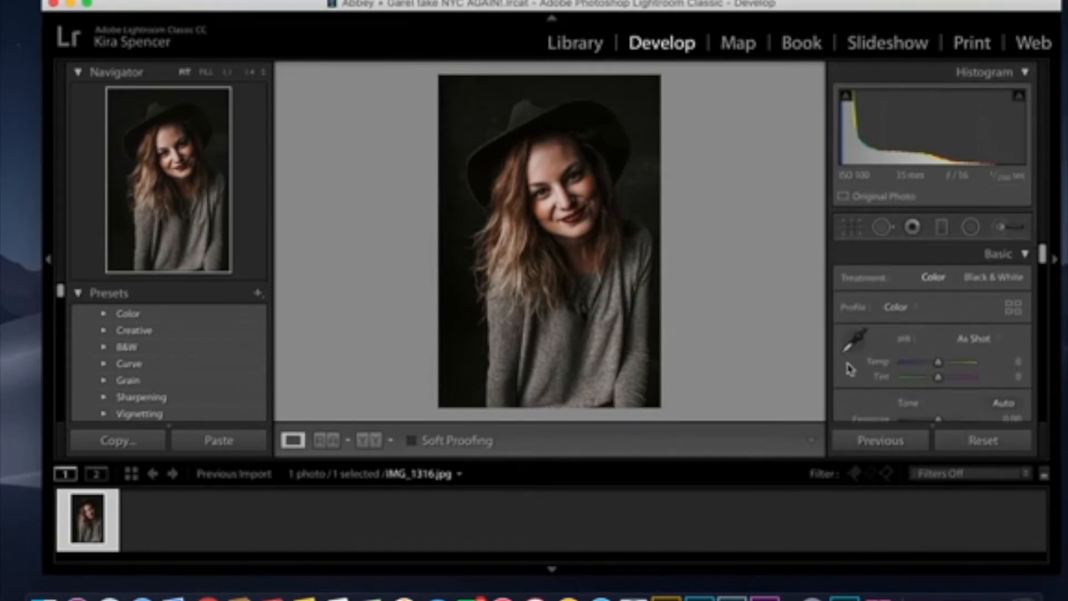
{"action": "scroll", "coordinate": [859, 378], "scroll_direction": "down", "scroll_amount": 2}
{"action": "scroll", "coordinate": [859, 381], "scroll_direction": "down", "scroll_amount": 2}
{"action": "mouse_move", "coordinate": [939, 305]}
{"action": "left_mouse_down"}
{"action": "mouse_move", "coordinate": [901, 312]}
{"action": "mouse_move", "coordinate": [982, 310]}
{"action": "mouse_move", "coordinate": [940, 320]}
{"action": "left_mouse_up"}
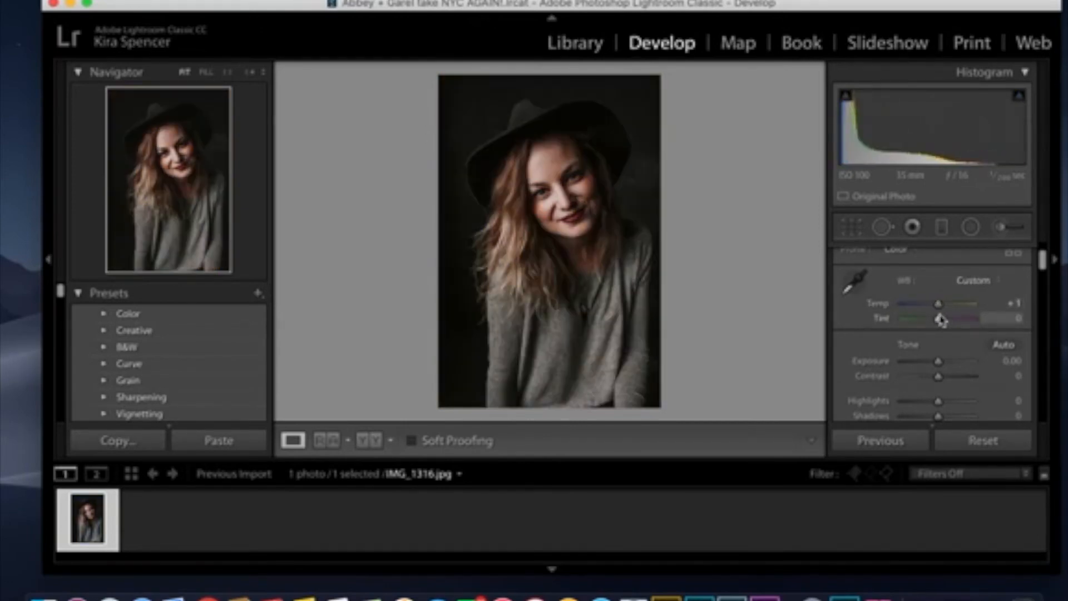
{"action": "mouse_move", "coordinate": [938, 361]}
{"action": "left_mouse_down"}
{"action": "mouse_move", "coordinate": [906, 369]}
{"action": "mouse_move", "coordinate": [958, 367]}
{"action": "mouse_move", "coordinate": [939, 370]}
{"action": "left_mouse_up"}
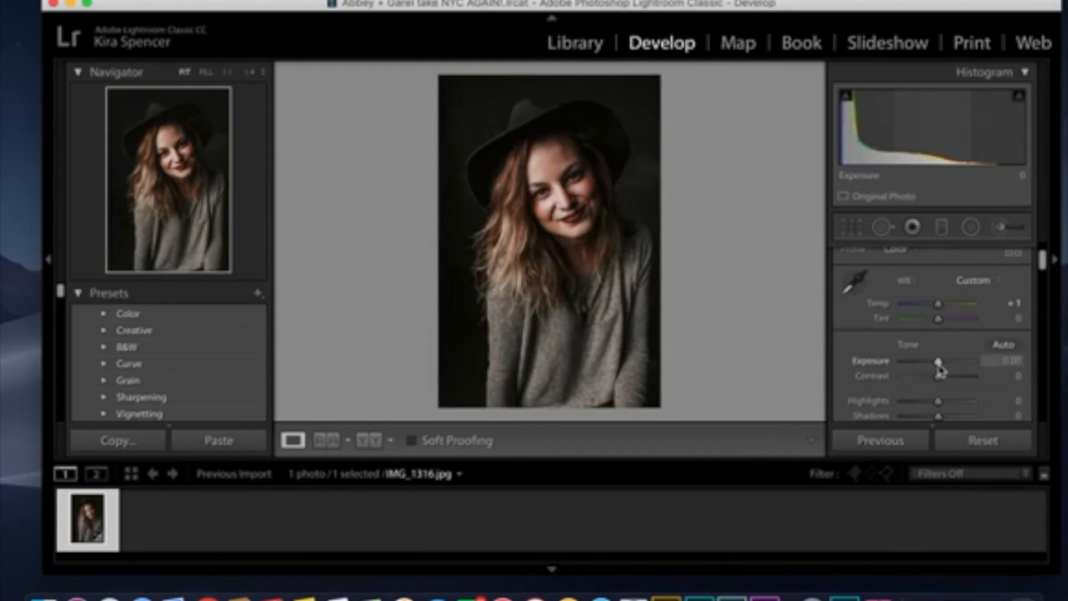
{"action": "scroll", "coordinate": [884, 333], "scroll_direction": "down", "scroll_amount": 2}
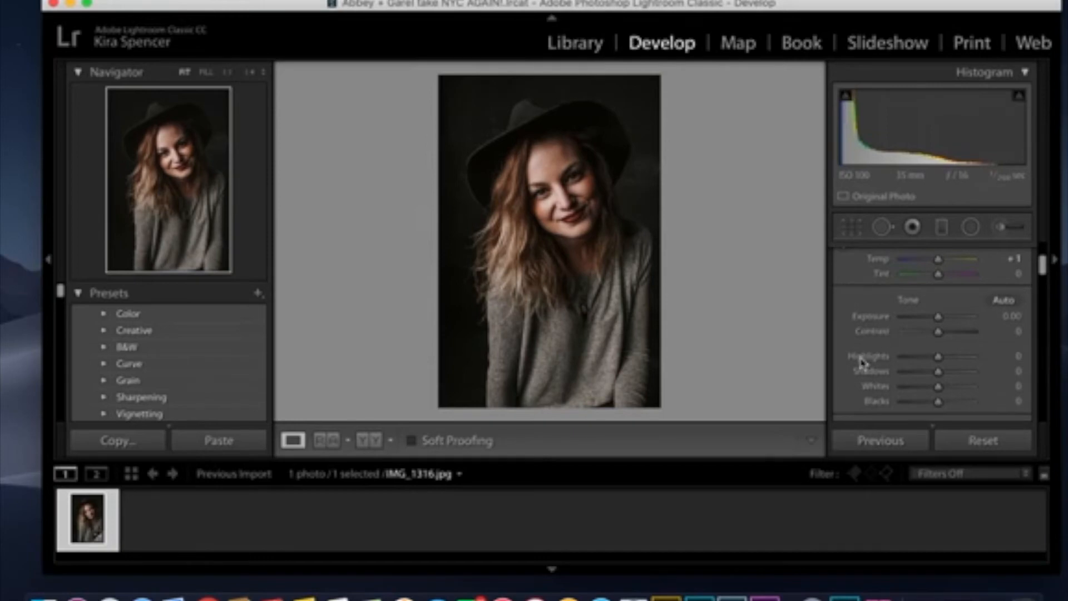
{"action": "scroll", "coordinate": [860, 370], "scroll_direction": "down", "scroll_amount": 1}
{"action": "mouse_move", "coordinate": [938, 323]}
{"action": "left_mouse_down"}
{"action": "mouse_move", "coordinate": [957, 327]}
{"action": "mouse_move", "coordinate": [929, 326]}
{"action": "mouse_move", "coordinate": [940, 333]}
{"action": "left_mouse_up"}
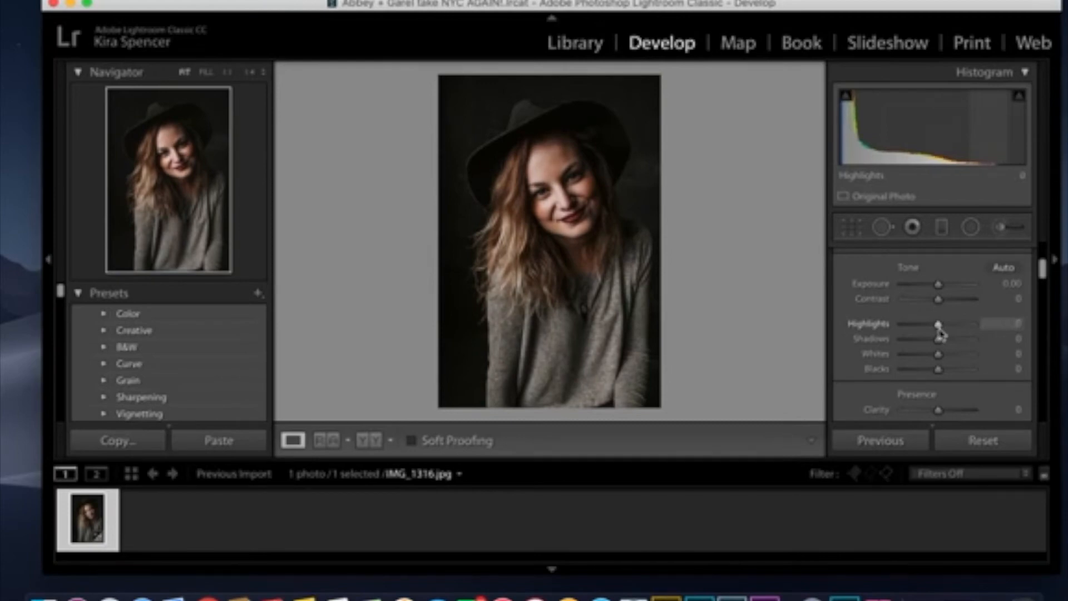
- Bring up the Orange hue, saturation and luminance adjustments in HSL/Color for the portrait
{"action": "scroll", "coordinate": [836, 331], "scroll_direction": "down", "scroll_amount": 10}
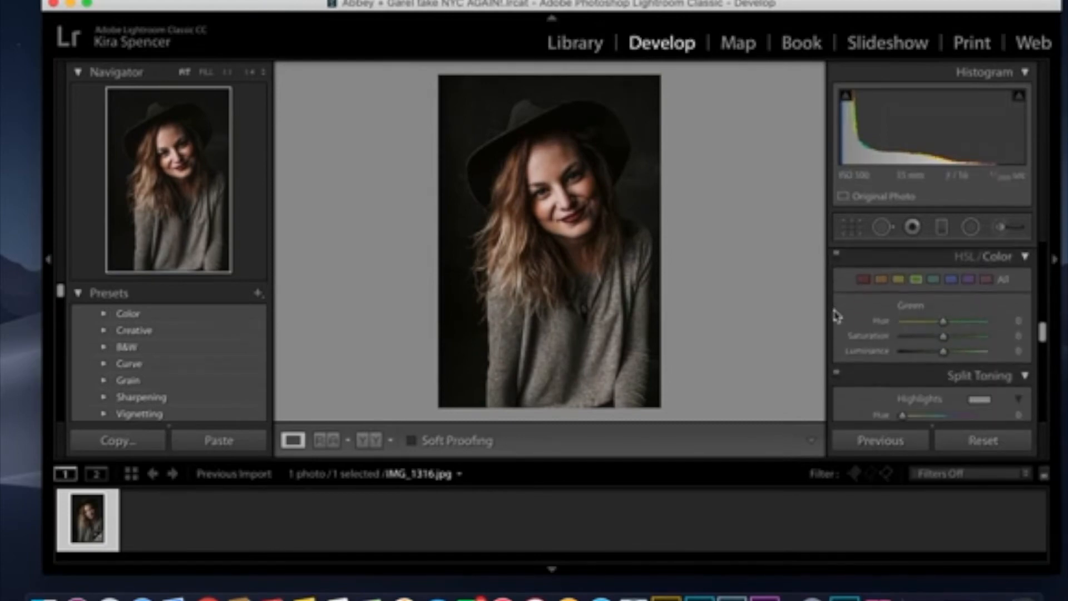
{"action": "left_click", "coordinate": [882, 279]}
{"action": "mouse_move", "coordinate": [943, 336]}
{"action": "left_mouse_down"}
{"action": "mouse_move", "coordinate": [903, 339]}
{"action": "mouse_move", "coordinate": [986, 338]}
{"action": "mouse_move", "coordinate": [948, 347]}
{"action": "left_mouse_up"}
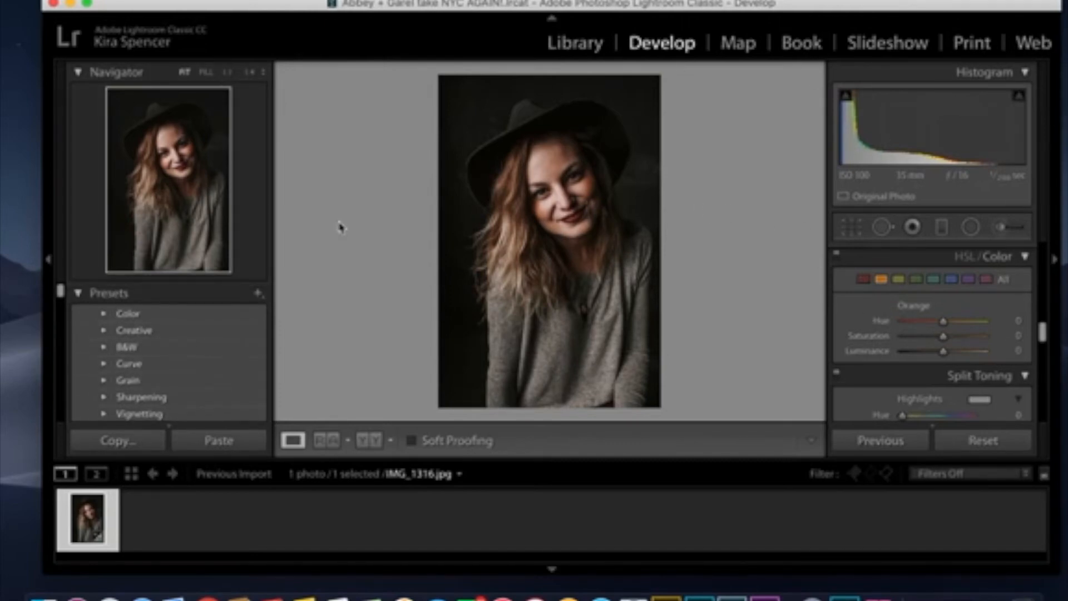
- Return to the Library module and show All Photographs with the attribute filter options displayed
{"action": "left_click", "coordinate": [579, 44]}
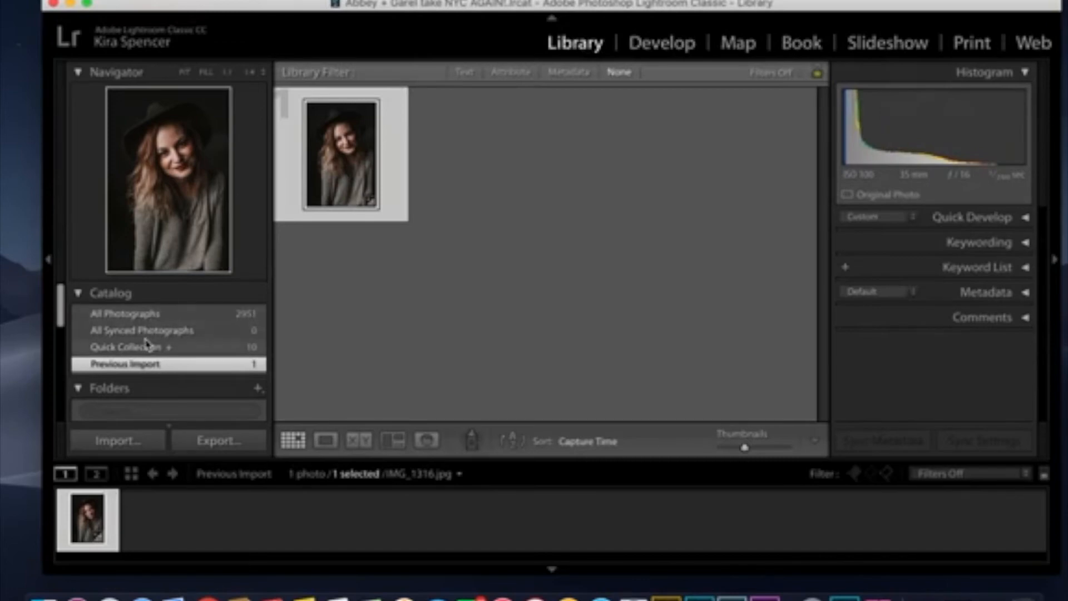
{"action": "left_click", "coordinate": [142, 316]}
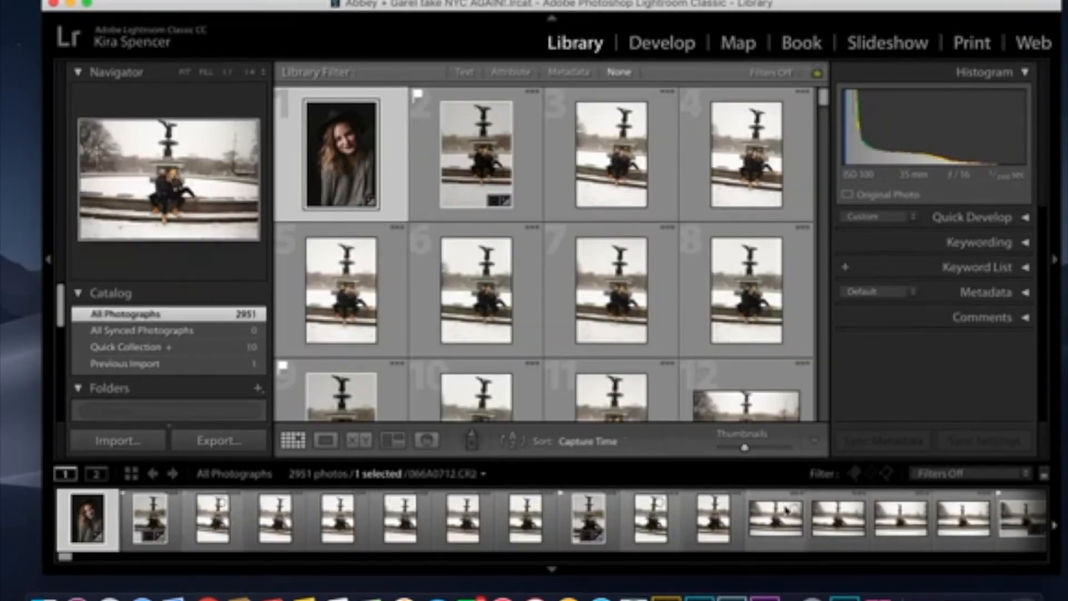
{"action": "left_click", "coordinate": [859, 477]}
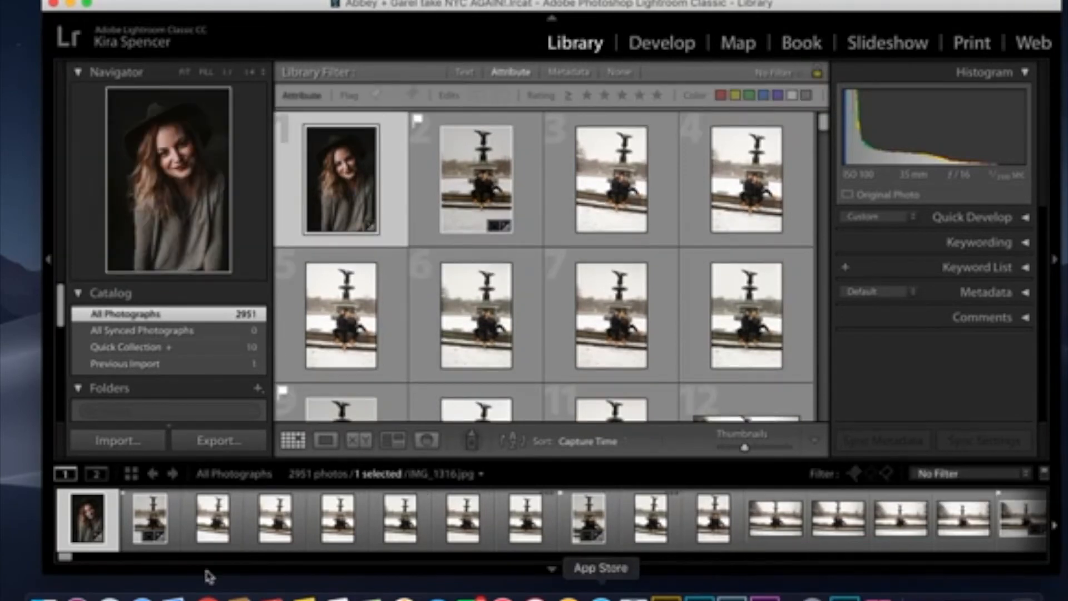
- Find the couple's photo 066A1378.CR2 with the yellow hat and open it in the Develop module
{"action": "left_click_drag", "start_coordinate": [72, 563], "coordinate": [259, 573]}
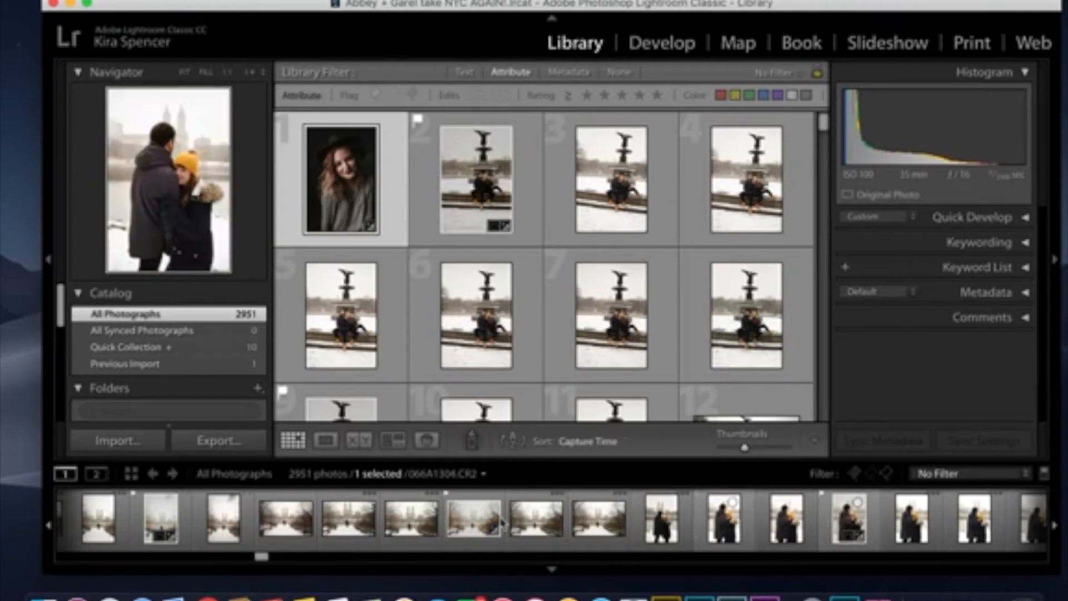
{"action": "left_click_drag", "start_coordinate": [262, 558], "coordinate": [287, 562]}
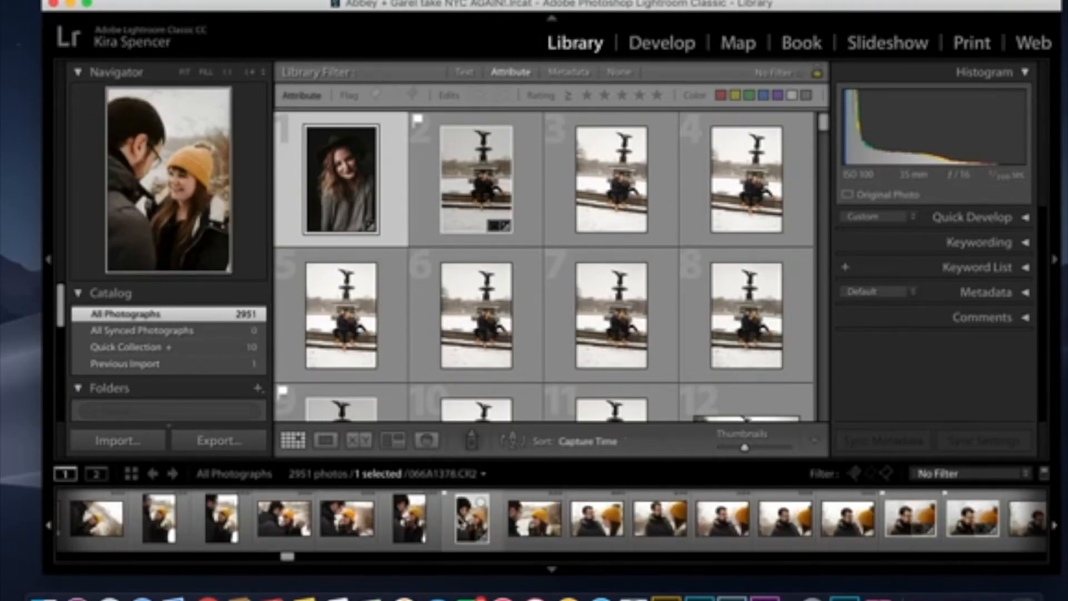
{"action": "left_click", "coordinate": [478, 504]}
{"action": "left_click", "coordinate": [663, 42]}
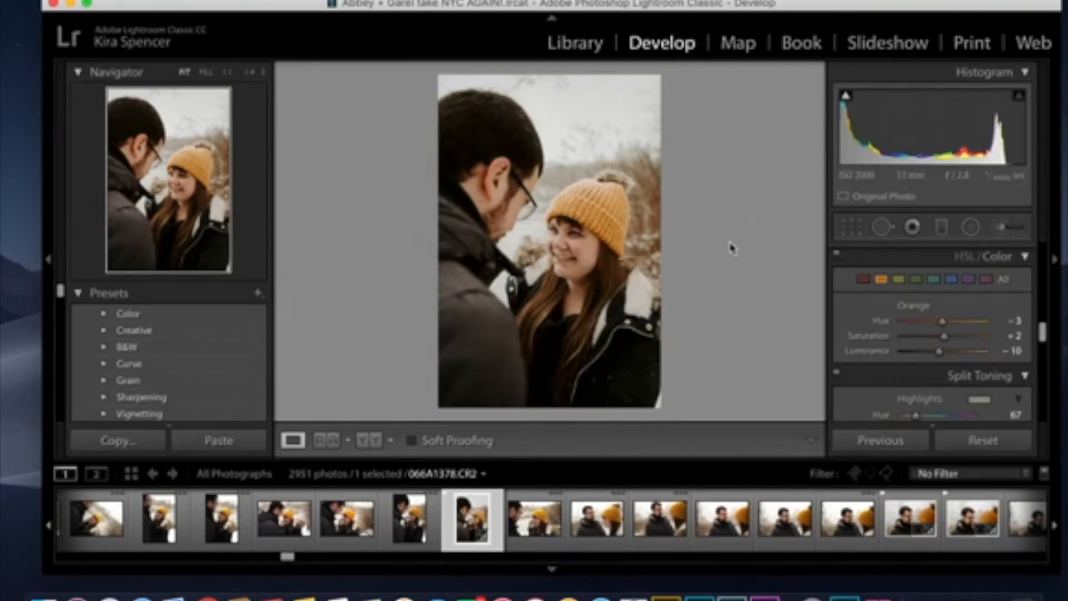
- Clone a patch of sky above the couple with the Spot Removal tool and shift its sampling point
{"action": "left_click", "coordinate": [884, 229]}
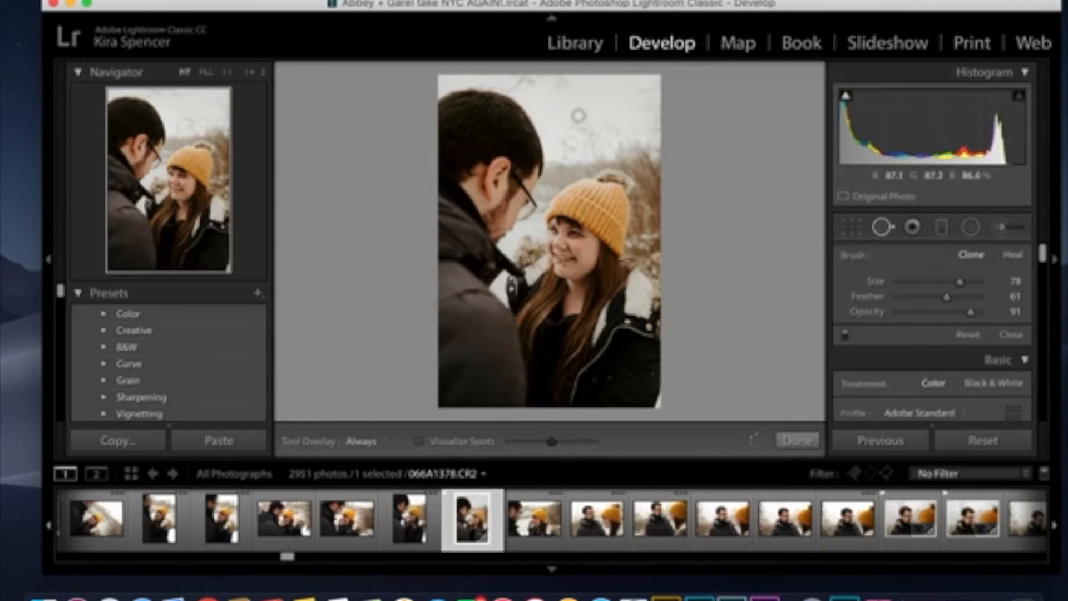
{"action": "left_click_drag", "start_coordinate": [577, 98], "coordinate": [554, 71]}
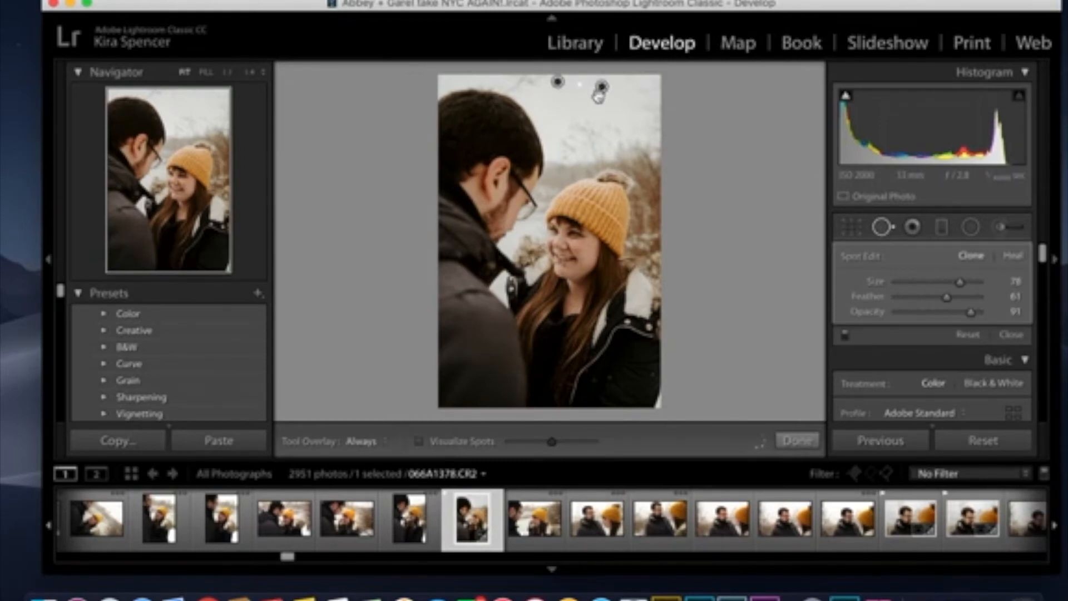
{"action": "left_click_drag", "start_coordinate": [596, 103], "coordinate": [596, 101]}
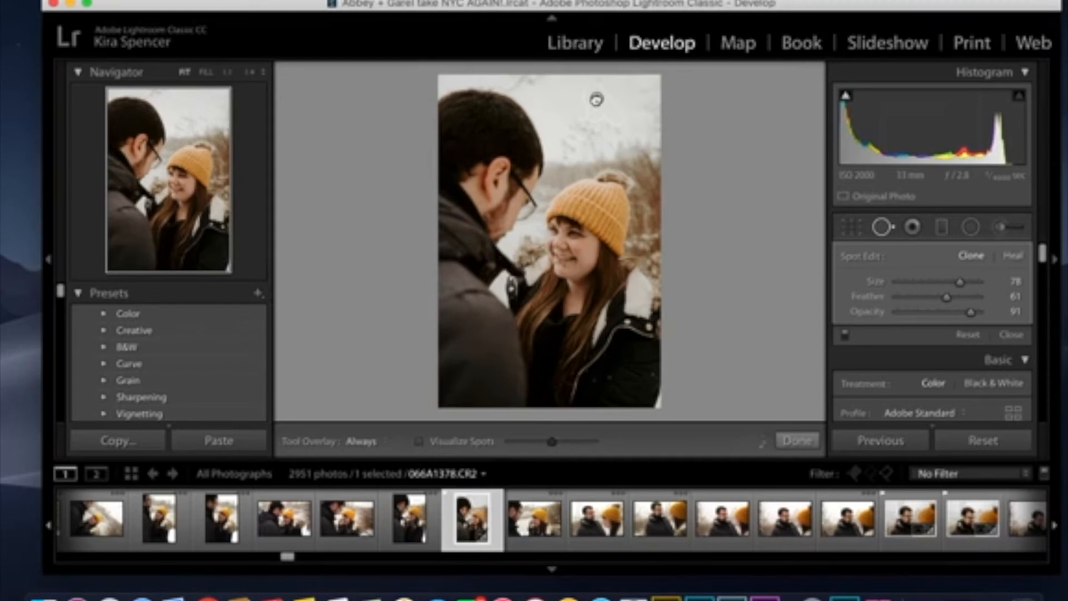
{"action": "left_click", "coordinate": [597, 99]}
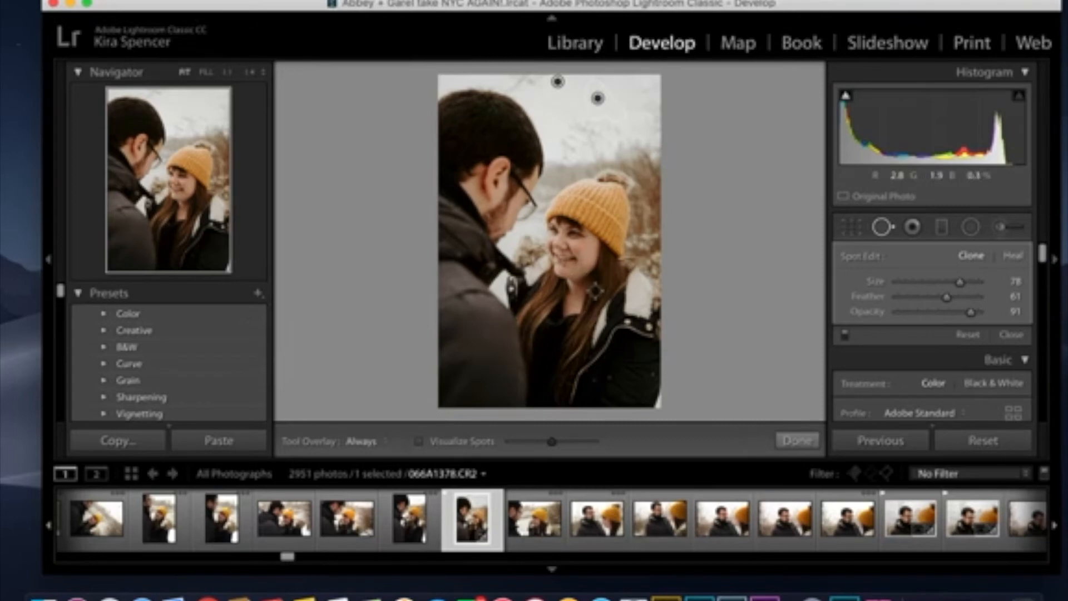
- Zoom in to the woman's face at 1:2 and set the Spot Removal size to 30
{"action": "key", "text": "z"}
{"action": "key", "text": "z"}
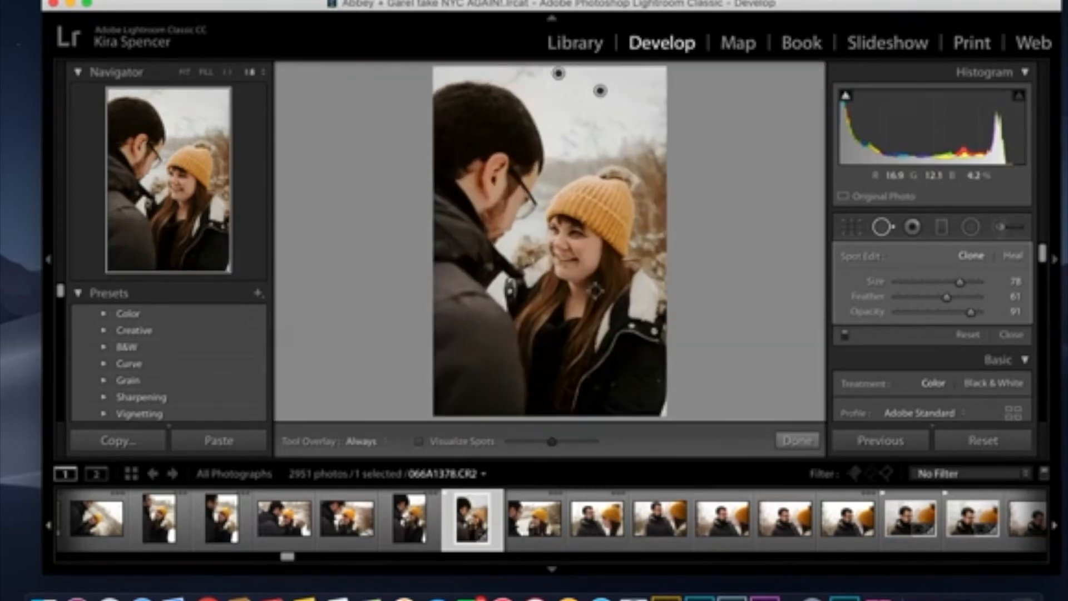
{"action": "key", "text": "z"}
{"action": "key", "text": "super+equal"}
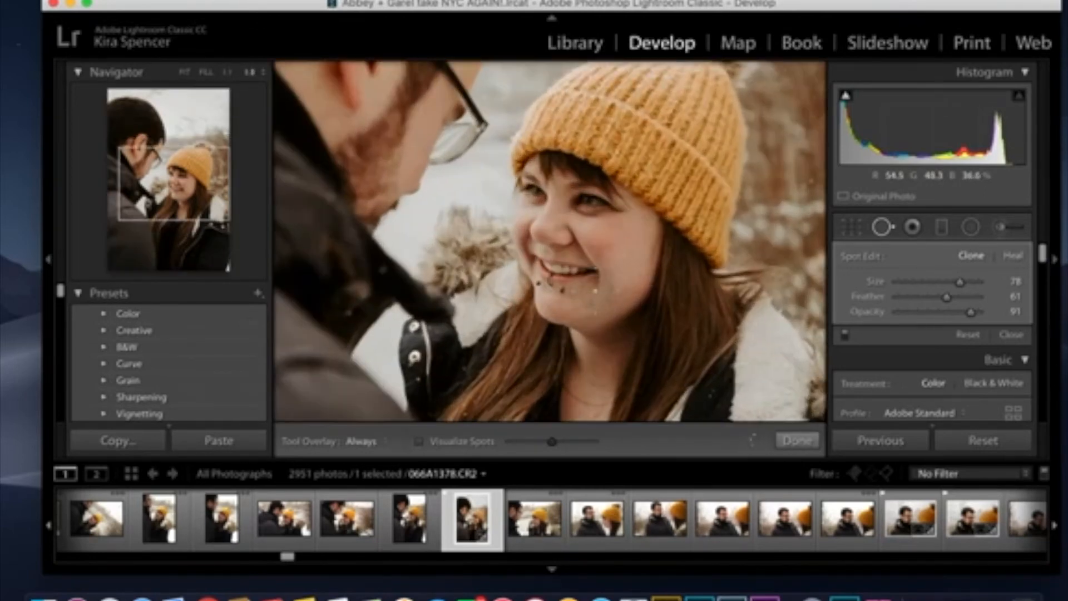
{"action": "key", "text": "super+equal"}
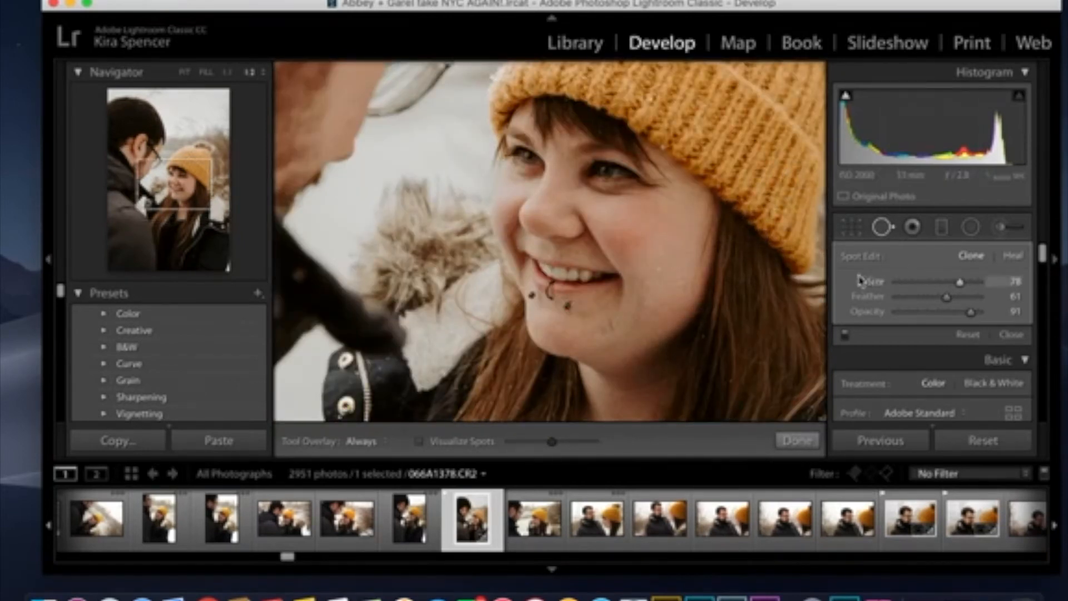
{"action": "left_click_drag", "start_coordinate": [953, 284], "coordinate": [949, 283]}
{"action": "left_click_drag", "start_coordinate": [948, 282], "coordinate": [923, 286]}
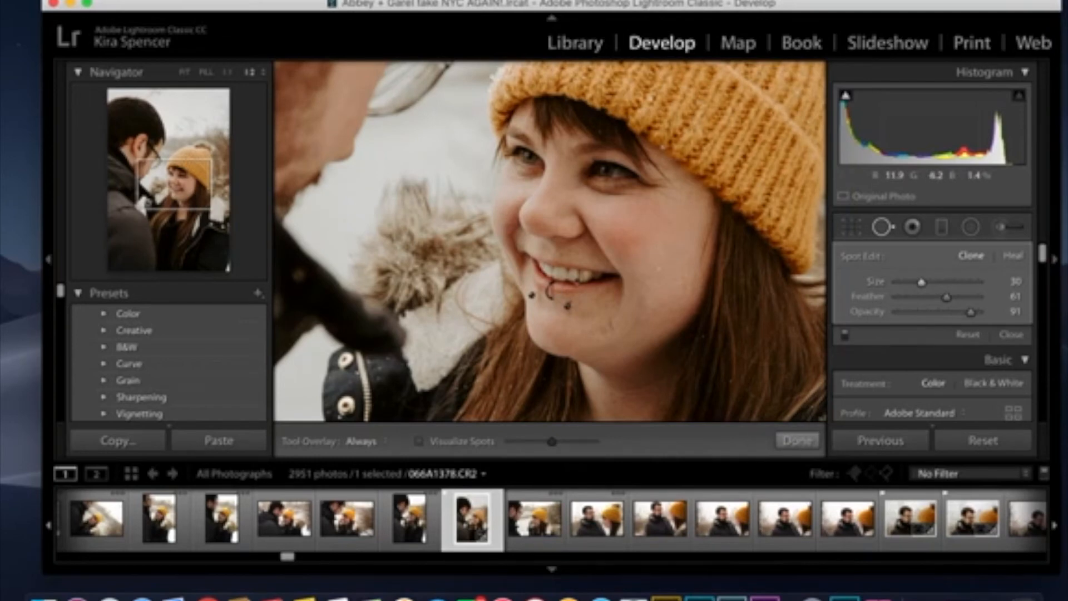
- Retouch the blemish on the woman's chin with the Spot Removal brush in Heal mode
{"action": "left_click", "coordinate": [184, 184]}
{"action": "left_click_drag", "start_coordinate": [184, 184], "coordinate": [184, 189]}
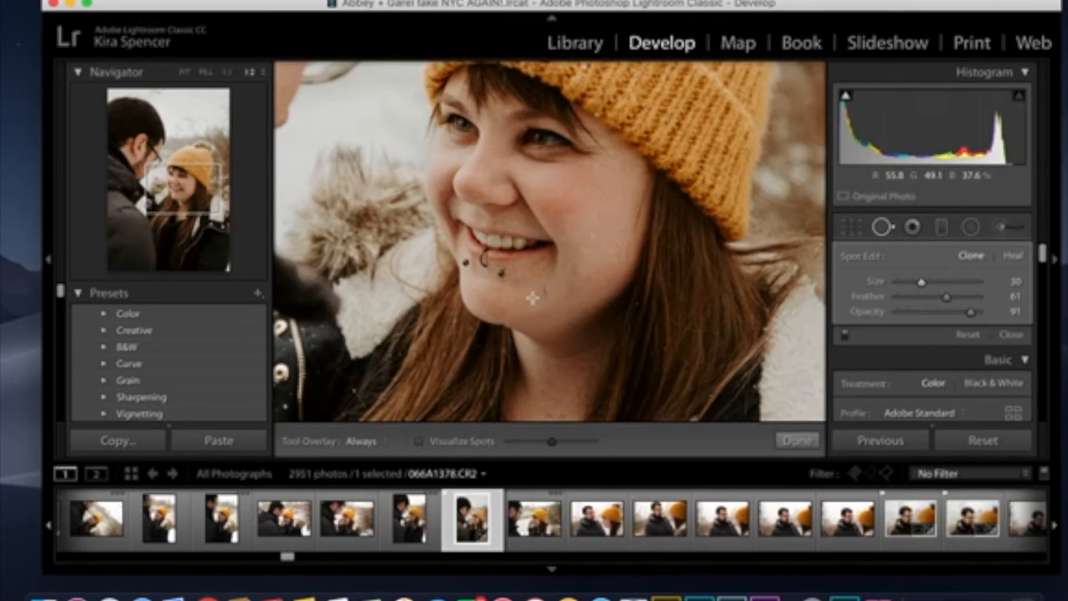
{"action": "left_click_drag", "start_coordinate": [532, 304], "coordinate": [546, 298]}
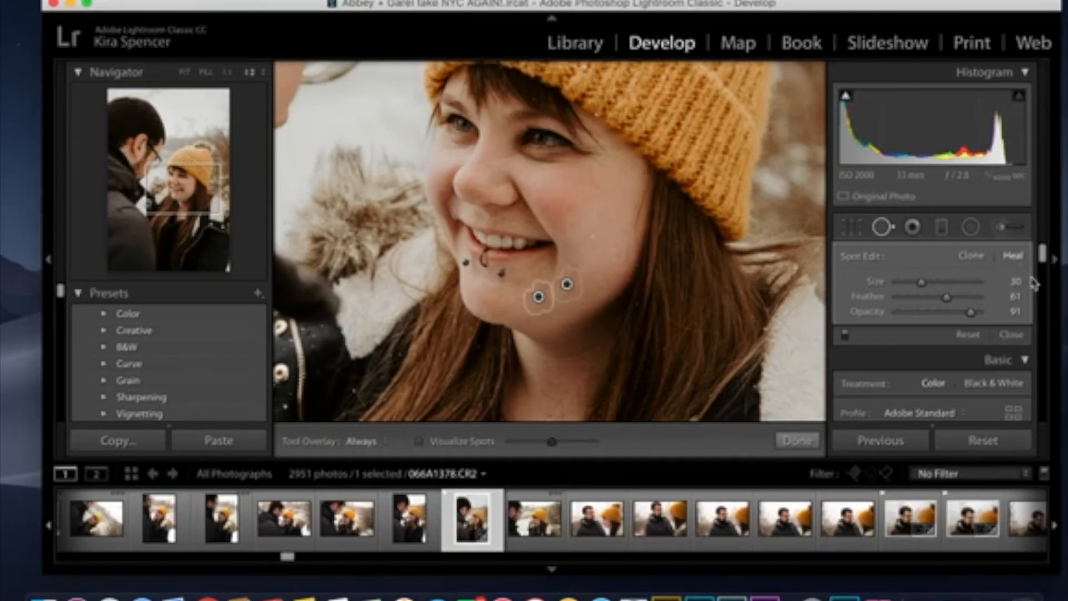
- Finish the chin retouch and compare the photo before and after by undoing and redoing the spot removal
{"action": "left_click", "coordinate": [797, 441]}
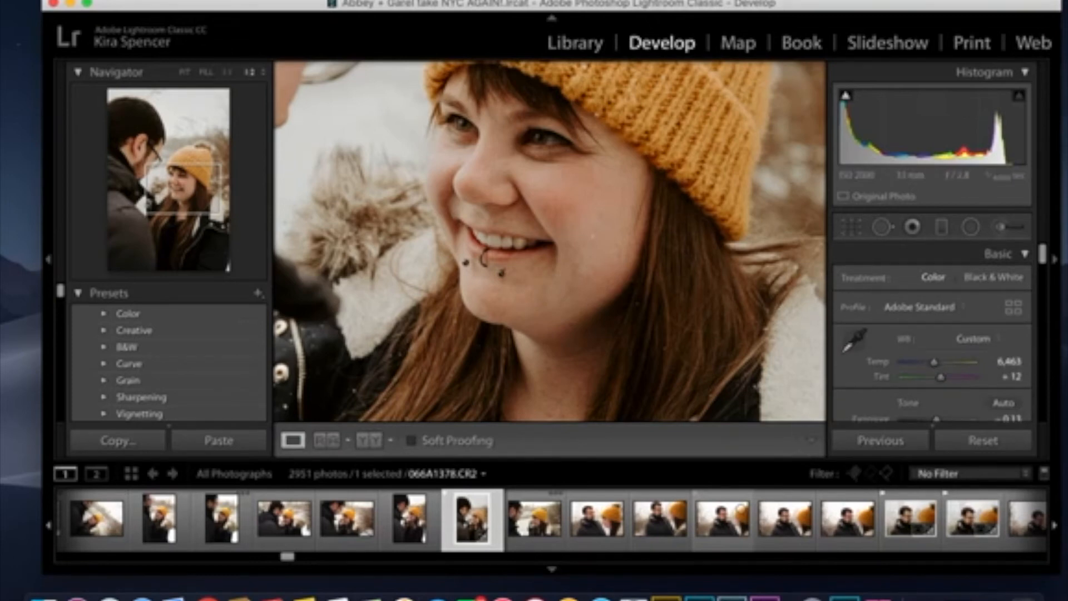
{"action": "left_click", "coordinate": [160, 0]}
{"action": "left_click", "coordinate": [261, 2]}
{"action": "left_click", "coordinate": [165, 0]}
{"action": "left_click", "coordinate": [165, 3]}
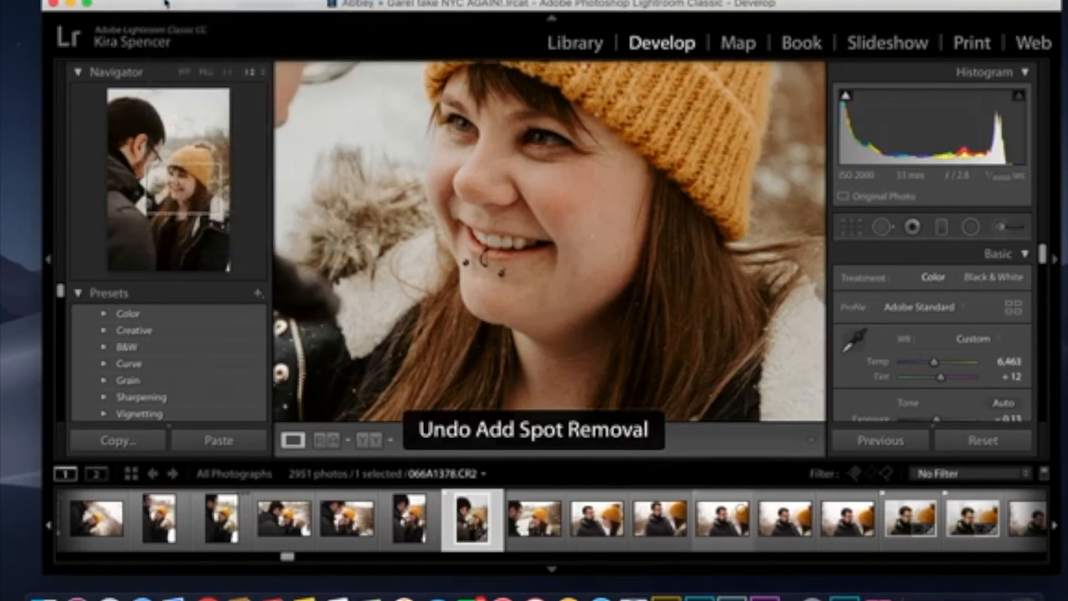
{"action": "left_click", "coordinate": [165, 2]}
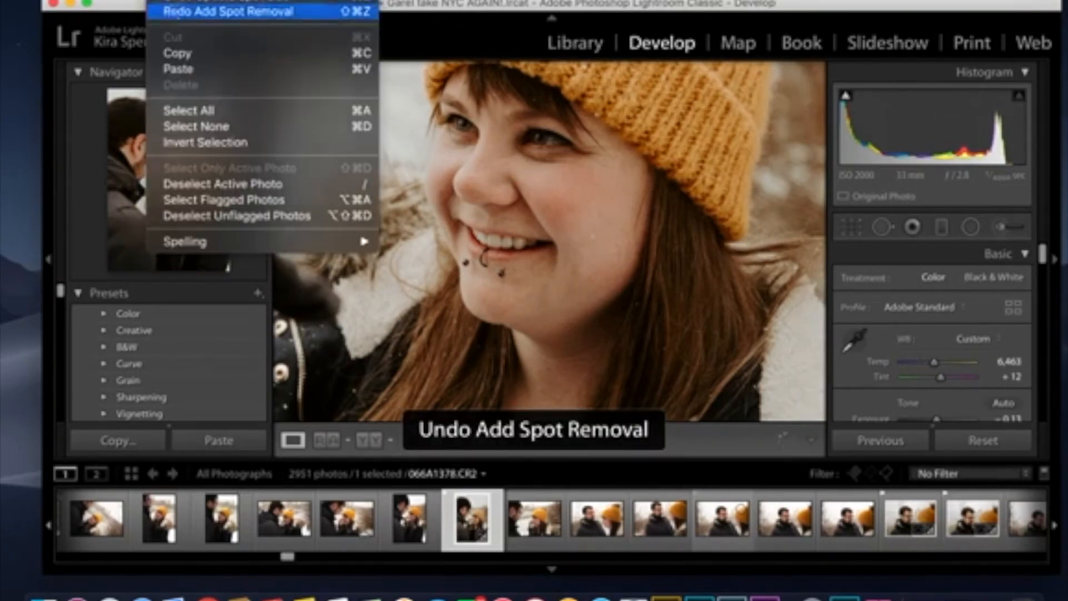
{"action": "left_click", "coordinate": [173, 11]}
{"action": "left_click", "coordinate": [165, 2]}
{"action": "left_click", "coordinate": [174, 12]}
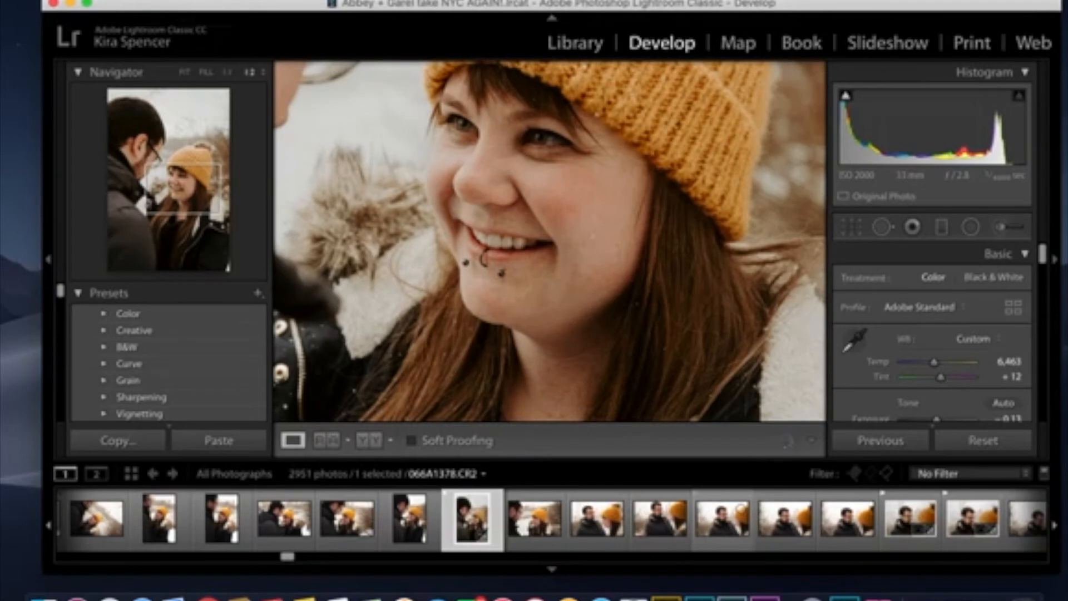
{"action": "left_click", "coordinate": [165, 2]}
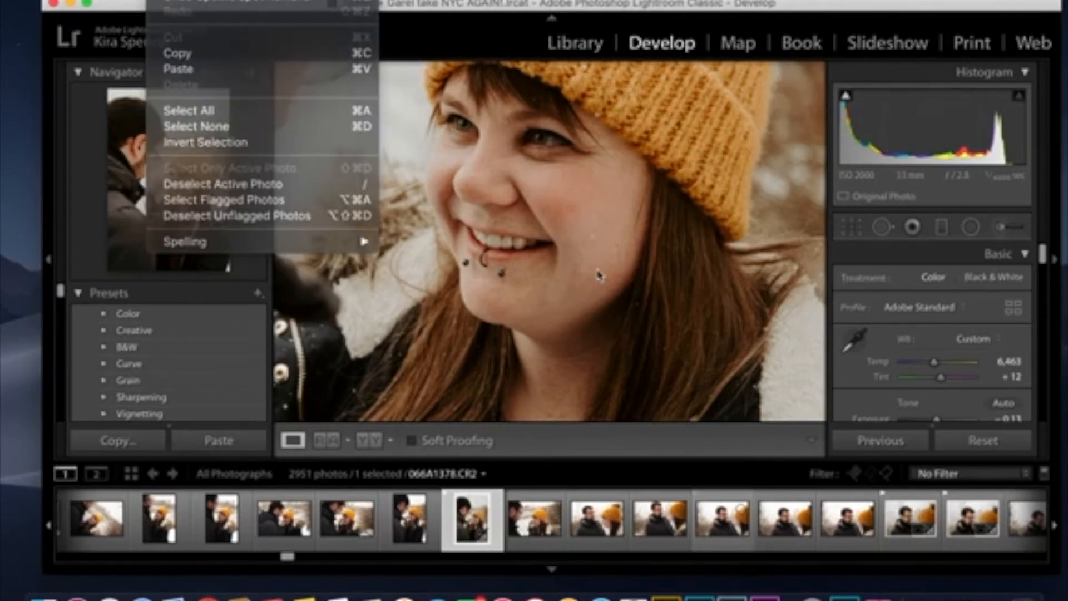
{"action": "left_click", "coordinate": [598, 275]}
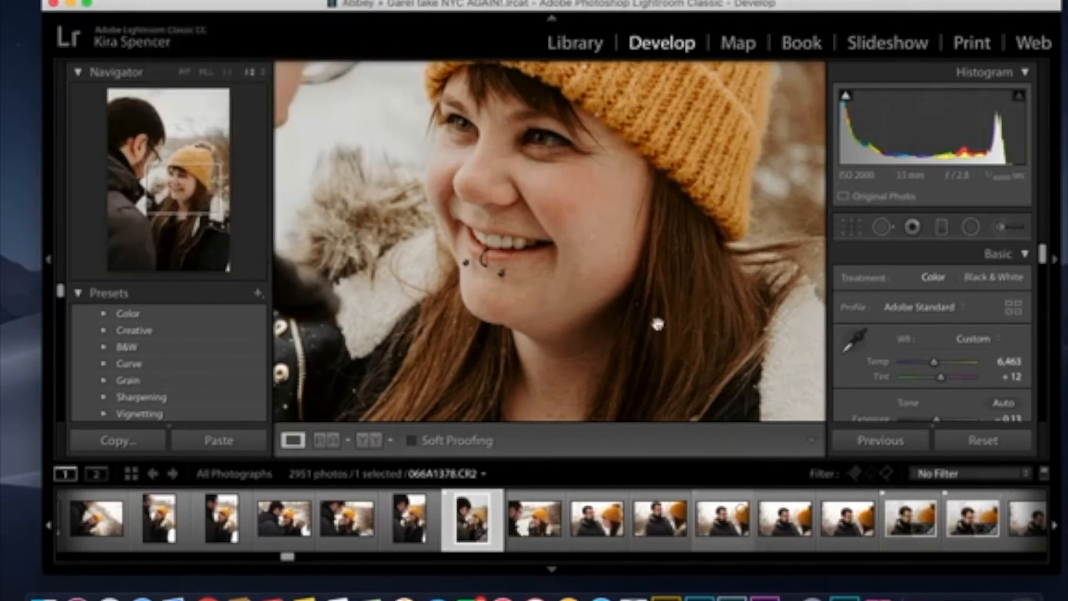
- Delete the healing spot on the woman's chin, restore it by undoing the deletion, and finish the spot edit
{"action": "left_click", "coordinate": [883, 226]}
{"action": "left_click", "coordinate": [539, 297]}
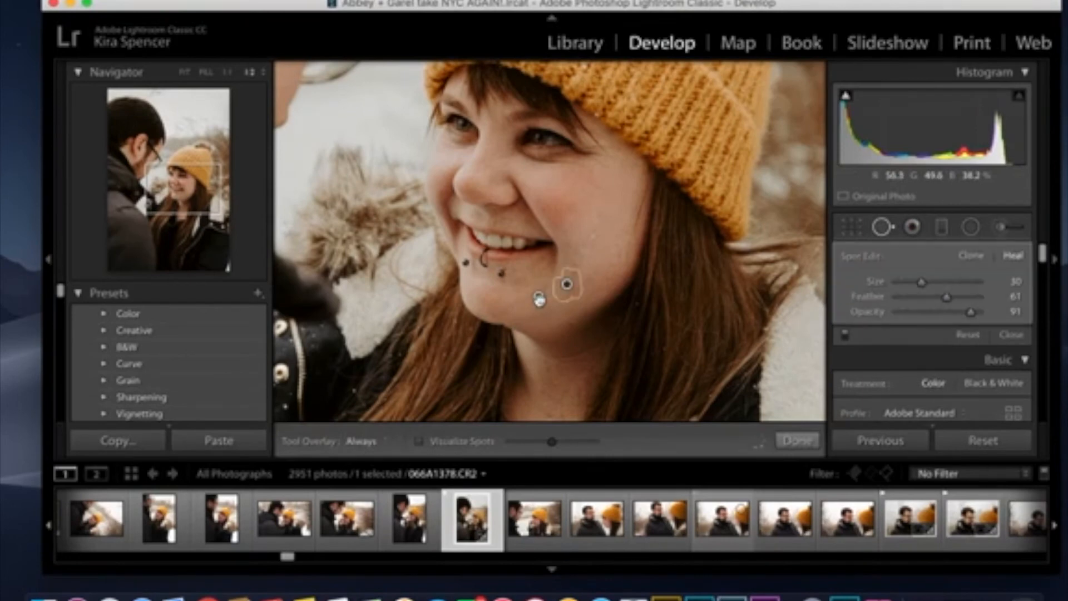
{"action": "key", "text": "Delete"}
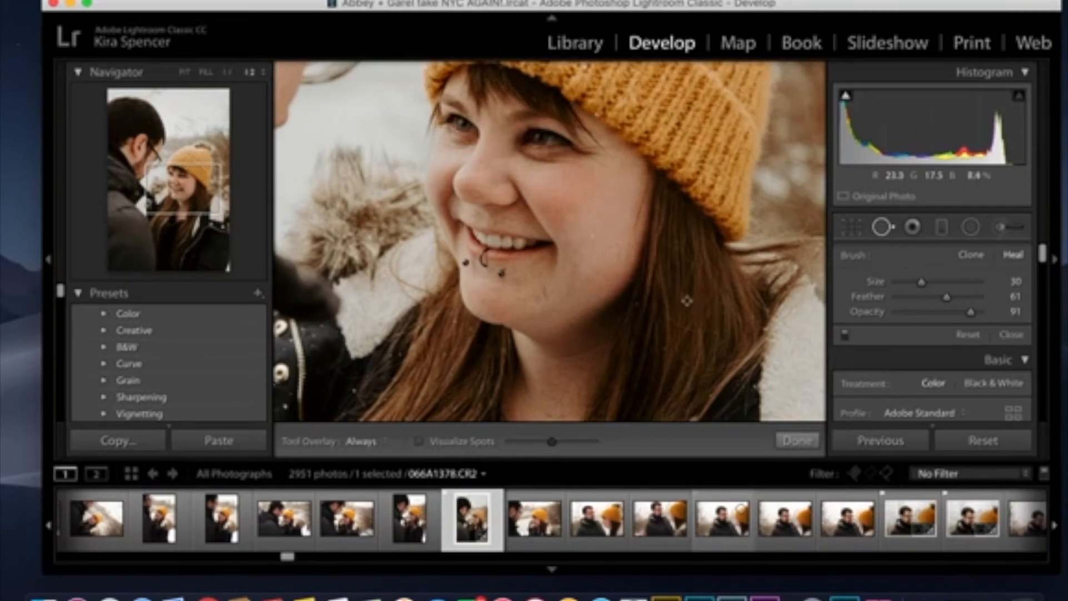
{"action": "left_click", "coordinate": [167, 0]}
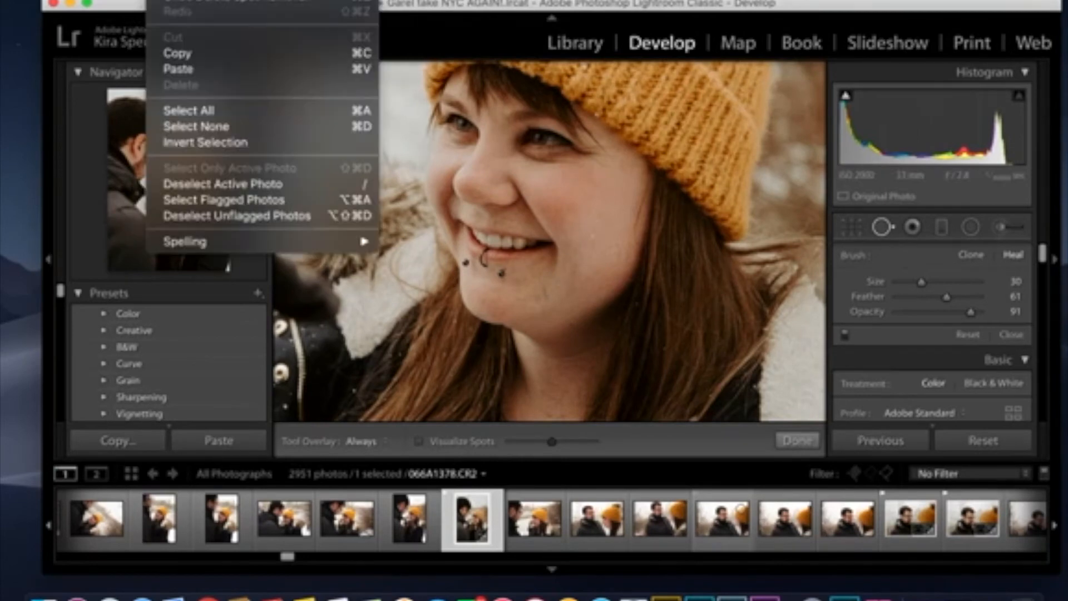
{"action": "left_click", "coordinate": [170, 2]}
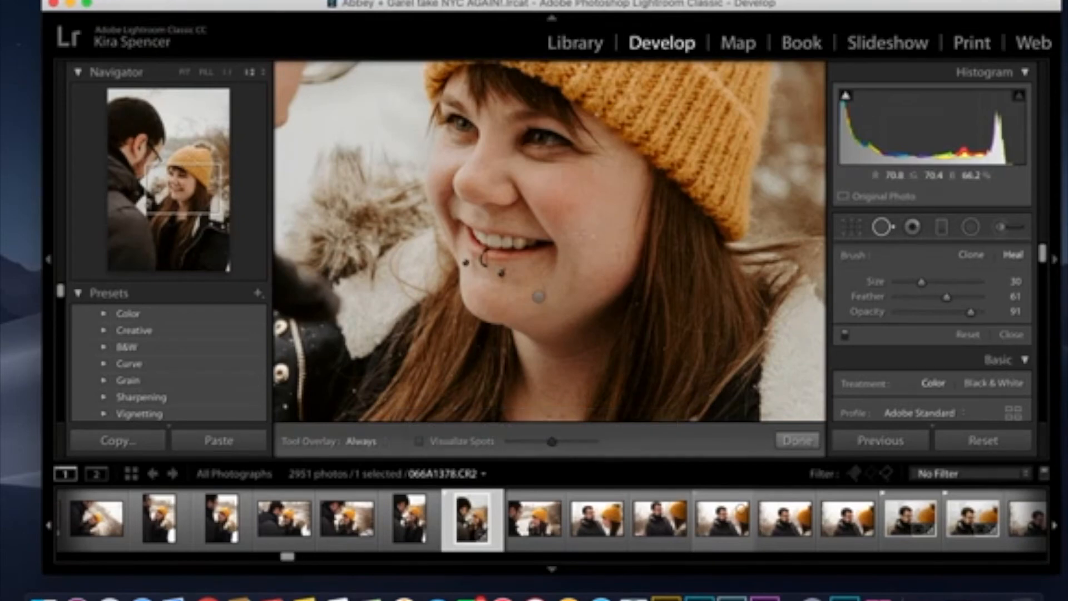
{"action": "left_click", "coordinate": [789, 444]}
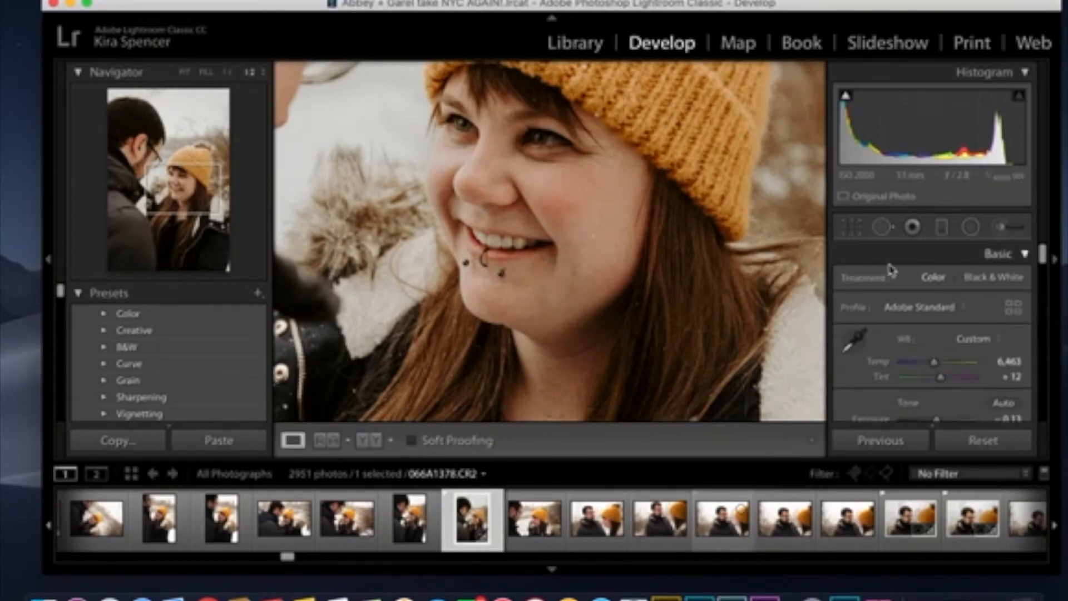
- Remove the piercing below the lower lip, nearest the chin spot, with Spot Removal in Clone mode, sampling from the chin
{"action": "left_click", "coordinate": [882, 226]}
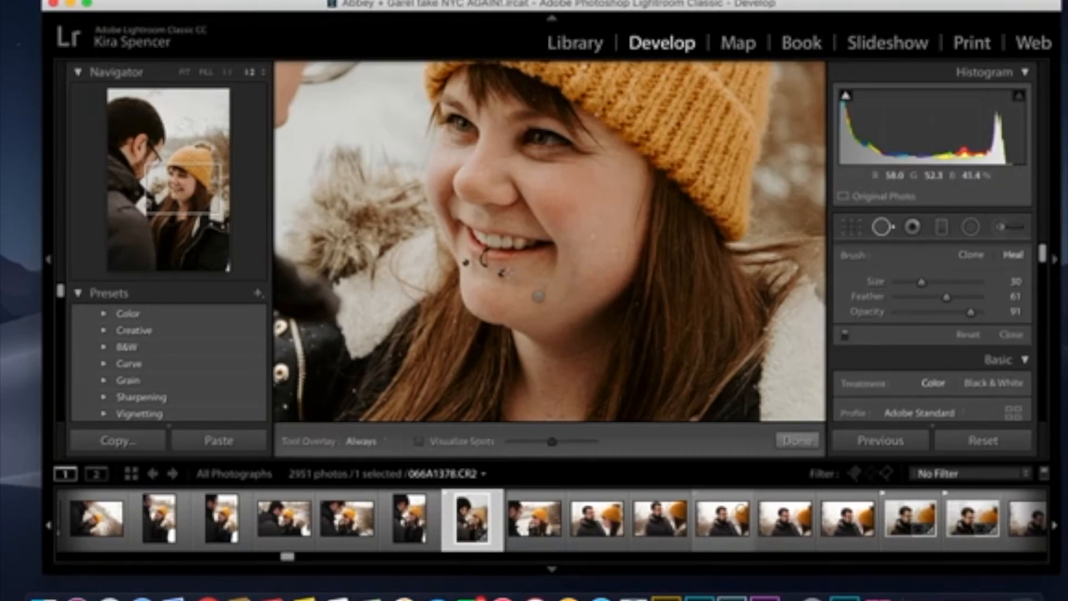
{"action": "left_click", "coordinate": [504, 273]}
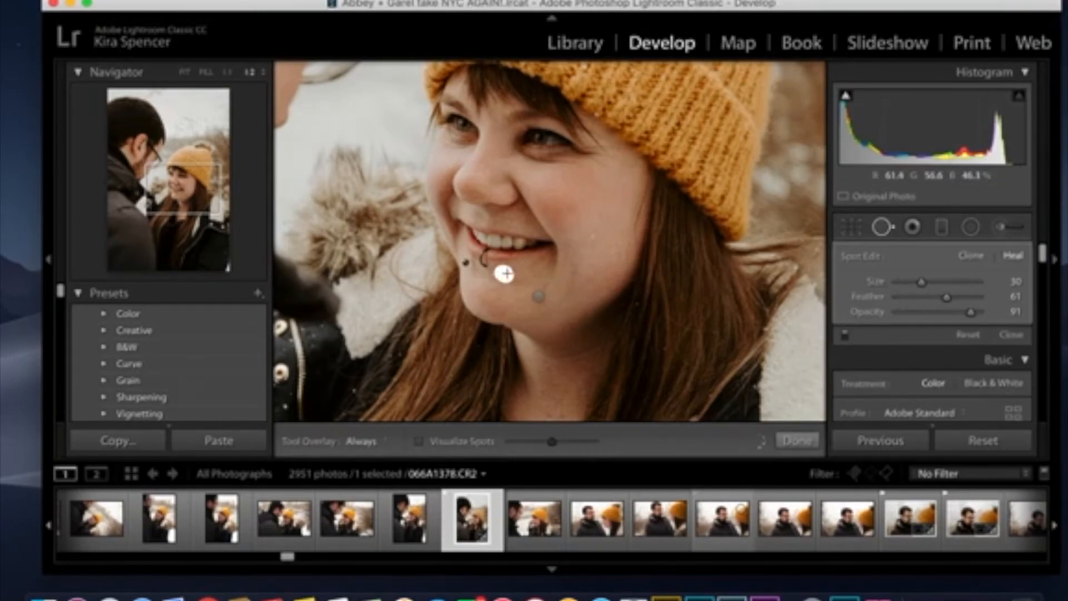
{"action": "left_click", "coordinate": [521, 286]}
{"action": "left_click", "coordinate": [971, 256]}
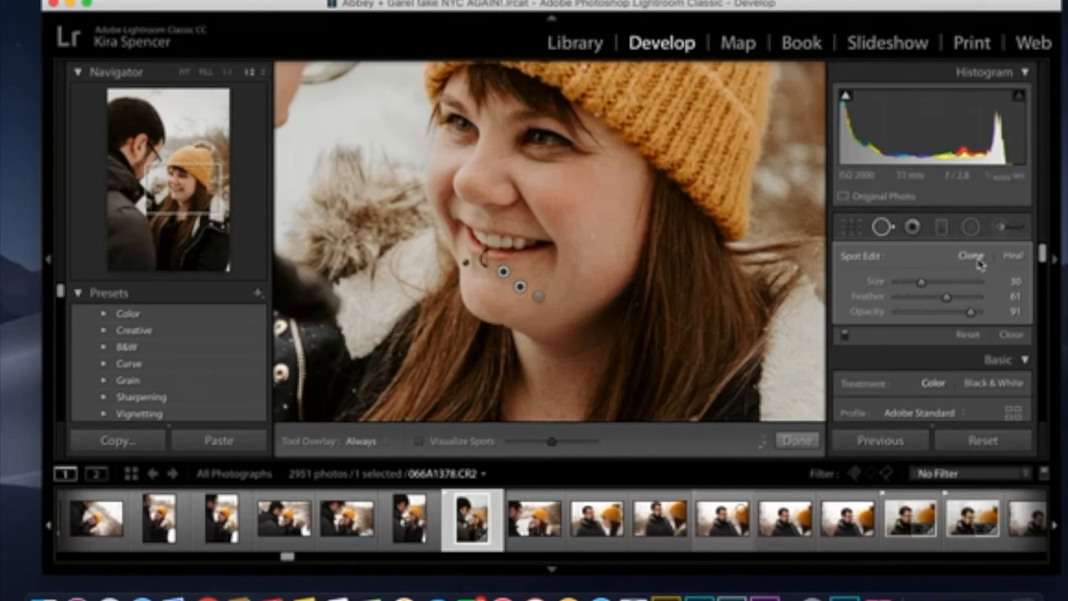
{"action": "left_click", "coordinate": [798, 440]}
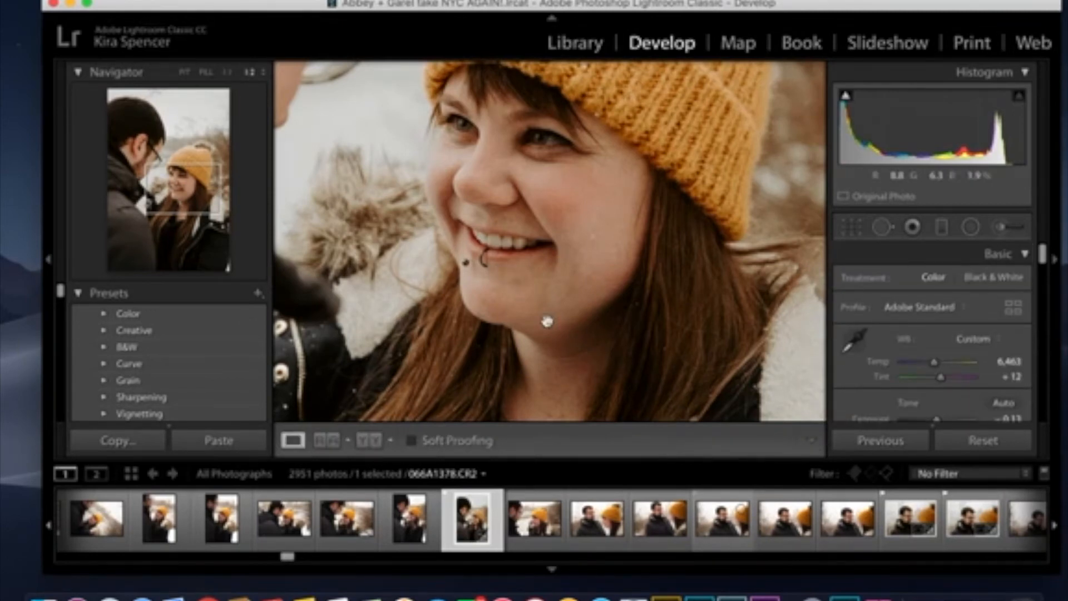
- Clone out the piercing at the left corner of the mouth and cover the middle lip ring with a Heal spot
{"action": "left_click", "coordinate": [883, 227]}
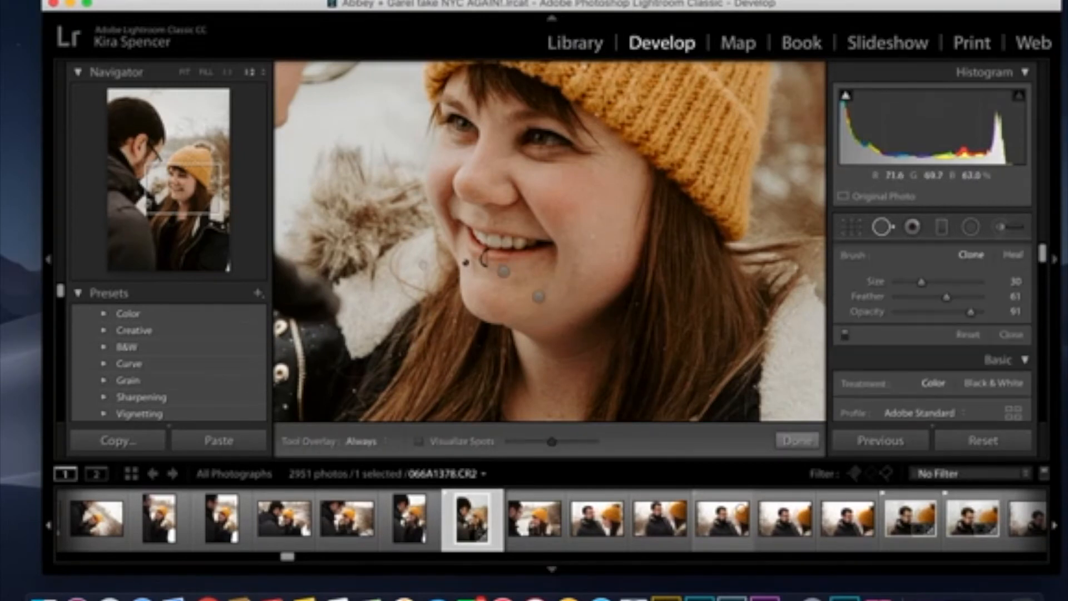
{"action": "left_click", "coordinate": [464, 261]}
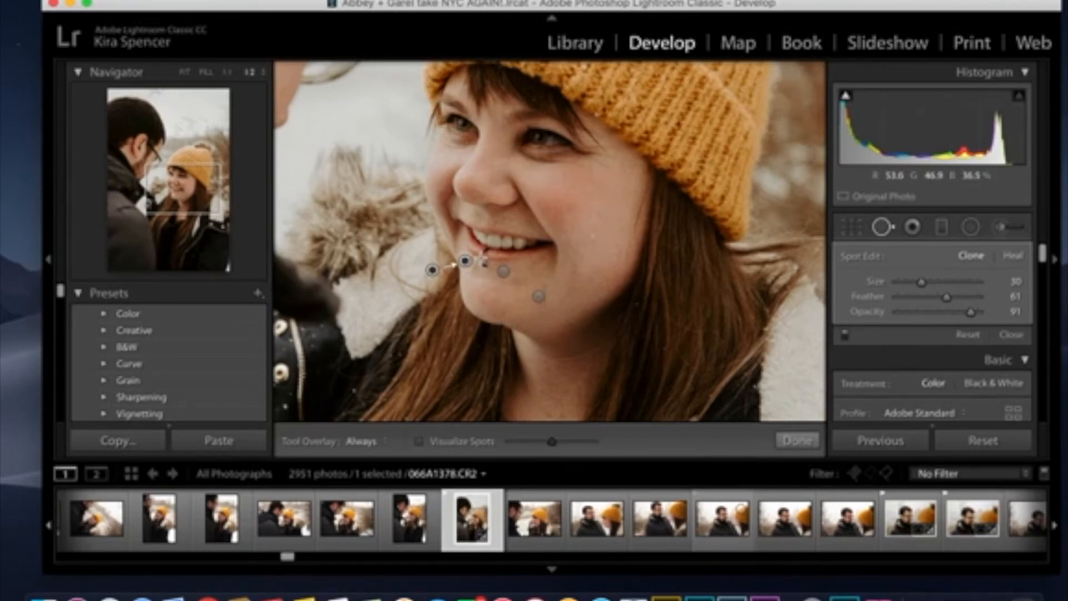
{"action": "left_click", "coordinate": [483, 258]}
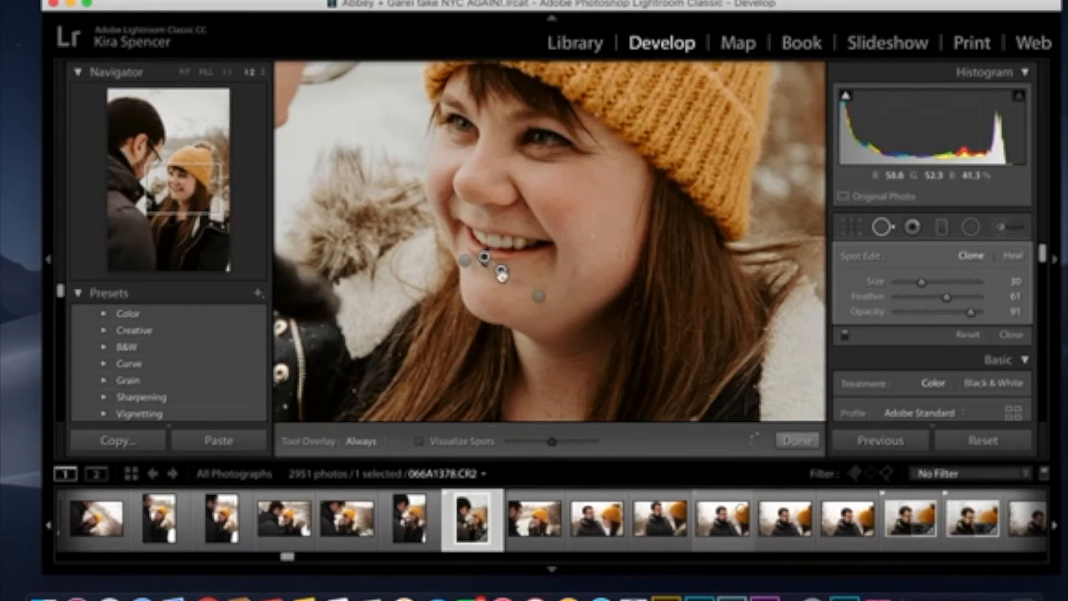
{"action": "key", "text": "Delete"}
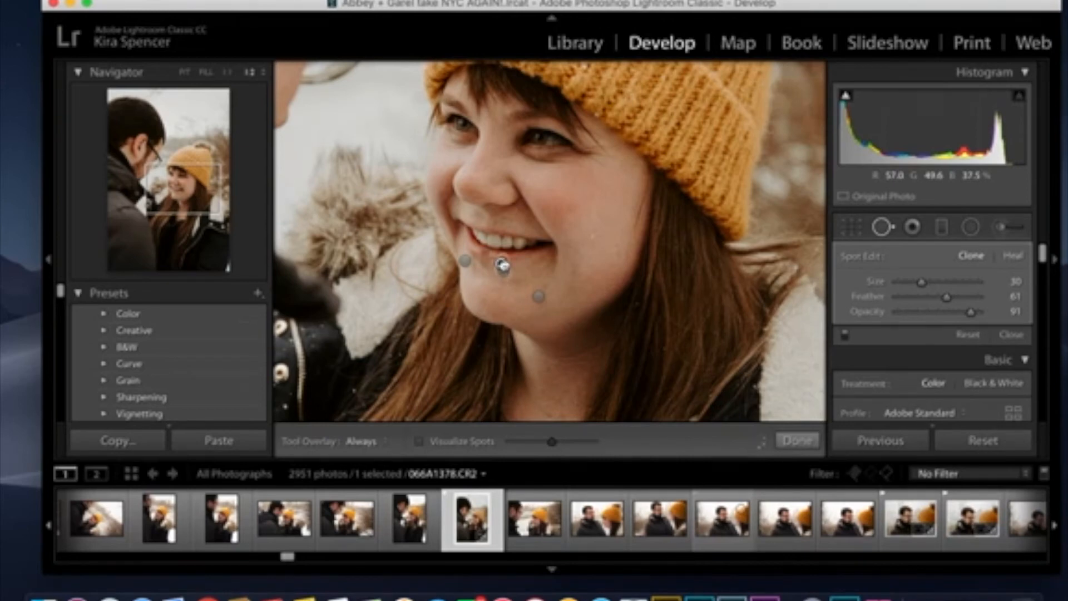
{"action": "key", "text": "super+z"}
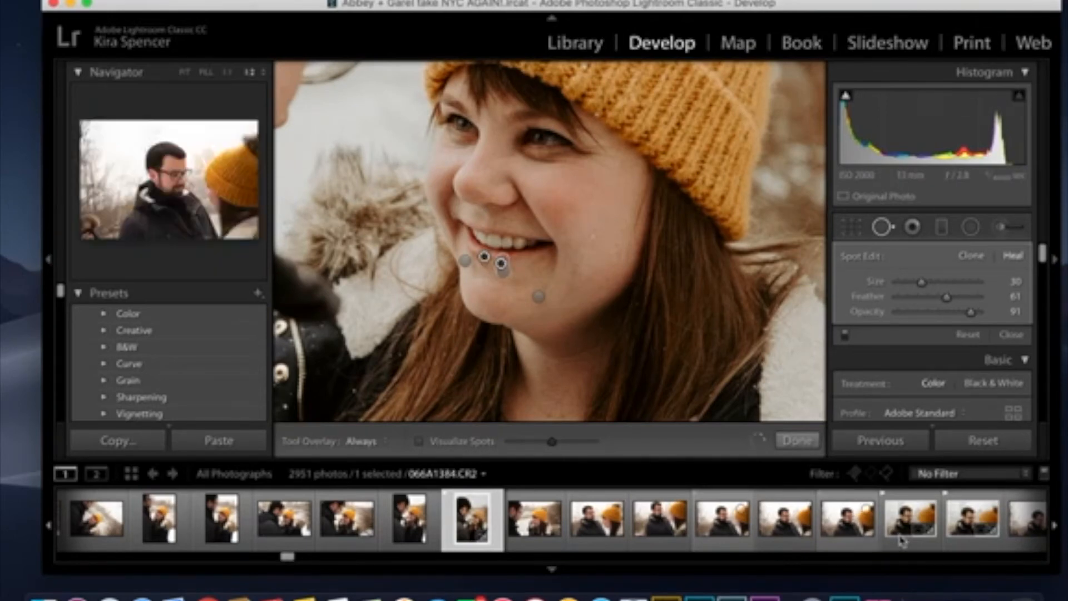
{"action": "left_click", "coordinate": [797, 441]}
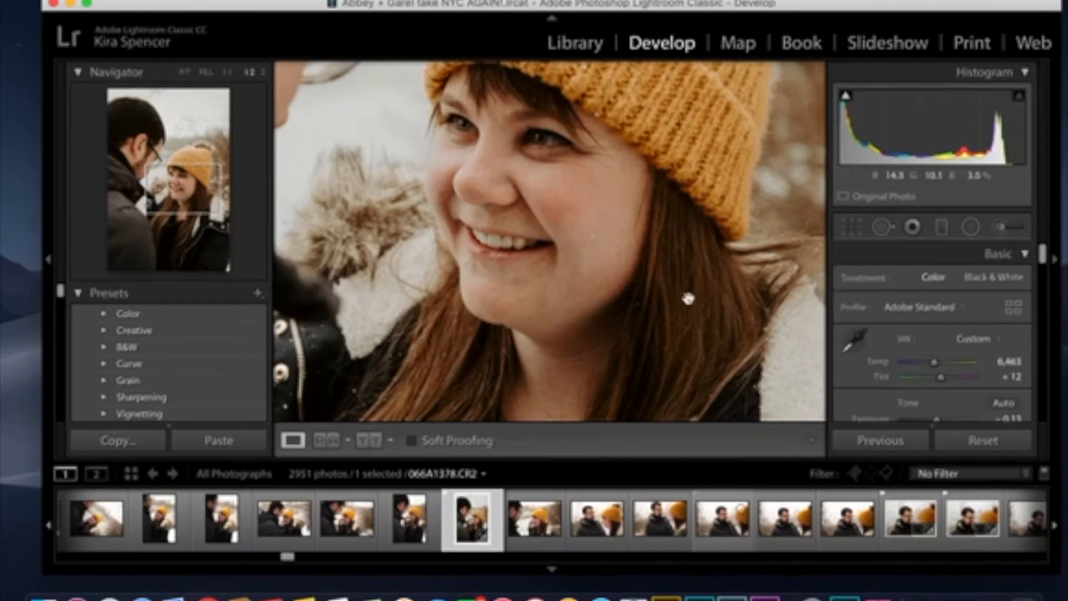
- Shift the sampling point of the middle lip ring's Heal spot slightly and finish the spot edit
{"action": "left_click", "coordinate": [881, 228]}
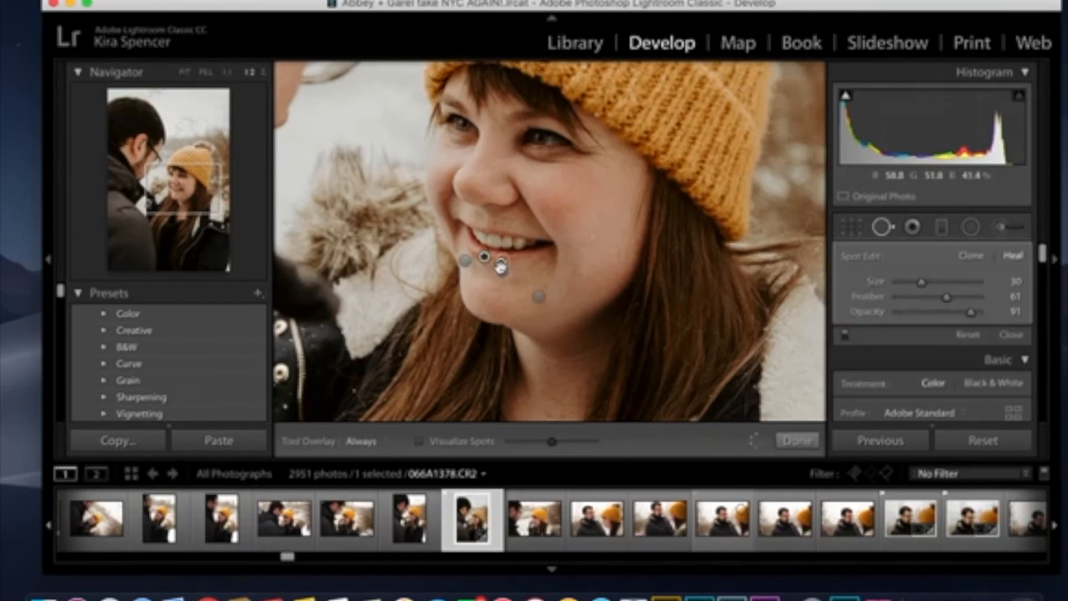
{"action": "left_click", "coordinate": [502, 267]}
{"action": "left_click_drag", "start_coordinate": [504, 268], "coordinate": [500, 268]}
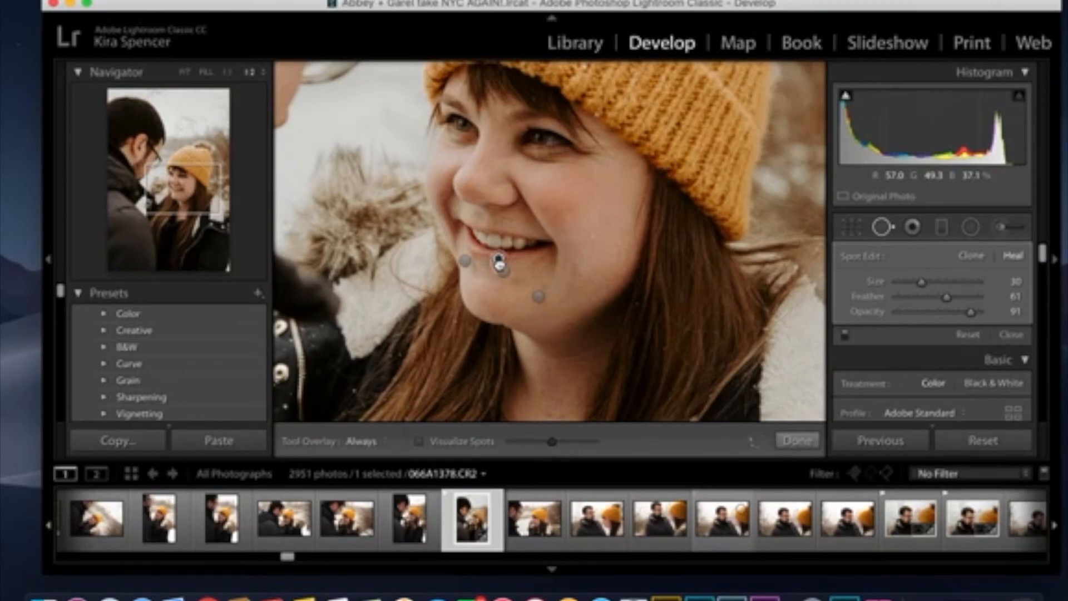
{"action": "left_click", "coordinate": [801, 440]}
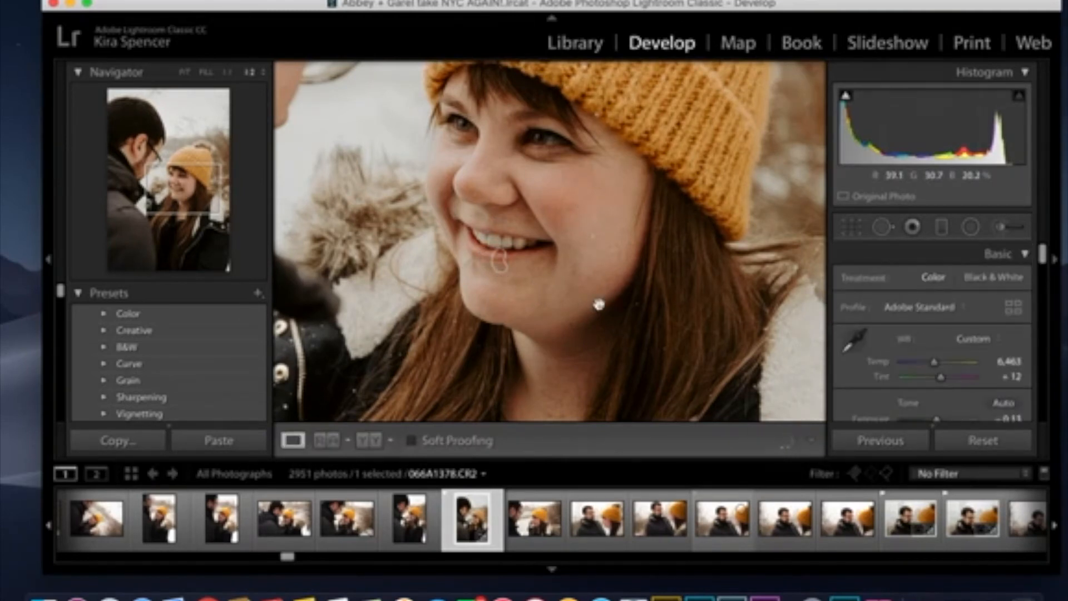
- Check the lip retouching at the Fill zoom and across the whole photo at the Fit zoom
{"action": "left_click", "coordinate": [599, 306]}
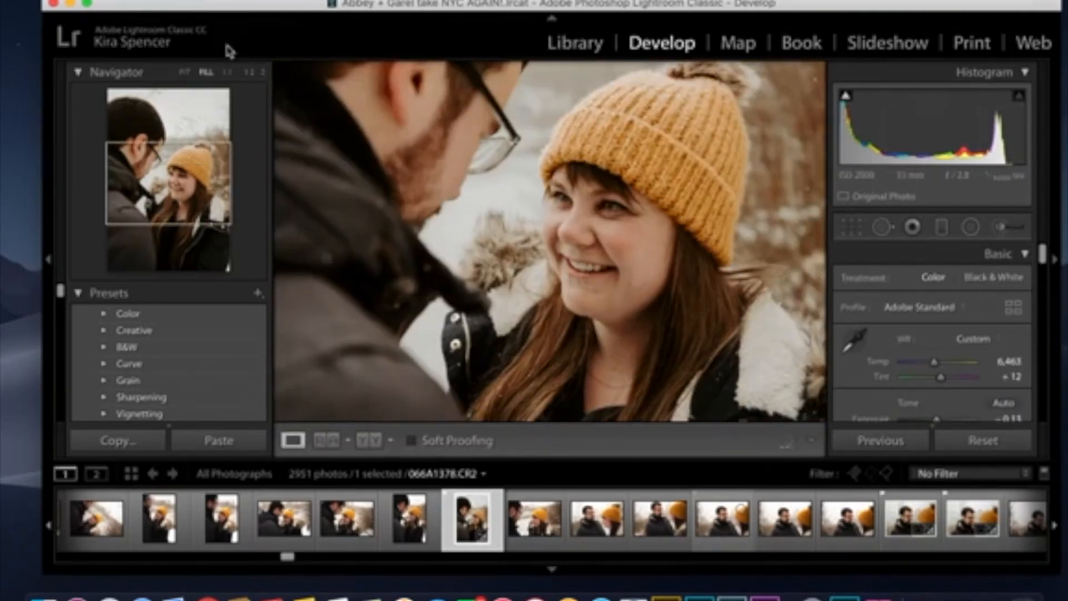
{"action": "left_click", "coordinate": [883, 227]}
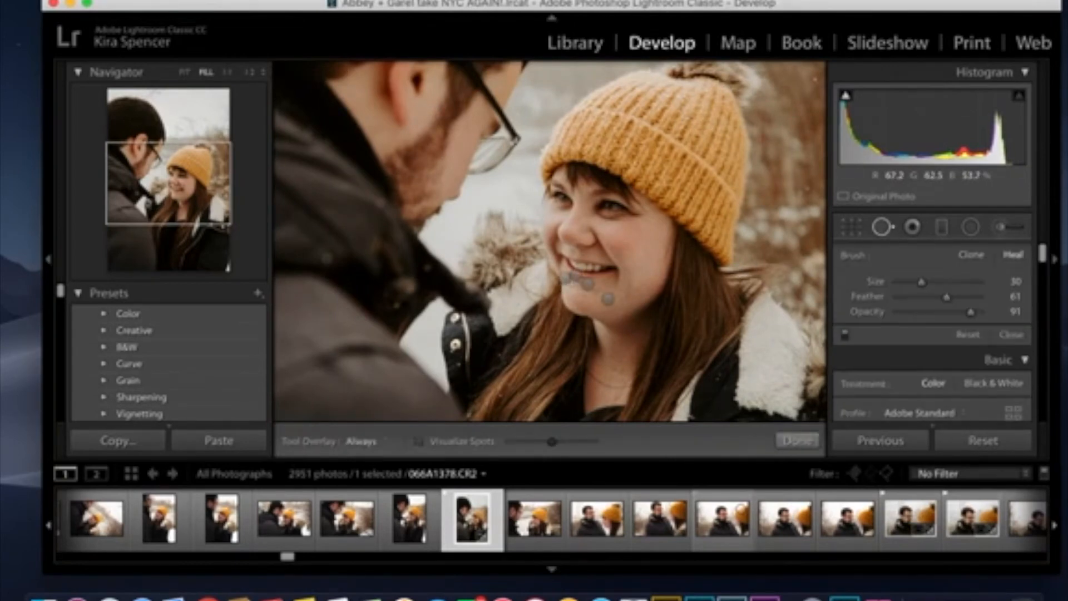
{"action": "left_click", "coordinate": [569, 283]}
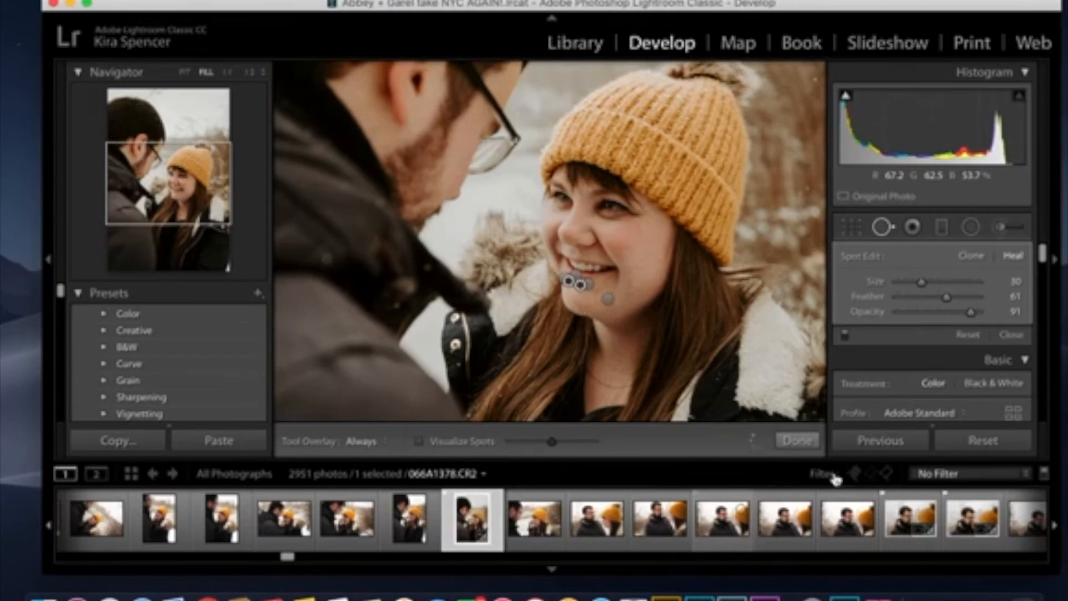
{"action": "left_click", "coordinate": [797, 441]}
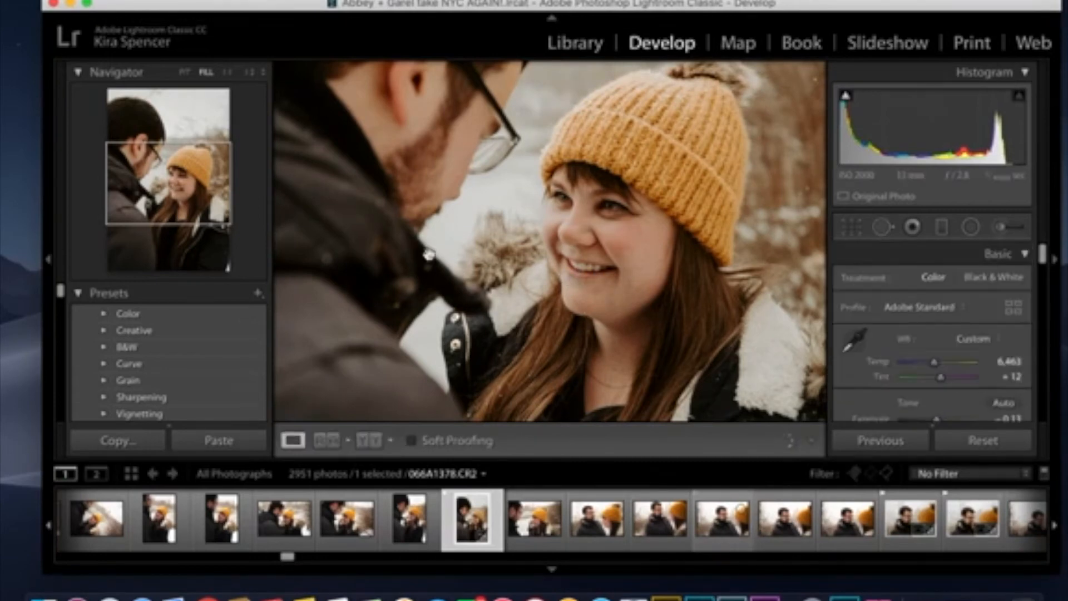
{"action": "left_click", "coordinate": [184, 72]}
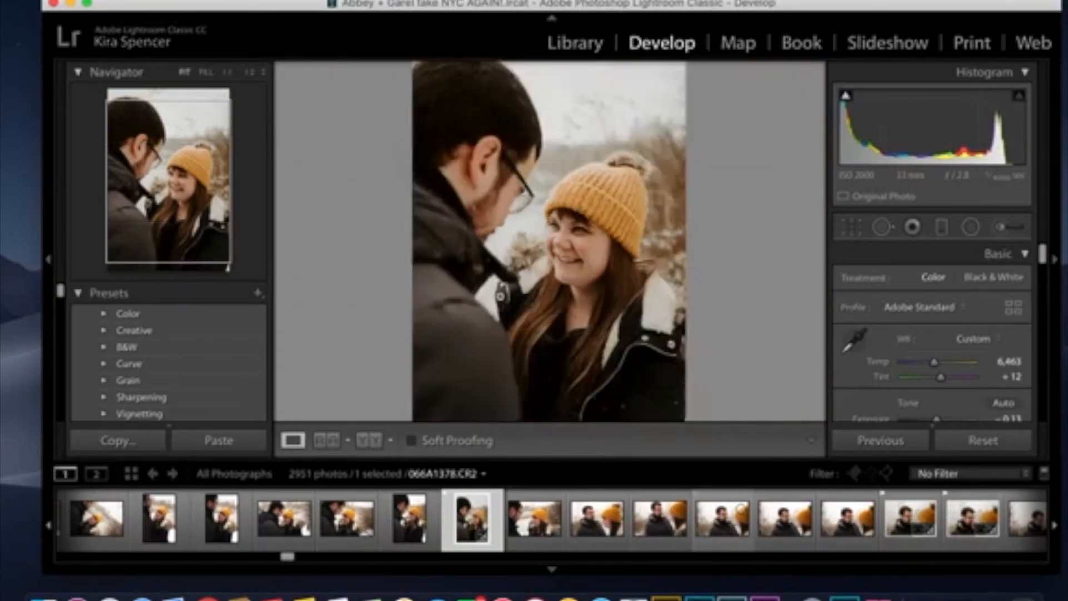
- Heal the area between the two chin spots on the woman's face, sampling from her cheek
{"action": "left_click", "coordinate": [581, 271]}
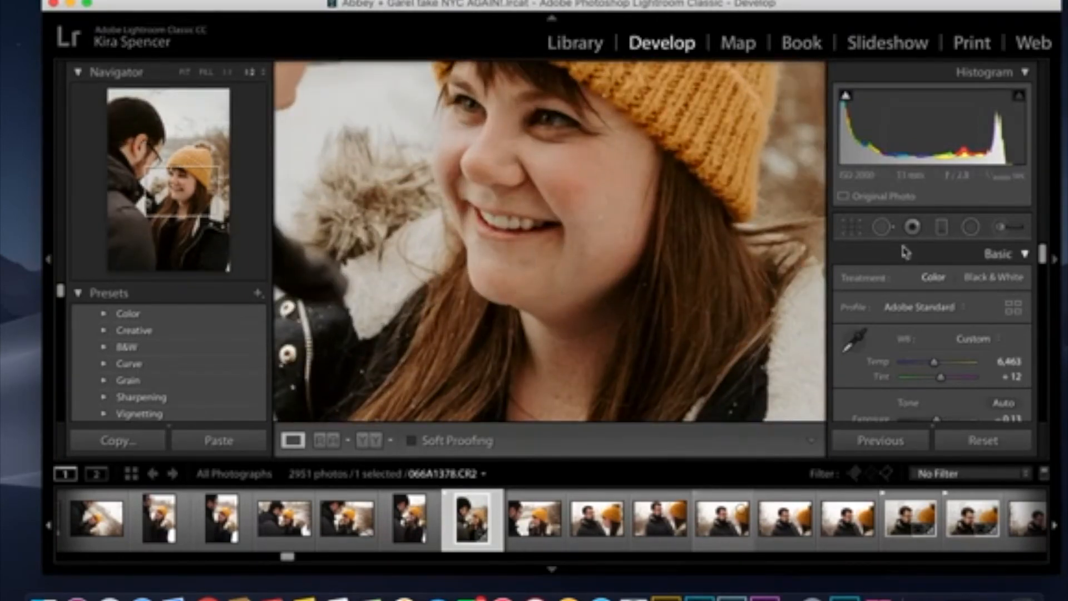
{"action": "left_click", "coordinate": [882, 227]}
{"action": "mouse_move", "coordinate": [511, 257]}
{"action": "left_mouse_down"}
{"action": "mouse_move", "coordinate": [534, 264]}
{"action": "mouse_move", "coordinate": [528, 270]}
{"action": "mouse_move", "coordinate": [515, 266]}
{"action": "mouse_move", "coordinate": [538, 259]}
{"action": "left_mouse_up"}
{"action": "left_click_drag", "start_coordinate": [601, 109], "coordinate": [592, 221]}
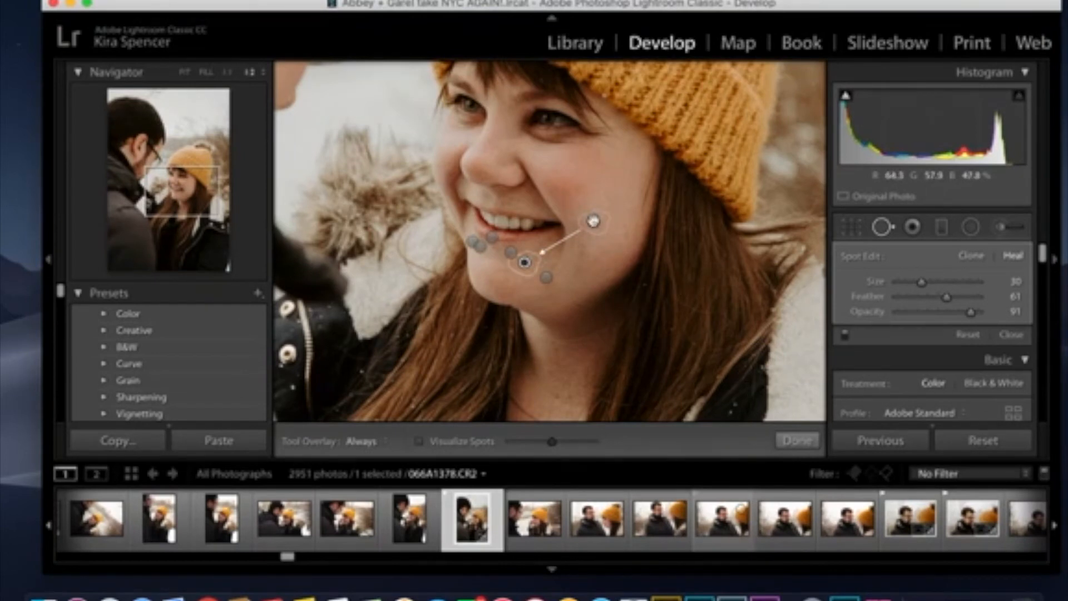
{"action": "left_click_drag", "start_coordinate": [586, 209], "coordinate": [583, 205]}
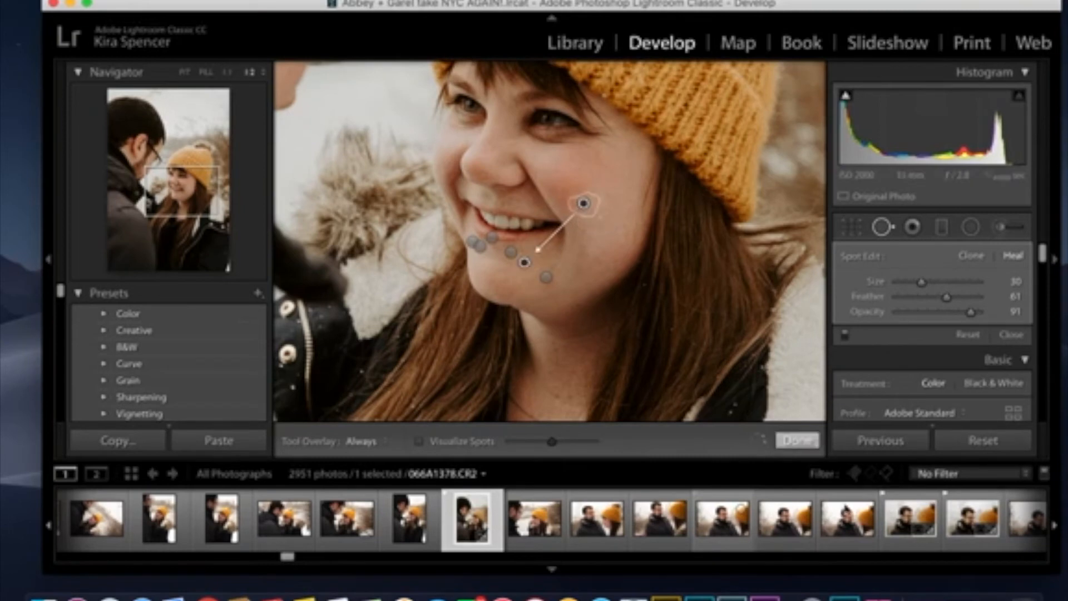
{"action": "left_click", "coordinate": [801, 442]}
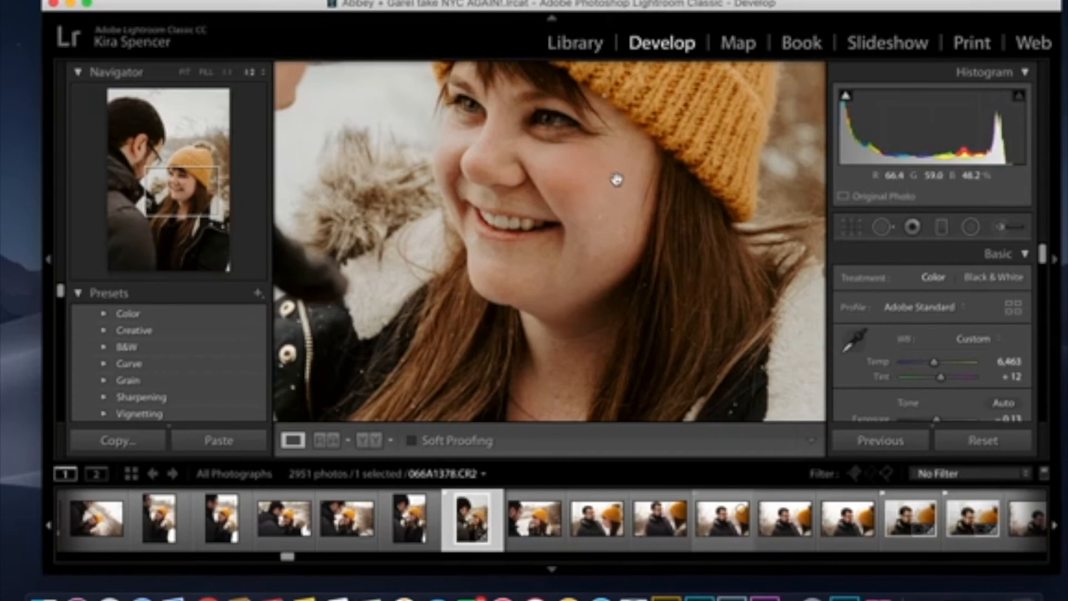
- Delete the Spot Removal edits at the left corner of the woman's mouth
{"action": "left_click", "coordinate": [882, 227]}
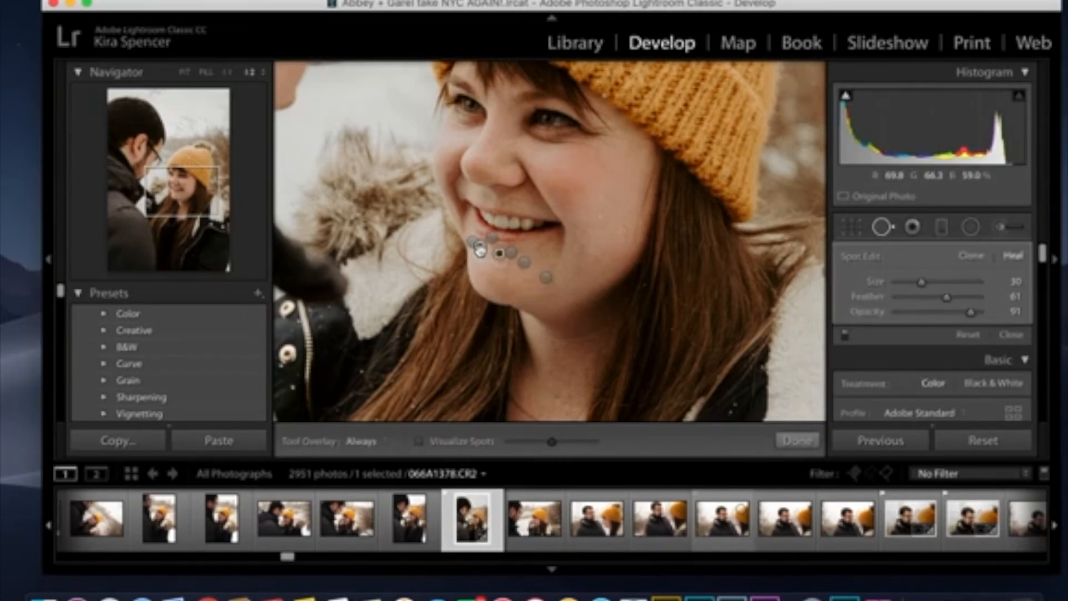
{"action": "left_click", "coordinate": [473, 245]}
{"action": "left_click", "coordinate": [482, 249]}
{"action": "key", "text": "Delete"}
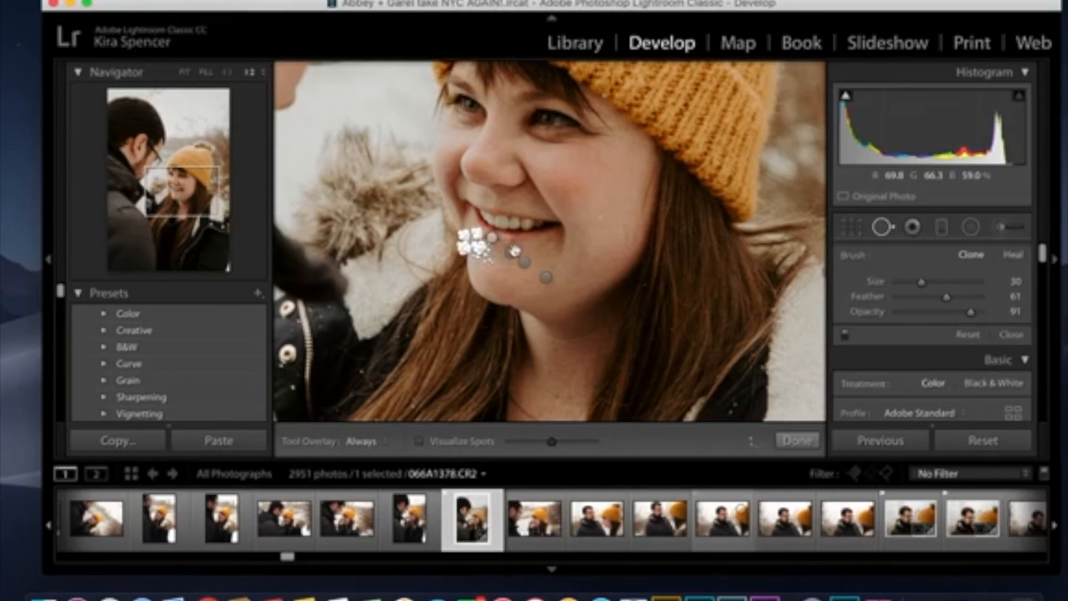
- Delete the remaining Spot Removal edits below the woman's mouth and on her chin
{"action": "left_click", "coordinate": [511, 252]}
{"action": "key", "text": "Delete"}
{"action": "left_click", "coordinate": [526, 262]}
{"action": "key", "text": "Delete"}
{"action": "left_click", "coordinate": [547, 279]}
{"action": "key", "text": "Delete"}
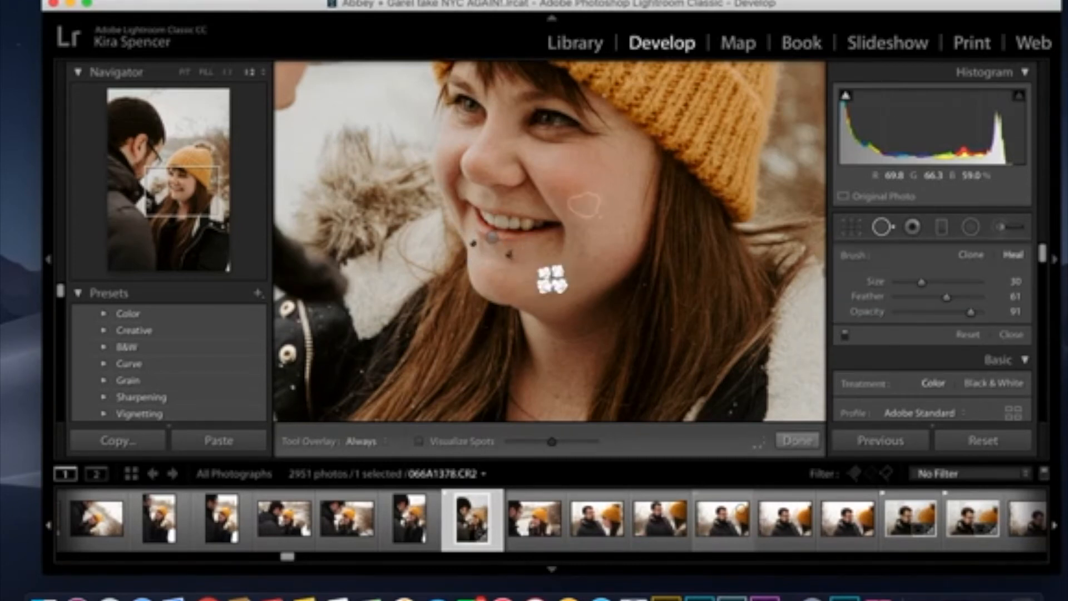
{"action": "left_click", "coordinate": [494, 239]}
{"action": "key", "text": "Delete"}
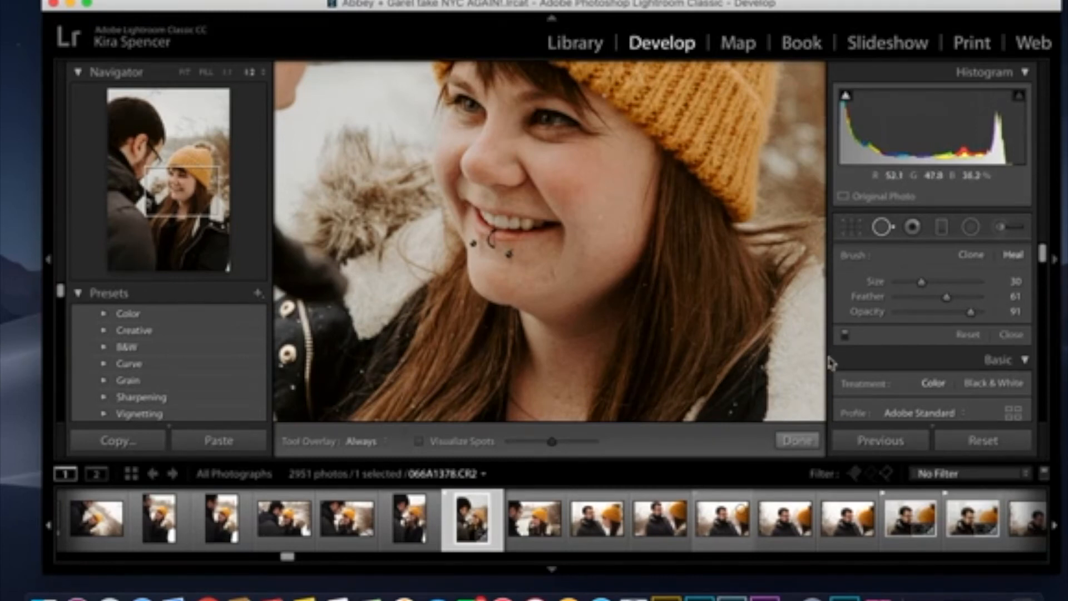
- Finish the Spot Removal editing and view the whole photo at 1:8
{"action": "left_click", "coordinate": [798, 440]}
{"action": "key", "text": "super+minus"}
{"action": "key", "text": "super+minus"}
{"action": "key", "text": "super+minus"}
{"action": "key", "text": "super+minus"}
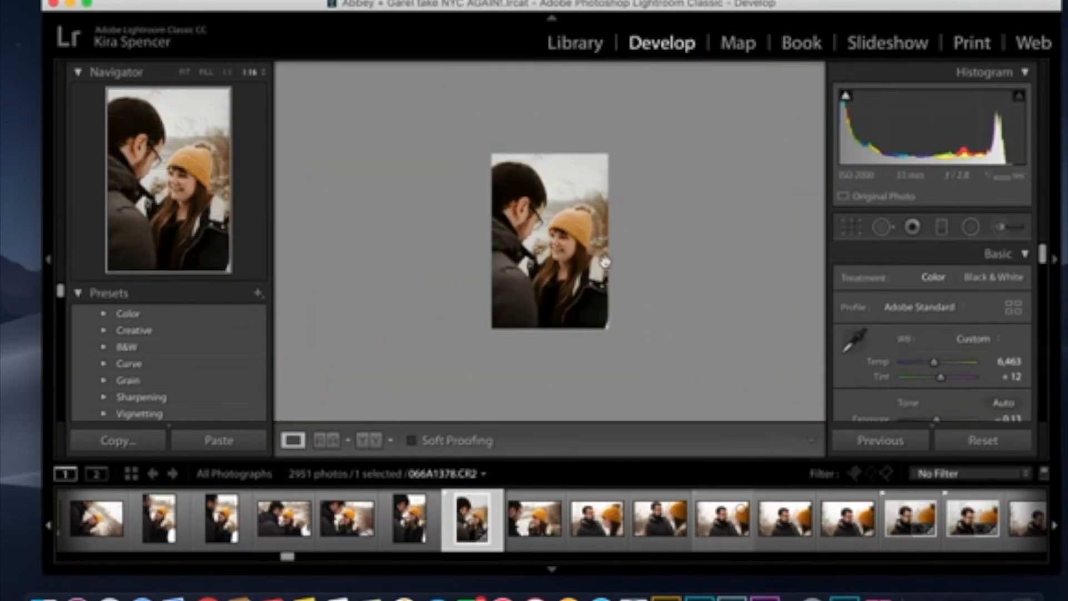
{"action": "key", "text": "super+equal"}
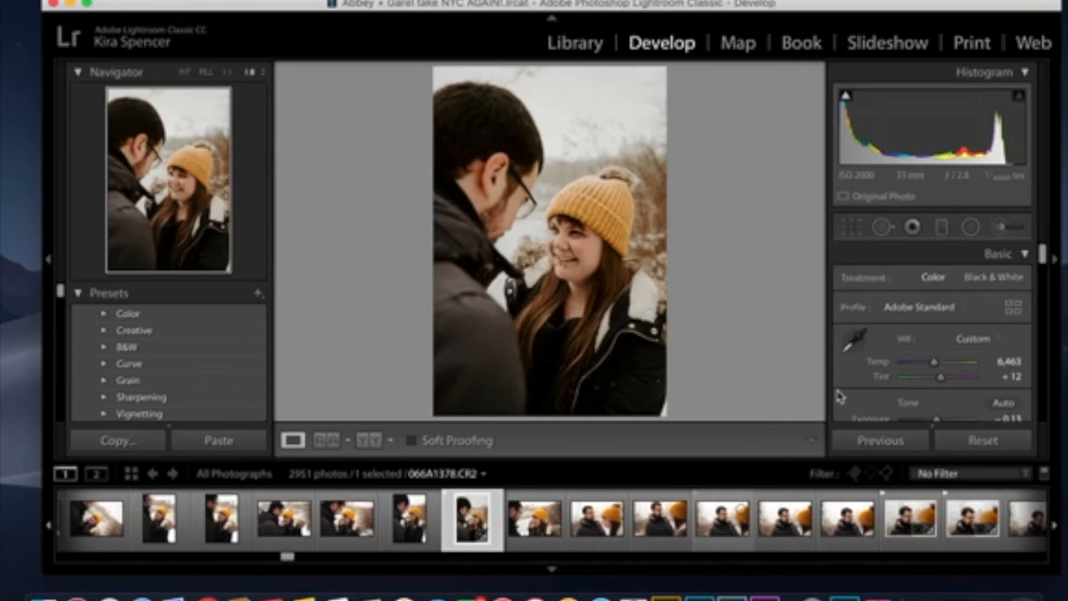
- Raise the Sharpening Amount to 74 in the Detail settings
{"action": "scroll", "coordinate": [840, 397], "scroll_direction": "down", "scroll_amount": 10}
{"action": "scroll", "coordinate": [841, 397], "scroll_direction": "down", "scroll_amount": 10}
{"action": "scroll", "coordinate": [841, 397], "scroll_direction": "up", "scroll_amount": 3}
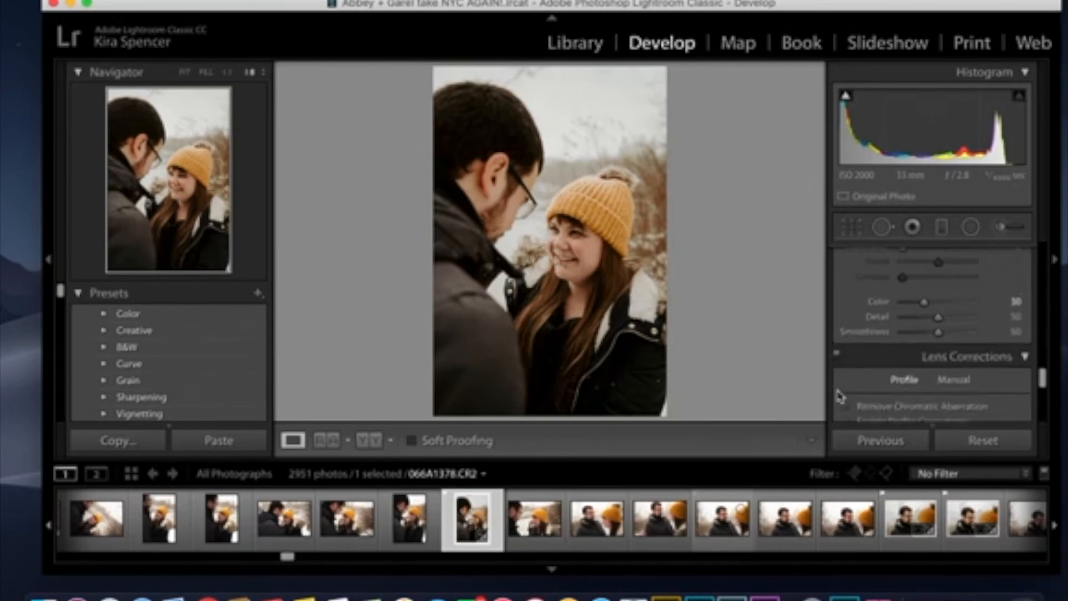
{"action": "scroll", "coordinate": [840, 396], "scroll_direction": "down", "scroll_amount": 2}
{"action": "scroll", "coordinate": [841, 397], "scroll_direction": "up", "scroll_amount": 5}
{"action": "scroll", "coordinate": [841, 397], "scroll_direction": "up", "scroll_amount": 2}
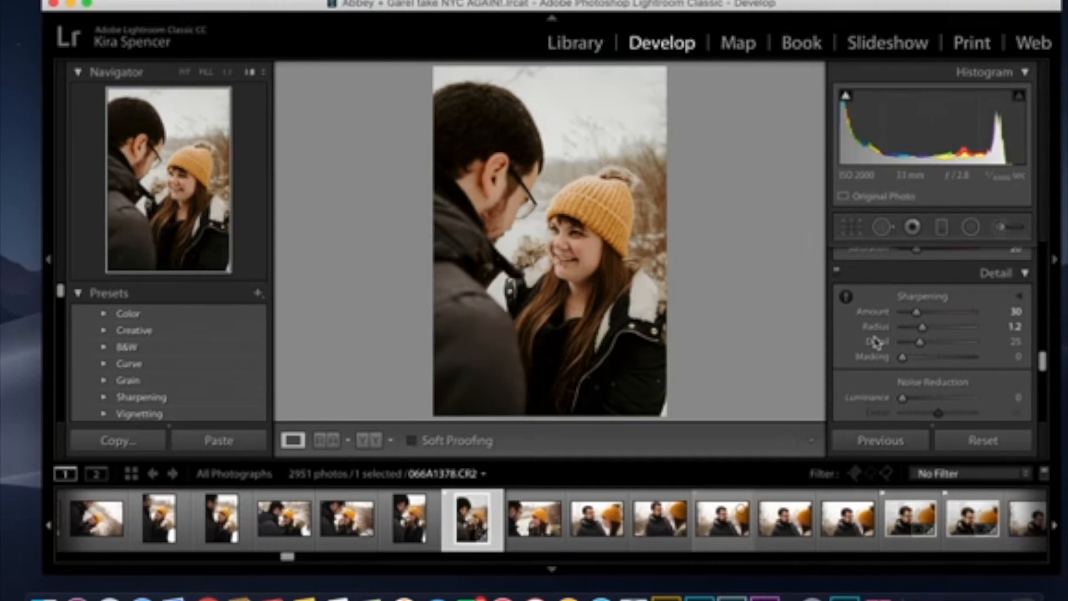
{"action": "scroll", "coordinate": [842, 311], "scroll_direction": "up", "scroll_amount": 4}
{"action": "scroll", "coordinate": [843, 311], "scroll_direction": "down", "scroll_amount": 4}
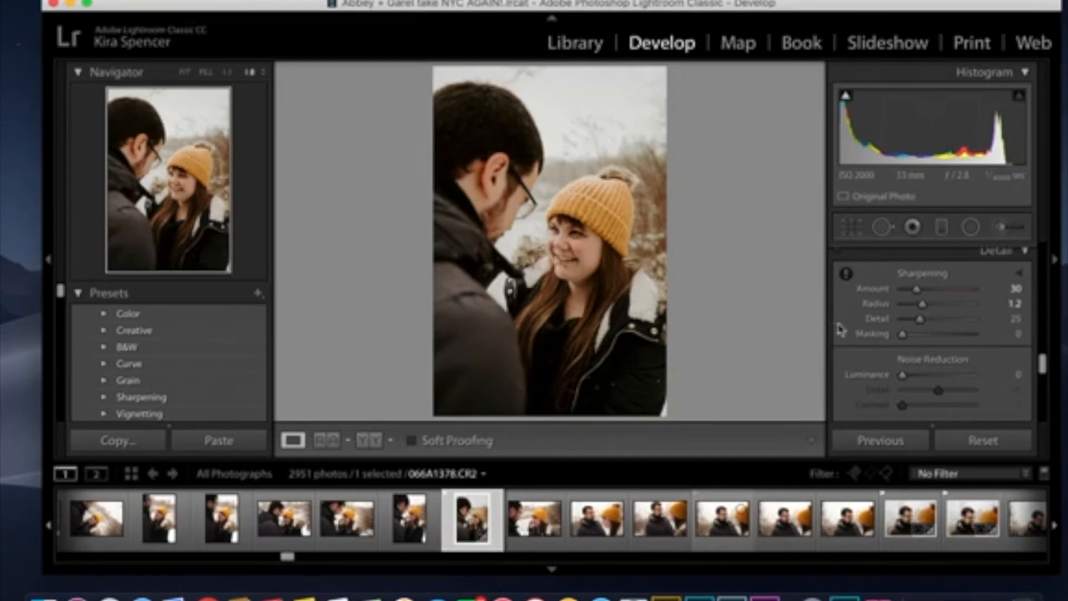
{"action": "scroll", "coordinate": [842, 329], "scroll_direction": "up", "scroll_amount": 1}
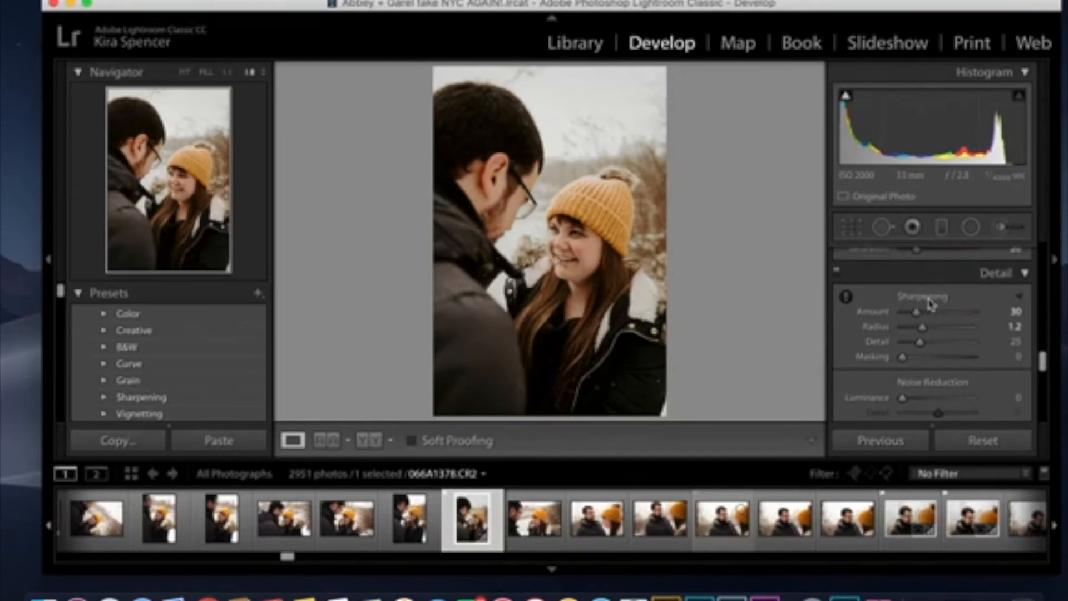
{"action": "left_click", "coordinate": [939, 311]}
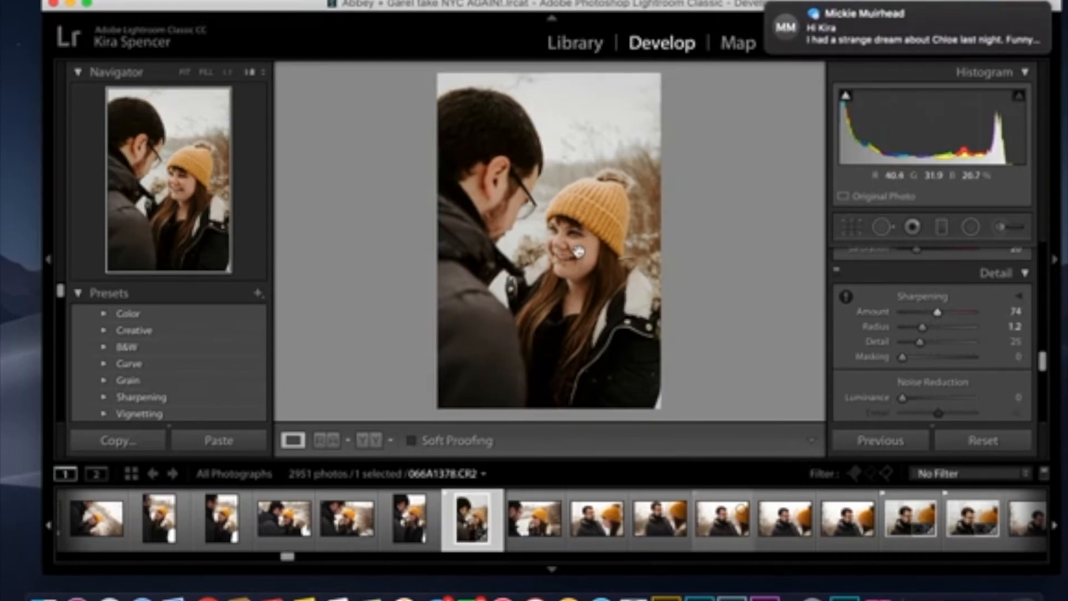
- Compare the woman's face with Sharpening Amount at 0, raise it to 150, and undo the Sharpening Detail adjustment
{"action": "left_click", "coordinate": [579, 252]}
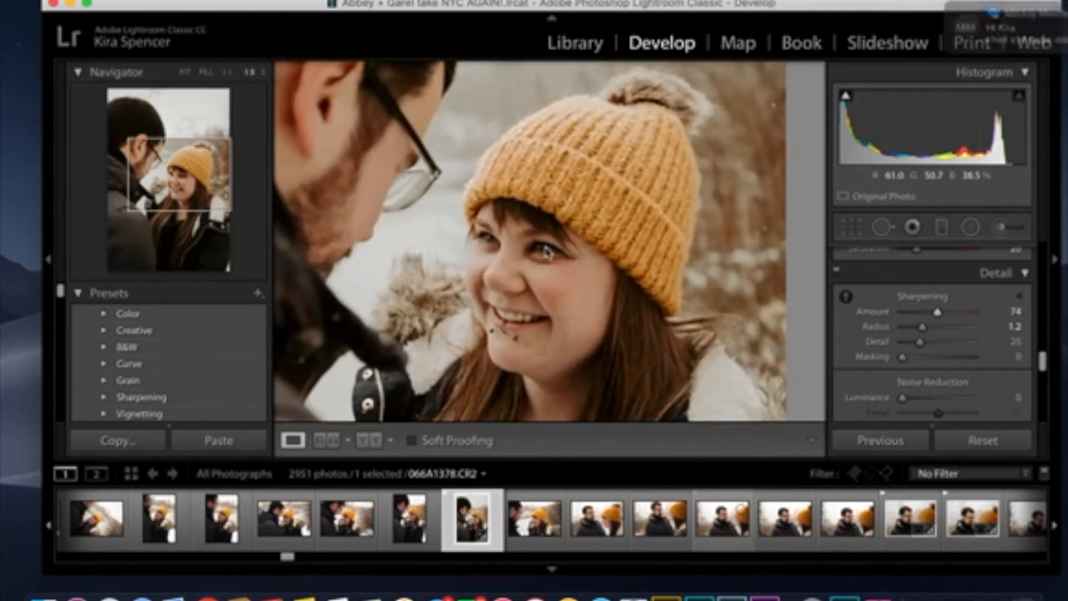
{"action": "key", "text": "super+equal"}
{"action": "left_click_drag", "start_coordinate": [940, 313], "coordinate": [892, 322]}
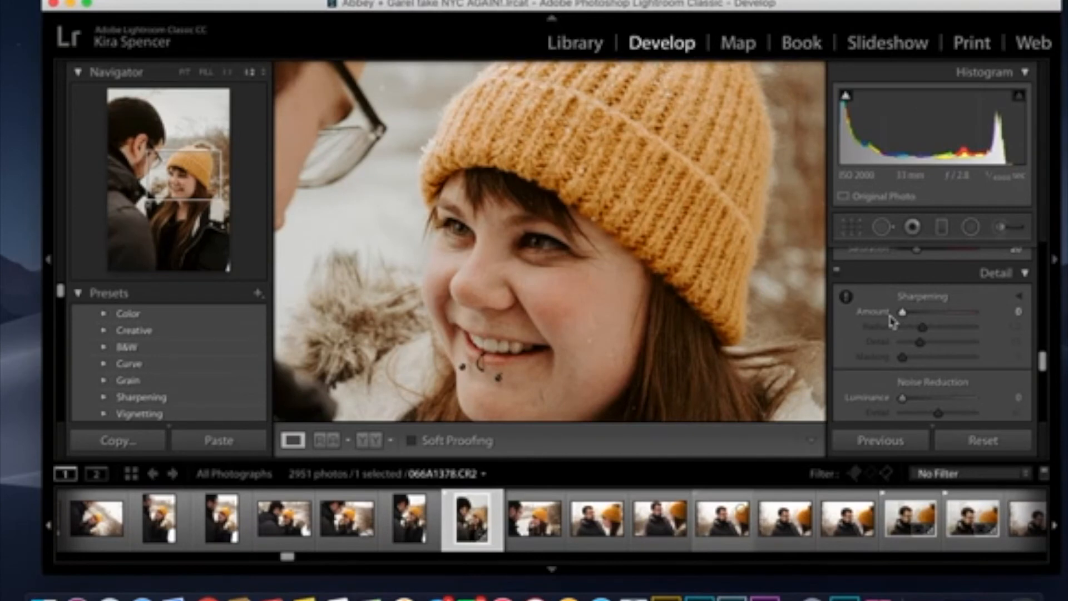
{"action": "left_click_drag", "start_coordinate": [903, 312], "coordinate": [994, 318]}
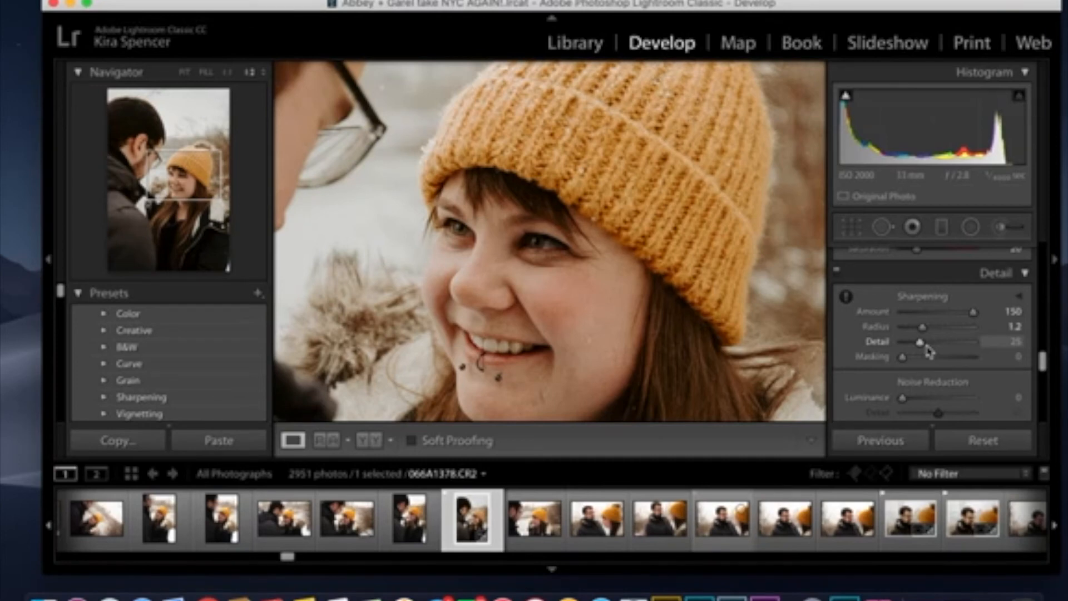
{"action": "left_click_drag", "start_coordinate": [920, 343], "coordinate": [921, 348]}
{"action": "key", "text": "super+z"}
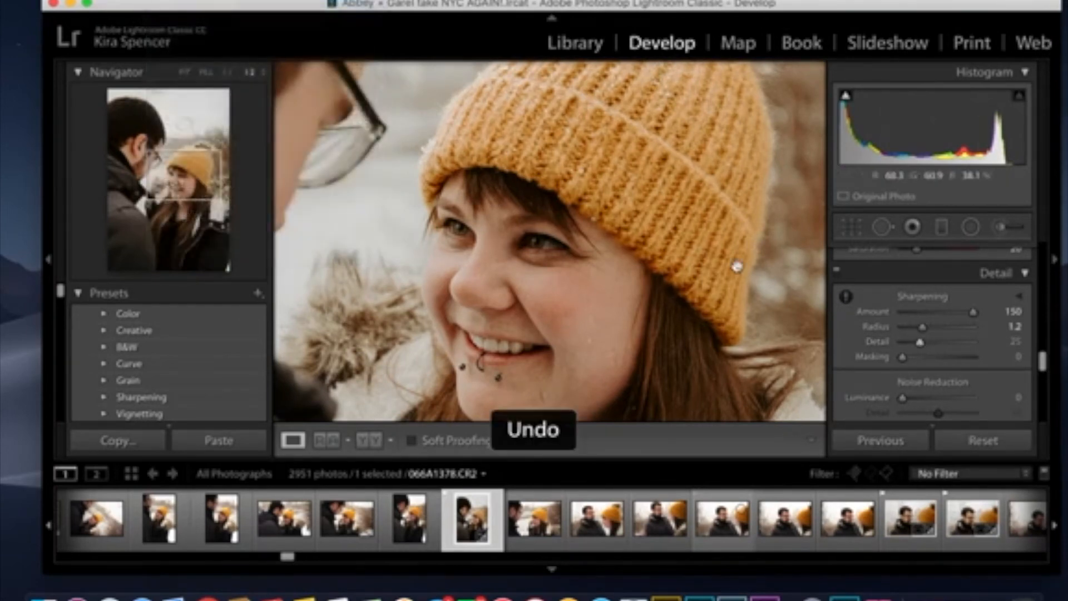
- Examine the grain on the woman's skin close up, try Luminance noise reduction at 54, and return it to 0
{"action": "scroll", "coordinate": [854, 384], "scroll_direction": "down", "scroll_amount": 3}
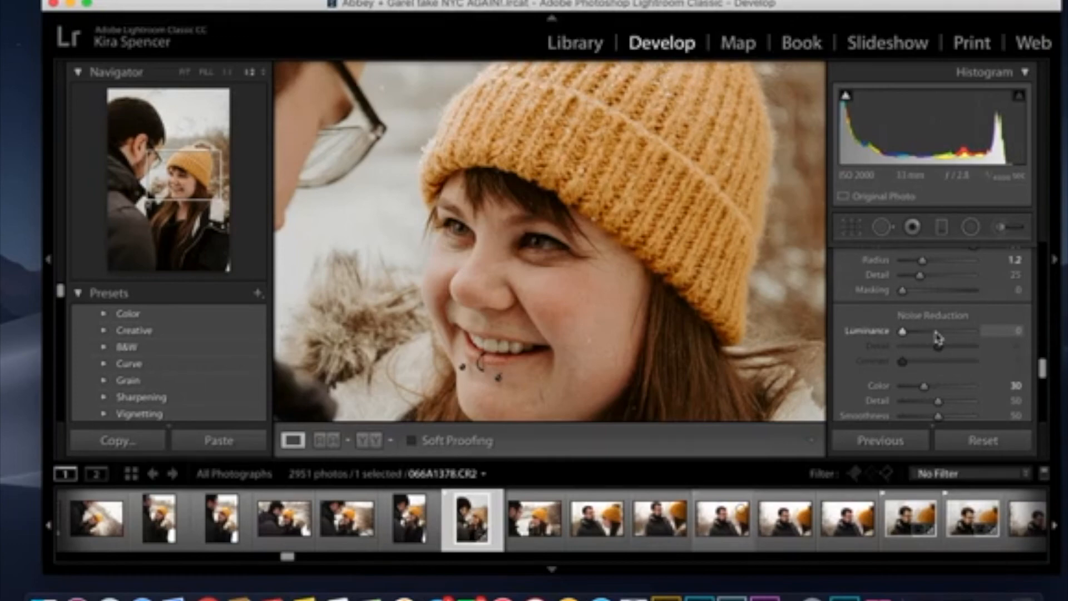
{"action": "key", "text": "super+="}
{"action": "key", "text": "super+="}
{"action": "left_click_drag", "start_coordinate": [576, 324], "coordinate": [690, 162]}
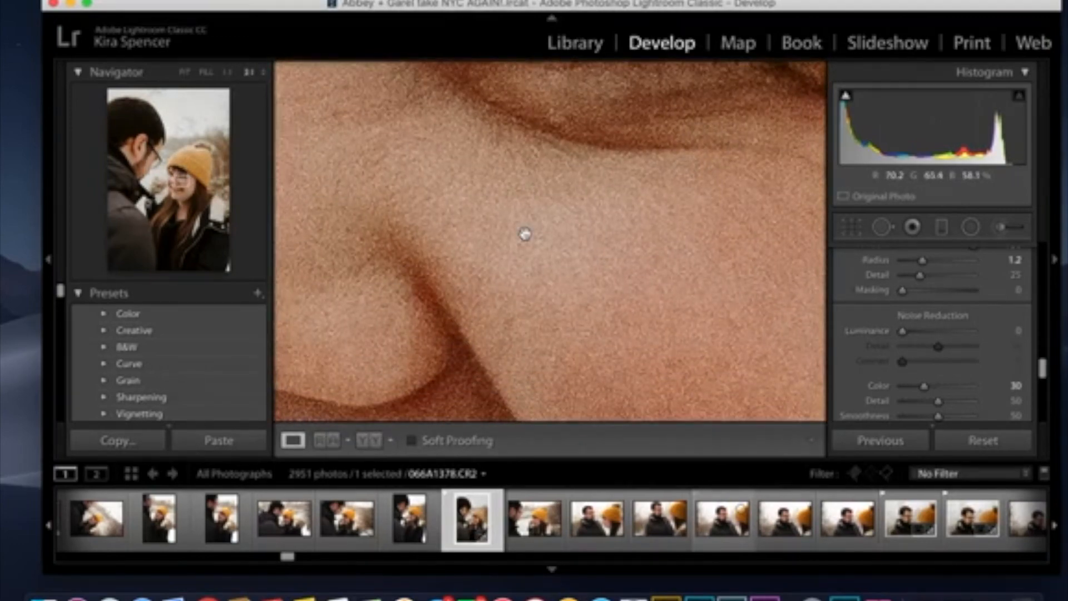
{"action": "key", "text": "super+minus"}
{"action": "key", "text": "super+minus"}
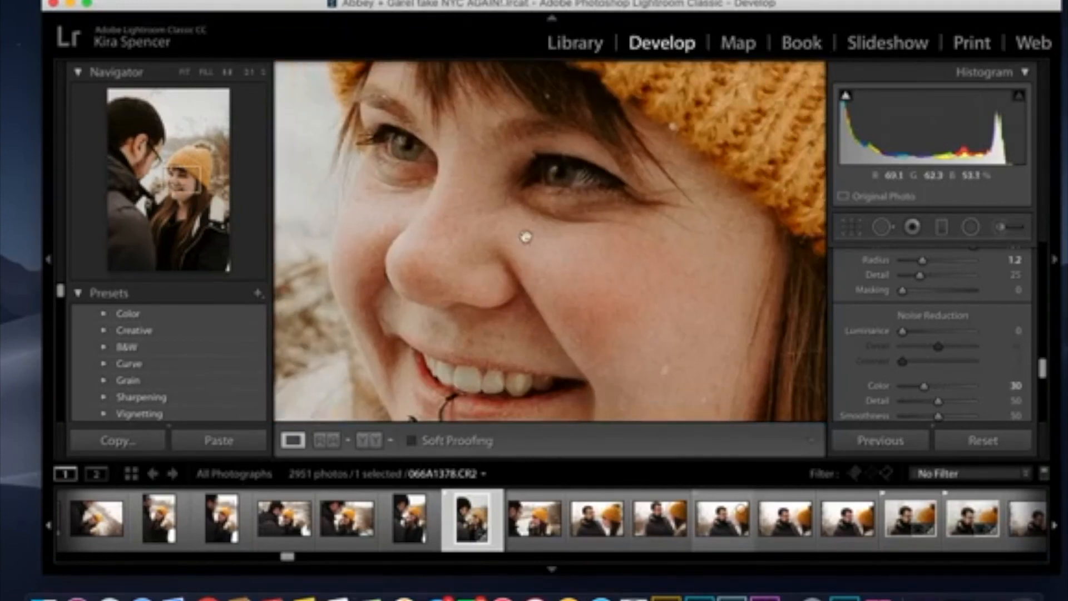
{"action": "left_click_drag", "start_coordinate": [967, 333], "coordinate": [943, 336]}
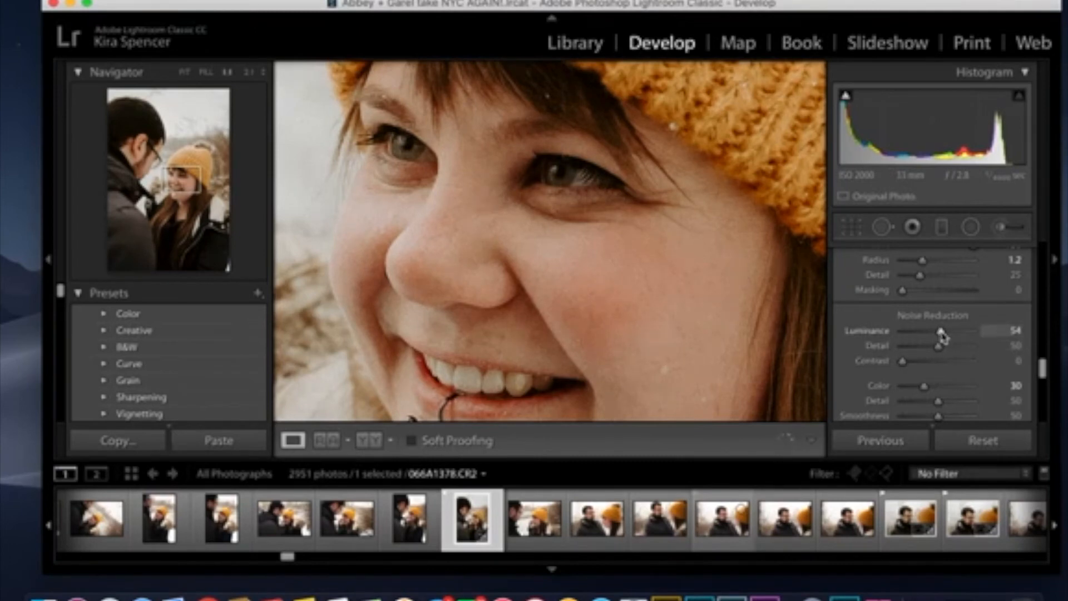
{"action": "left_click_drag", "start_coordinate": [942, 336], "coordinate": [865, 345]}
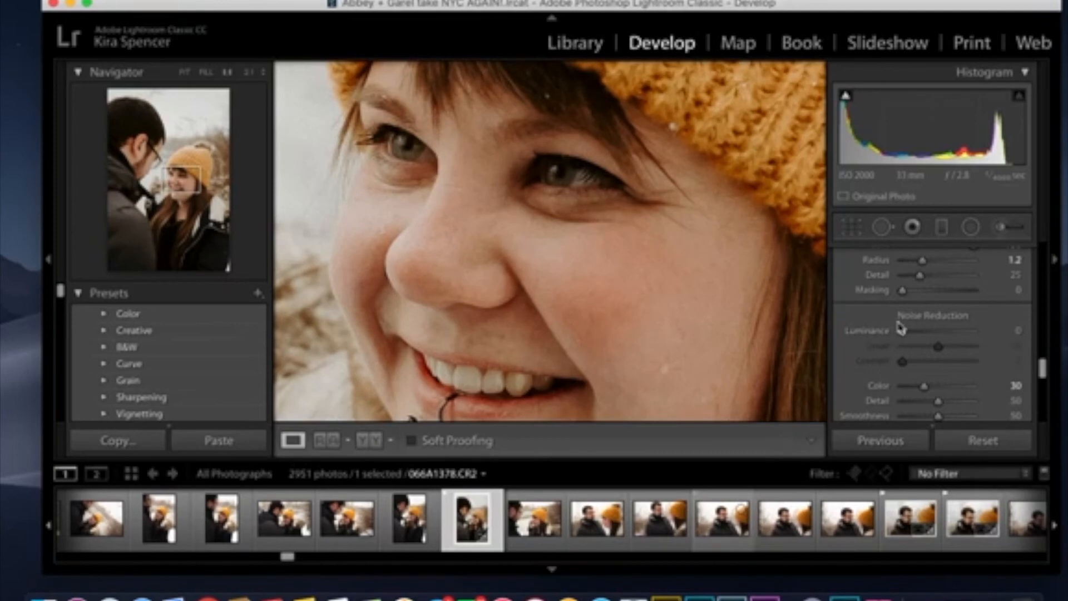
- Set the Luminance noise reduction to 54 and its Detail to 100
{"action": "left_click_drag", "start_coordinate": [903, 333], "coordinate": [934, 334]}
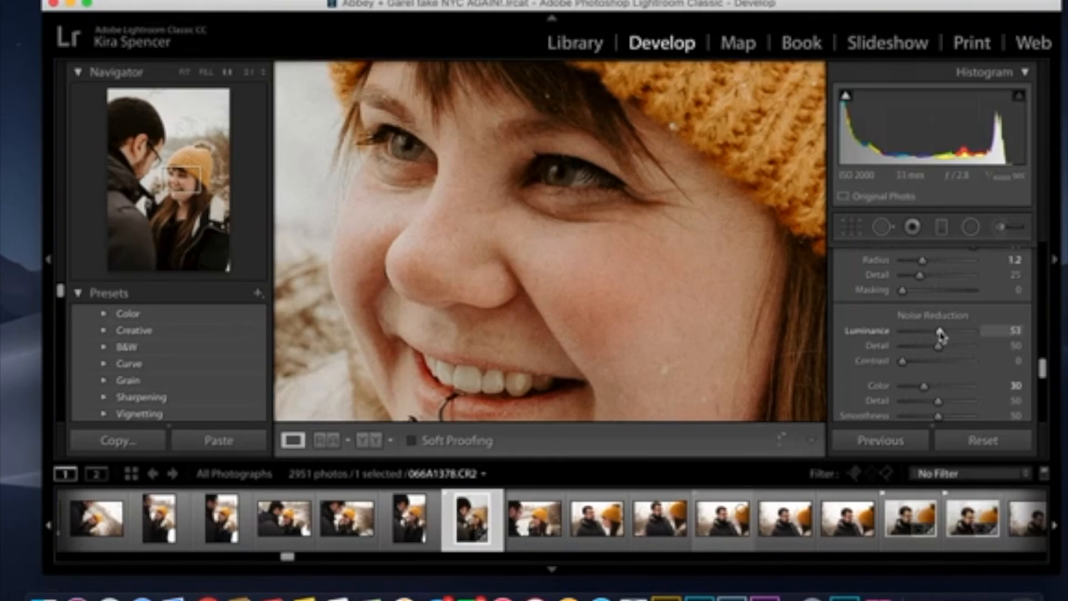
{"action": "left_click_drag", "start_coordinate": [941, 334], "coordinate": [956, 332]}
{"action": "left_click_drag", "start_coordinate": [956, 334], "coordinate": [949, 337]}
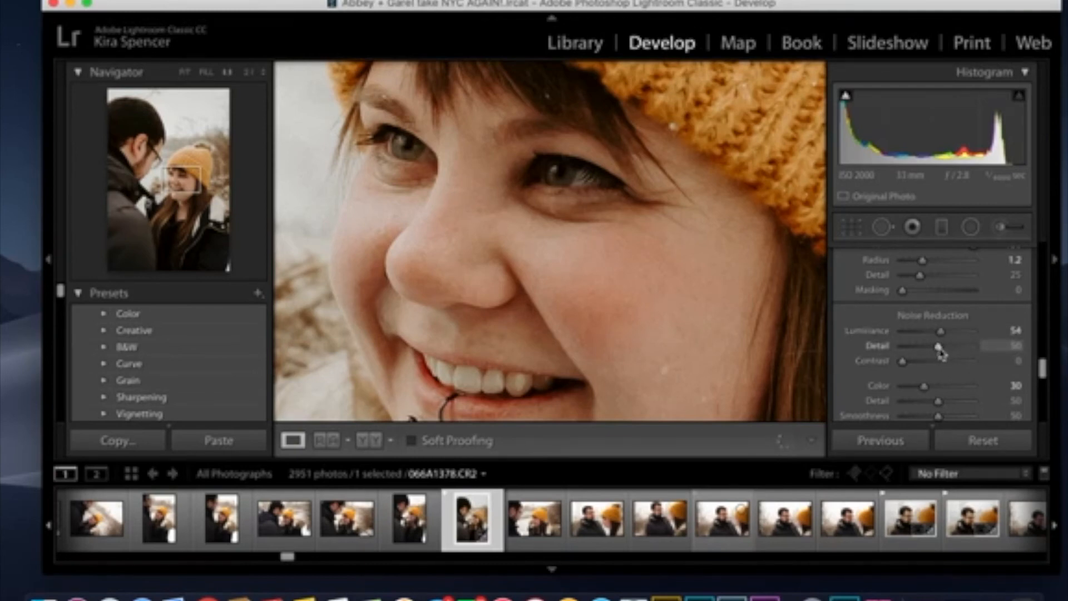
{"action": "left_click_drag", "start_coordinate": [941, 351], "coordinate": [984, 358]}
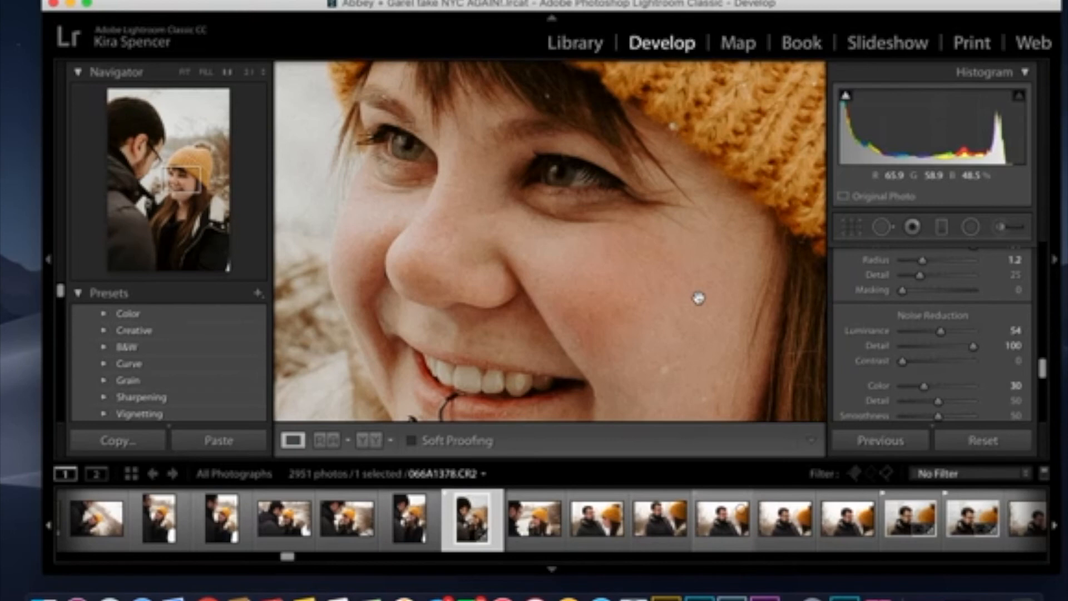
- Review the Sharpening, Noise Reduction and Lens Corrections settings
{"action": "scroll", "coordinate": [934, 318], "scroll_direction": "up", "scroll_amount": 1}
{"action": "scroll", "coordinate": [933, 312], "scroll_direction": "up", "scroll_amount": 2}
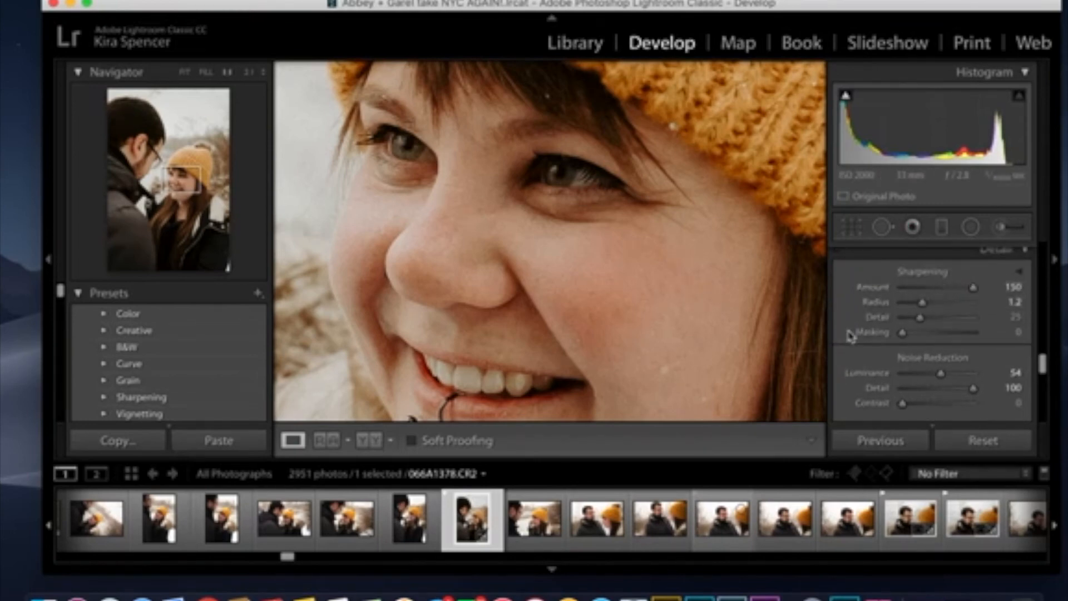
{"action": "scroll", "coordinate": [860, 350], "scroll_direction": "down", "scroll_amount": 2}
{"action": "scroll", "coordinate": [848, 363], "scroll_direction": "down", "scroll_amount": 2}
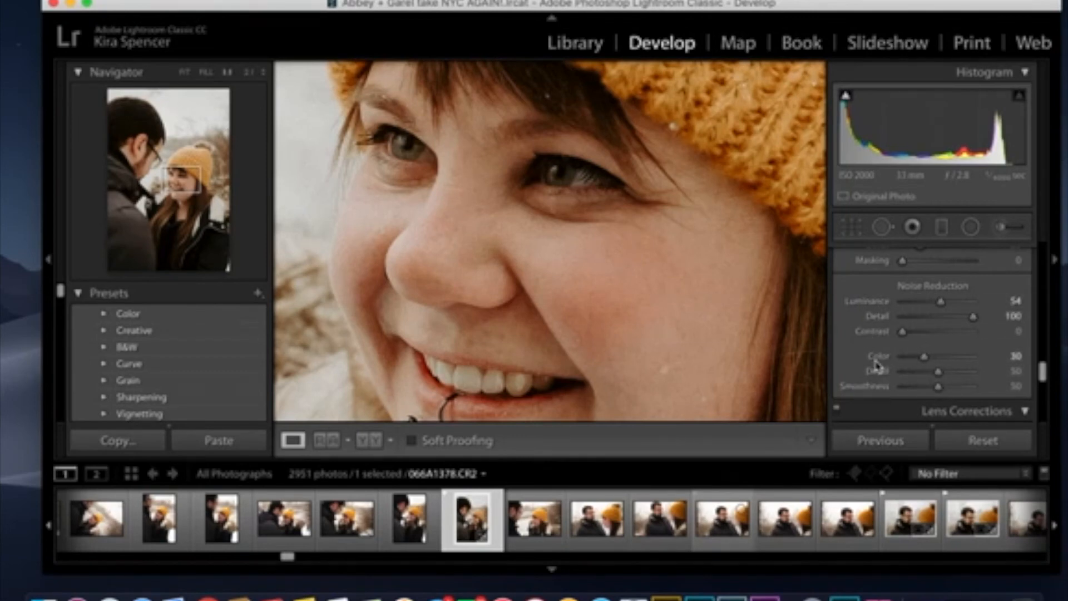
{"action": "scroll", "coordinate": [876, 365], "scroll_direction": "down", "scroll_amount": 5}
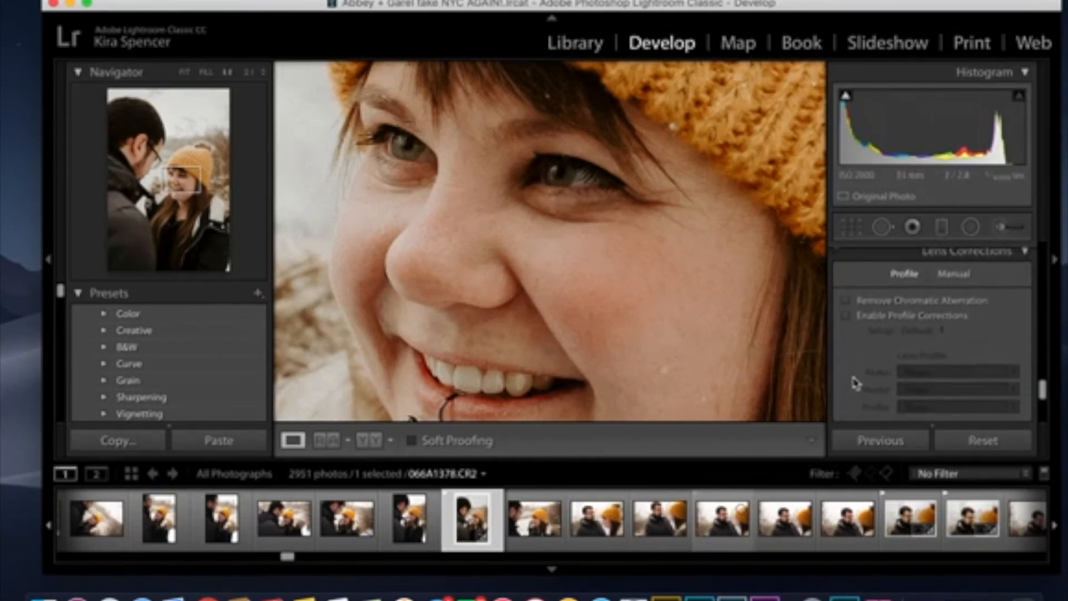
{"action": "scroll", "coordinate": [855, 383], "scroll_direction": "down", "scroll_amount": 5}
{"action": "scroll", "coordinate": [855, 383], "scroll_direction": "up", "scroll_amount": 3}
{"action": "scroll", "coordinate": [855, 383], "scroll_direction": "up", "scroll_amount": 4}
- Enable the lens profile corrections with the whole photo in view and check the lens profile settings
{"action": "left_click", "coordinate": [601, 310]}
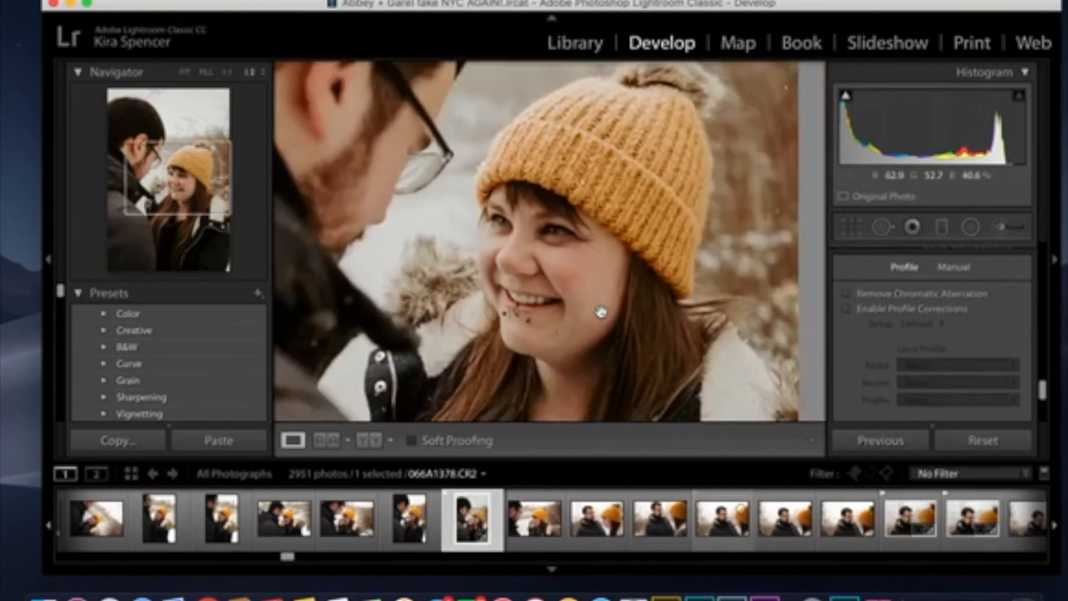
{"action": "key", "text": "super+minus"}
{"action": "key", "text": "super+minus"}
{"action": "key", "text": "super+minus"}
{"action": "key", "text": "super+equal"}
{"action": "key", "text": "super+equal"}
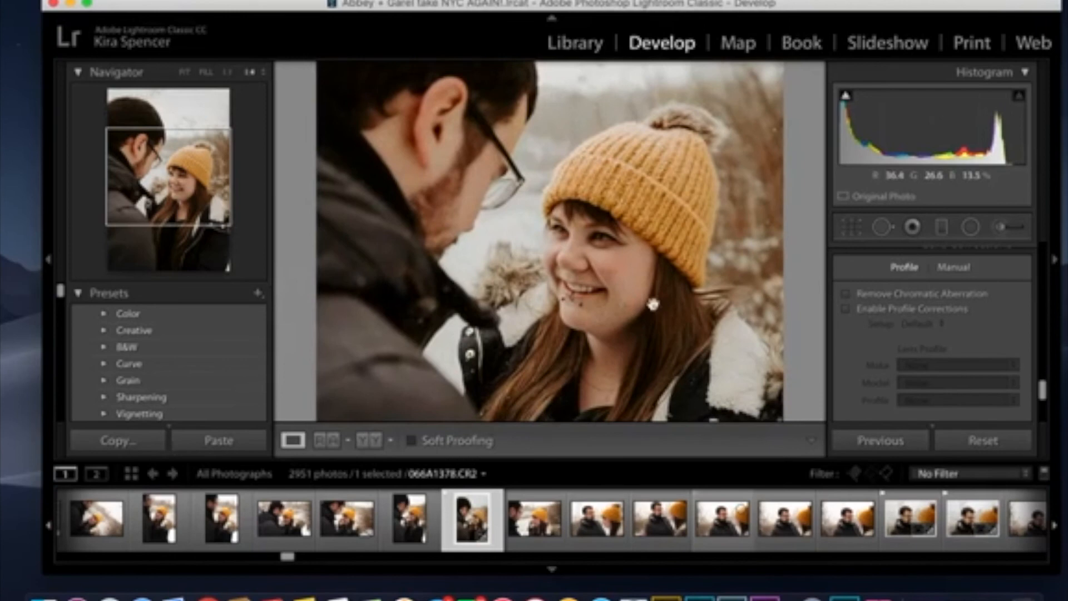
{"action": "left_click", "coordinate": [609, 315]}
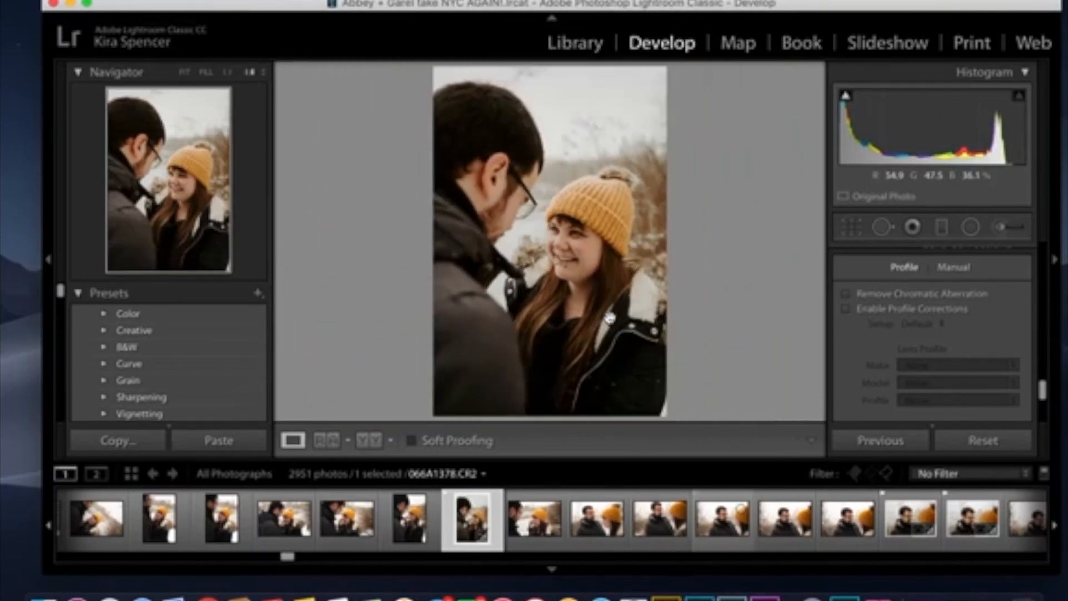
{"action": "left_click", "coordinate": [846, 310]}
{"action": "scroll", "coordinate": [847, 365], "scroll_direction": "down", "scroll_amount": 2}
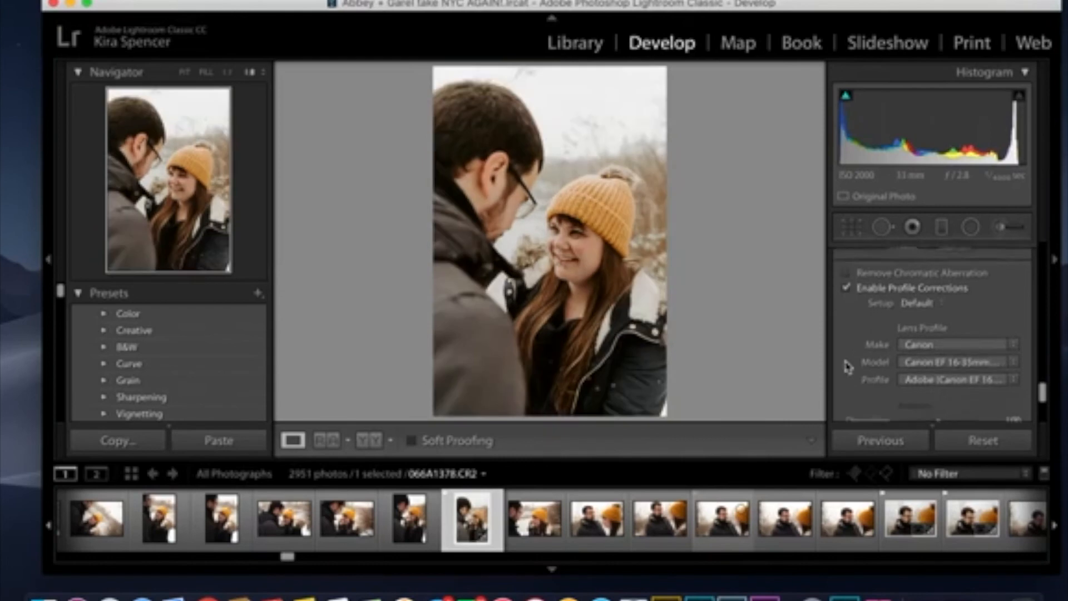
{"action": "scroll", "coordinate": [848, 366], "scroll_direction": "down", "scroll_amount": 1}
{"action": "scroll", "coordinate": [858, 351], "scroll_direction": "up", "scroll_amount": 2}
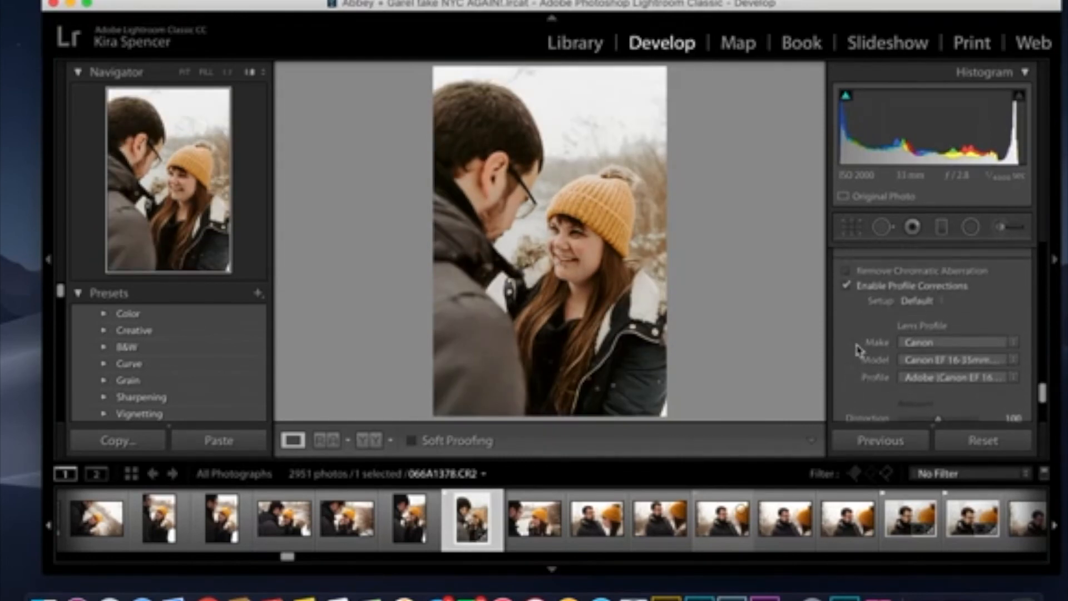
- Toggle the lens profile corrections off and on to compare the photo with and without them
{"action": "left_click", "coordinate": [846, 287]}
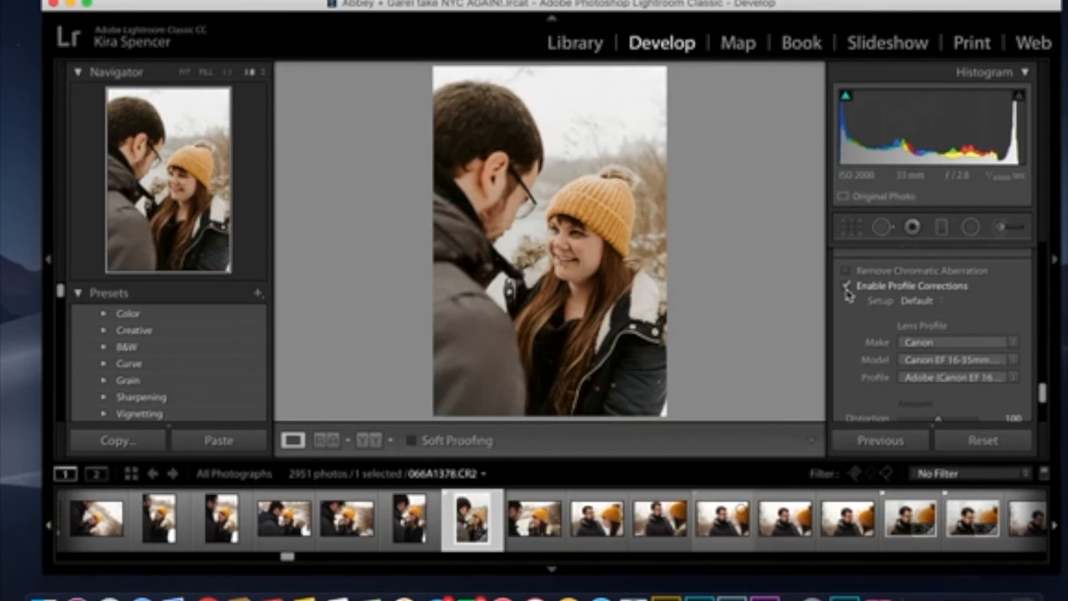
{"action": "left_click", "coordinate": [846, 287]}
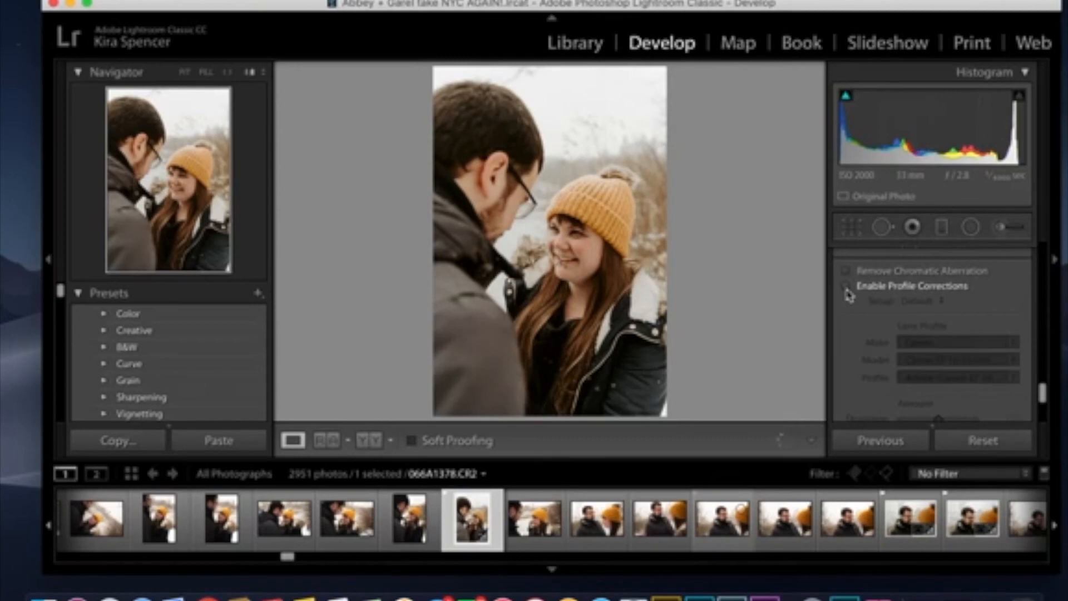
{"action": "left_click", "coordinate": [847, 287]}
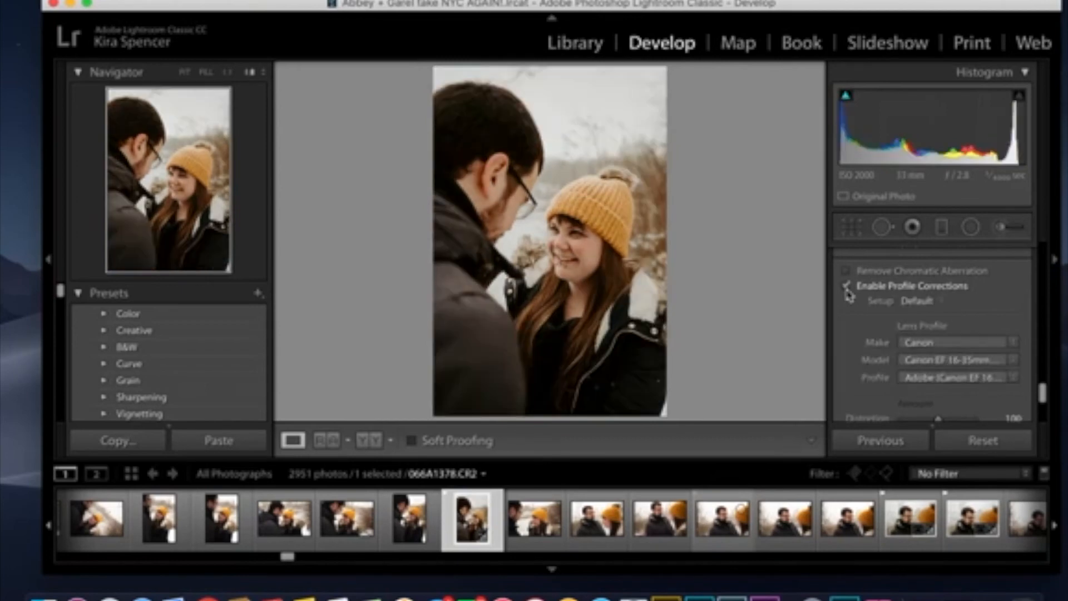
- Set the Vignetting amount of the lens profile correction to 64
{"action": "scroll", "coordinate": [844, 342], "scroll_direction": "down", "scroll_amount": 3}
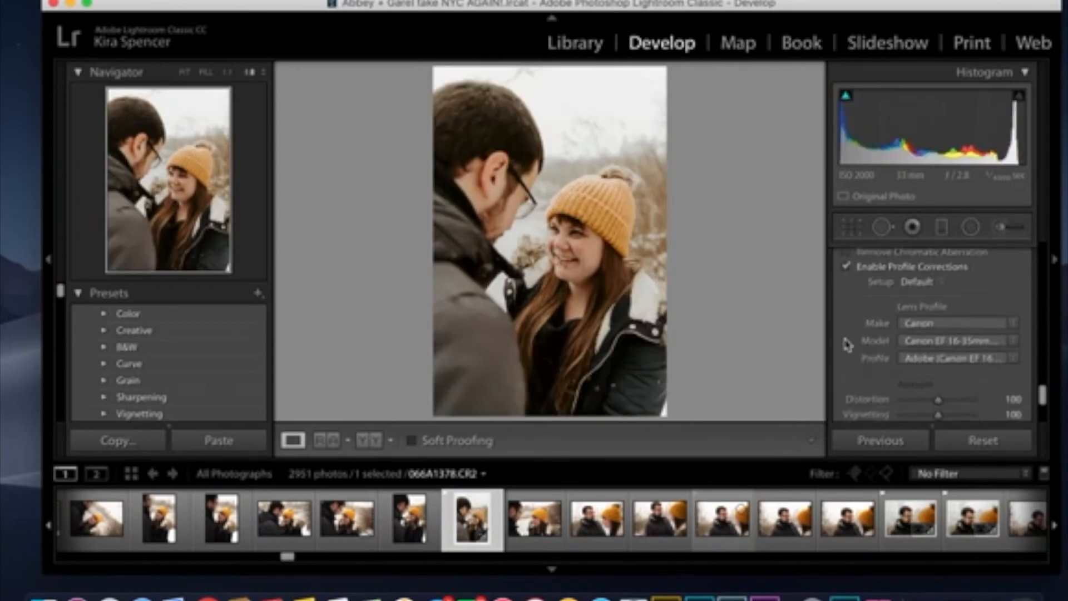
{"action": "scroll", "coordinate": [846, 345], "scroll_direction": "down", "scroll_amount": 1}
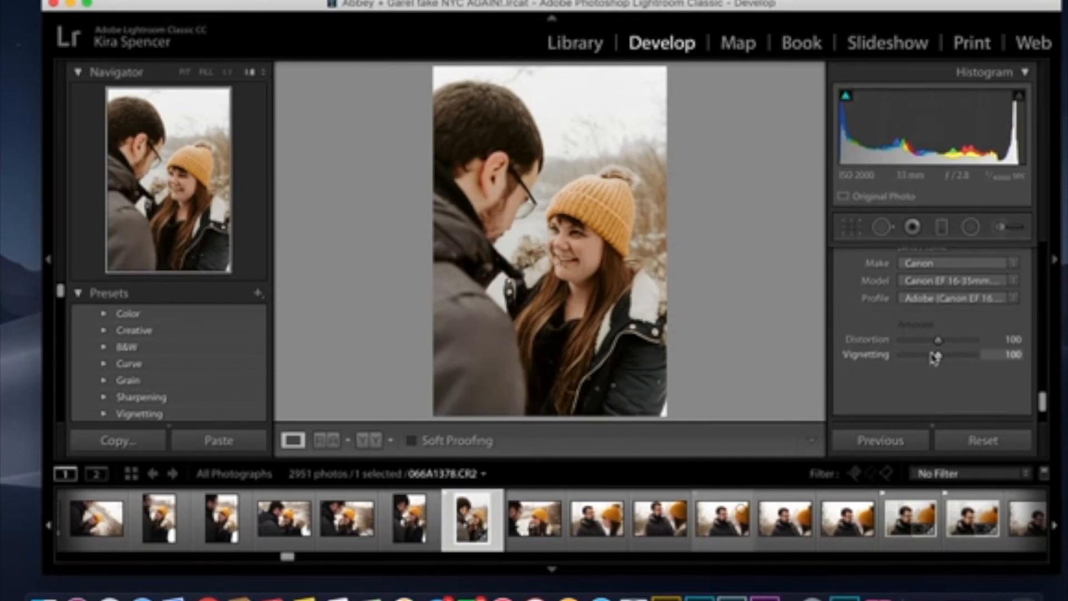
{"action": "left_click_drag", "start_coordinate": [938, 357], "coordinate": [925, 363]}
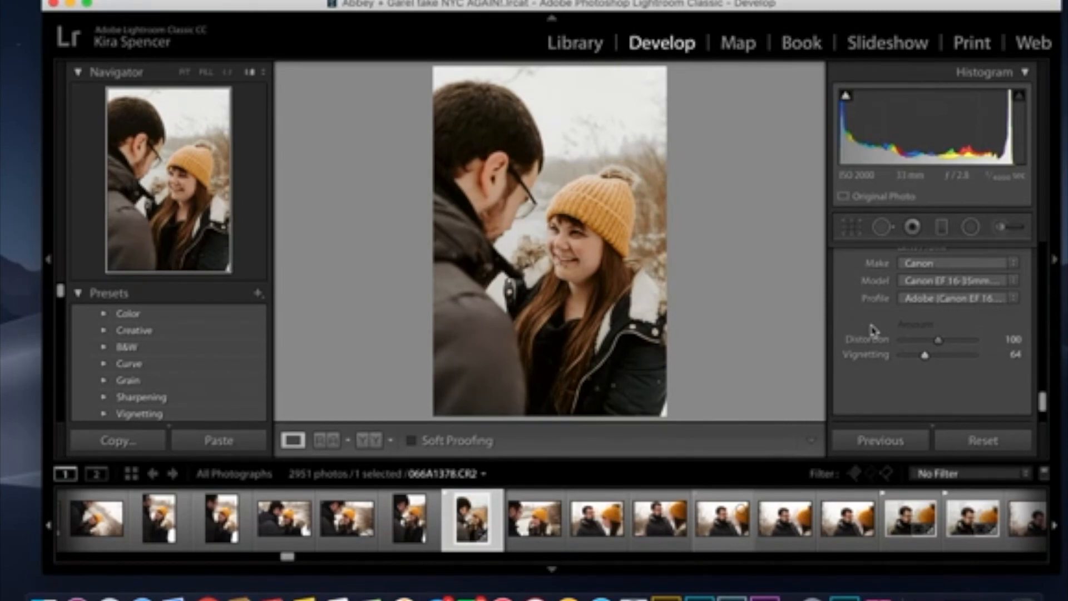
- Set the Distortion amount of the lens profile correction to 200
{"action": "left_click_drag", "start_coordinate": [939, 343], "coordinate": [1058, 345]}
{"action": "left_click_drag", "start_coordinate": [972, 340], "coordinate": [1057, 344]}
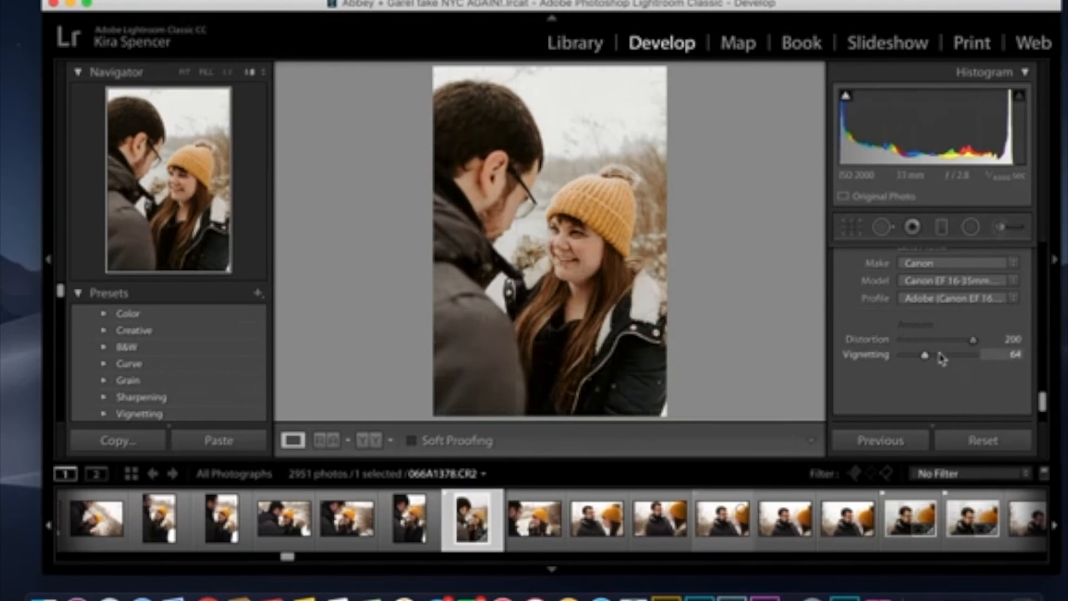
- Switch the Lens Corrections to Manual and review the Distortion, Defringe and Vignetting settings
{"action": "scroll", "coordinate": [855, 347], "scroll_direction": "up", "scroll_amount": 3}
{"action": "scroll", "coordinate": [855, 347], "scroll_direction": "up", "scroll_amount": 1}
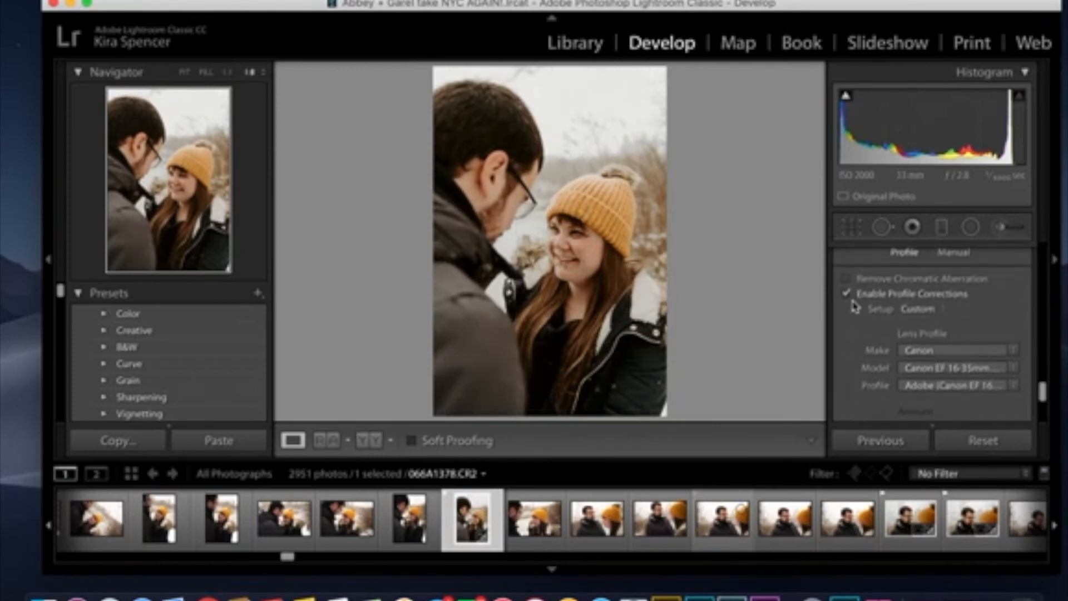
{"action": "scroll", "coordinate": [847, 314], "scroll_direction": "up", "scroll_amount": 2}
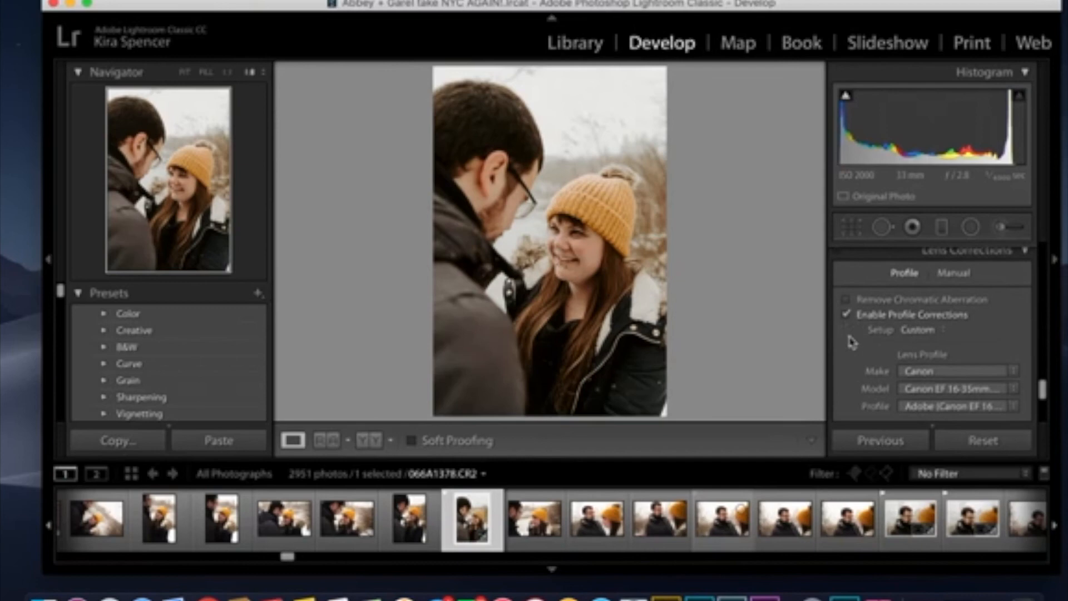
{"action": "scroll", "coordinate": [854, 350], "scroll_direction": "up", "scroll_amount": 5}
{"action": "left_click", "coordinate": [979, 349]}
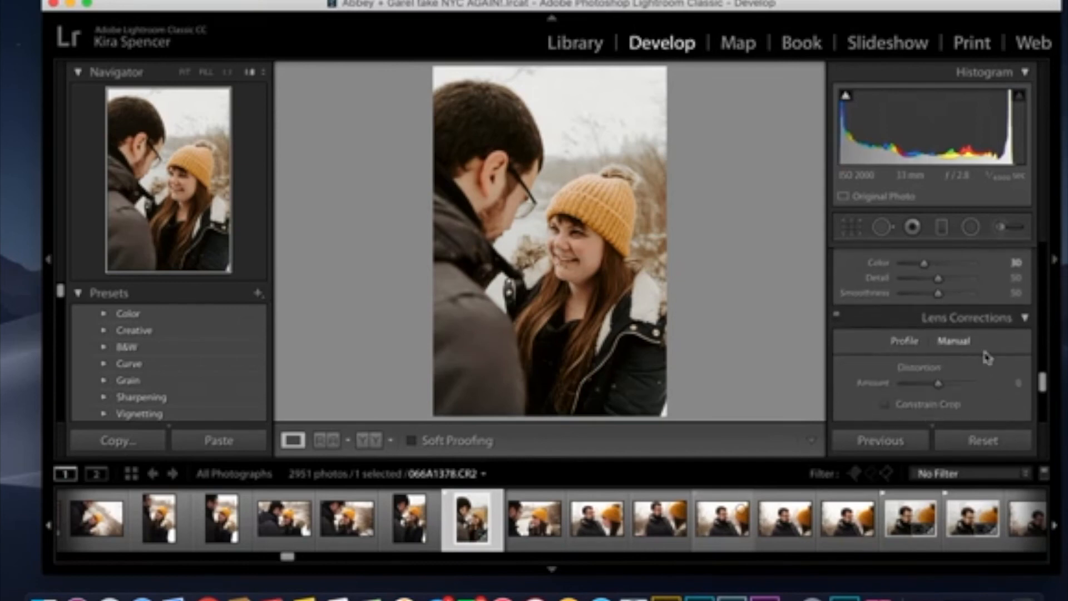
{"action": "scroll", "coordinate": [985, 356], "scroll_direction": "down", "scroll_amount": 15}
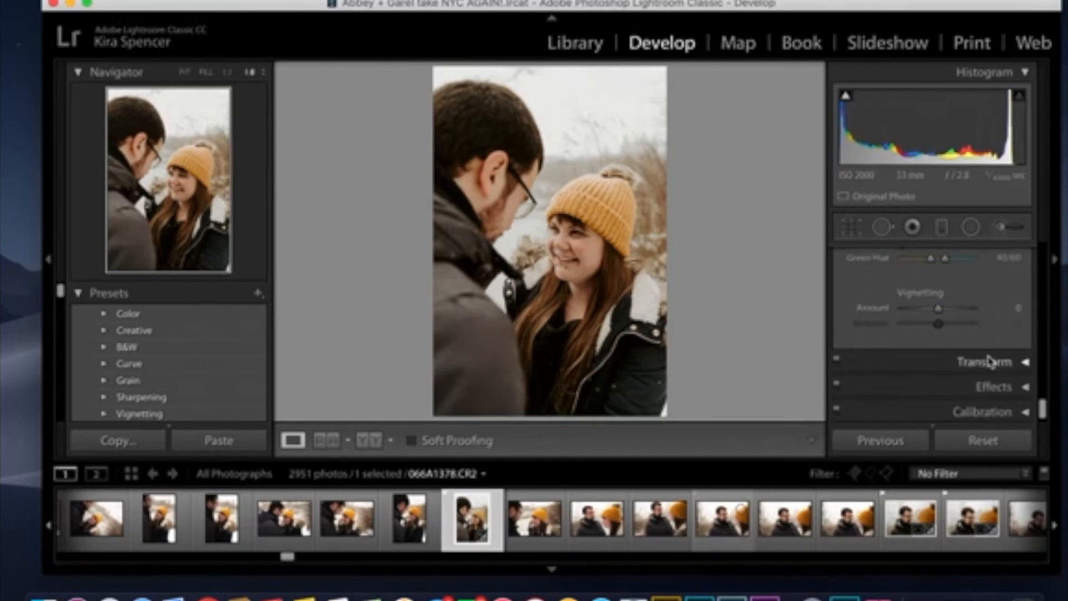
{"action": "scroll", "coordinate": [953, 334], "scroll_direction": "up", "scroll_amount": 10}
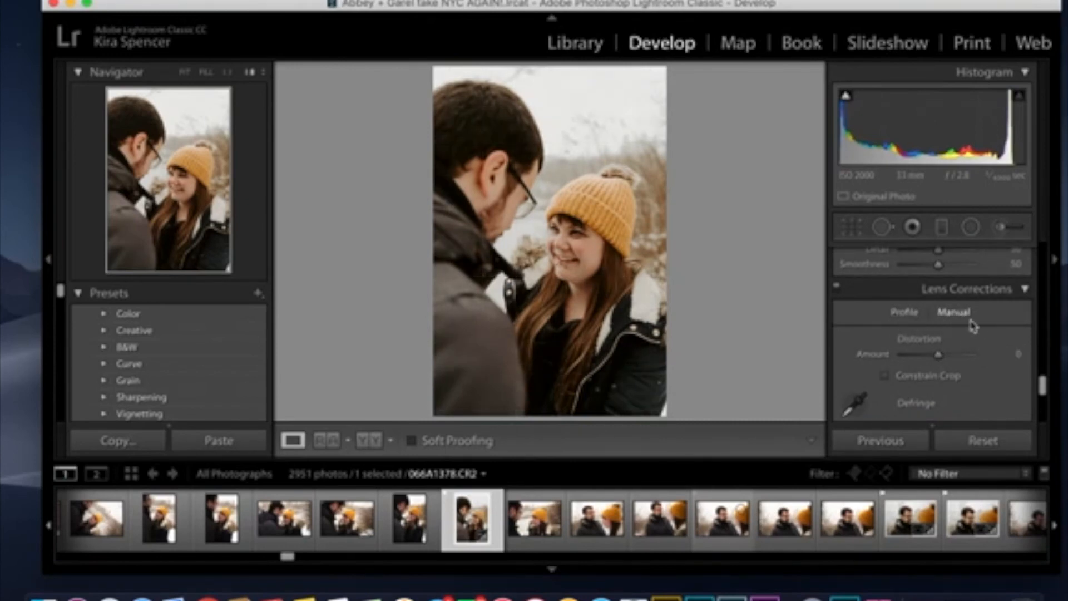
{"action": "scroll", "coordinate": [957, 322], "scroll_direction": "down", "scroll_amount": 3}
{"action": "scroll", "coordinate": [954, 320], "scroll_direction": "down", "scroll_amount": 4}
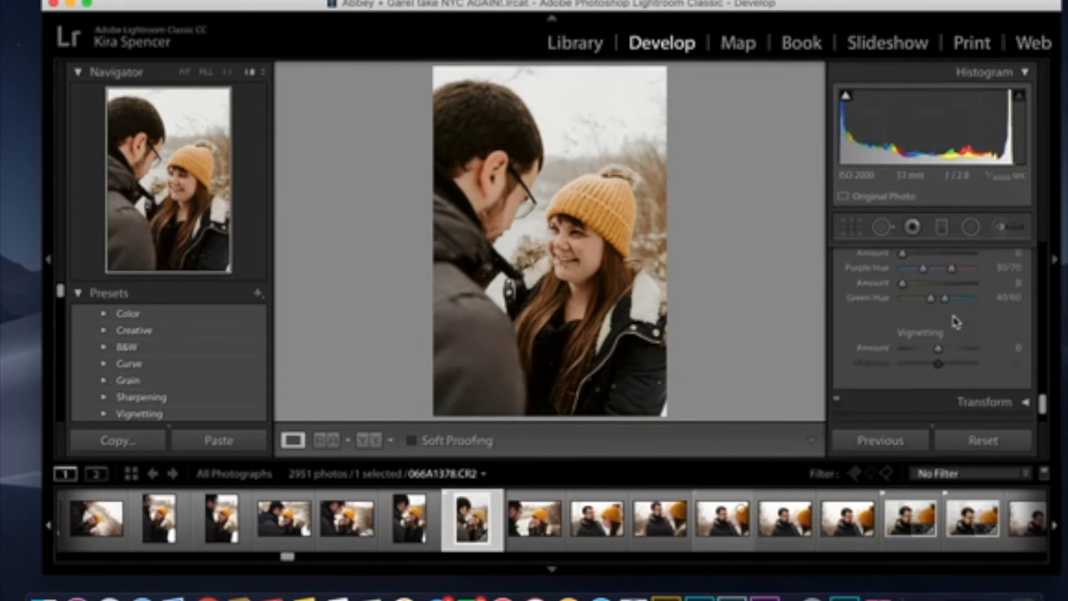
- Set the manual lens Vignetting to an amount of -22 with a midpoint of 0
{"action": "left_click_drag", "start_coordinate": [938, 306], "coordinate": [912, 303]}
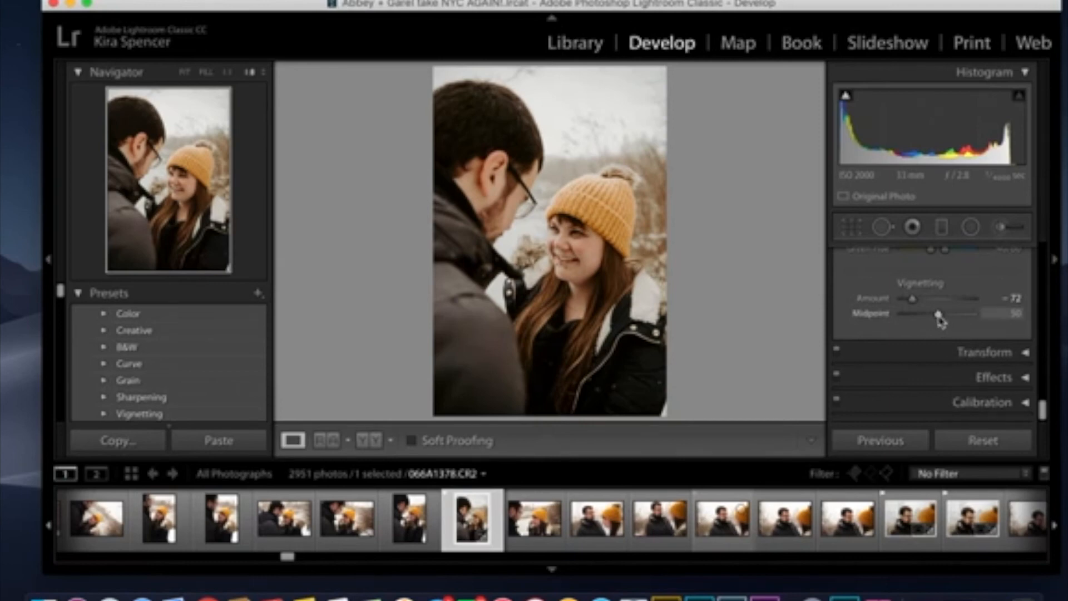
{"action": "left_click_drag", "start_coordinate": [935, 320], "coordinate": [873, 332]}
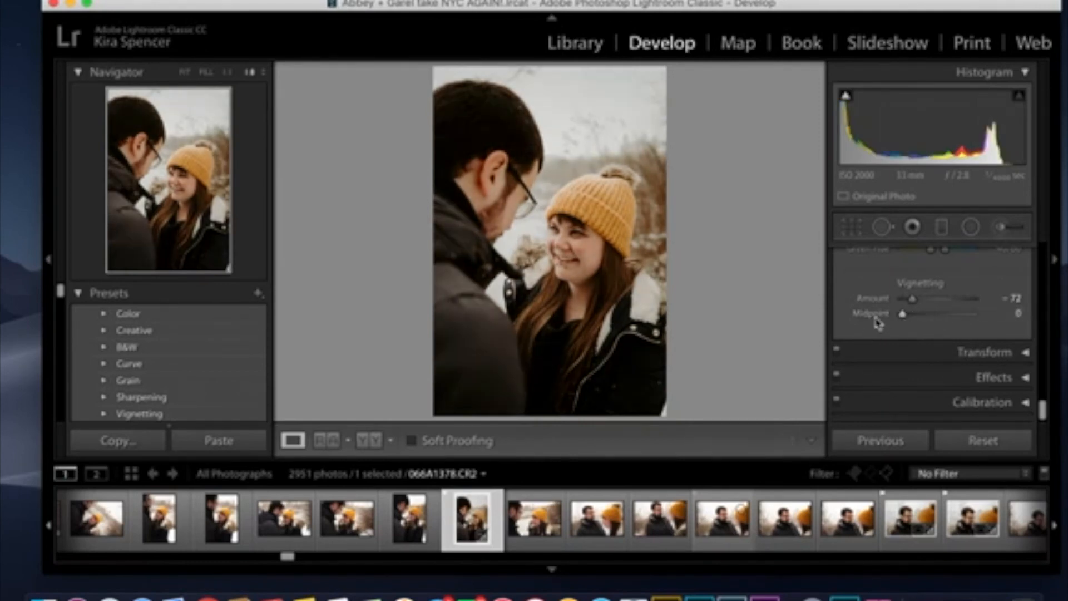
{"action": "left_click_drag", "start_coordinate": [917, 305], "coordinate": [936, 306]}
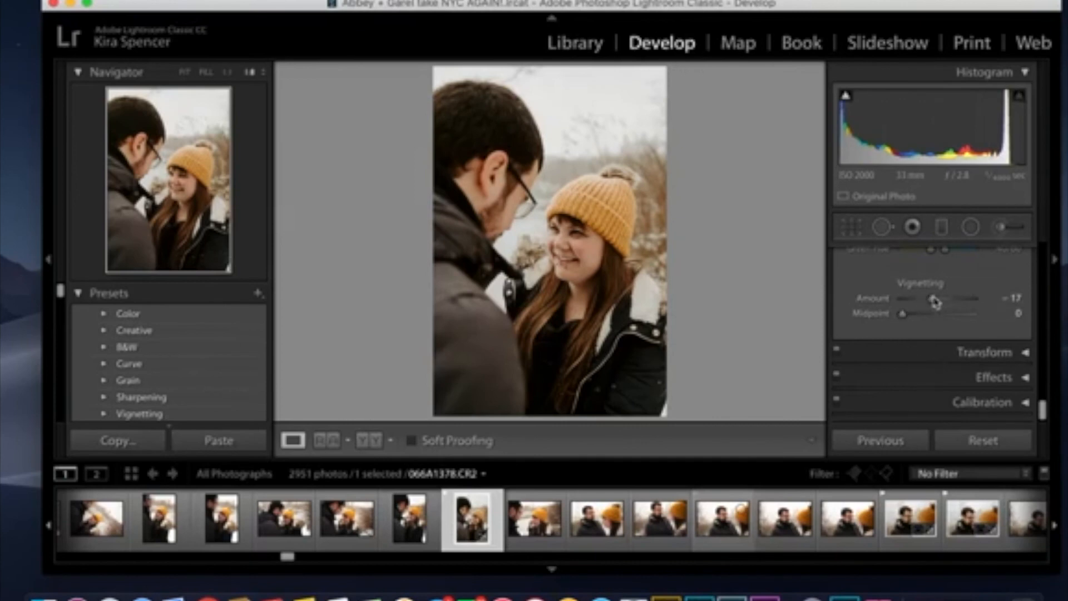
{"action": "left_click_drag", "start_coordinate": [934, 300], "coordinate": [932, 299]}
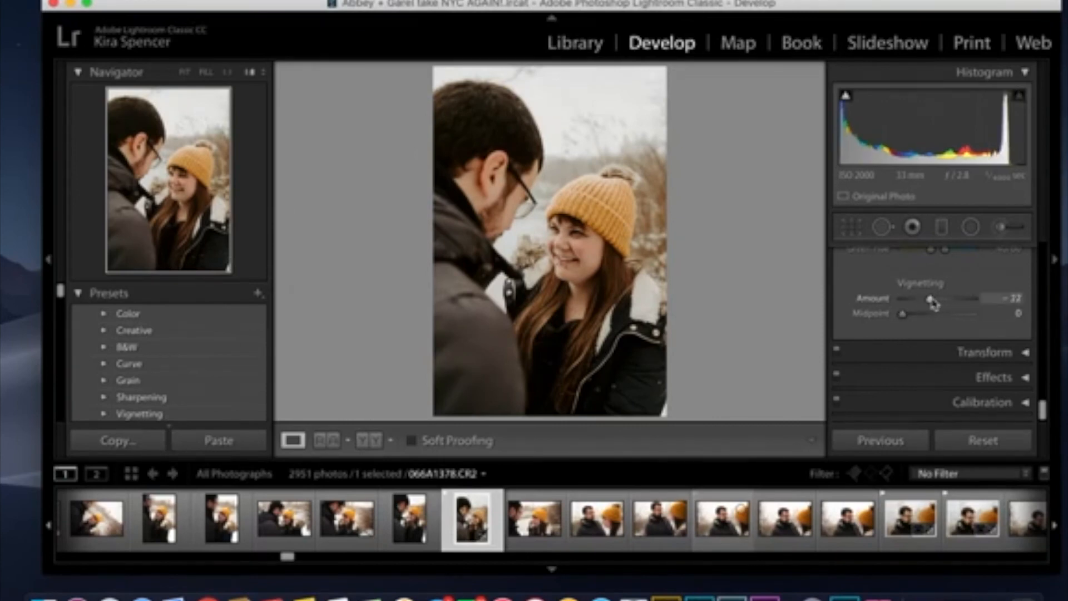
- Expand the Transform settings and review the Upright options and the perspective sliders
{"action": "left_click", "coordinate": [899, 361]}
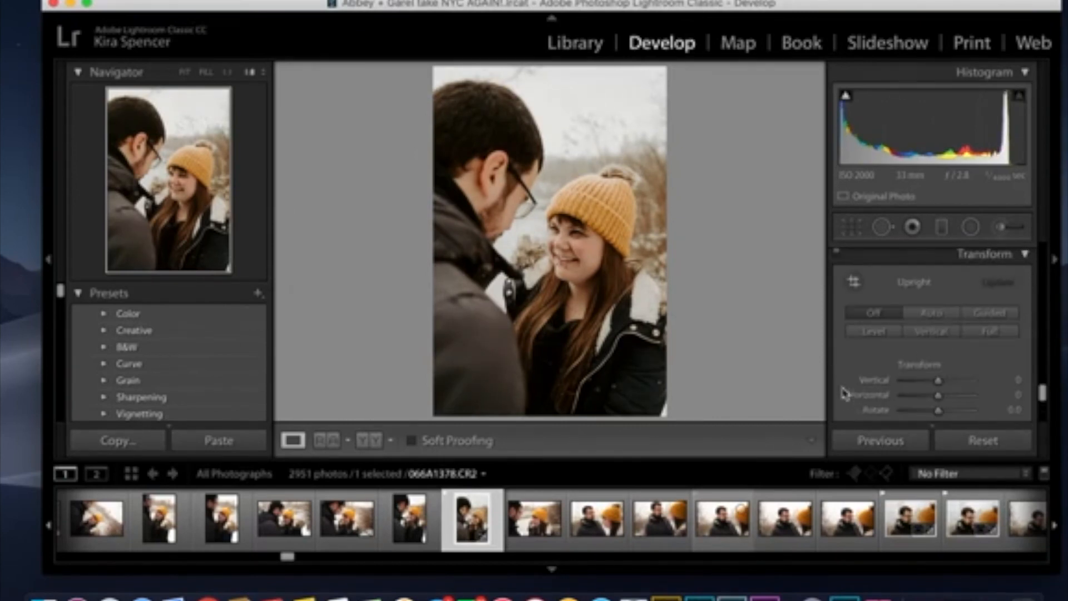
{"action": "scroll", "coordinate": [847, 388], "scroll_direction": "down", "scroll_amount": 3}
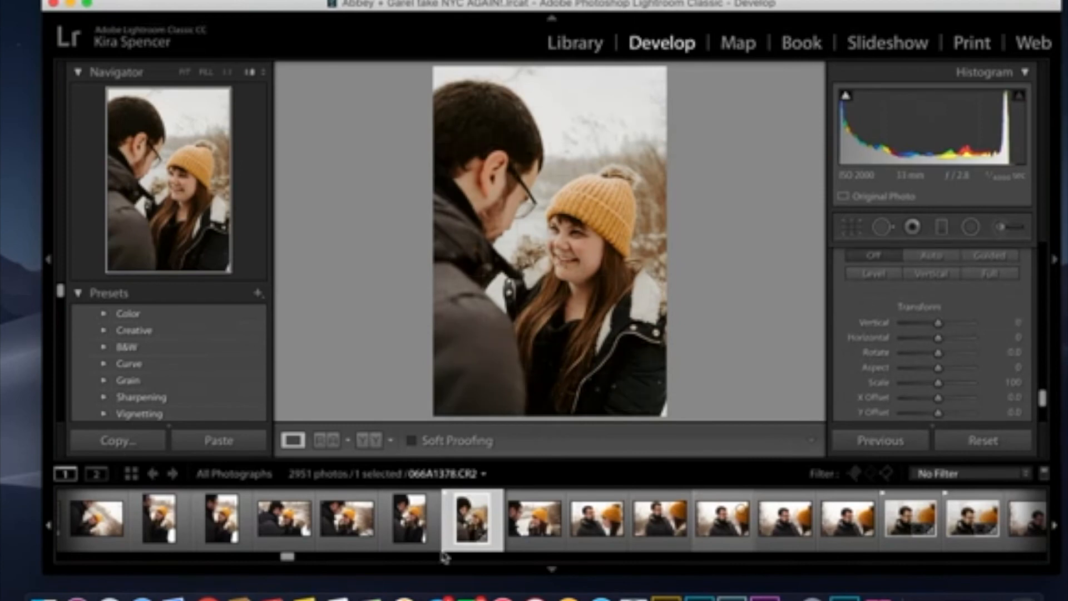
- Browse further along the filmstrip and filter it to show only Flagged photos
{"action": "scroll", "coordinate": [311, 560], "scroll_direction": "right", "scroll_amount": 3}
{"action": "left_click_drag", "start_coordinate": [317, 558], "coordinate": [972, 563]}
{"action": "left_click", "coordinate": [967, 474]}
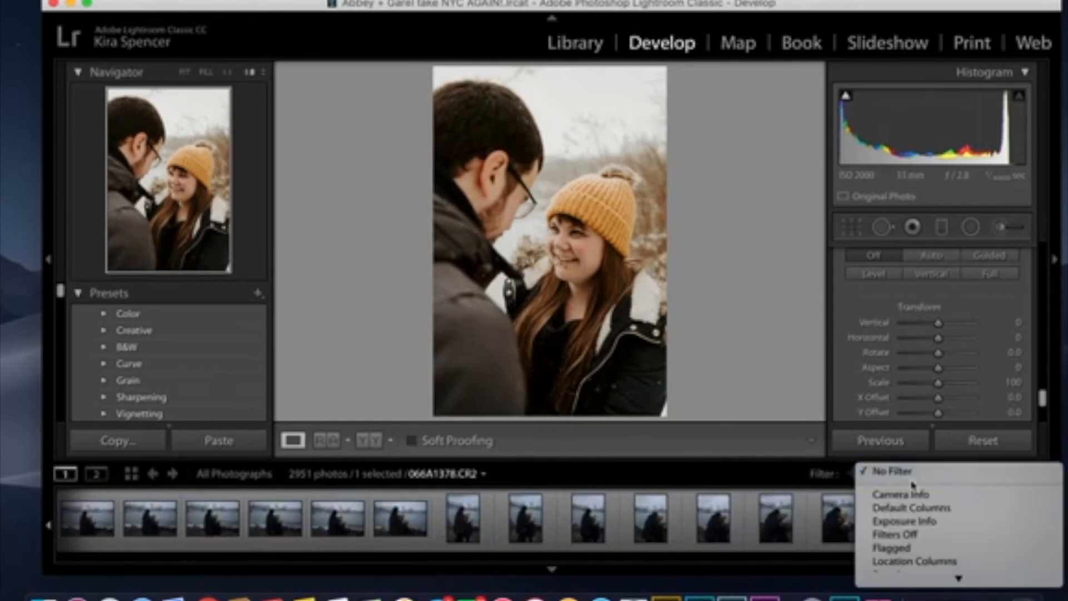
{"action": "left_click", "coordinate": [907, 548]}
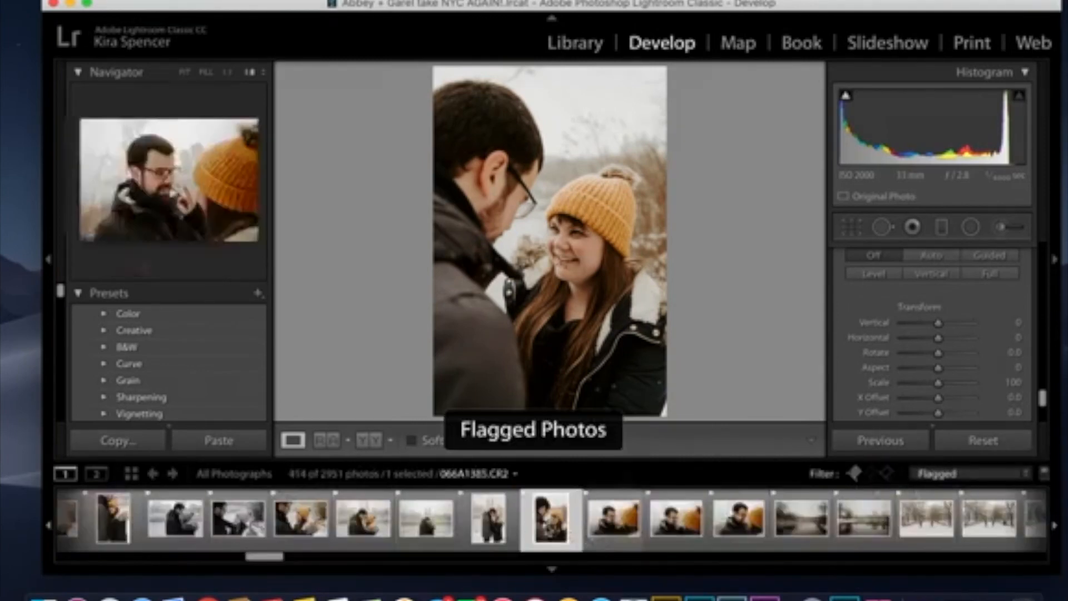
- Find the subway shots among the flagged photos and open the landscape photo 066A2445.CR2 of the couple on the bench
{"action": "scroll", "coordinate": [518, 528], "scroll_direction": "right", "scroll_amount": 15}
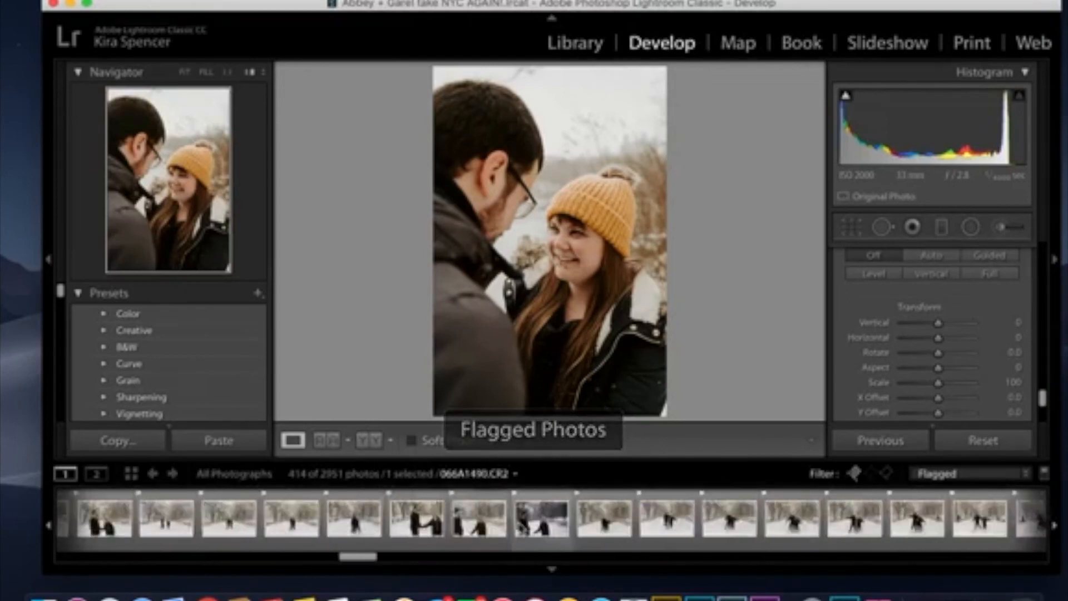
{"action": "scroll", "coordinate": [519, 527], "scroll_direction": "right", "scroll_amount": 10}
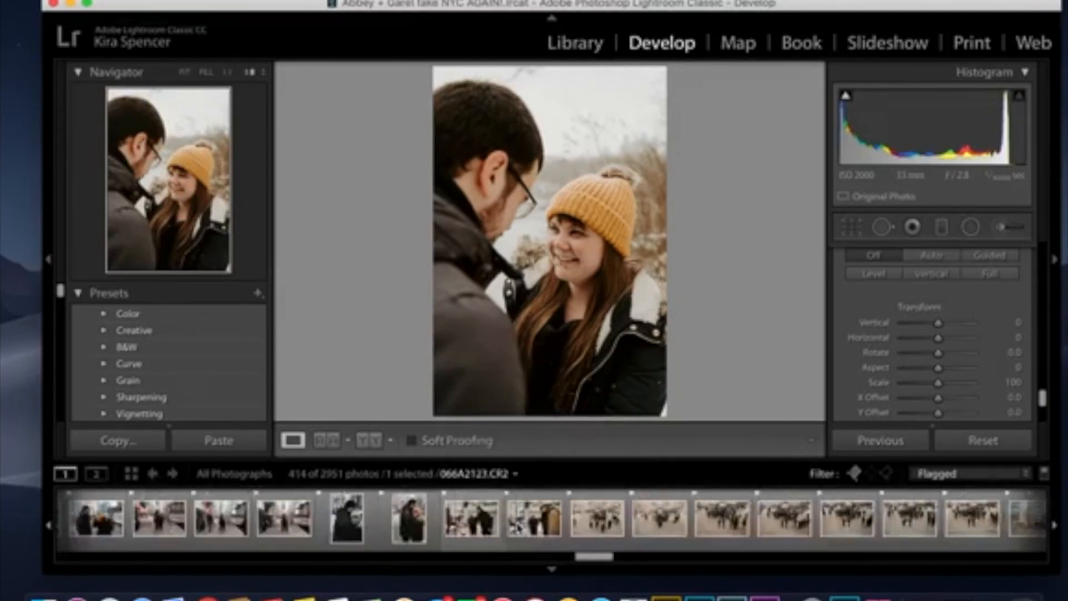
{"action": "scroll", "coordinate": [551, 519], "scroll_direction": "left", "scroll_amount": 3}
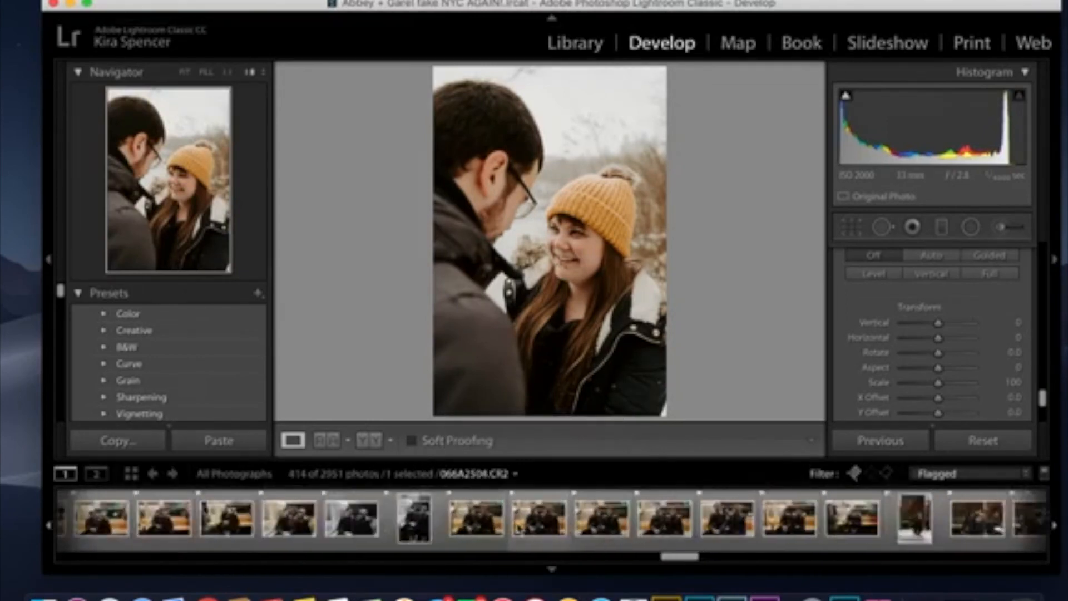
{"action": "scroll", "coordinate": [670, 530], "scroll_direction": "left", "scroll_amount": 3}
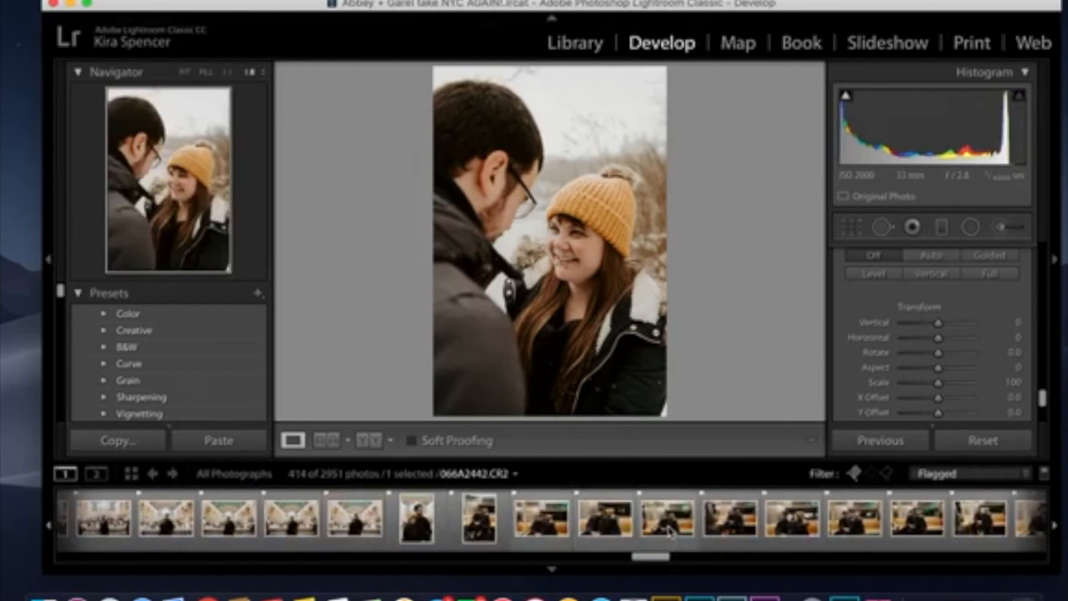
{"action": "left_click", "coordinate": [491, 534]}
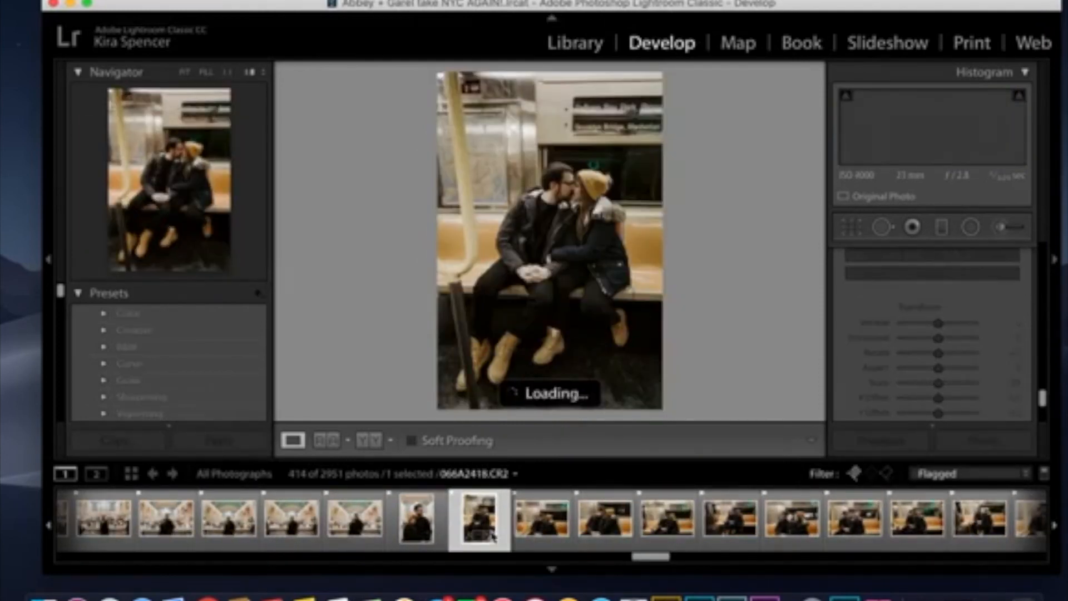
{"action": "left_click", "coordinate": [731, 520]}
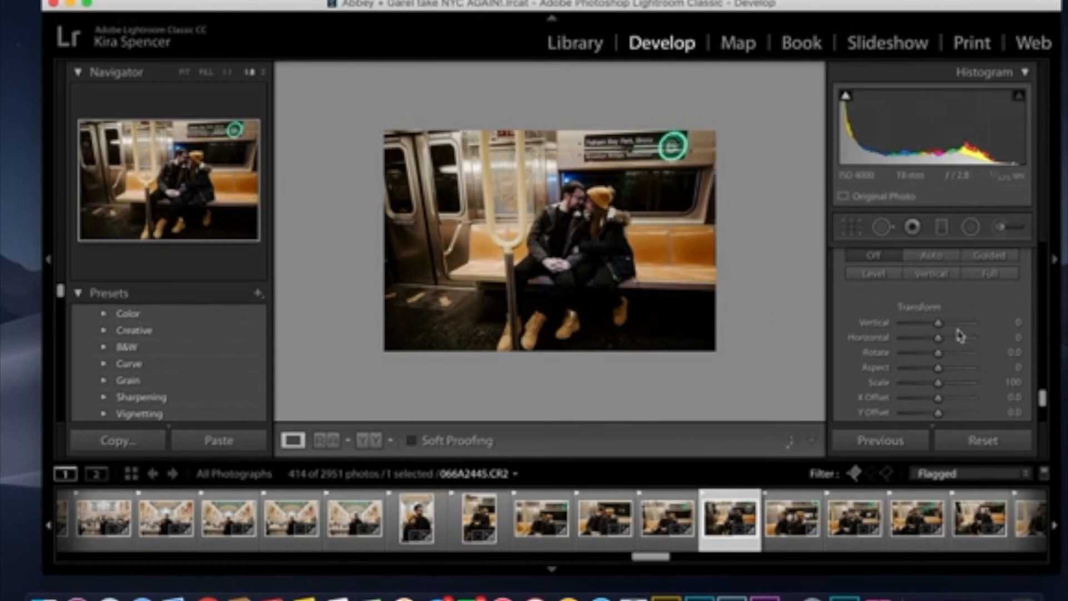
- Correct the subway photo's perspective by setting the Horizontal transform to -12
{"action": "scroll", "coordinate": [875, 341], "scroll_direction": "up", "scroll_amount": 3}
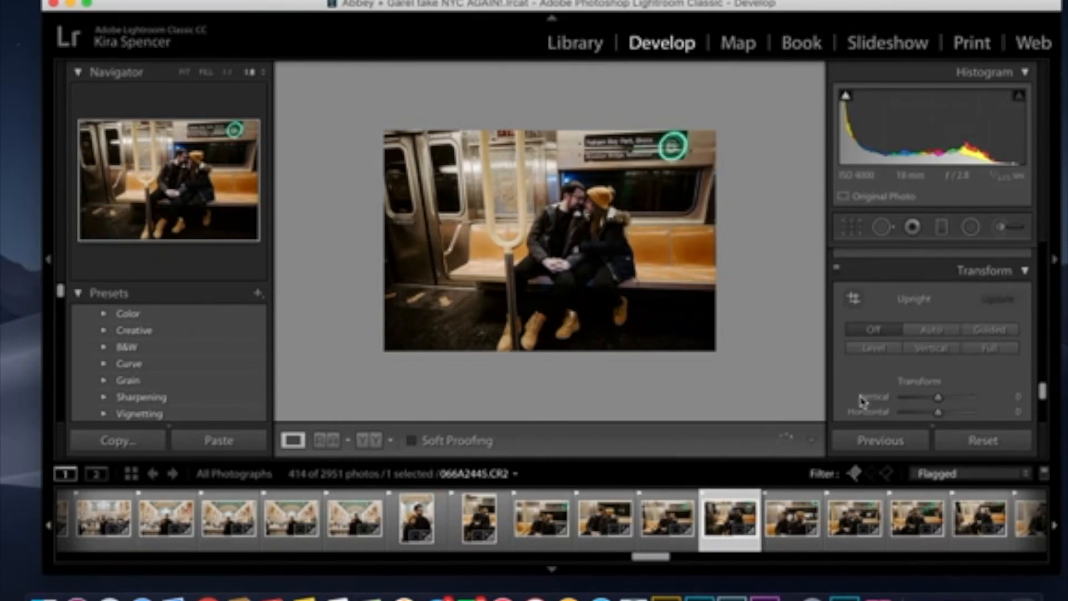
{"action": "scroll", "coordinate": [863, 398], "scroll_direction": "down", "scroll_amount": 3}
{"action": "left_click_drag", "start_coordinate": [940, 346], "coordinate": [947, 345]}
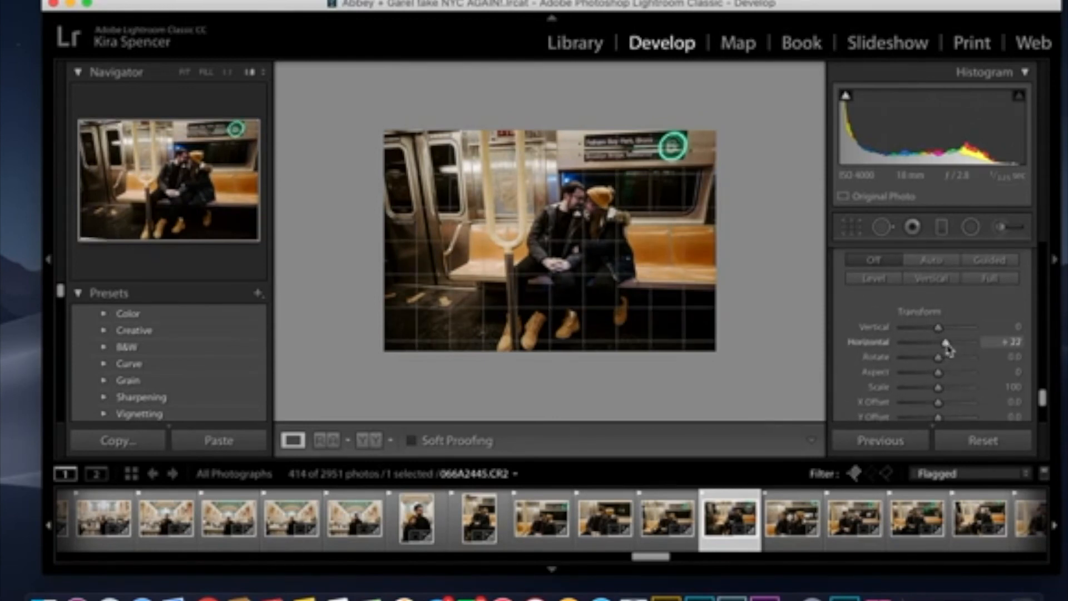
{"action": "left_click_drag", "start_coordinate": [949, 349], "coordinate": [937, 350]}
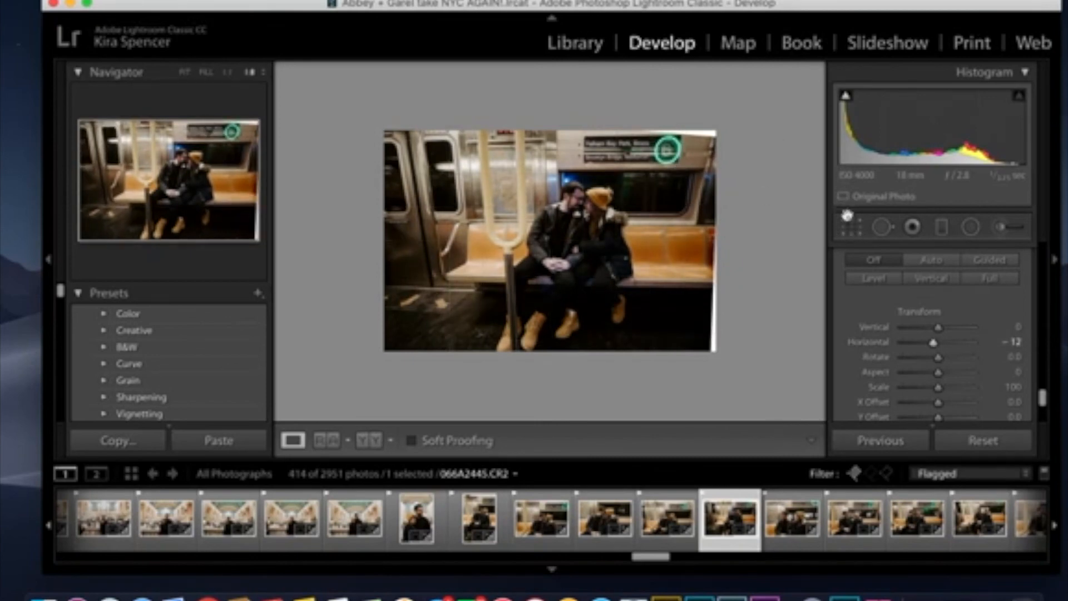
- Crop the subway photo slightly tighter at its corners to cut off the white edge left by the perspective correction
{"action": "left_click", "coordinate": [856, 236]}
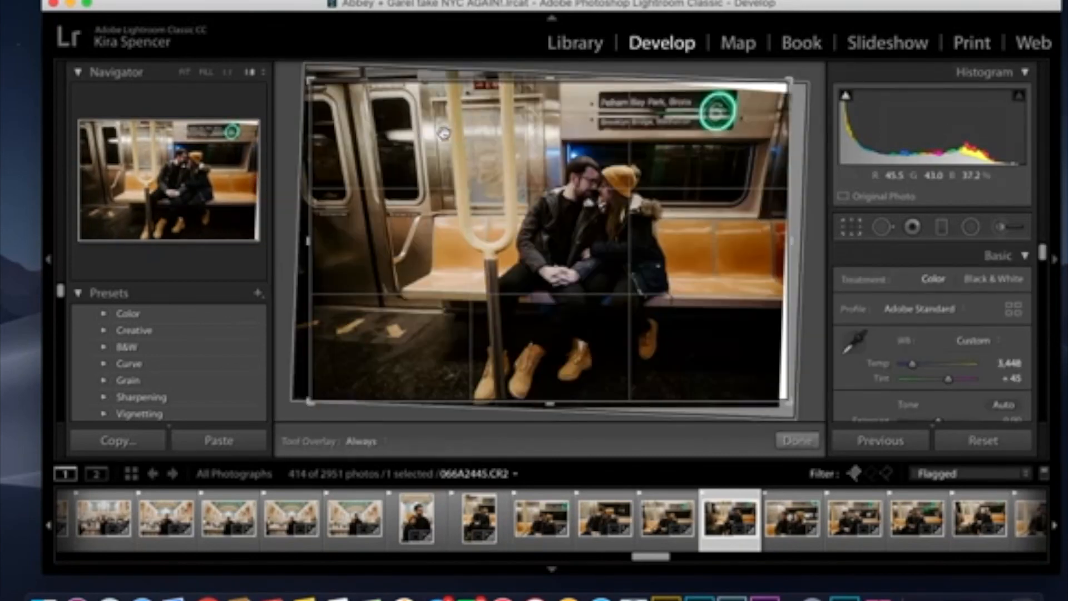
{"action": "left_click_drag", "start_coordinate": [309, 80], "coordinate": [317, 87]}
{"action": "left_click_drag", "start_coordinate": [782, 395], "coordinate": [777, 392]}
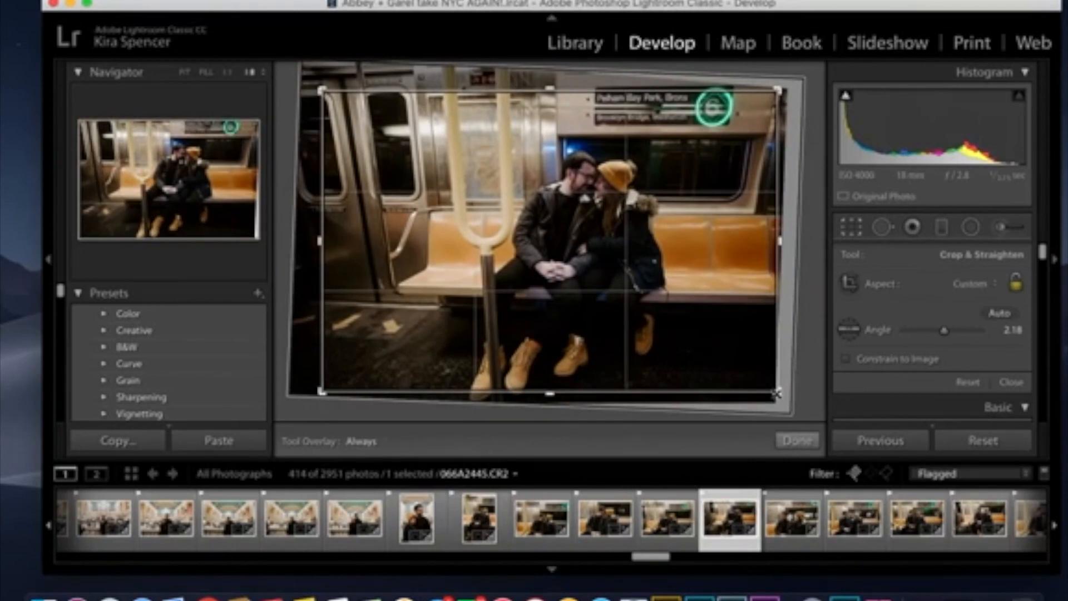
{"action": "left_click", "coordinate": [798, 440]}
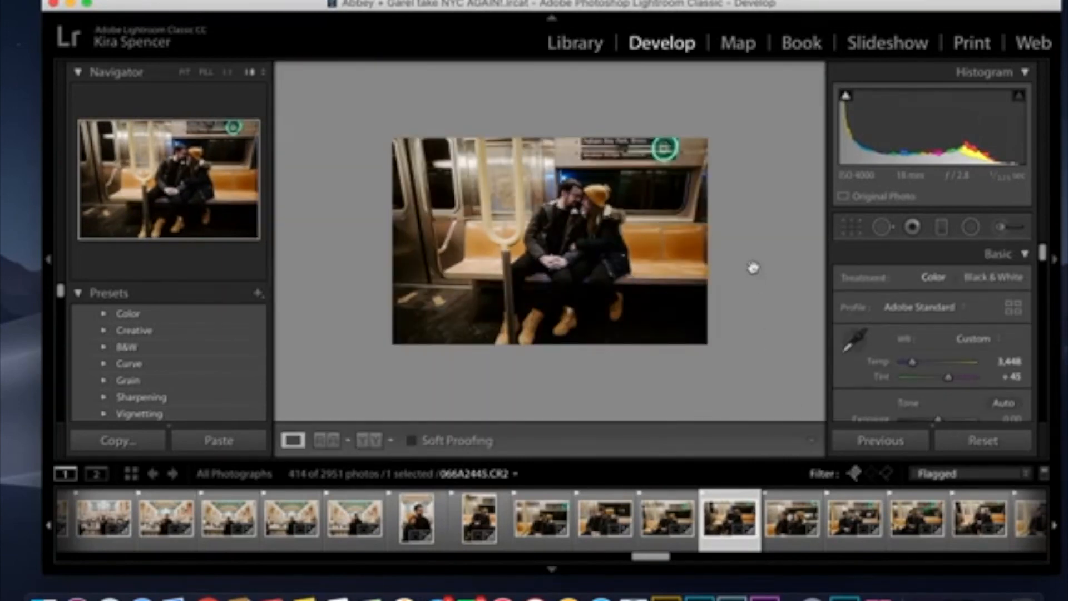
- Undo and redo the last crop change to compare the framing of the subway photo
{"action": "left_click", "coordinate": [158, 0]}
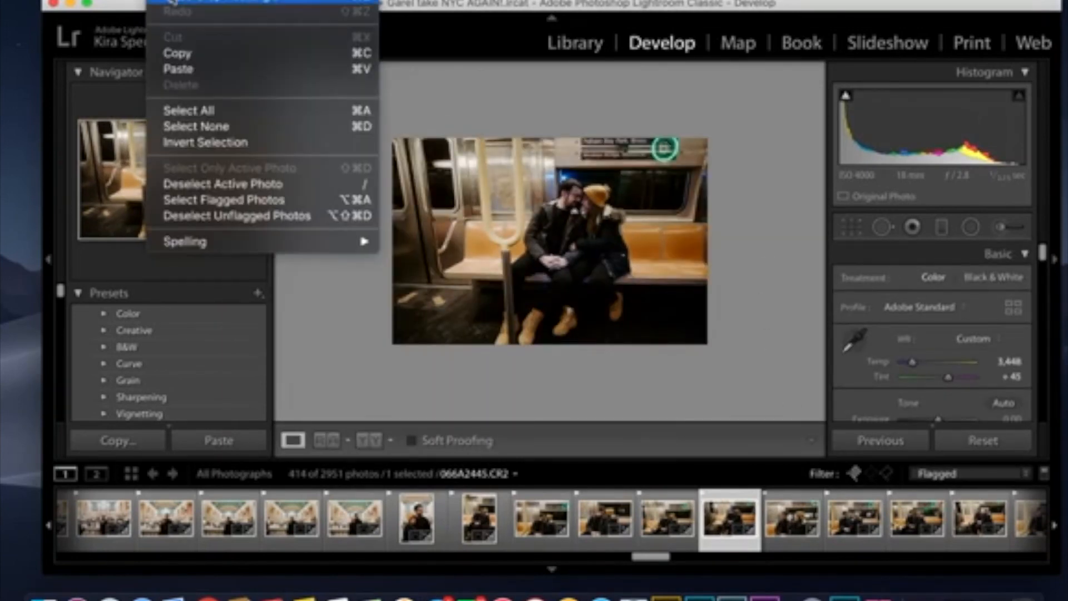
{"action": "left_click", "coordinate": [173, 2]}
{"action": "left_click", "coordinate": [158, 0]}
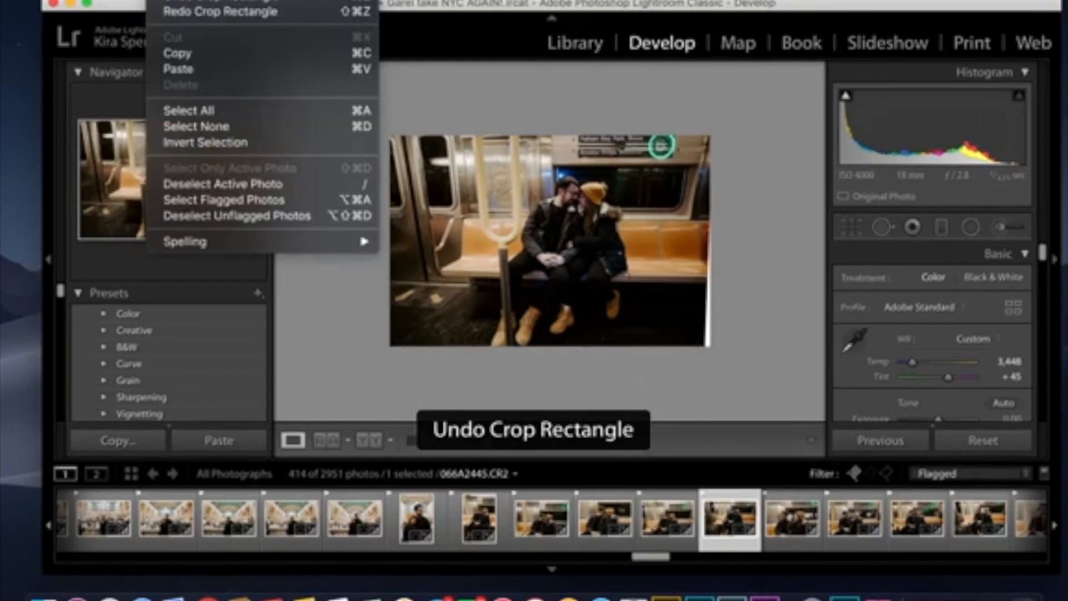
{"action": "left_click", "coordinate": [173, 10]}
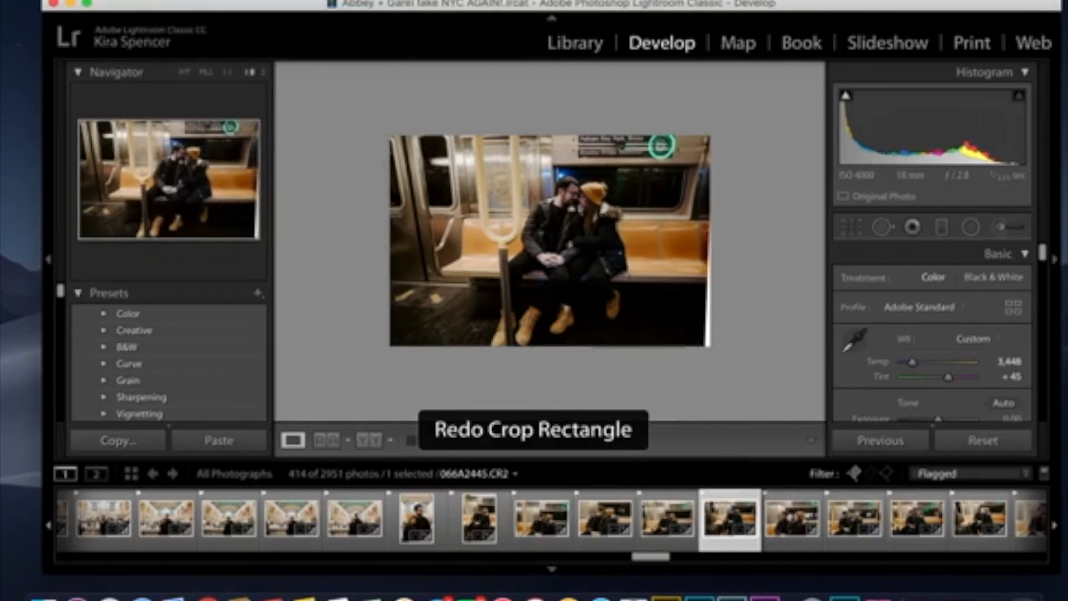
- Undo the crop changes and the horizontal perspective correction to show the original subway photo
{"action": "left_click", "coordinate": [159, 0]}
{"action": "left_click", "coordinate": [173, 3]}
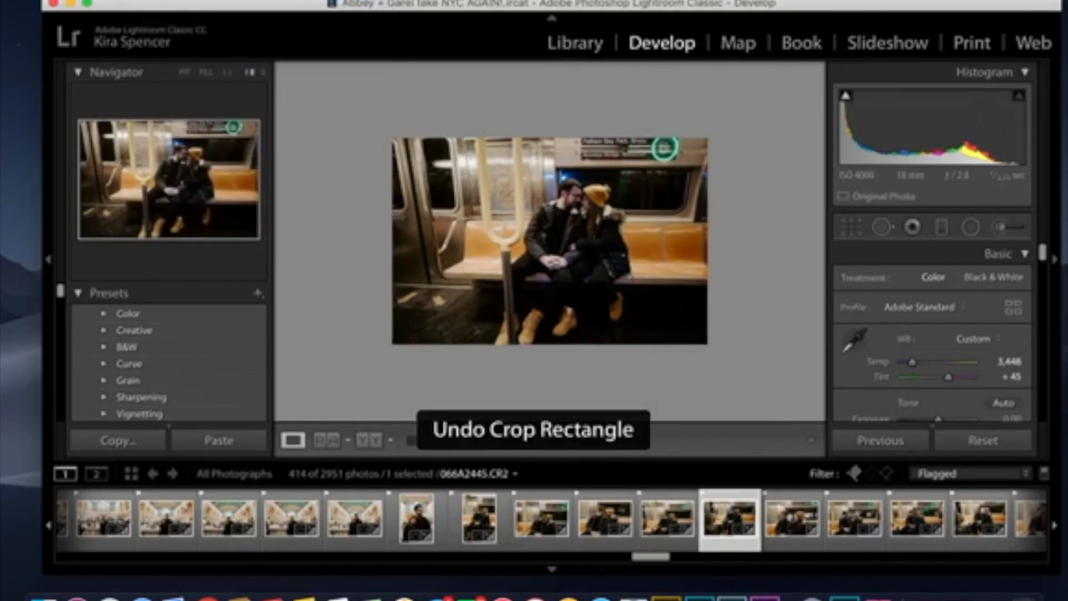
{"action": "left_click", "coordinate": [159, 0]}
{"action": "left_click", "coordinate": [172, 2]}
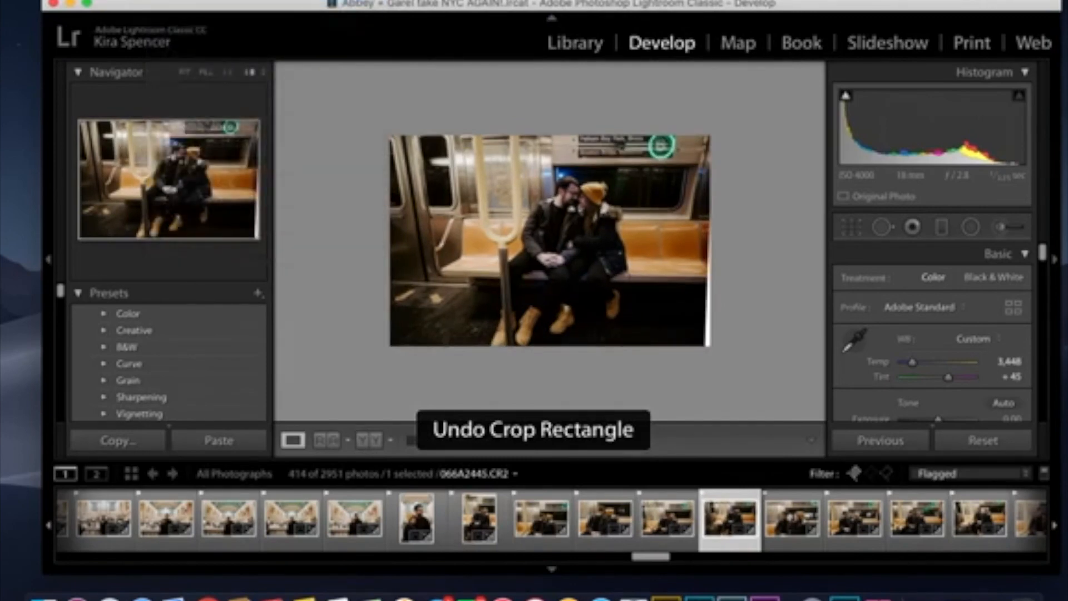
{"action": "left_click", "coordinate": [168, 1]}
{"action": "left_click", "coordinate": [169, 3]}
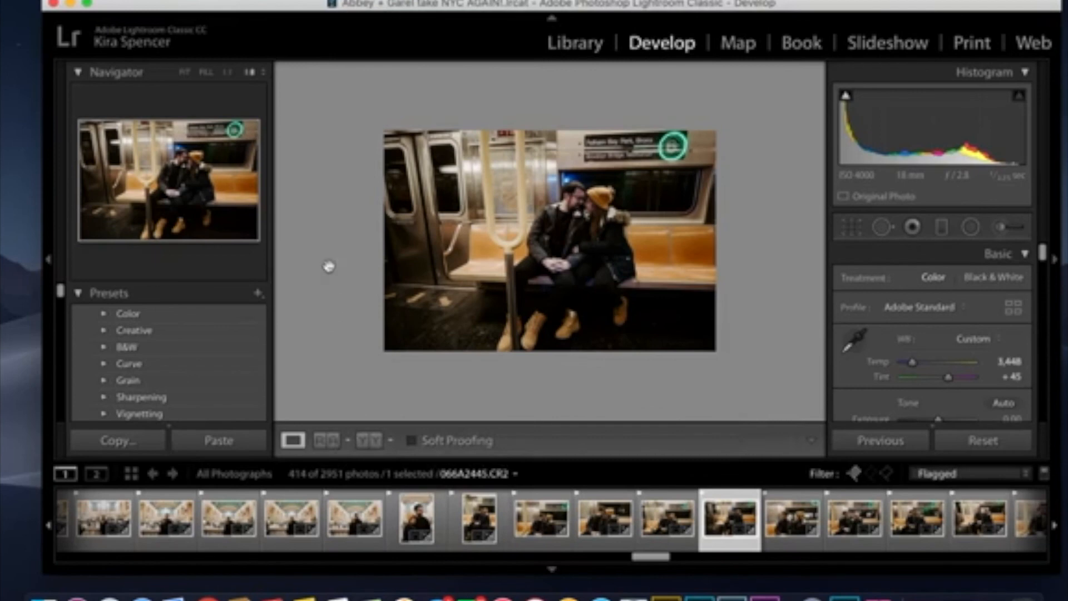
- Redo the subway photo's horizontal perspective correction of -12 and its crop changes one after another
{"action": "left_click", "coordinate": [169, 1]}
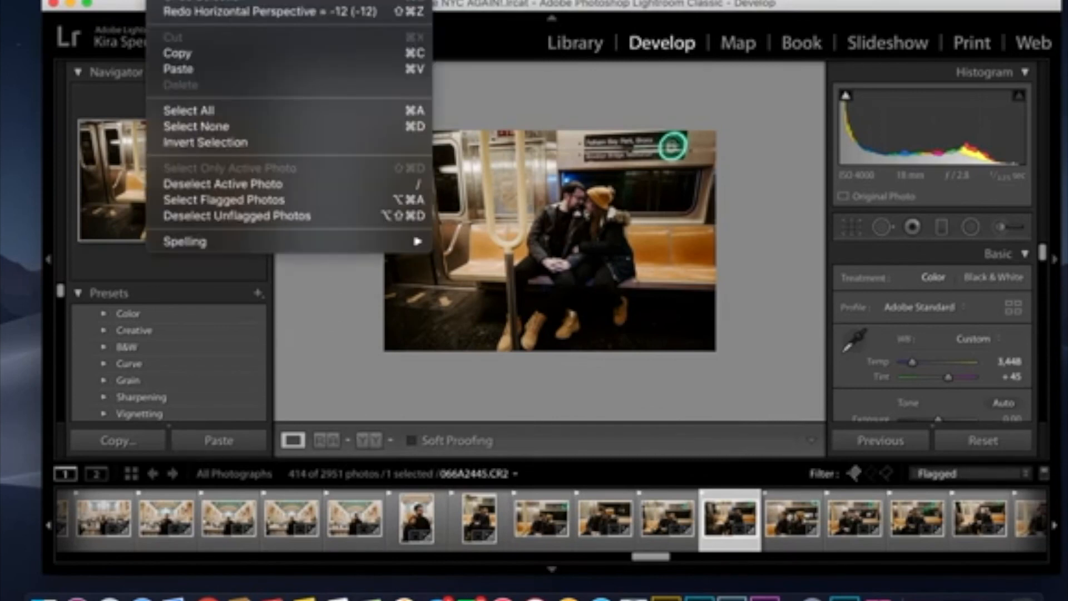
{"action": "left_click", "coordinate": [168, 14]}
{"action": "left_click", "coordinate": [169, 3]}
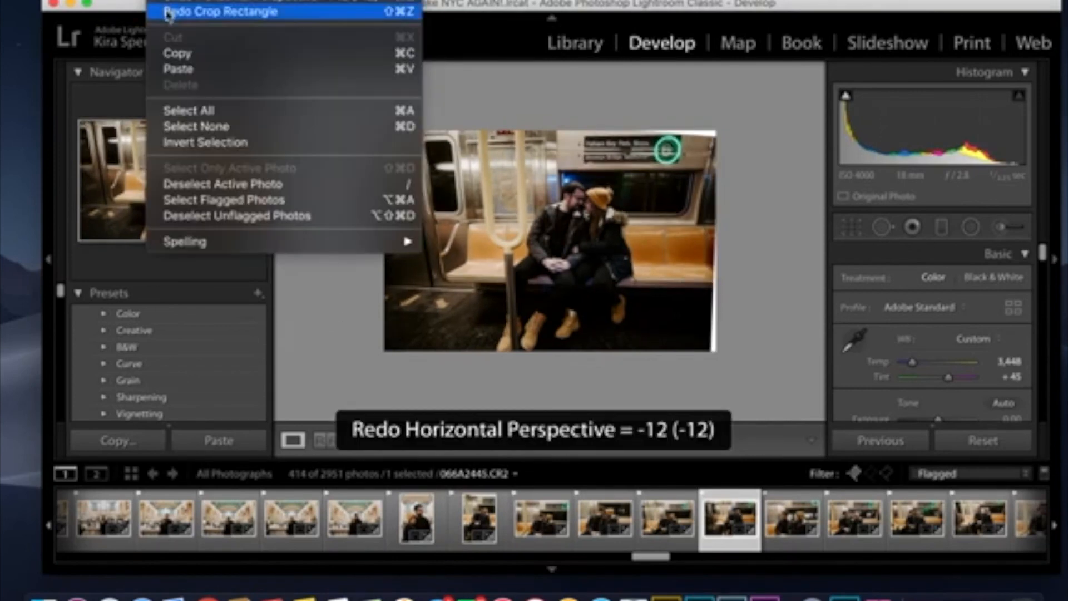
{"action": "left_click", "coordinate": [169, 14]}
{"action": "left_click", "coordinate": [169, 2]}
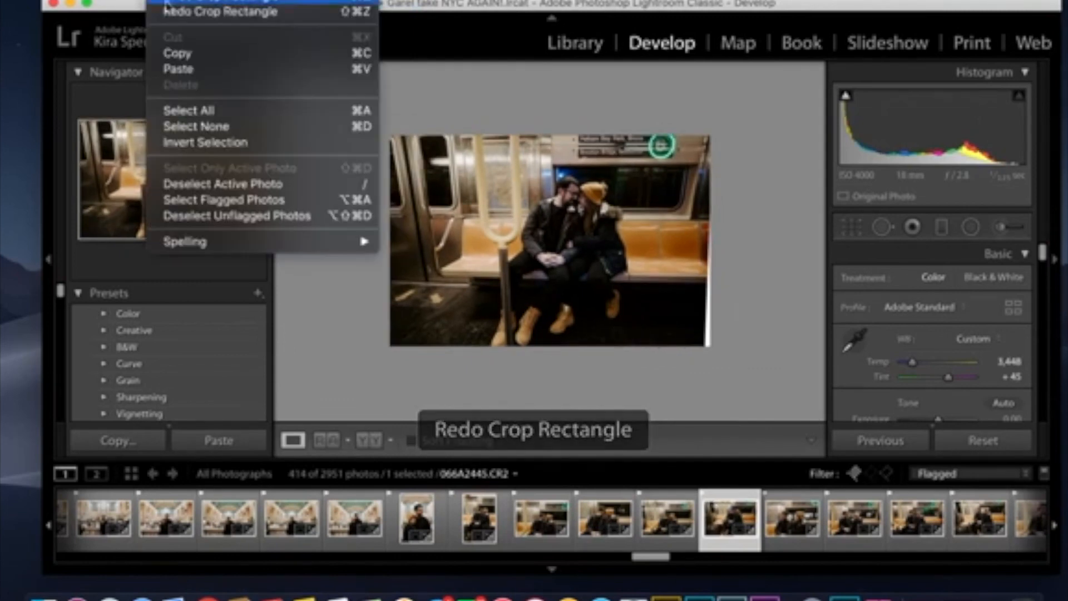
{"action": "left_click", "coordinate": [169, 15]}
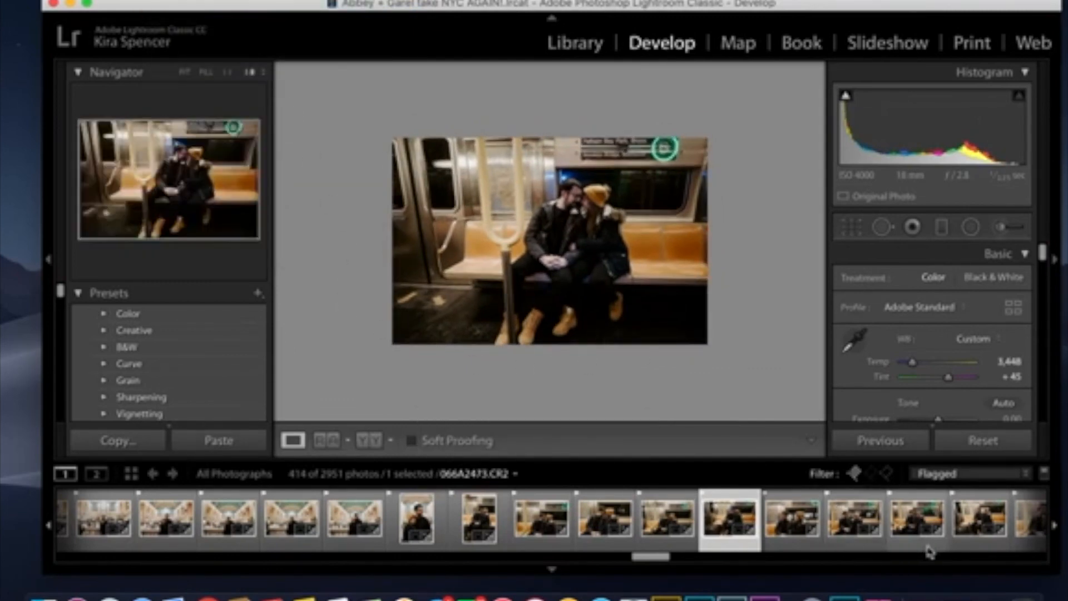
- Collapse the Transform settings and bring up the Post-Crop Vignetting controls in Effects
{"action": "scroll", "coordinate": [940, 550], "scroll_direction": "right", "scroll_amount": 8}
{"action": "scroll", "coordinate": [950, 531], "scroll_direction": "right", "scroll_amount": 9}
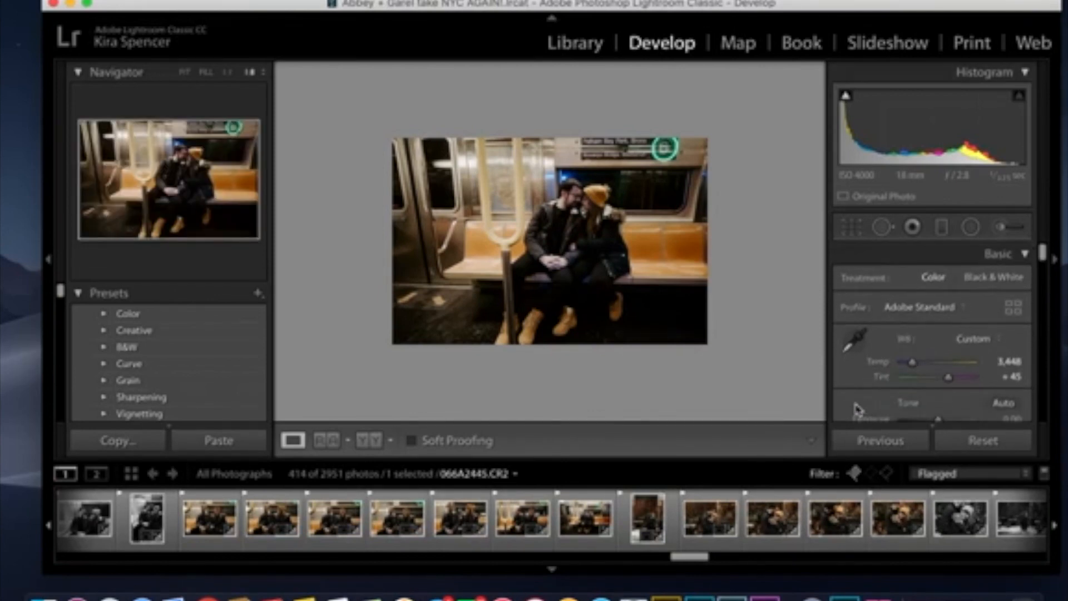
{"action": "scroll", "coordinate": [874, 377], "scroll_direction": "down", "scroll_amount": 10}
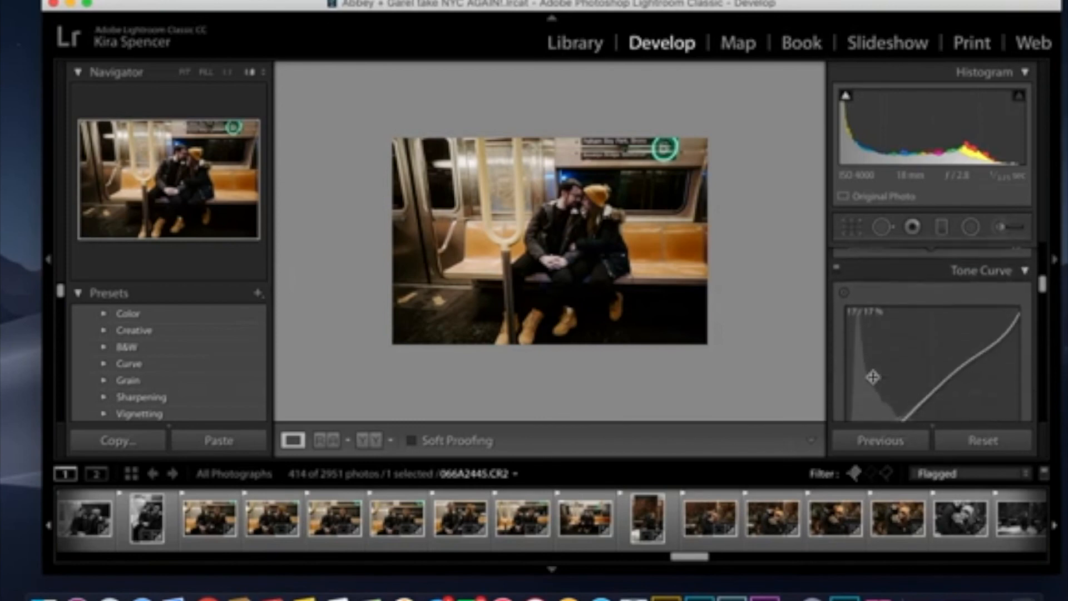
{"action": "scroll", "coordinate": [872, 378], "scroll_direction": "down", "scroll_amount": 15}
{"action": "scroll", "coordinate": [876, 383], "scroll_direction": "down", "scroll_amount": 12}
{"action": "scroll", "coordinate": [872, 382], "scroll_direction": "up", "scroll_amount": 3}
{"action": "left_click", "coordinate": [959, 288]}
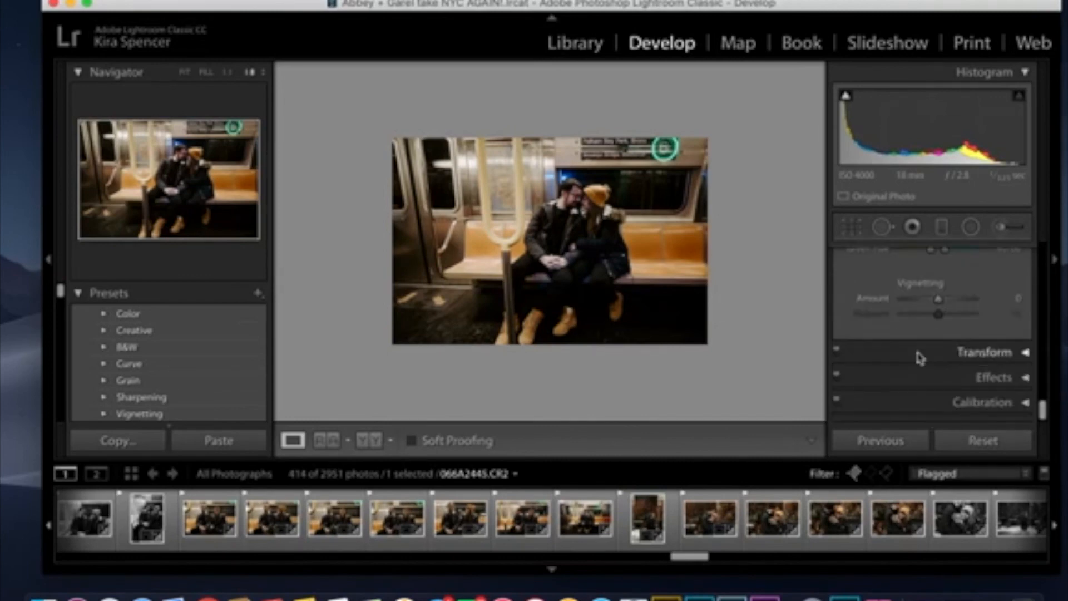
{"action": "left_click", "coordinate": [947, 377]}
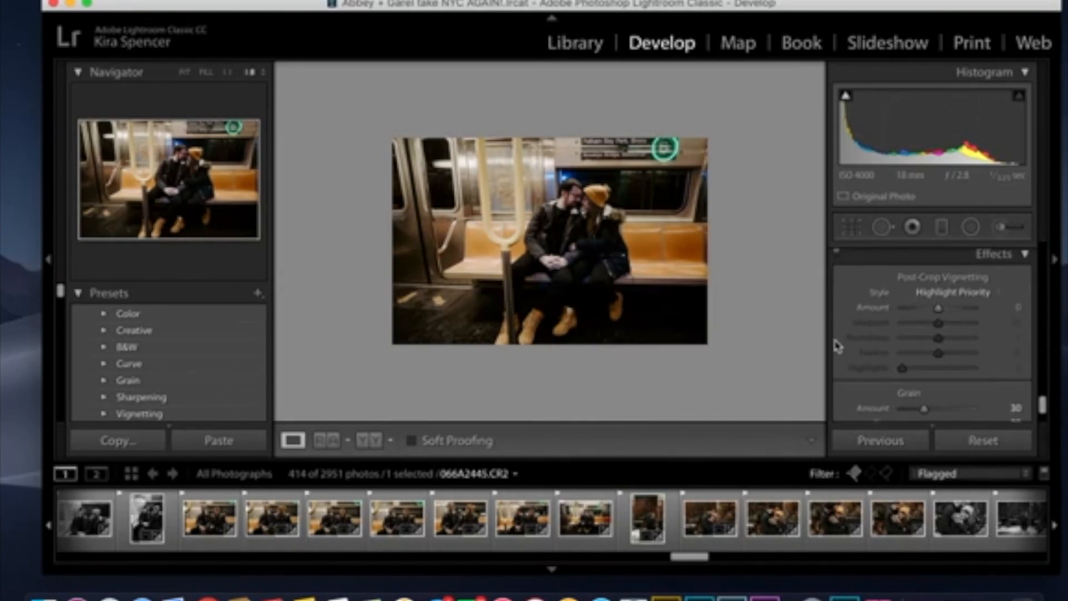
{"action": "scroll", "coordinate": [838, 346], "scroll_direction": "down", "scroll_amount": 1}
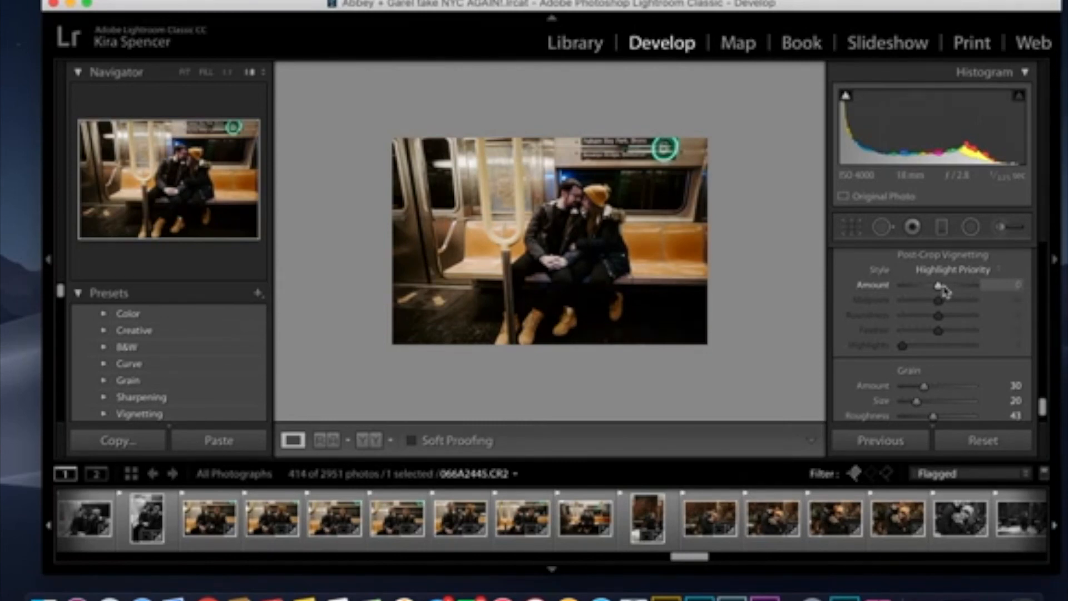
- Crop the subway photo tightly around the seated couple, cutting off their lower legs, and check the result enlarged
{"action": "left_click", "coordinate": [850, 223]}
{"action": "left_click_drag", "start_coordinate": [320, 88], "coordinate": [418, 158]}
{"action": "left_click_drag", "start_coordinate": [534, 239], "coordinate": [600, 348]}
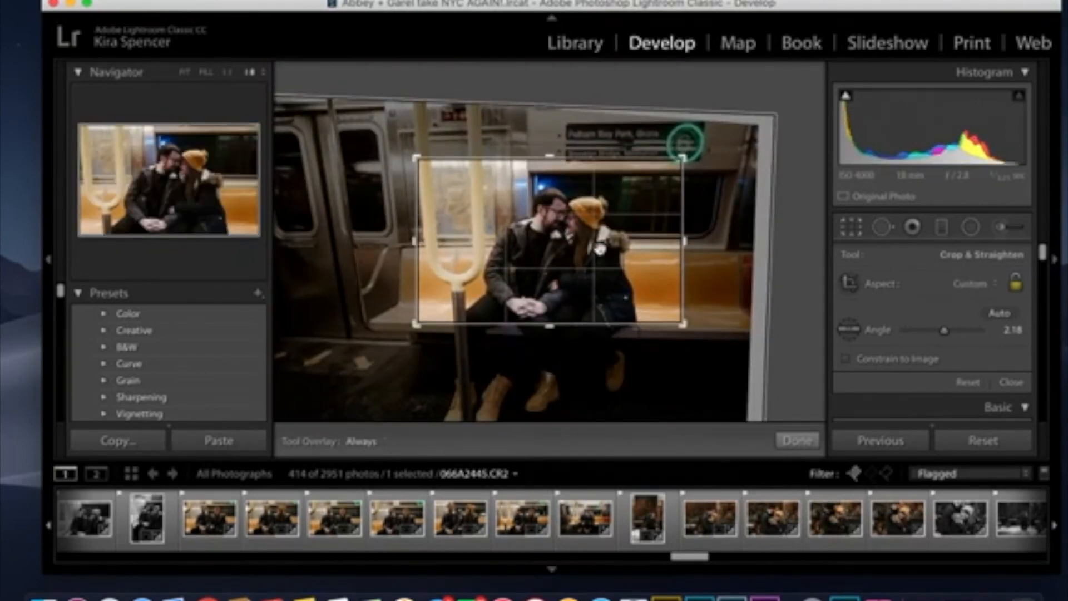
{"action": "key", "text": "Return"}
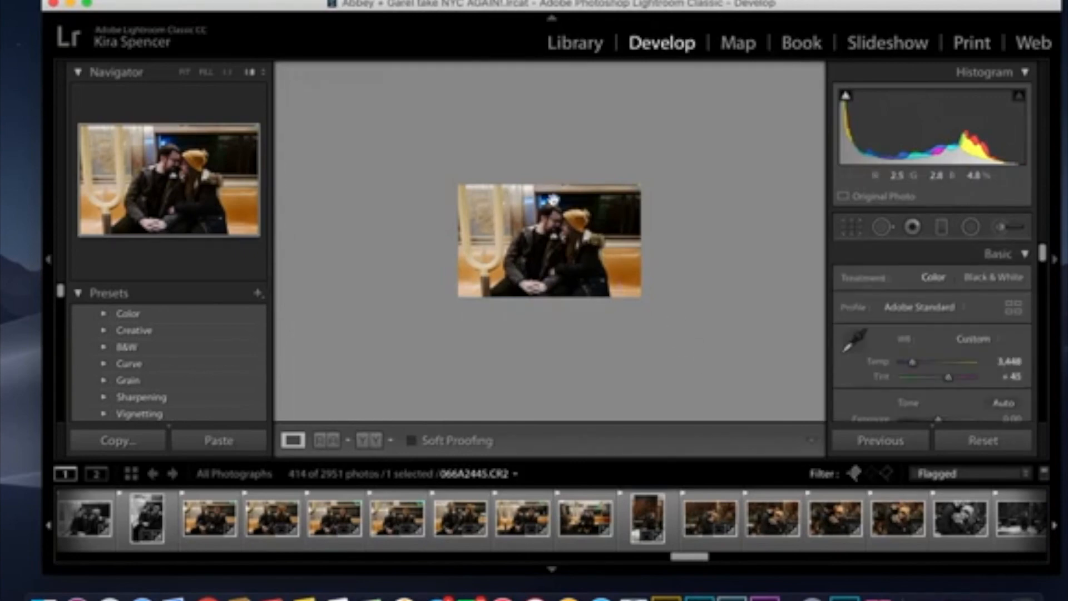
{"action": "left_click", "coordinate": [553, 200]}
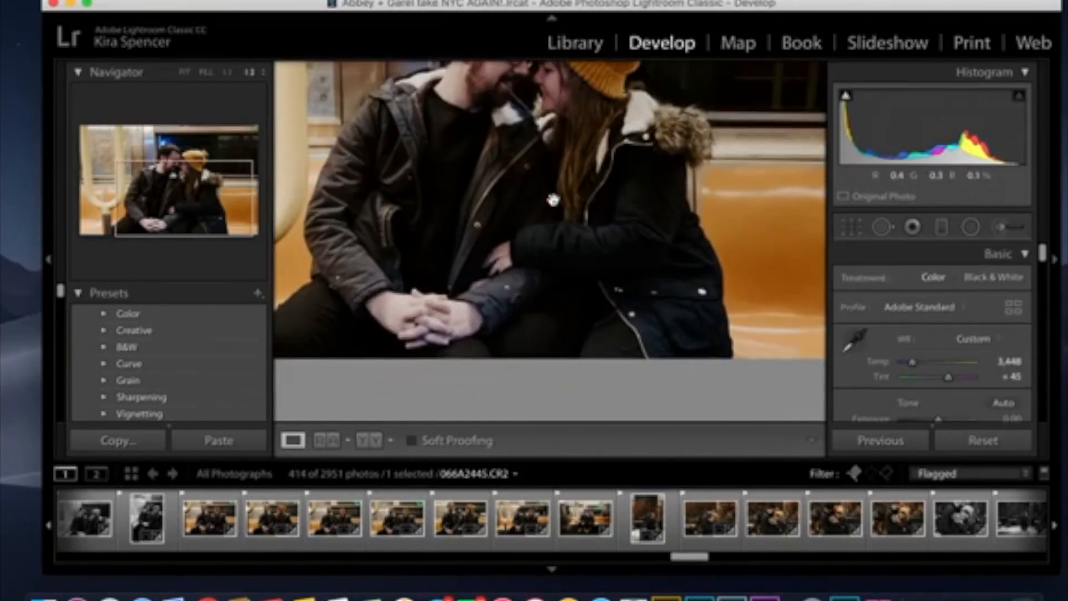
{"action": "left_click", "coordinate": [553, 199]}
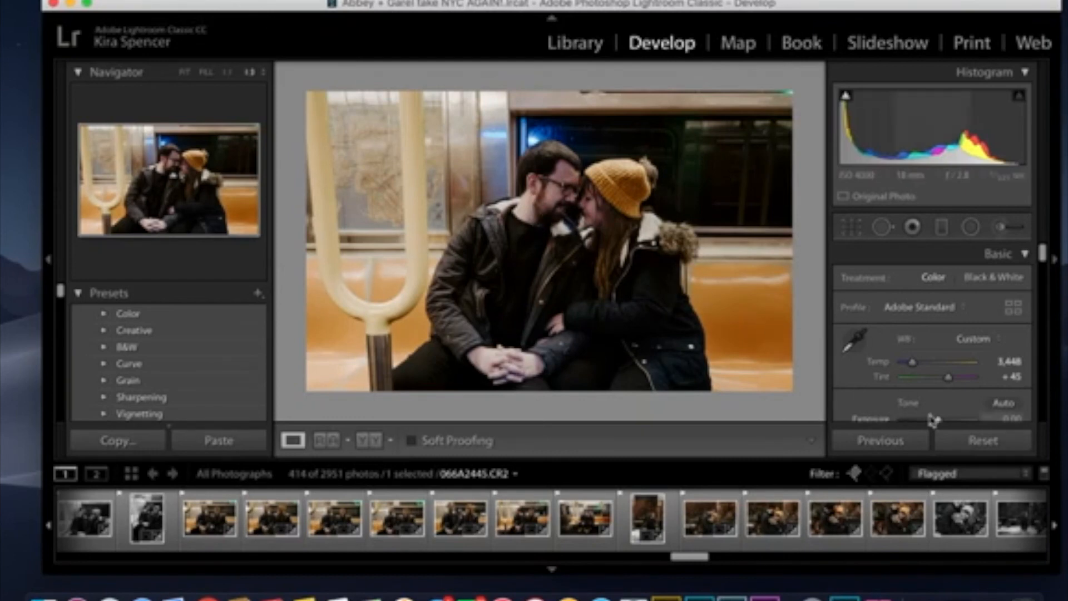
- Collapse the Effects settings and set the Lens Corrections vignetting amount to +36
{"action": "scroll", "coordinate": [866, 338], "scroll_direction": "down", "scroll_amount": 15}
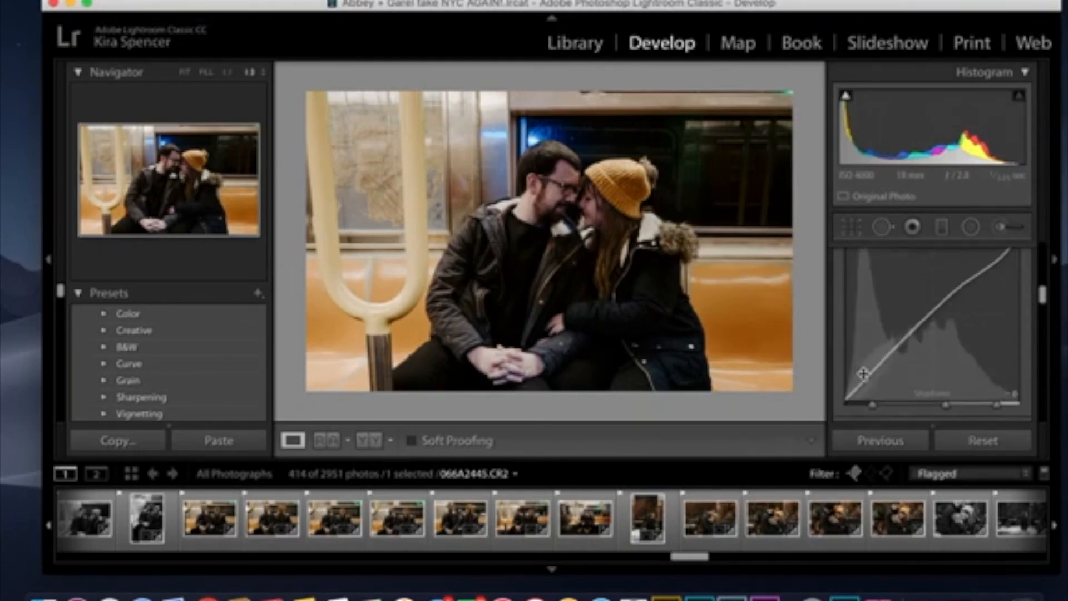
{"action": "scroll", "coordinate": [866, 379], "scroll_direction": "down", "scroll_amount": 10}
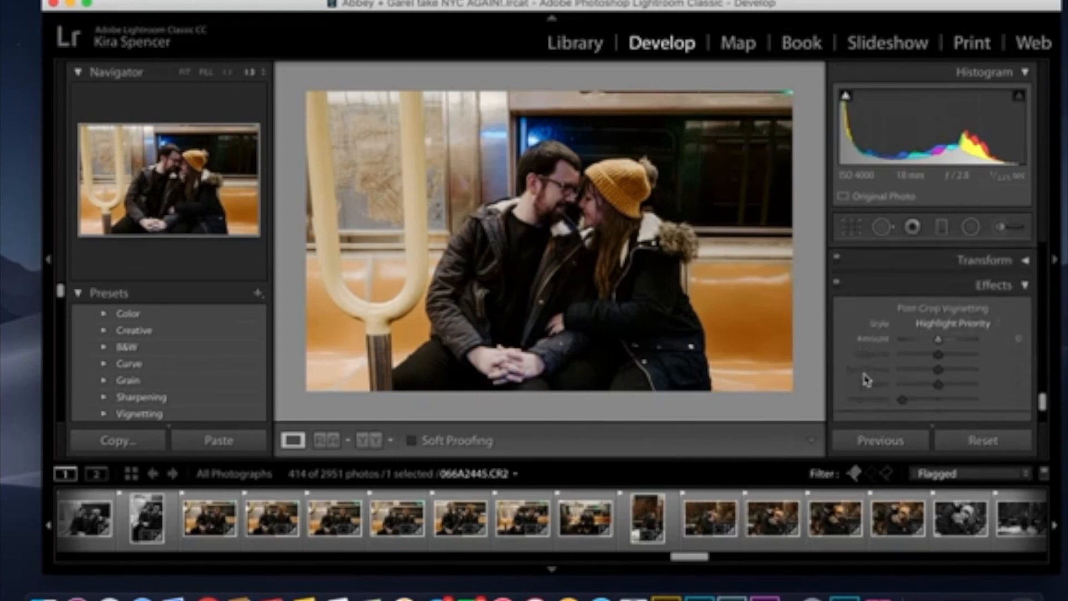
{"action": "scroll", "coordinate": [864, 373], "scroll_direction": "up", "scroll_amount": 3}
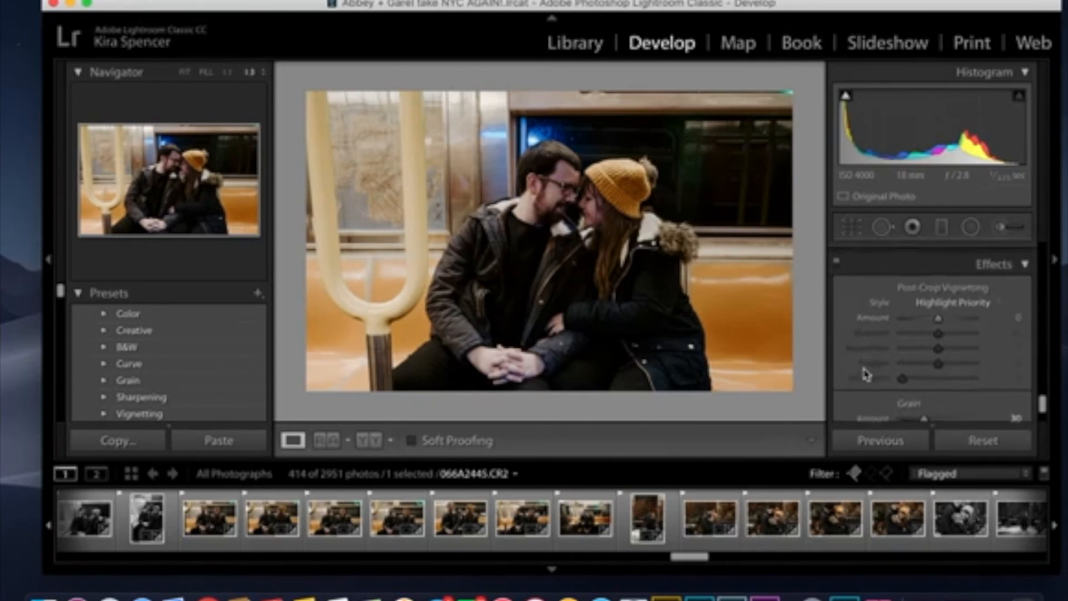
{"action": "mouse_move", "coordinate": [939, 336]}
{"action": "left_mouse_down"}
{"action": "mouse_move", "coordinate": [956, 338]}
{"action": "mouse_move", "coordinate": [940, 341]}
{"action": "left_mouse_up"}
{"action": "scroll", "coordinate": [979, 311], "scroll_direction": "up", "scroll_amount": 1}
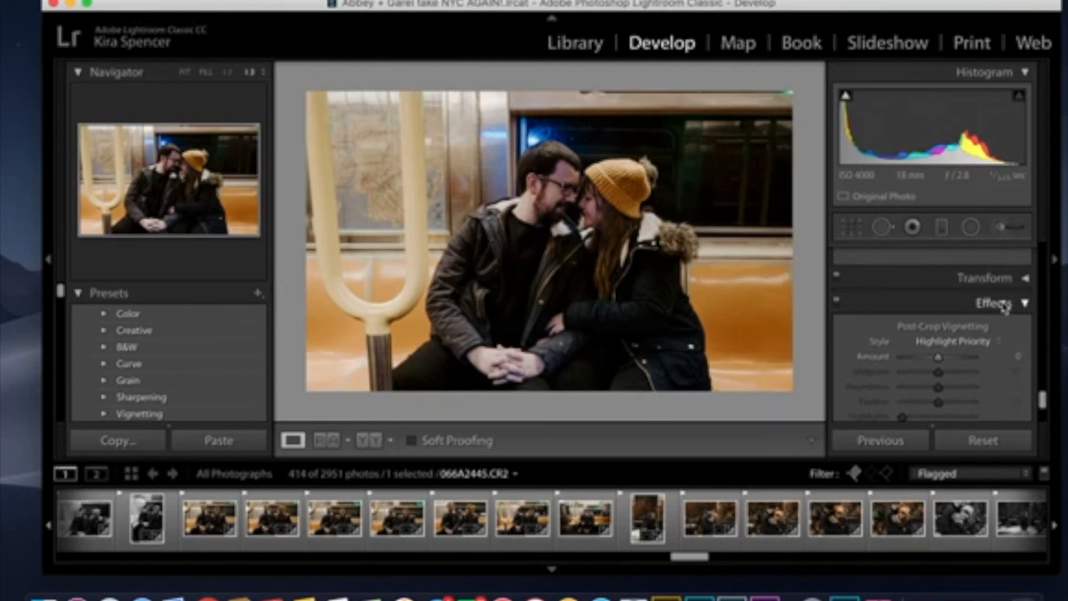
{"action": "left_click", "coordinate": [1001, 306]}
{"action": "scroll", "coordinate": [984, 306], "scroll_direction": "up", "scroll_amount": 2}
{"action": "scroll", "coordinate": [969, 334], "scroll_direction": "up", "scroll_amount": 1}
{"action": "left_click_drag", "start_coordinate": [942, 389], "coordinate": [946, 390]}
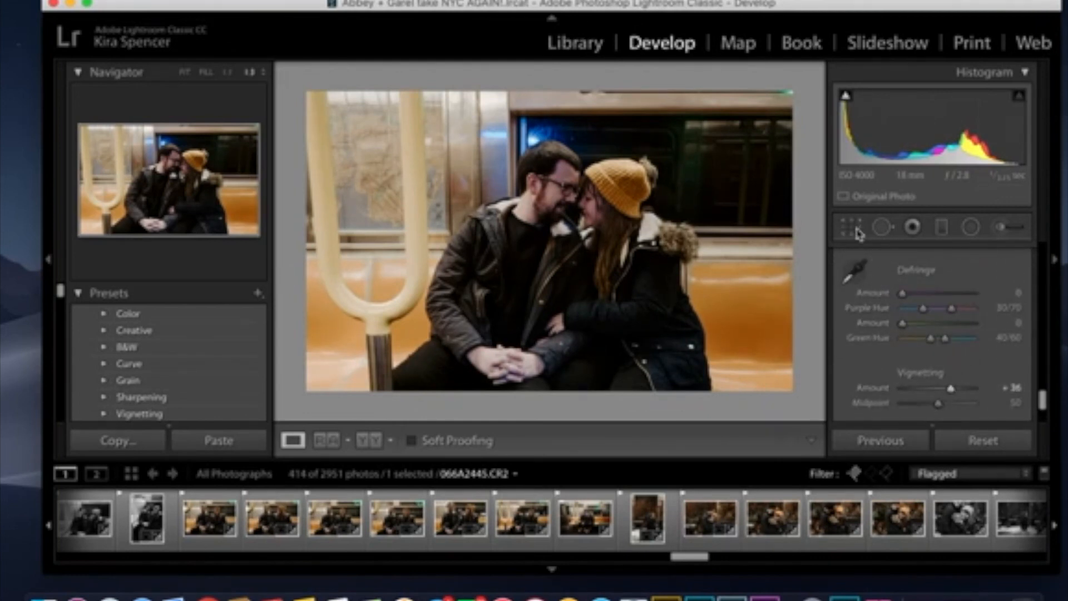
- Reset the subway photo's tight crop to the full frame
{"action": "left_click", "coordinate": [857, 231]}
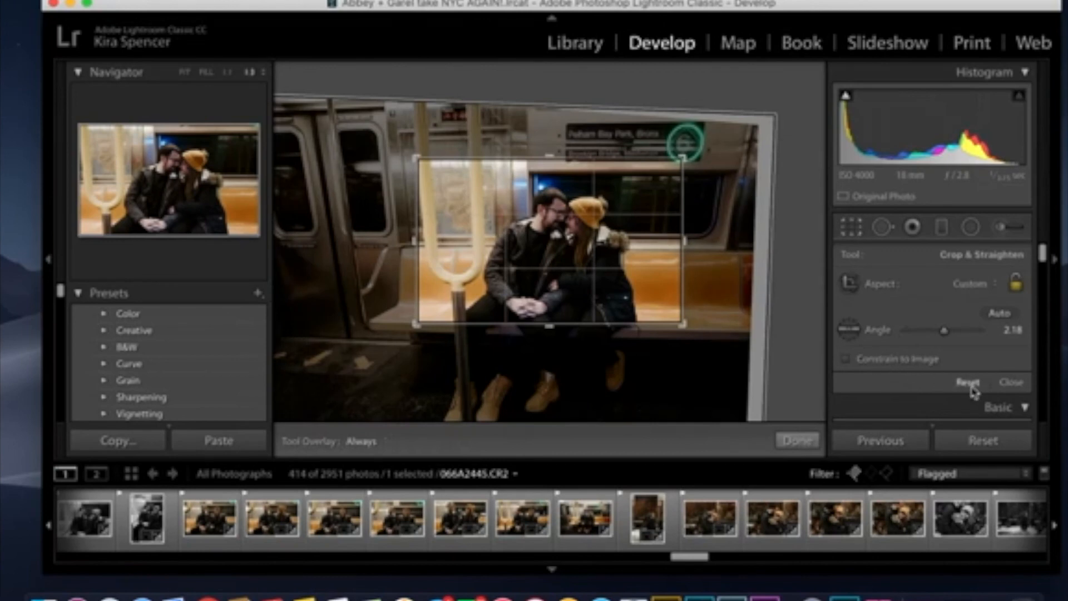
{"action": "left_click", "coordinate": [855, 237]}
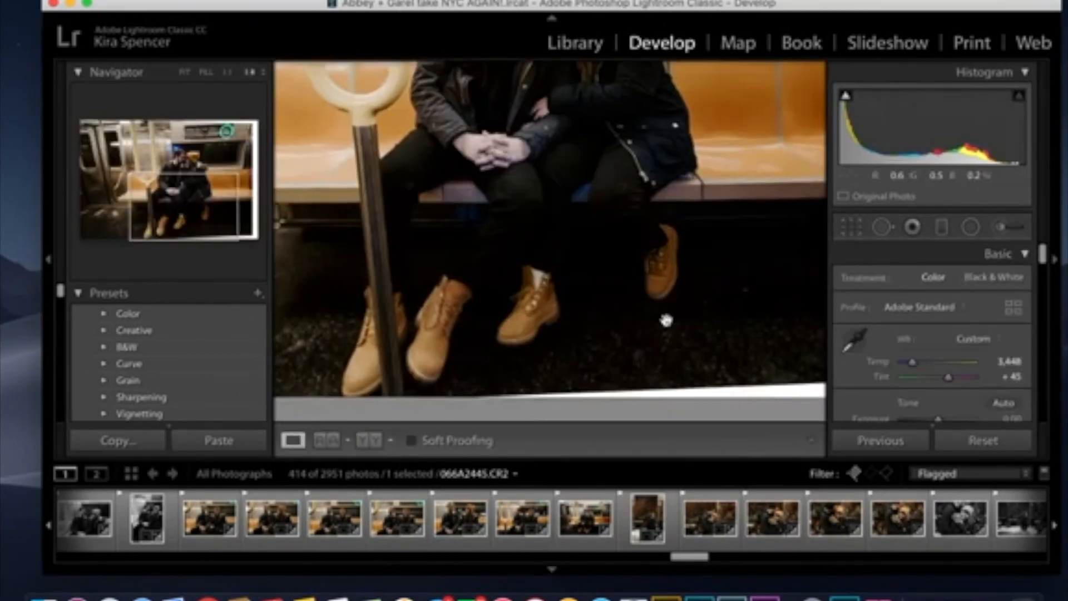
{"action": "left_click", "coordinate": [666, 320]}
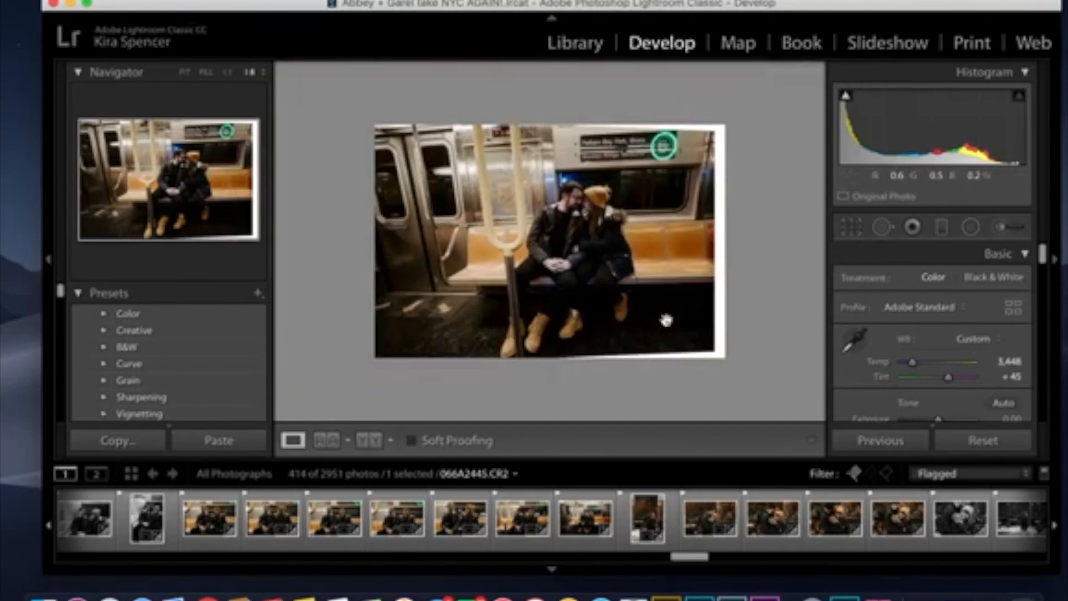
- Crop the subway photo slightly inward from its lower-right and upper-left corners to remove the white edges
{"action": "left_click", "coordinate": [856, 229]}
{"action": "left_click_drag", "start_coordinate": [805, 412], "coordinate": [791, 403]}
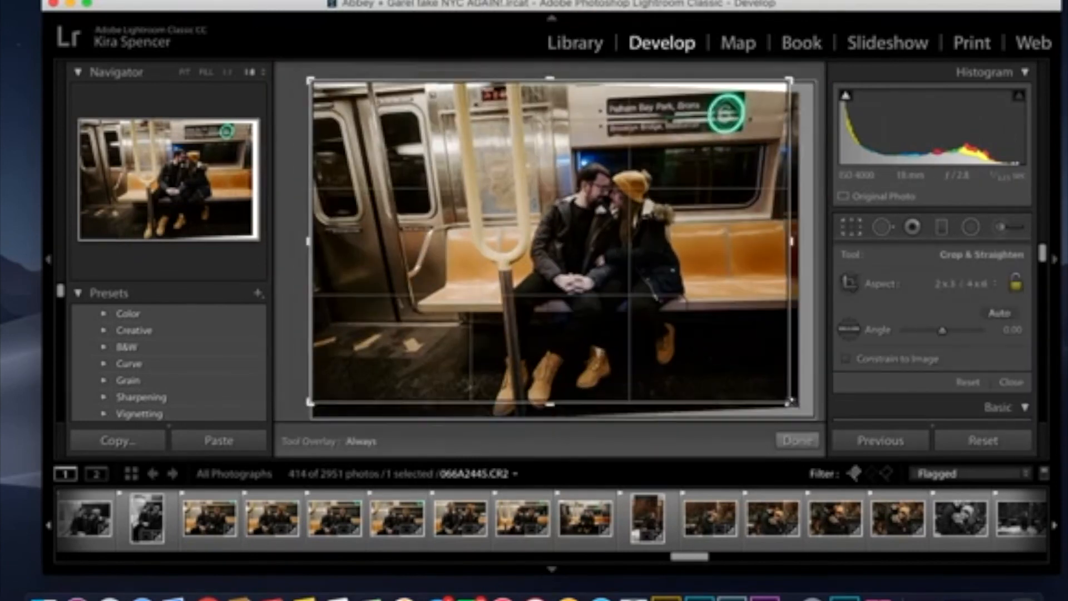
{"action": "left_click_drag", "start_coordinate": [313, 82], "coordinate": [314, 86]}
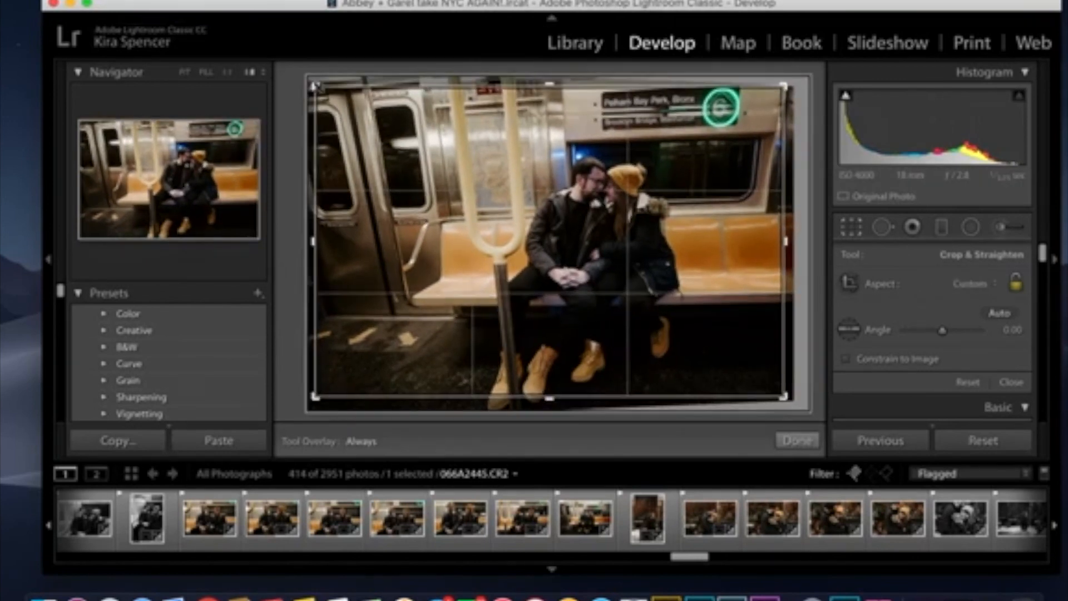
{"action": "key", "text": "Return"}
{"action": "left_click", "coordinate": [664, 283]}
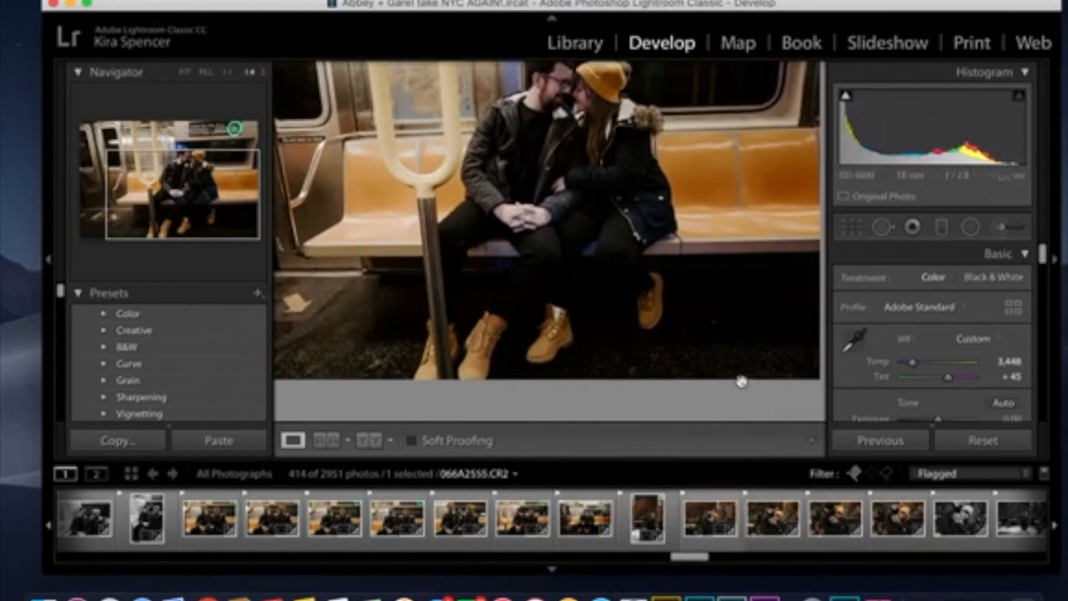
{"action": "scroll", "coordinate": [749, 390], "scroll_direction": "up", "scroll_amount": 3}
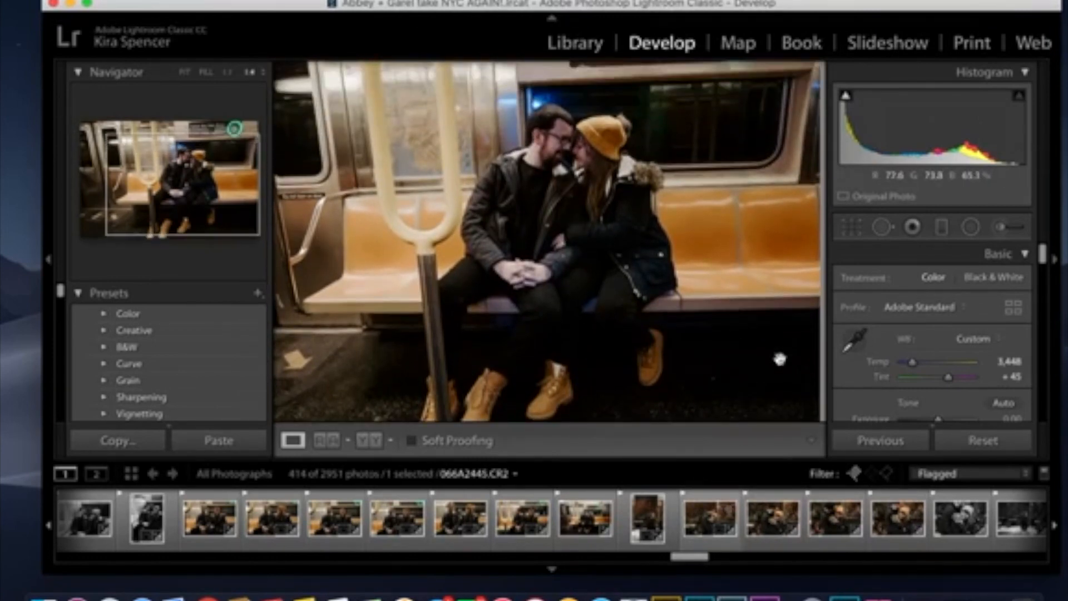
- Set the Lens Corrections vignetting amount of the recropped subway photo to +100
{"action": "scroll", "coordinate": [851, 395], "scroll_direction": "down", "scroll_amount": 10}
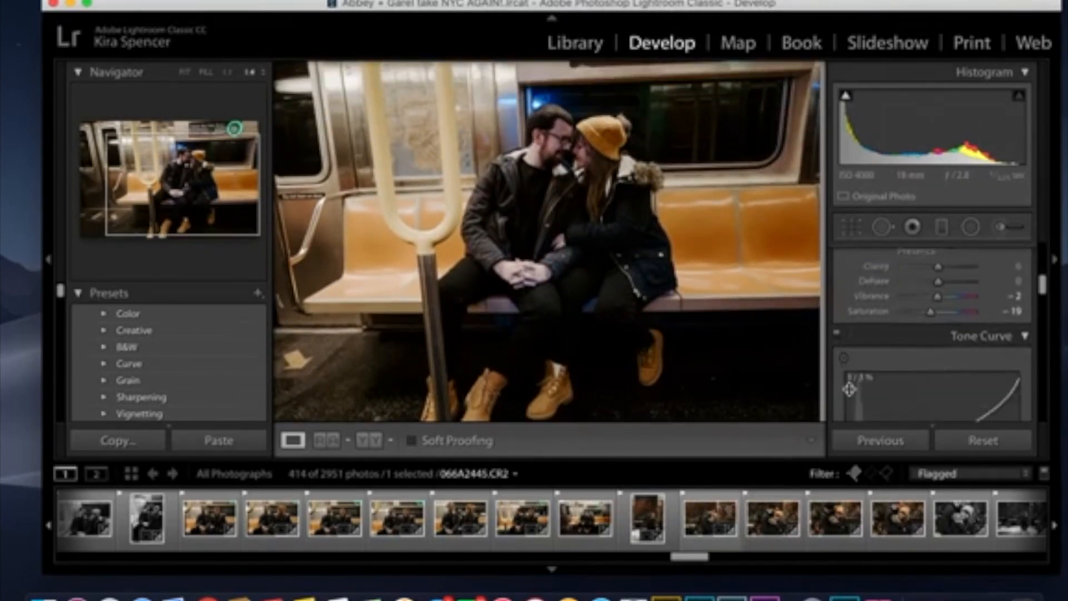
{"action": "scroll", "coordinate": [849, 390], "scroll_direction": "down", "scroll_amount": 1}
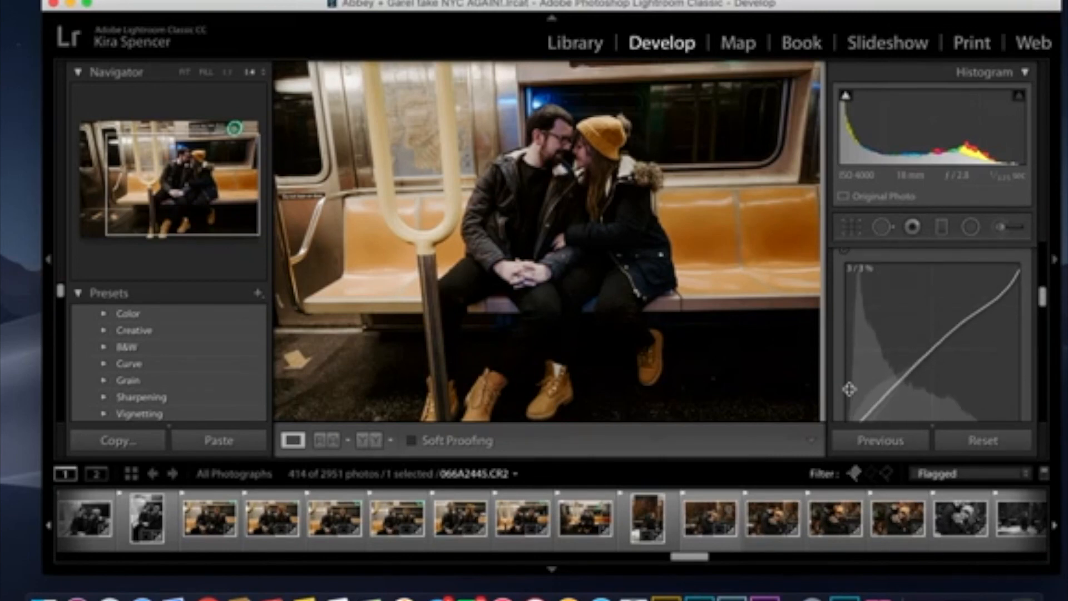
{"action": "scroll", "coordinate": [850, 390], "scroll_direction": "down", "scroll_amount": 3}
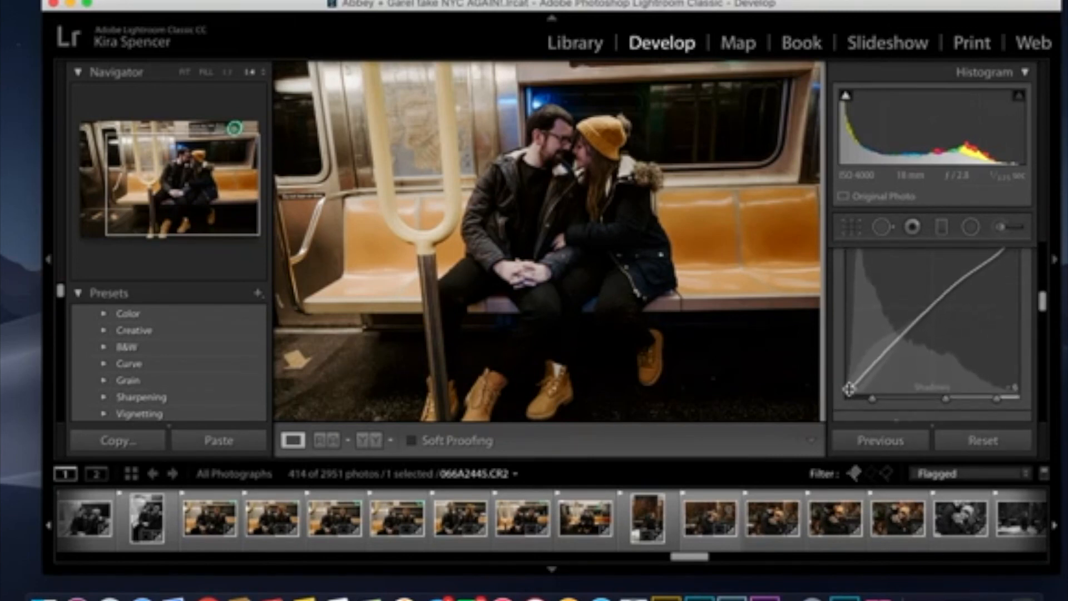
{"action": "scroll", "coordinate": [850, 390], "scroll_direction": "down", "scroll_amount": 6}
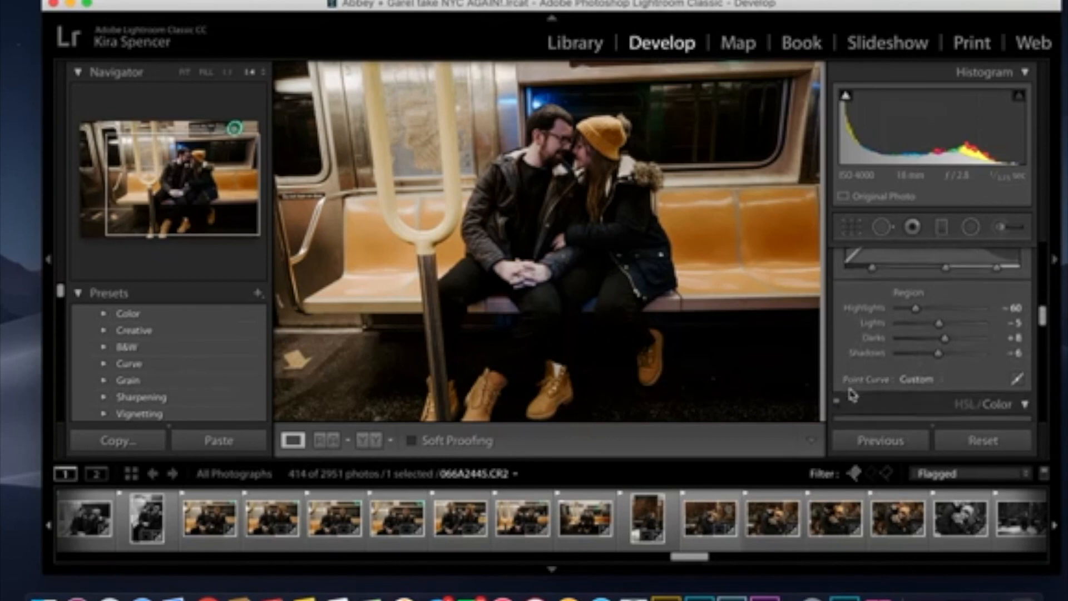
{"action": "scroll", "coordinate": [852, 395], "scroll_direction": "down", "scroll_amount": 10}
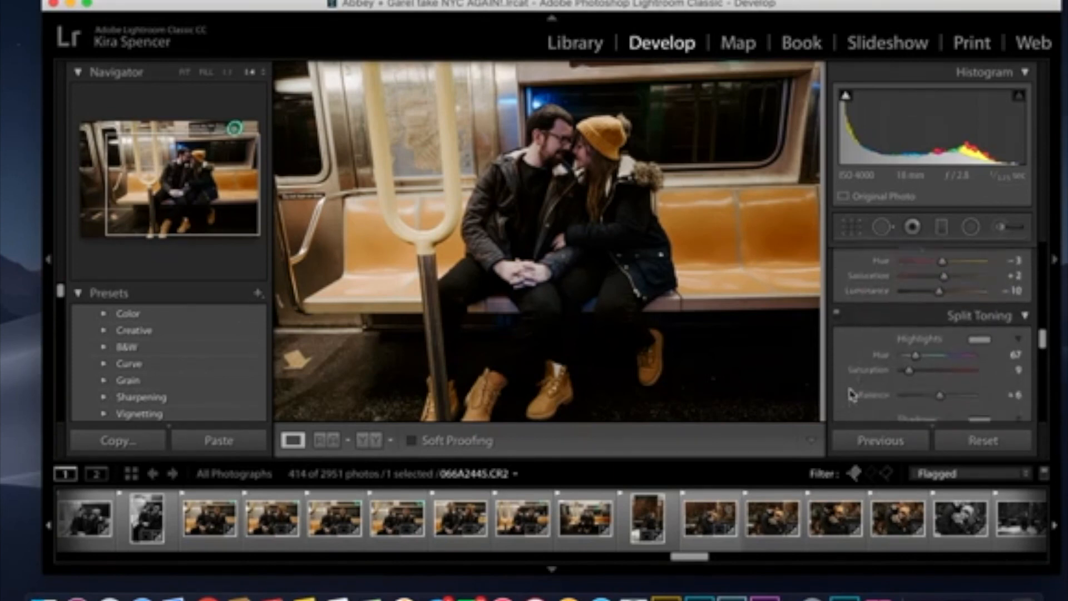
{"action": "scroll", "coordinate": [852, 395], "scroll_direction": "down", "scroll_amount": 5}
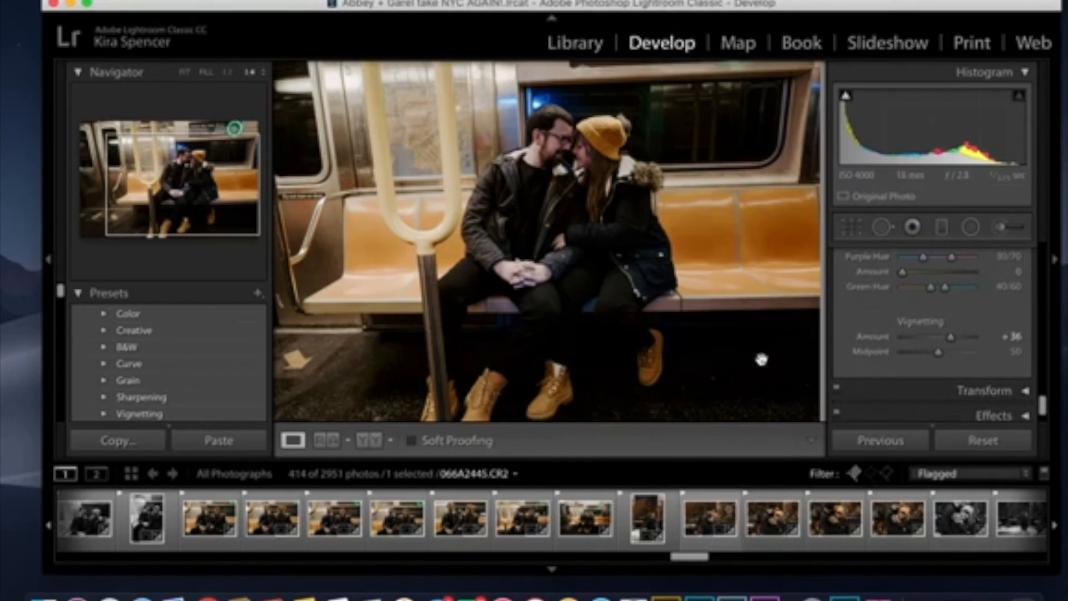
{"action": "left_click", "coordinate": [759, 360]}
{"action": "left_click_drag", "start_coordinate": [952, 337], "coordinate": [973, 342]}
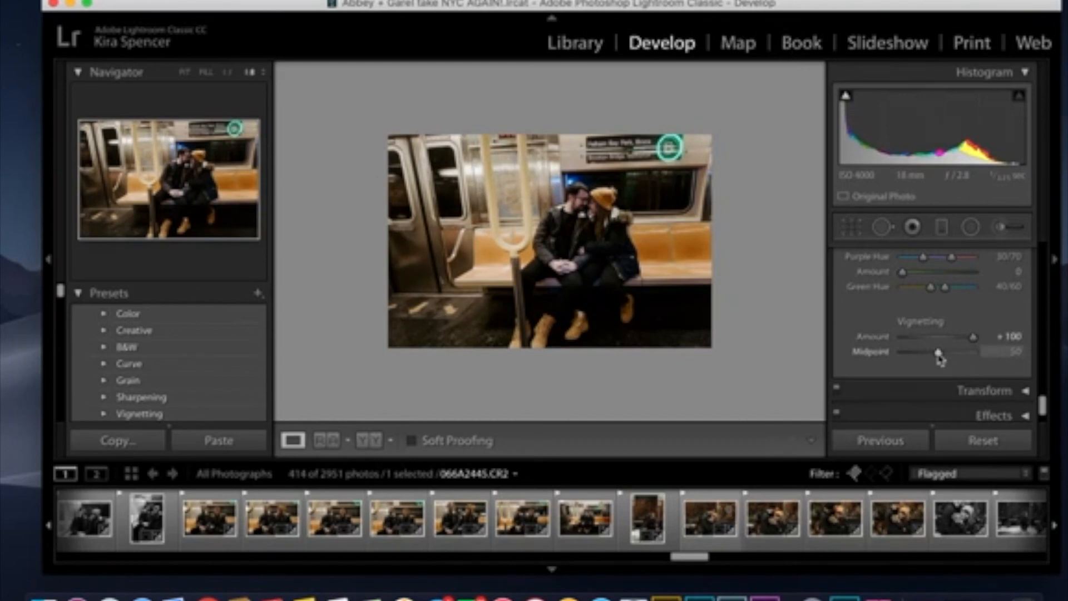
- Try different vignetting midpoints on the subway photo and set the midpoint to 57
{"action": "left_click_drag", "start_coordinate": [921, 359], "coordinate": [851, 353]}
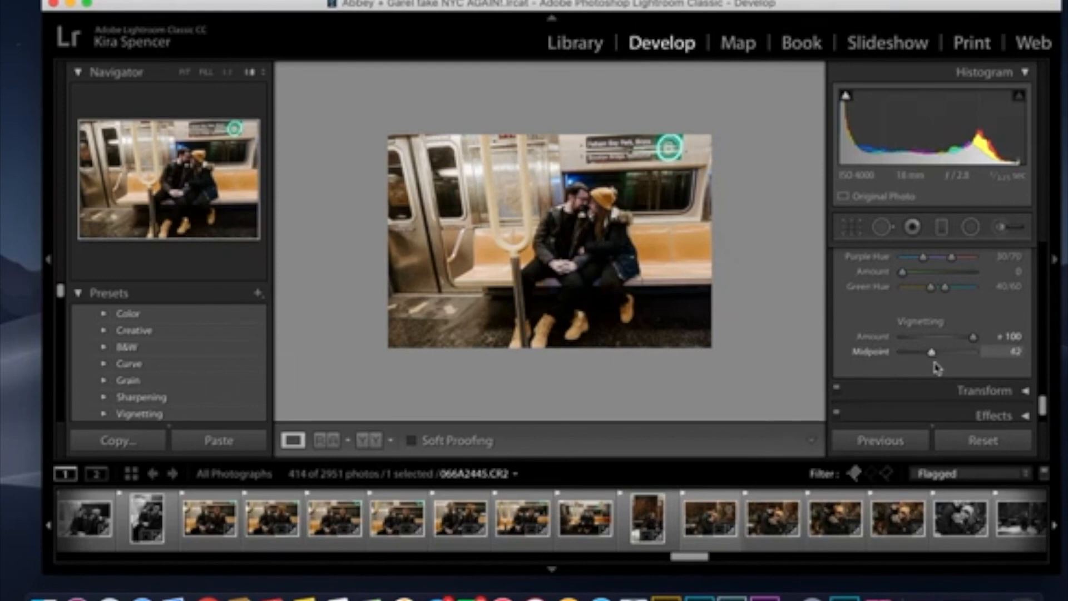
{"action": "left_click_drag", "start_coordinate": [938, 369], "coordinate": [939, 368]}
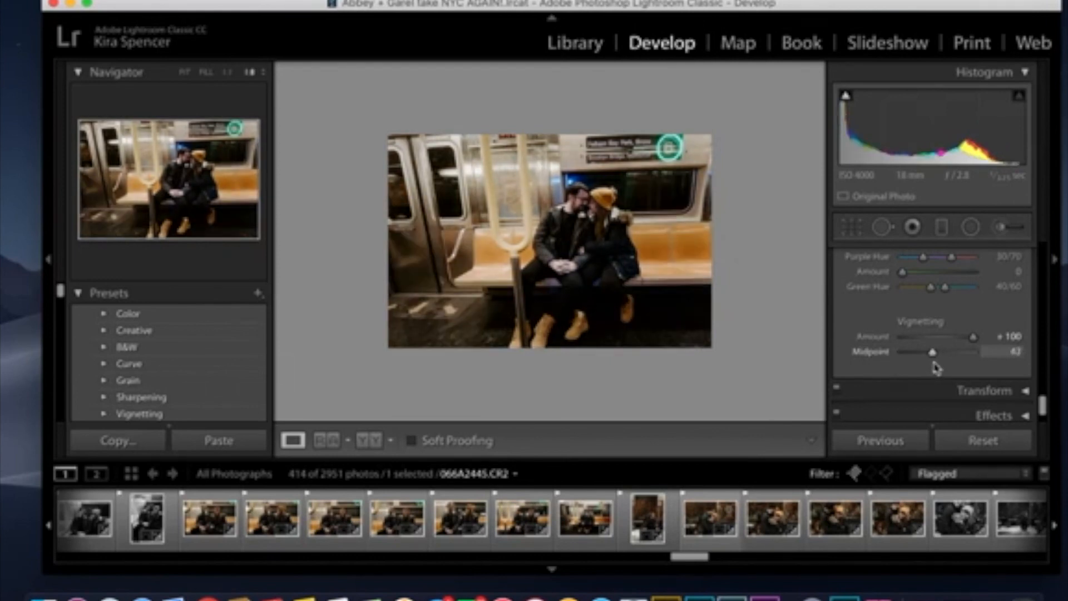
{"action": "left_click_drag", "start_coordinate": [943, 368], "coordinate": [947, 368]}
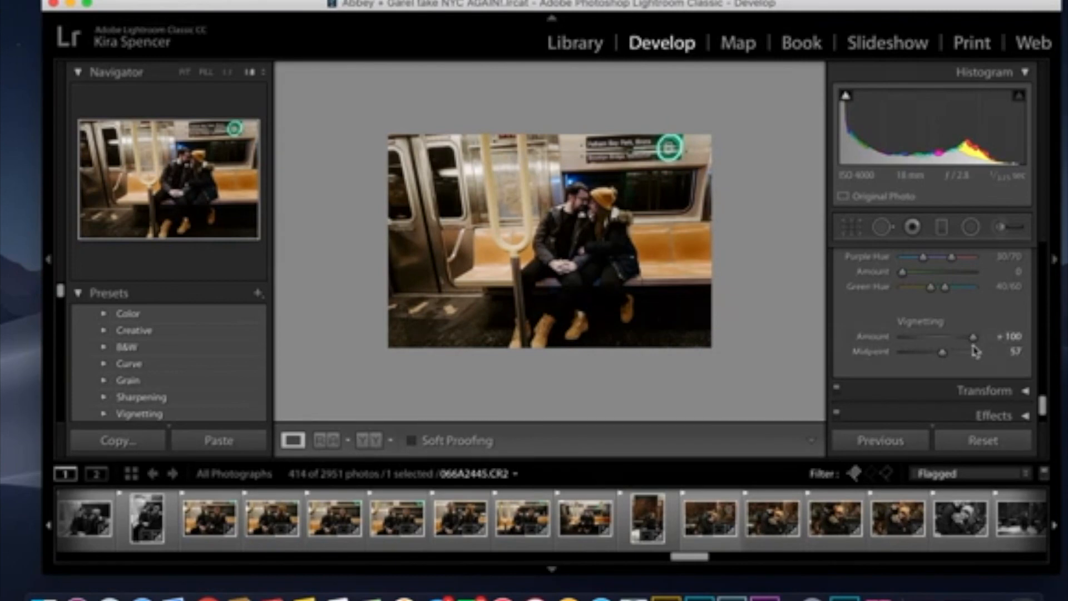
- Set the subway photo's Lens Corrections vignetting amount to 0
{"action": "left_click_drag", "start_coordinate": [977, 342], "coordinate": [942, 345]}
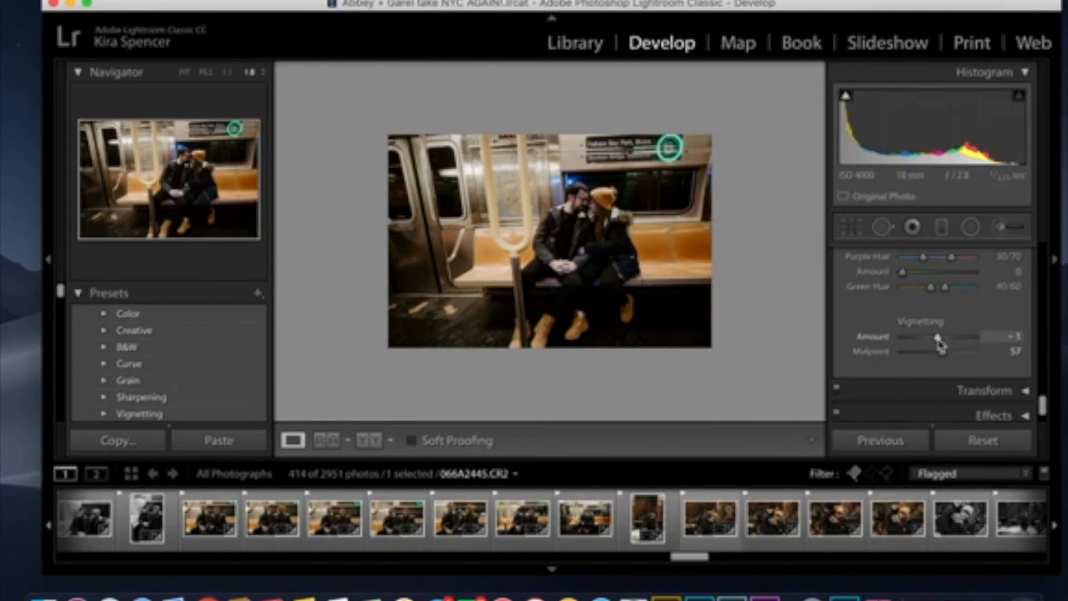
{"action": "left_click_drag", "start_coordinate": [941, 342], "coordinate": [940, 339]}
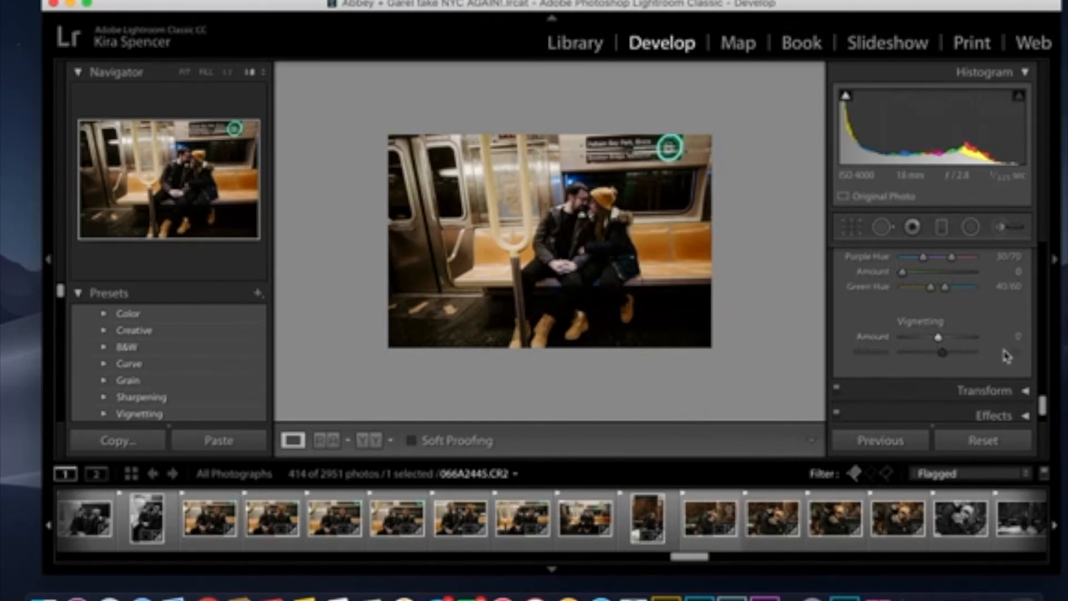
{"action": "scroll", "coordinate": [1007, 356], "scroll_direction": "up", "scroll_amount": 5}
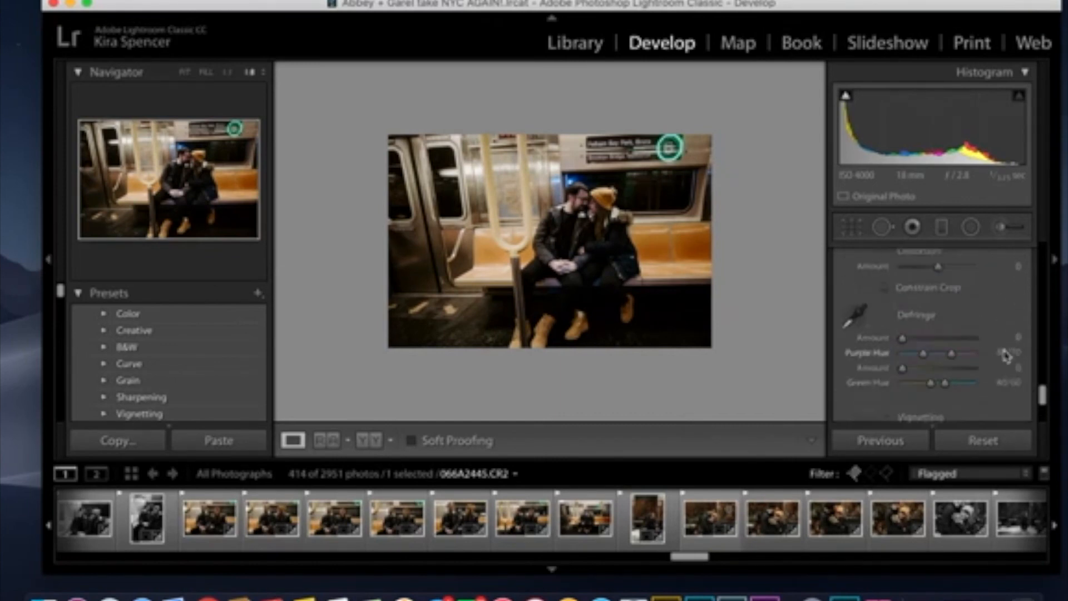
- Browse to the vertical color photo of the couple on the rocky riverfront and compare its before and after versions side by side
{"action": "left_click", "coordinate": [774, 517]}
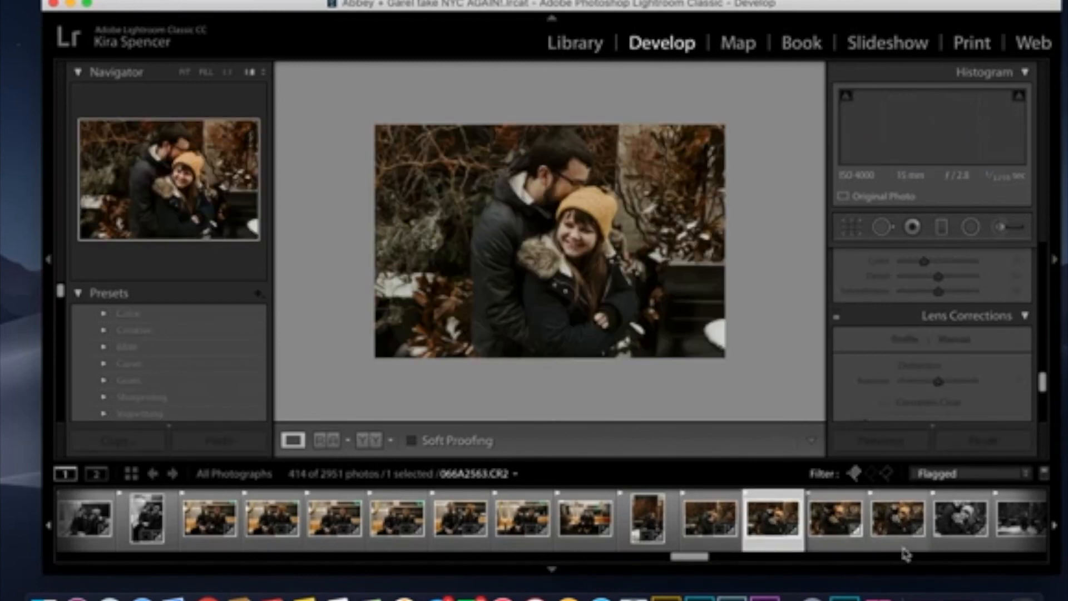
{"action": "scroll", "coordinate": [733, 560], "scroll_direction": "right", "scroll_amount": 10}
{"action": "scroll", "coordinate": [810, 560], "scroll_direction": "right", "scroll_amount": 15}
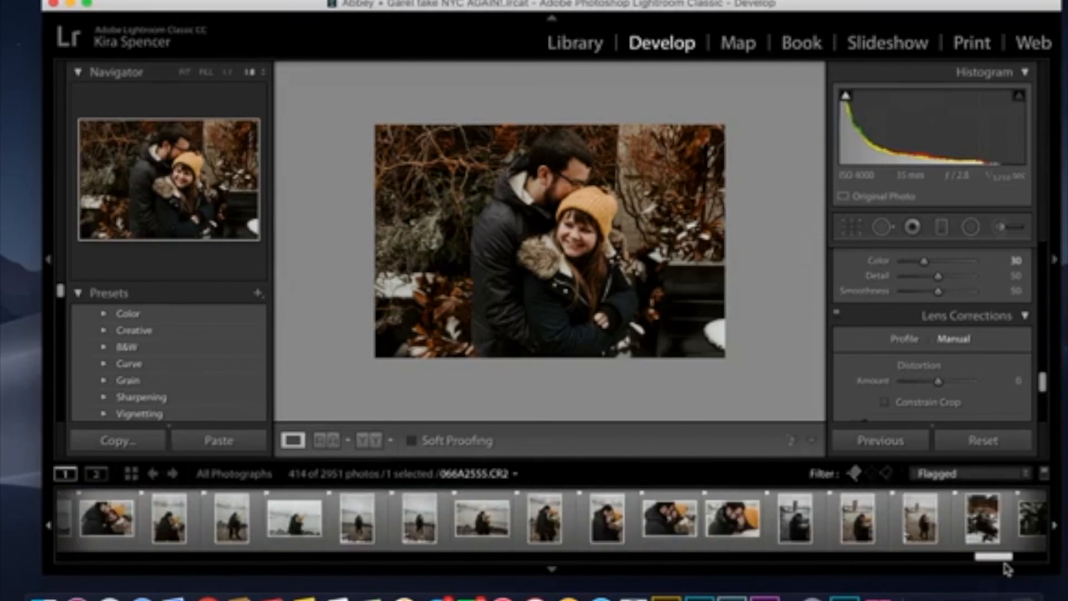
{"action": "left_click", "coordinate": [535, 538]}
{"action": "scroll", "coordinate": [536, 538], "scroll_direction": "left", "scroll_amount": 5}
{"action": "scroll", "coordinate": [536, 539], "scroll_direction": "left", "scroll_amount": 3}
{"action": "left_click", "coordinate": [676, 534]}
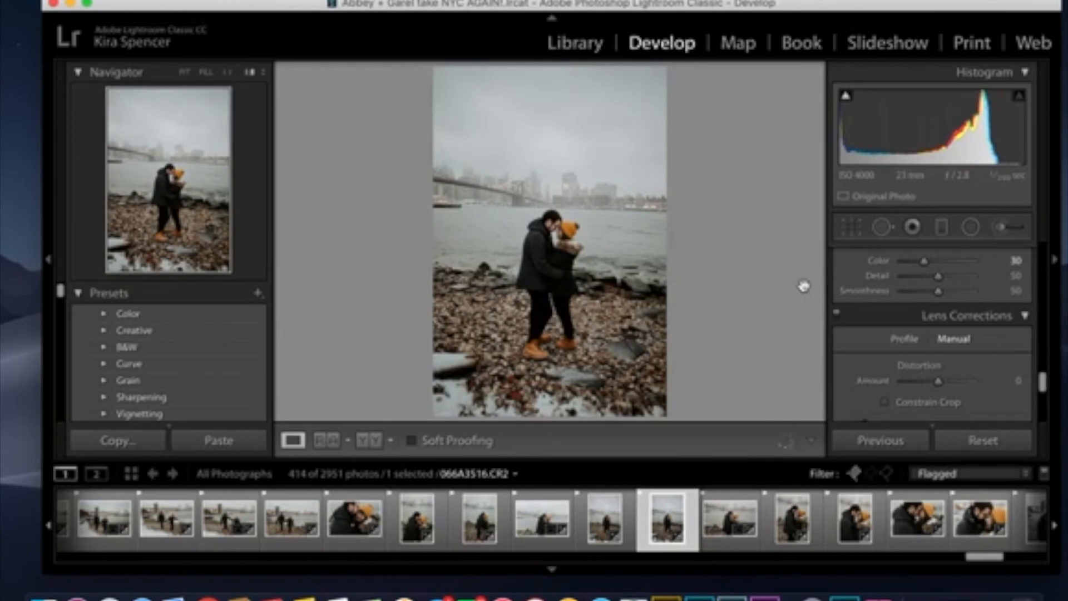
{"action": "left_click", "coordinate": [369, 440]}
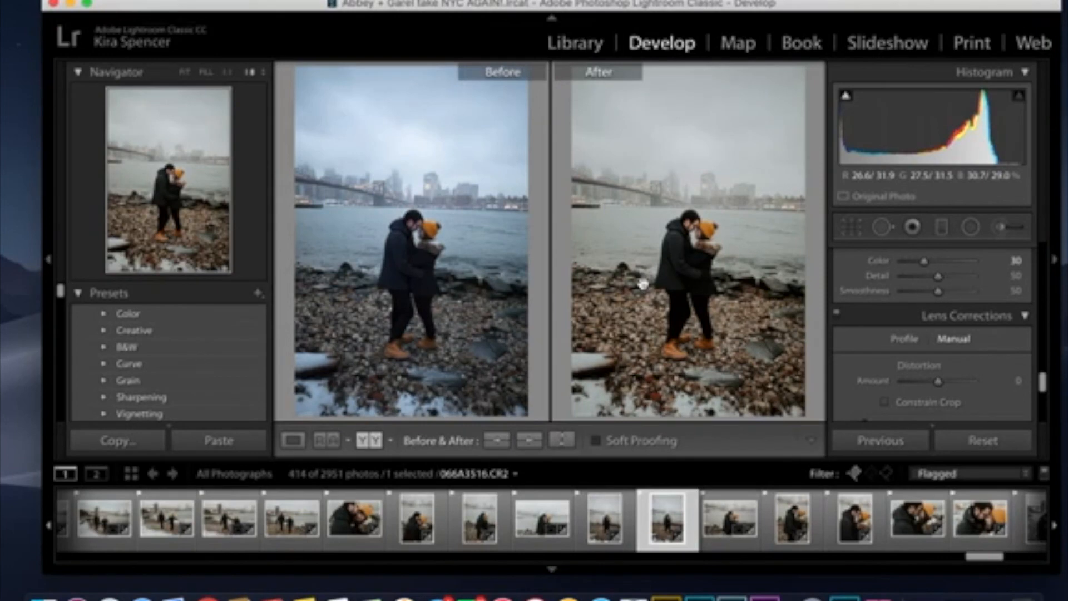
- Compare before and after versions of the snowy rocks photo and the close riverfront bridge portraits, then return to the single-image view
{"action": "scroll", "coordinate": [868, 517], "scroll_direction": "down", "scroll_amount": 10}
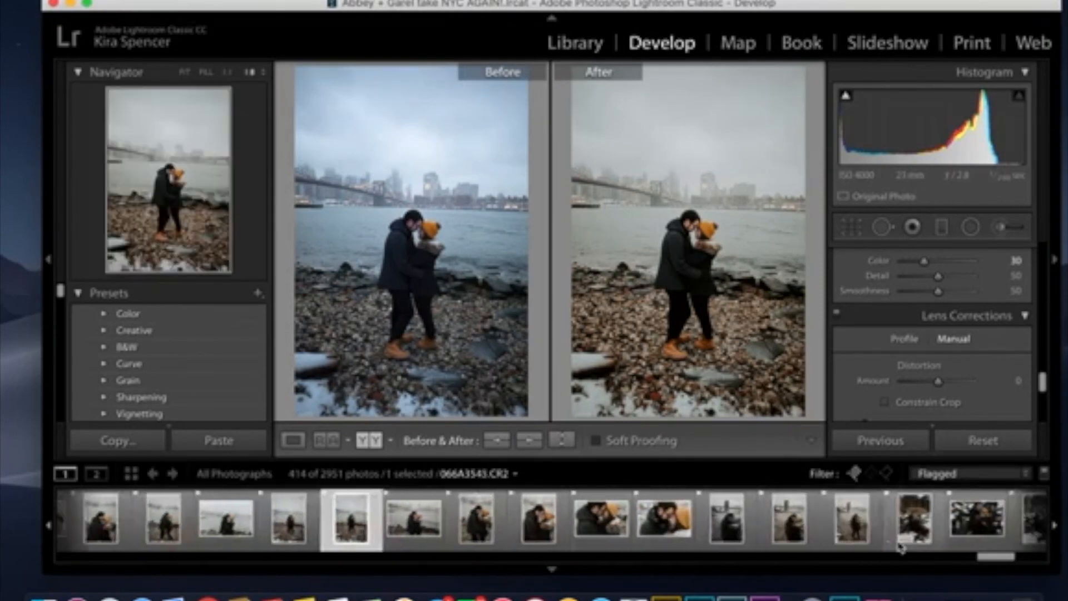
{"action": "scroll", "coordinate": [900, 547], "scroll_direction": "down", "scroll_amount": 3}
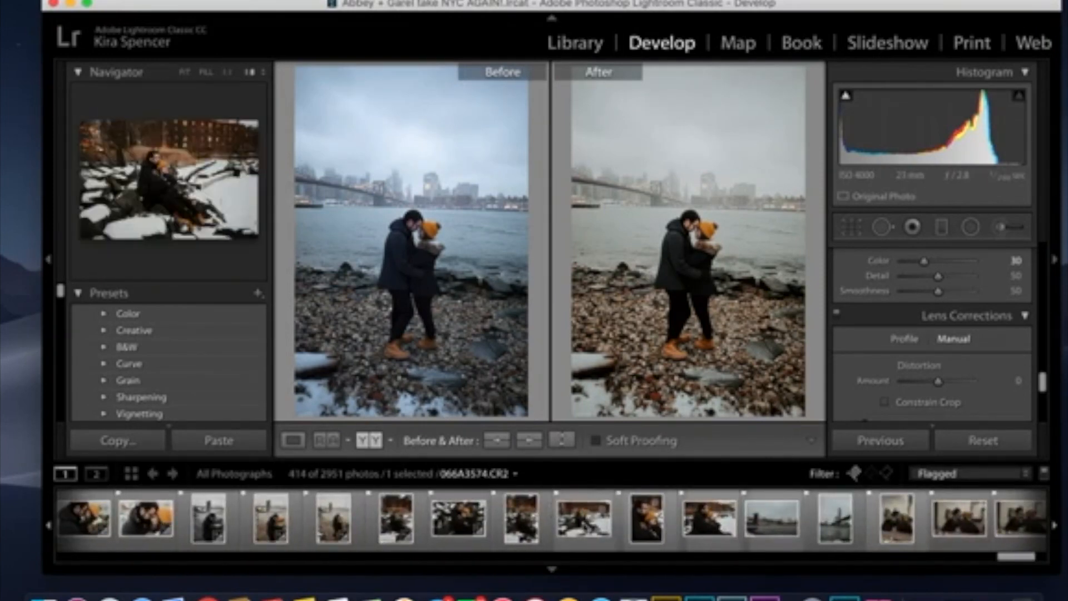
{"action": "left_click", "coordinate": [522, 518]}
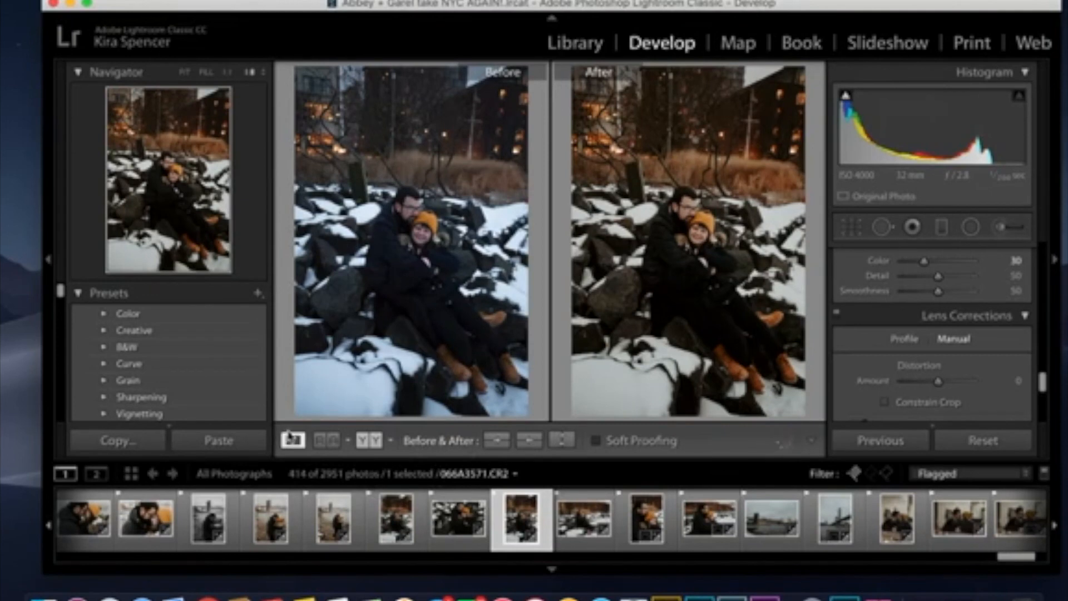
{"action": "left_click", "coordinate": [285, 523]}
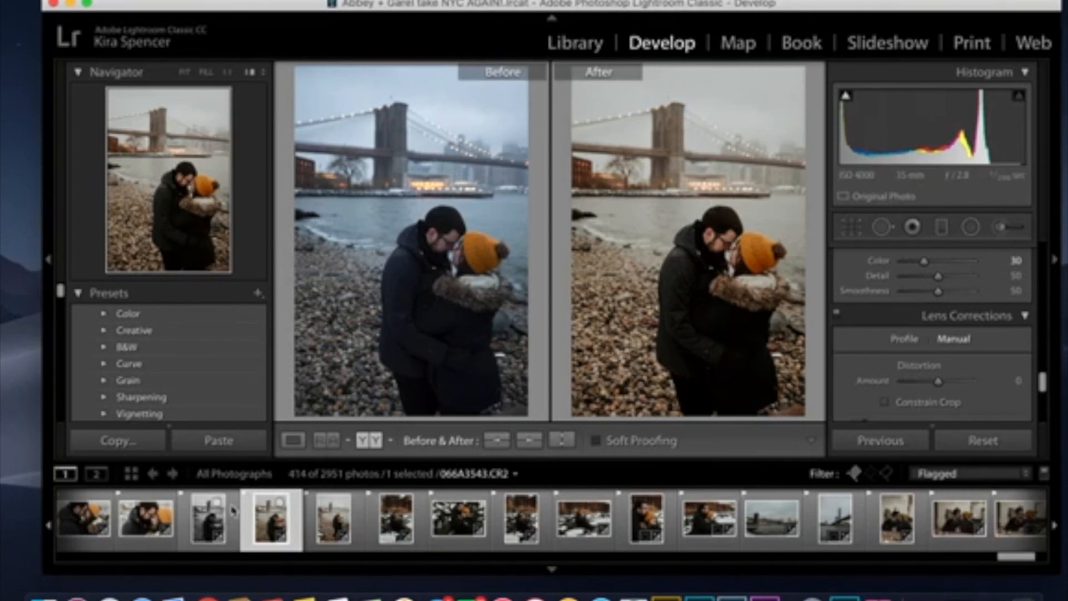
{"action": "left_click", "coordinate": [207, 525]}
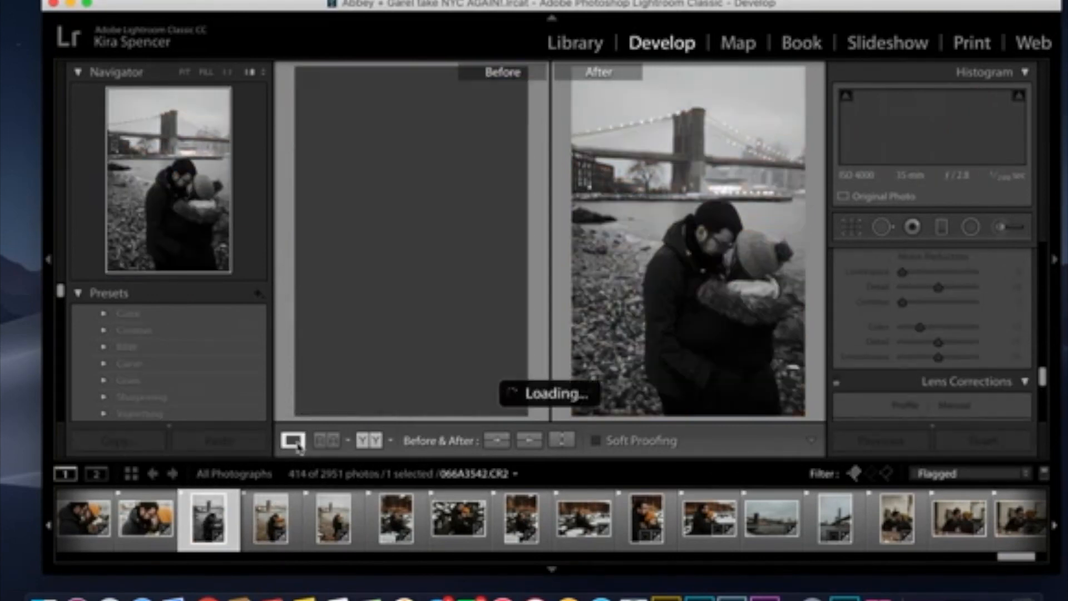
{"action": "left_click", "coordinate": [294, 441]}
- View the vertical black-and-white riverfront photos of the couple standing in front of the skyline
{"action": "left_click", "coordinate": [419, 523]}
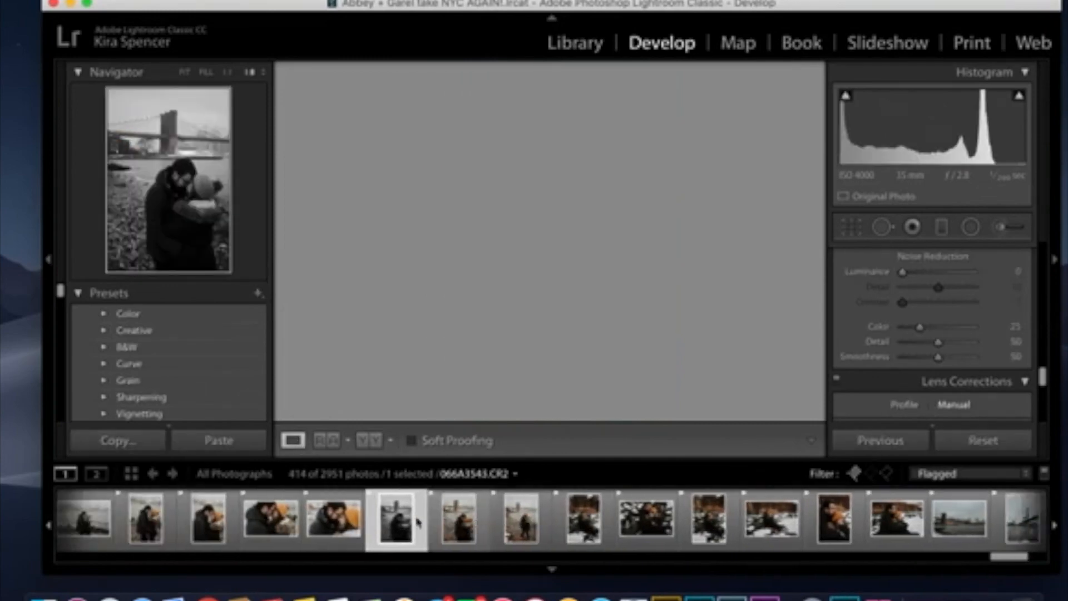
{"action": "scroll", "coordinate": [418, 523], "scroll_direction": "left", "scroll_amount": 20}
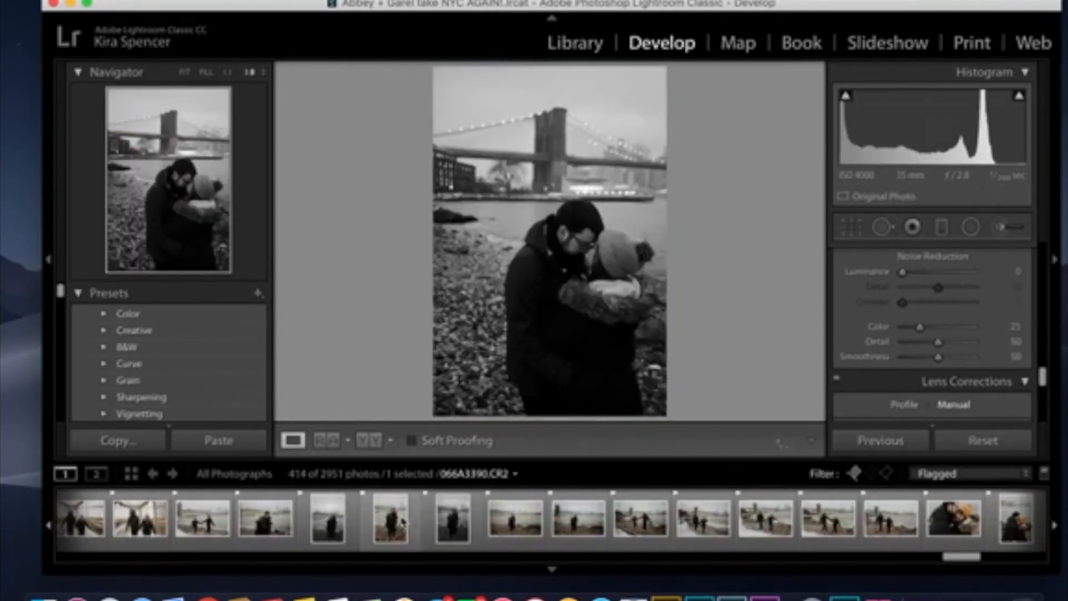
{"action": "left_click", "coordinate": [448, 534]}
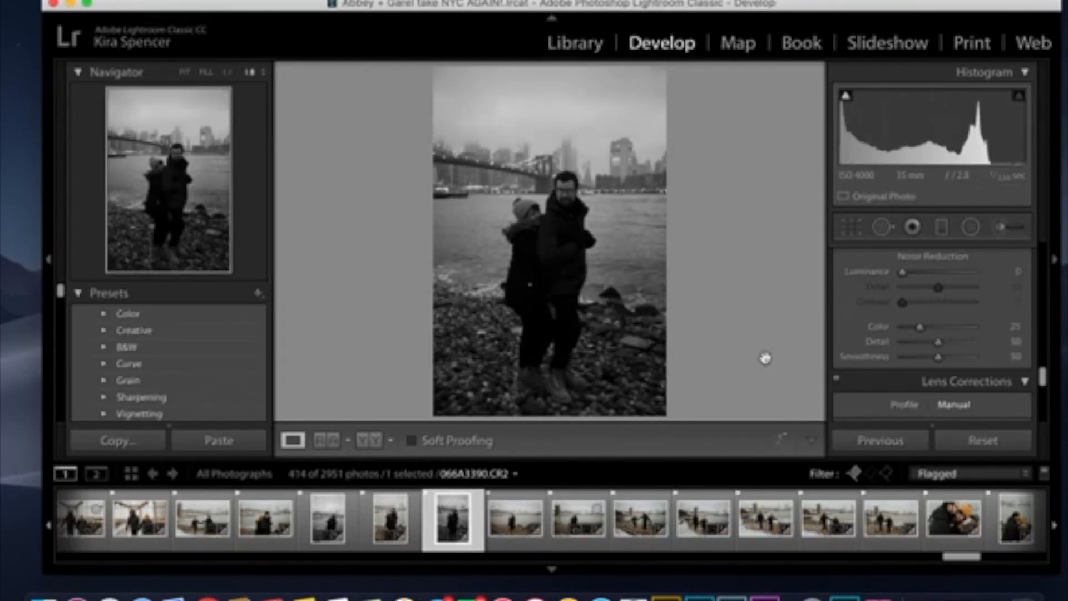
{"action": "left_click", "coordinate": [328, 517]}
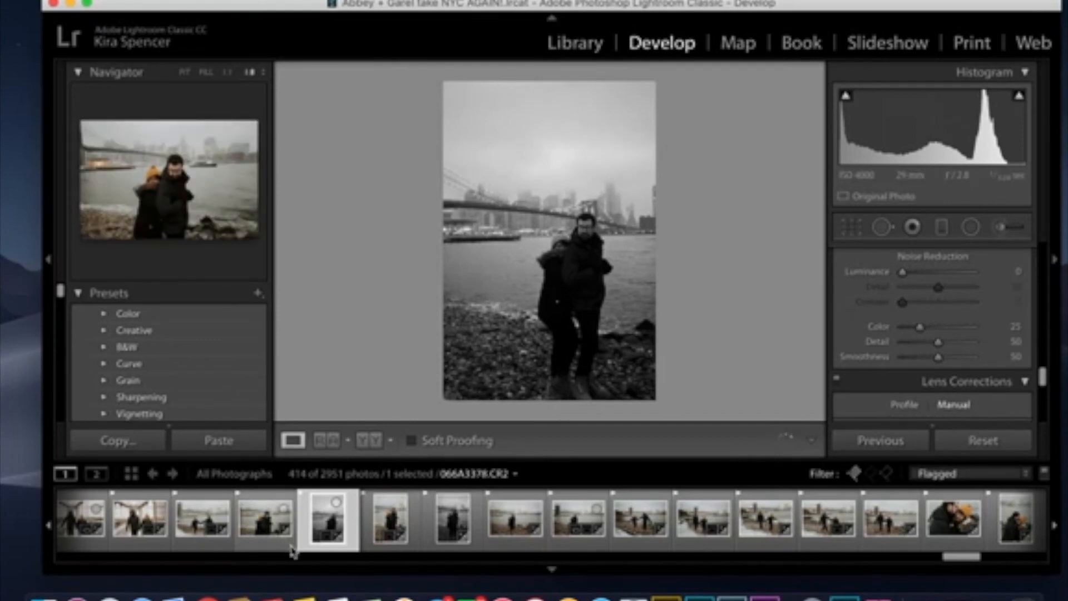
- View the two horizontal wide shots of the couple on the Brooklyn Bridge walkway, 066A3286.CR2 and 066A3176.CR2
{"action": "scroll", "coordinate": [294, 551], "scroll_direction": "up", "scroll_amount": 6}
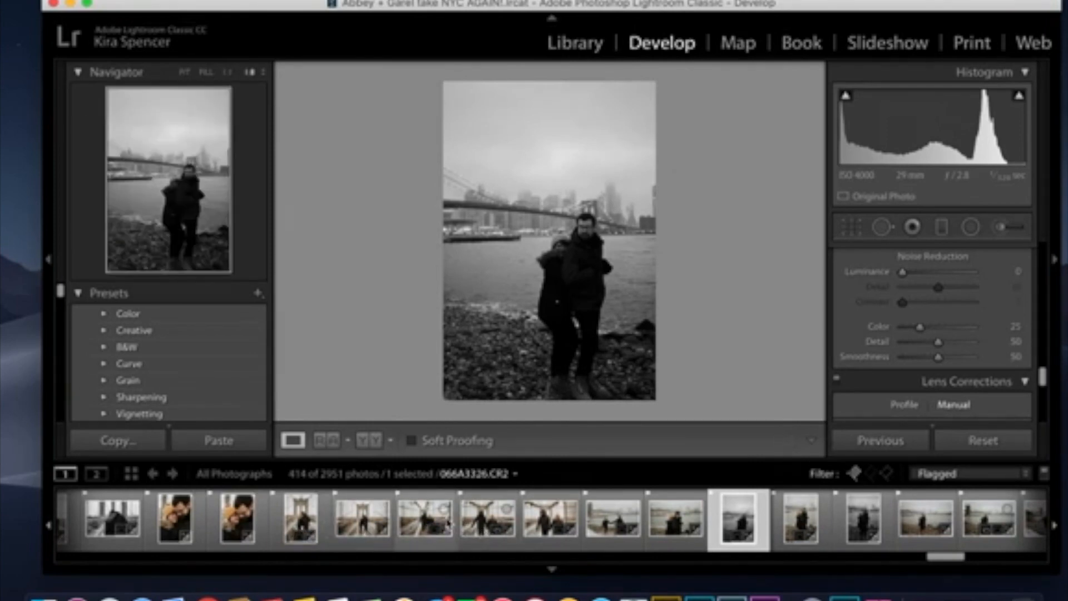
{"action": "left_click", "coordinate": [365, 523]}
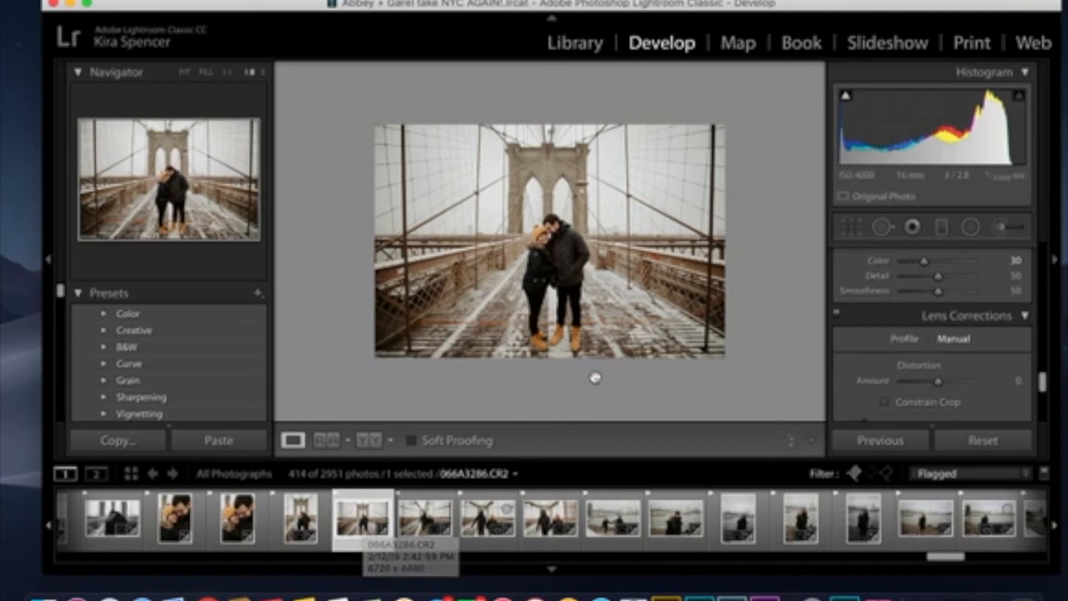
{"action": "scroll", "coordinate": [333, 523], "scroll_direction": "left", "scroll_amount": 1}
{"action": "scroll", "coordinate": [333, 523], "scroll_direction": "left", "scroll_amount": 10}
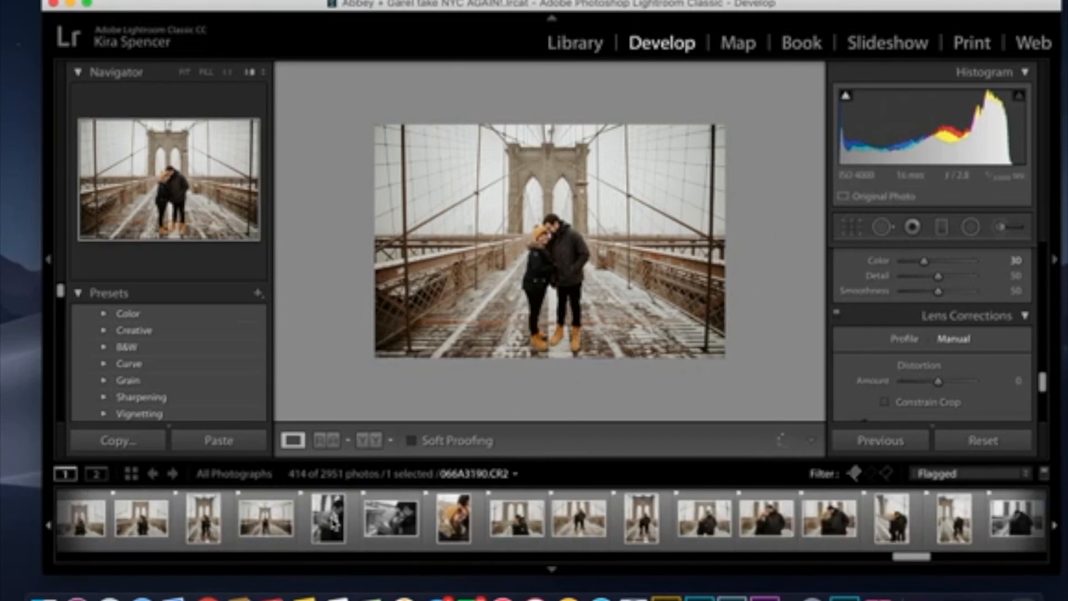
{"action": "left_click", "coordinate": [256, 530]}
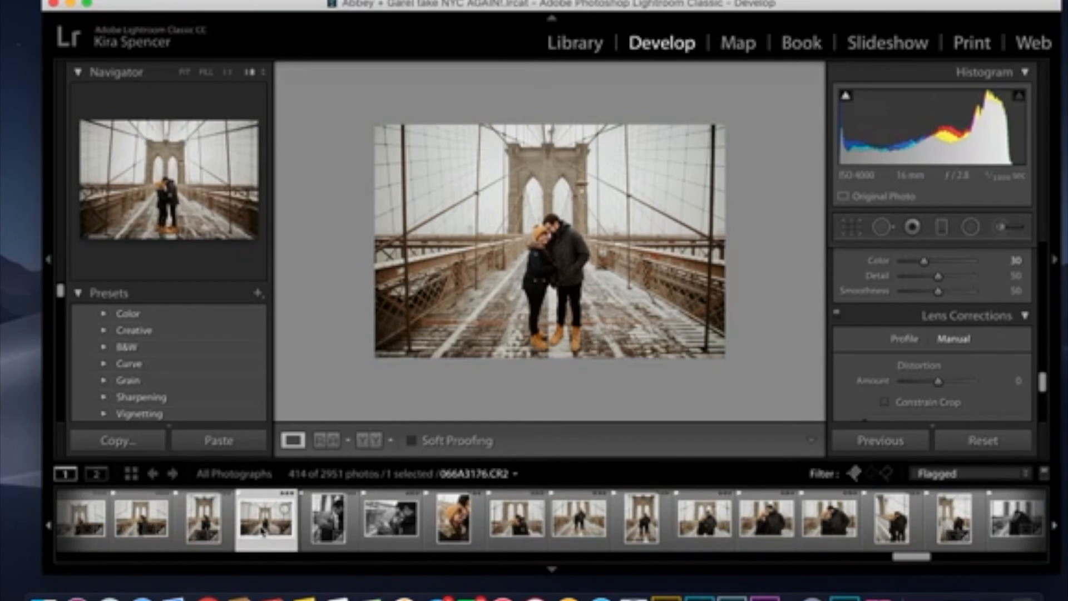
- View the rainbow mural photos of the seated couple in both vertical and horizontal framing
{"action": "scroll", "coordinate": [263, 532], "scroll_direction": "left", "scroll_amount": 10}
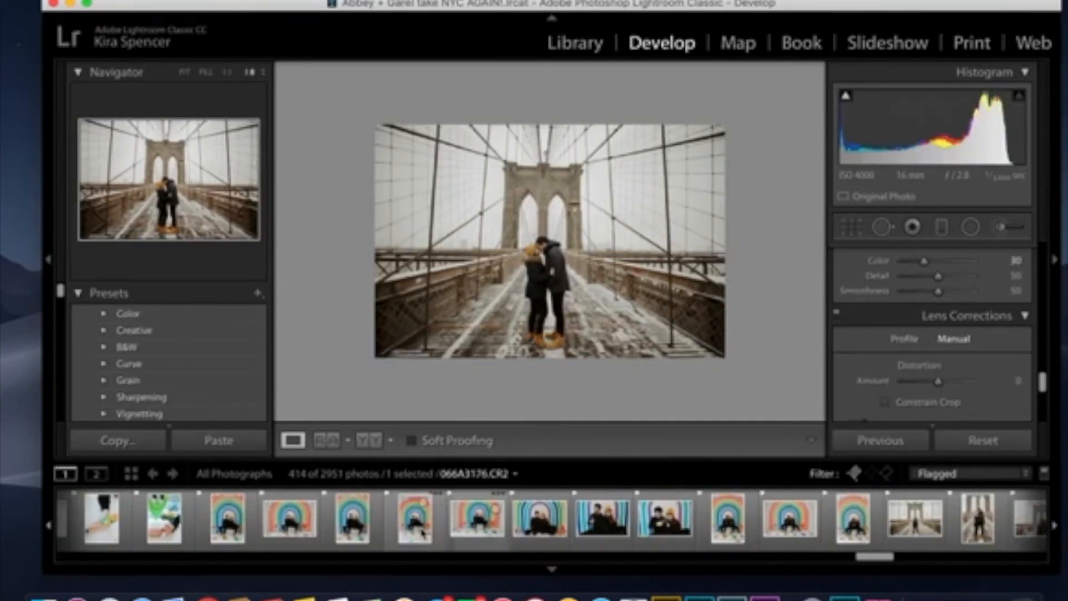
{"action": "left_click", "coordinate": [422, 533]}
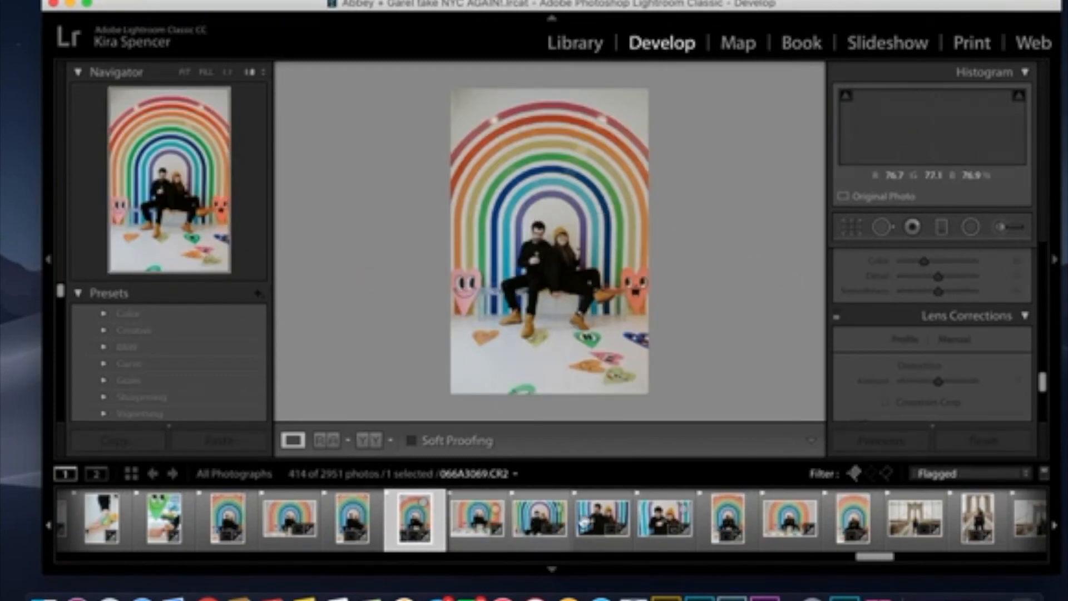
{"action": "left_click", "coordinate": [793, 532]}
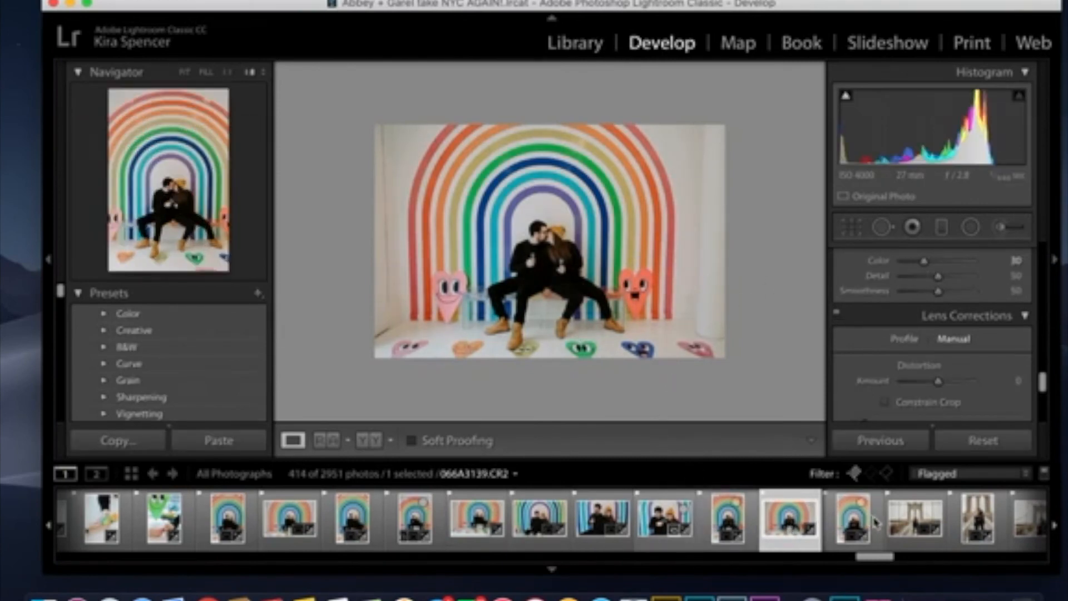
{"action": "left_click", "coordinate": [855, 517]}
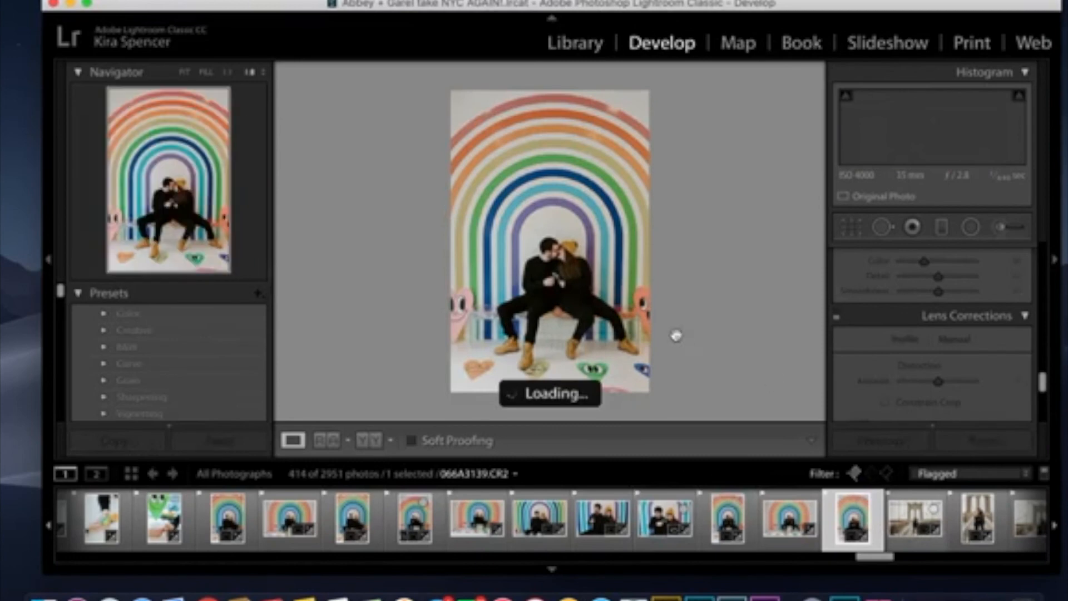
- View the horizontal and vertical photos of the couple embracing on the bridge, and reposition the application window slightly
{"action": "left_click", "coordinate": [914, 518]}
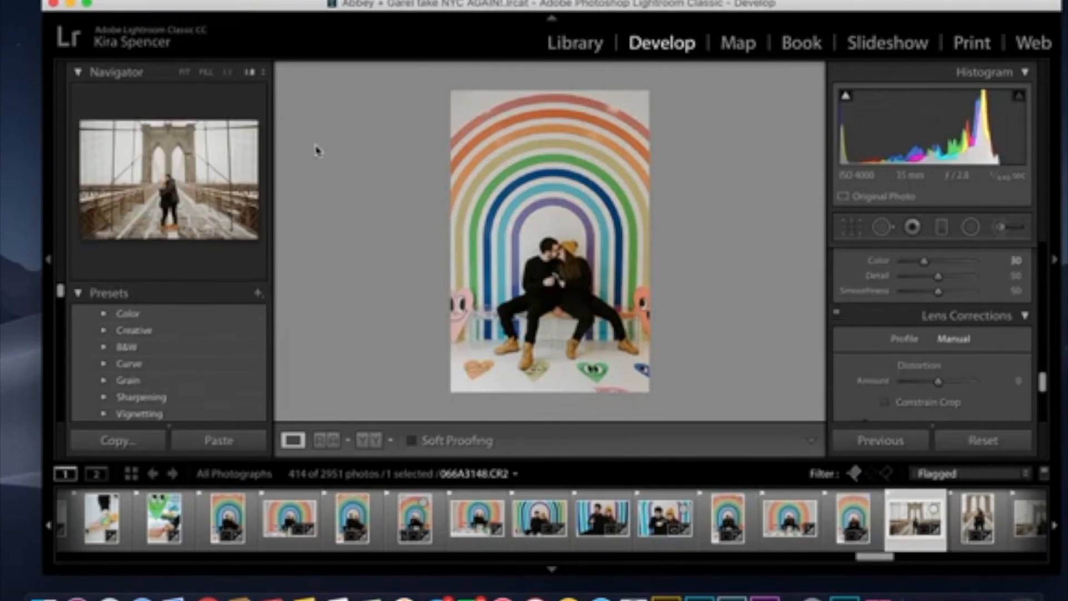
{"action": "left_click_drag", "start_coordinate": [121, 7], "coordinate": [105, 2]}
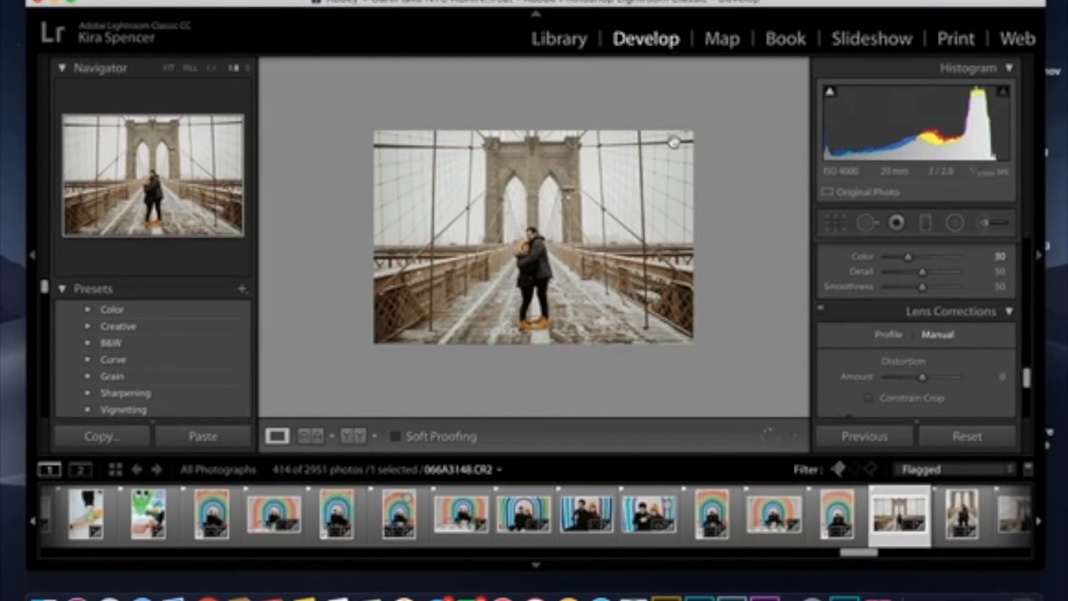
{"action": "left_click", "coordinate": [960, 518]}
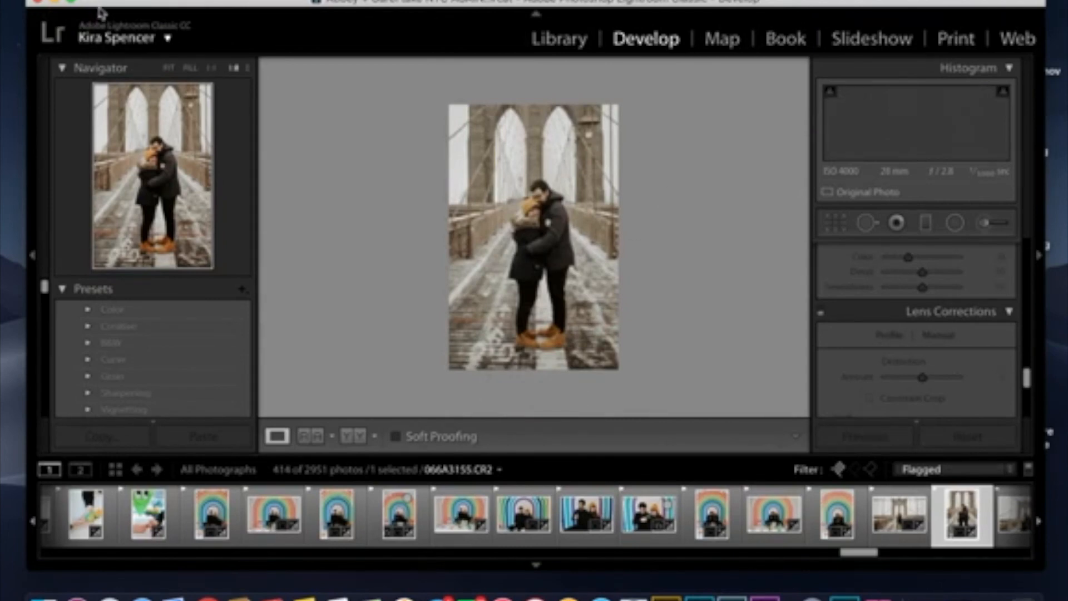
{"action": "left_click_drag", "start_coordinate": [100, 8], "coordinate": [105, 11]}
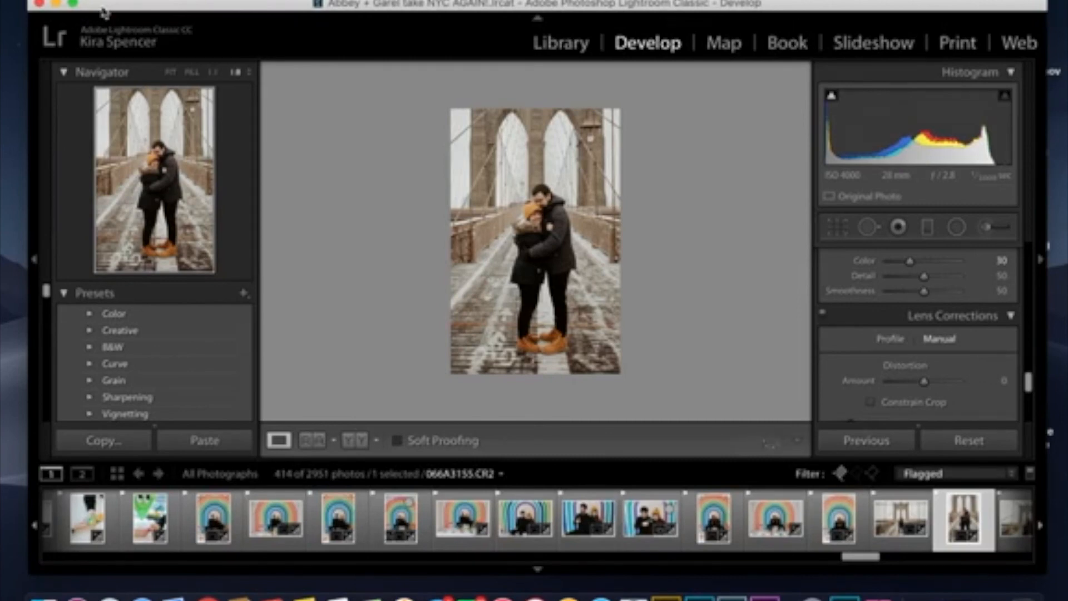
{"action": "left_click_drag", "start_coordinate": [166, 11], "coordinate": [182, 15]}
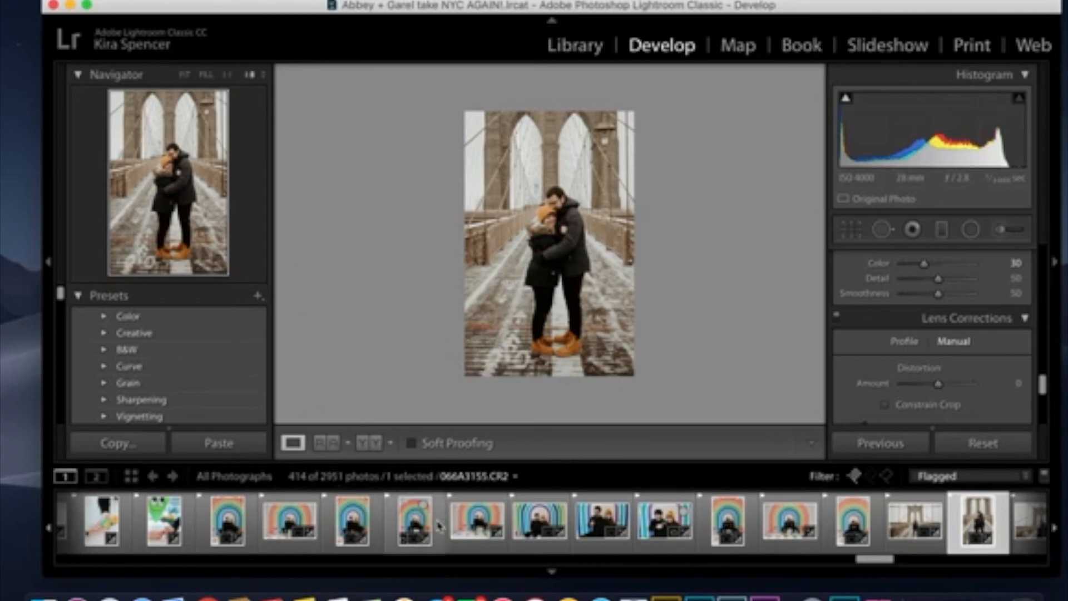
- Open the horizontal street photo of buildings with fire escapes, 066A2618.CR2, and dismiss the calendar notification
{"action": "scroll", "coordinate": [445, 520], "scroll_direction": "up", "scroll_amount": 5}
{"action": "scroll", "coordinate": [445, 520], "scroll_direction": "up", "scroll_amount": 5}
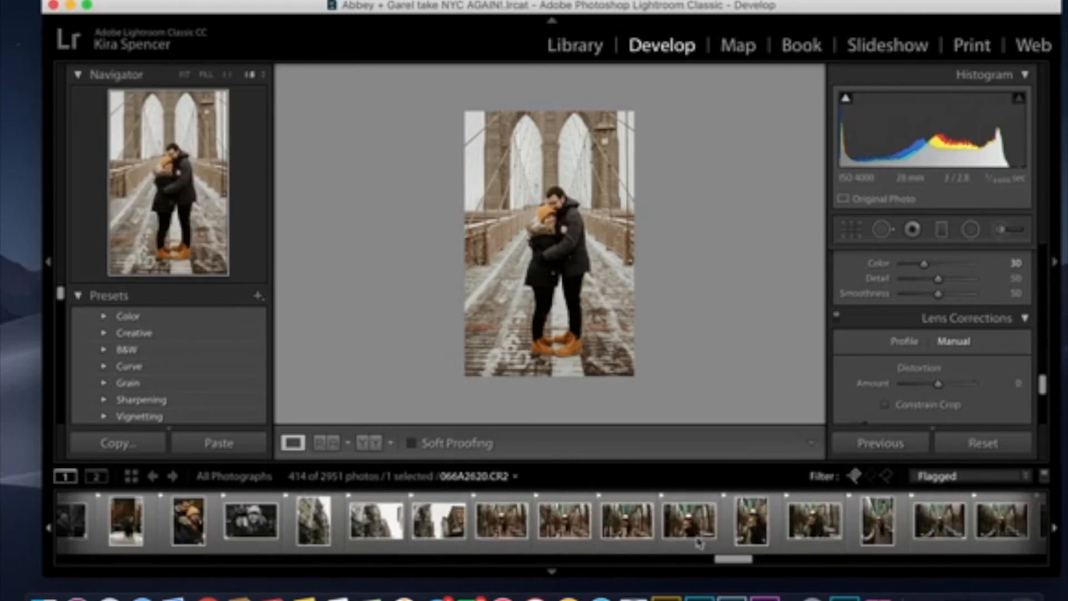
{"action": "left_click", "coordinate": [389, 515]}
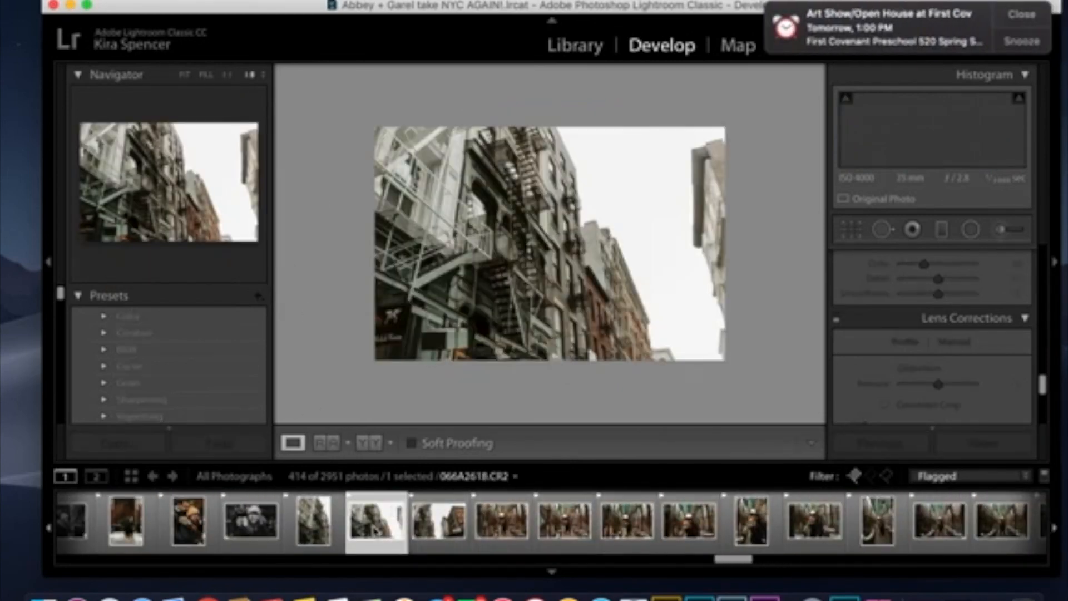
{"action": "left_click", "coordinate": [1023, 19]}
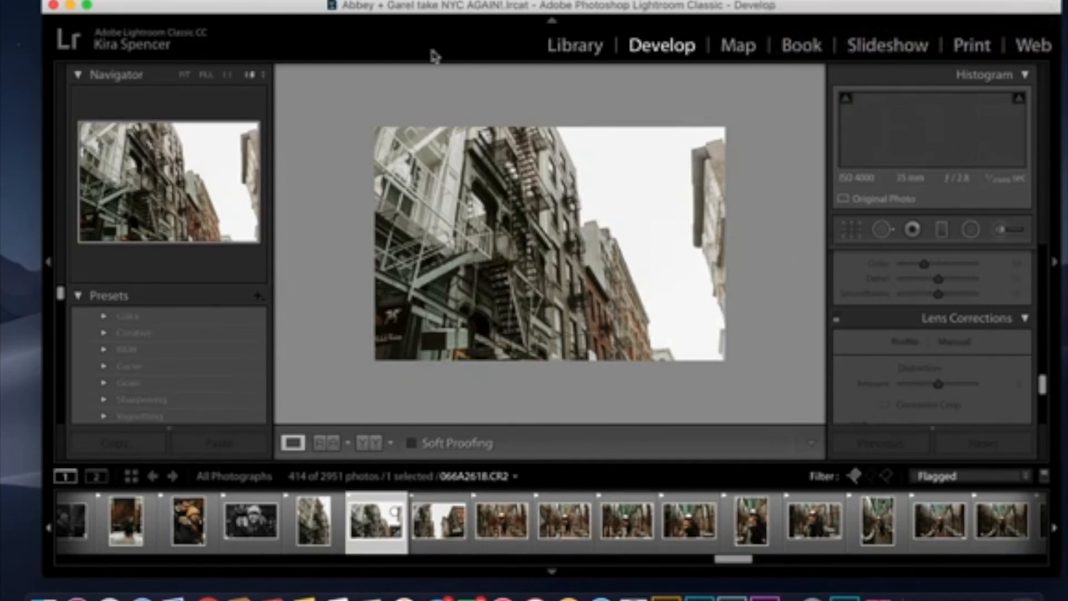
{"action": "left_click", "coordinate": [285, 11]}
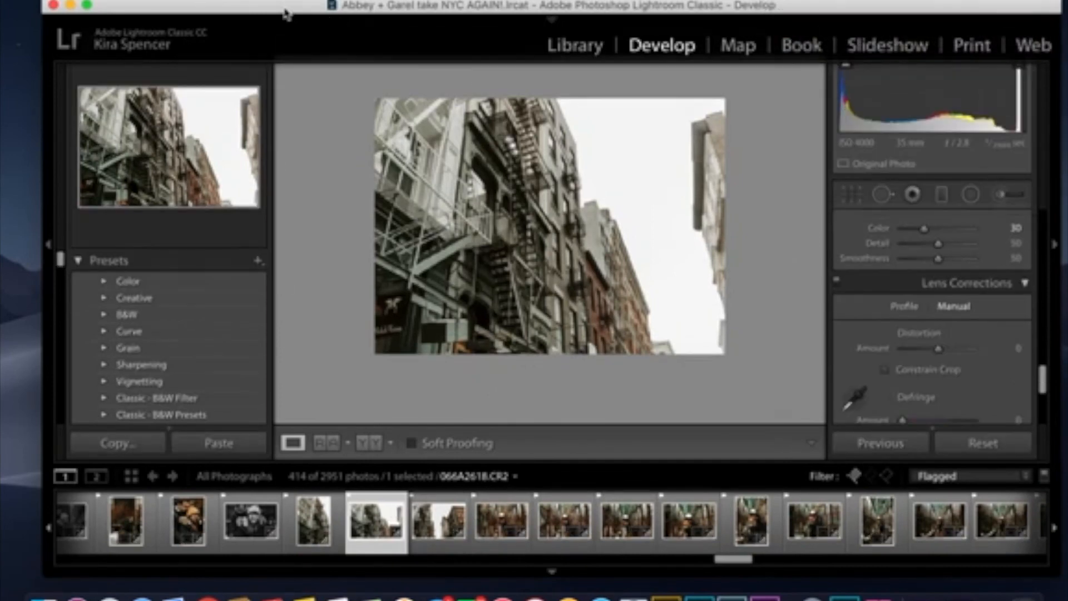